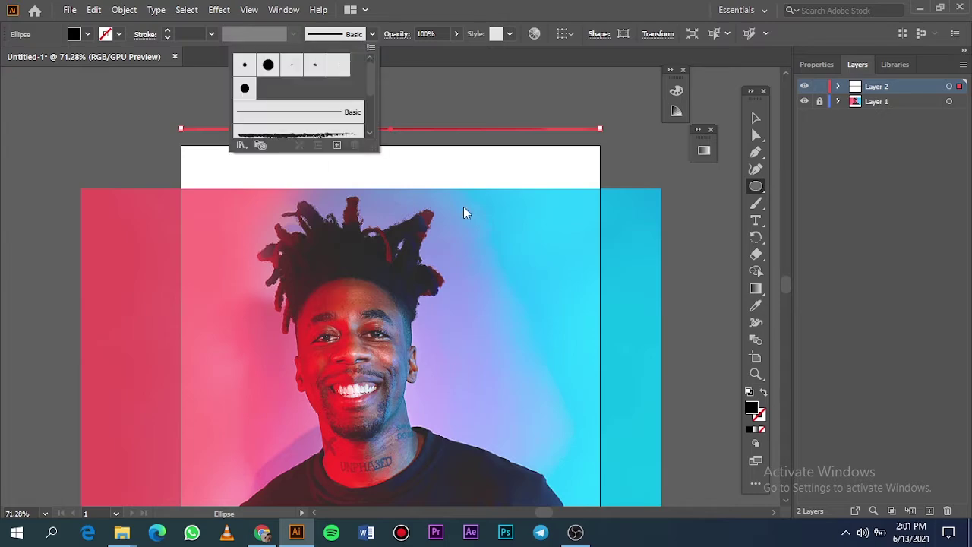
- Create a new art brush from the thin black ellipse above the artboard and activate the Paintbrush tool
click(337, 146)
click(448, 302)
click(452, 367)
click(600, 455)
click(754, 205)
click(756, 204)
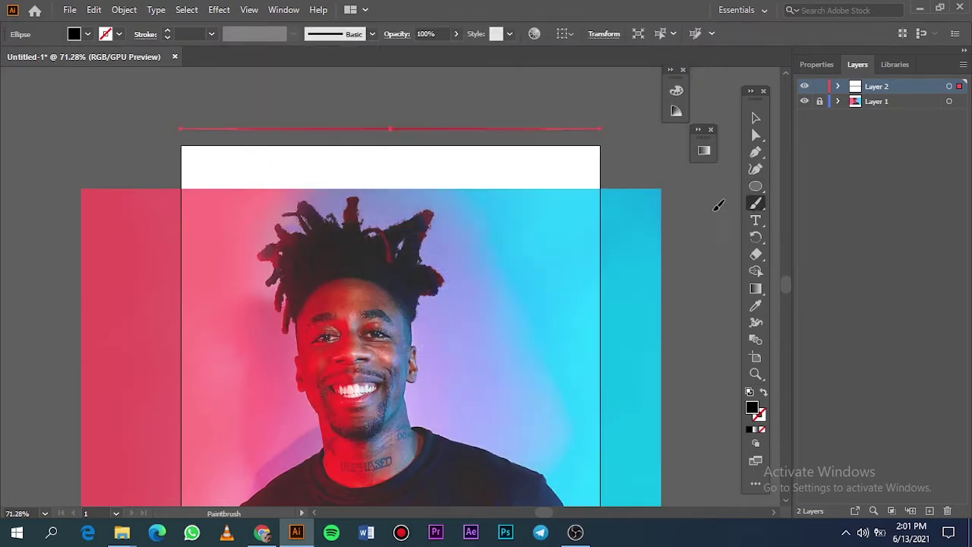
- Try the new brush with a short stroke beside the inner corner of the red-lit eye, then undo it
scroll(380, 335, up, 5)
drag(462, 285, 456, 332)
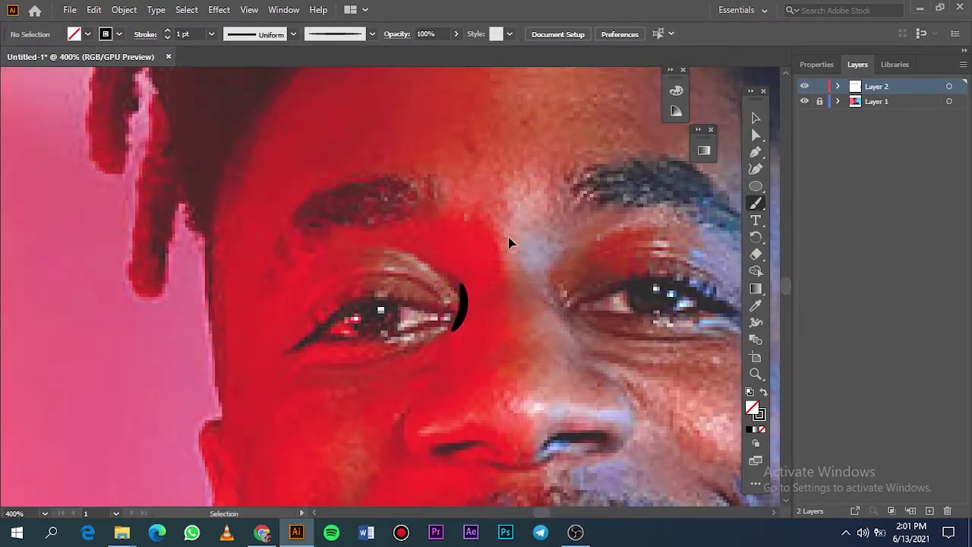
key(ctrl+z)
- Flatten the black ellipse above the artboard to about a third of its height
scroll(526, 218, up, 3)
scroll(532, 220, down, 5)
scroll(590, 237, up, 5)
key(v)
click(429, 257)
scroll(426, 254, up, 6)
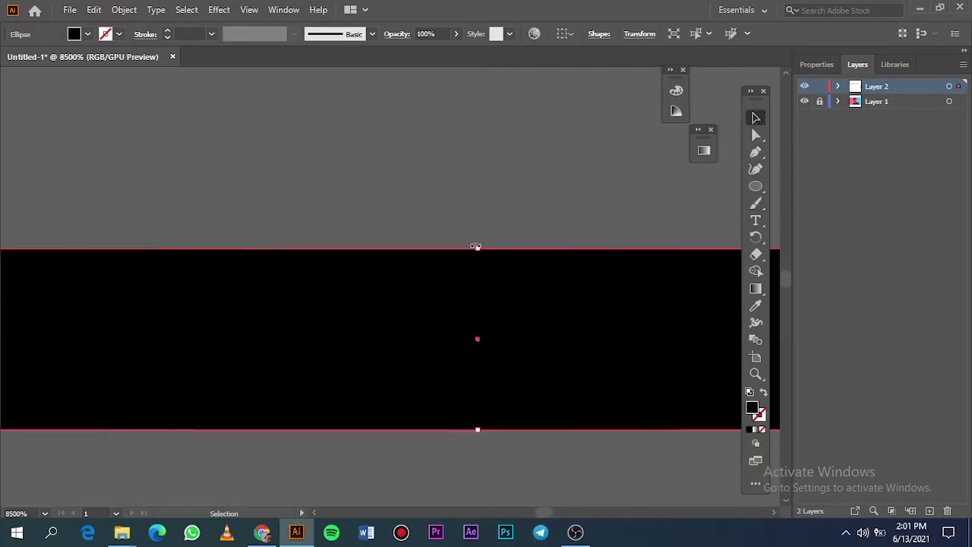
drag(477, 247, 478, 367)
- Create another art brush from the flattened ellipse and activate the Paintbrush tool
click(373, 34)
click(336, 145)
click(448, 302)
click(451, 367)
click(589, 454)
click(756, 203)
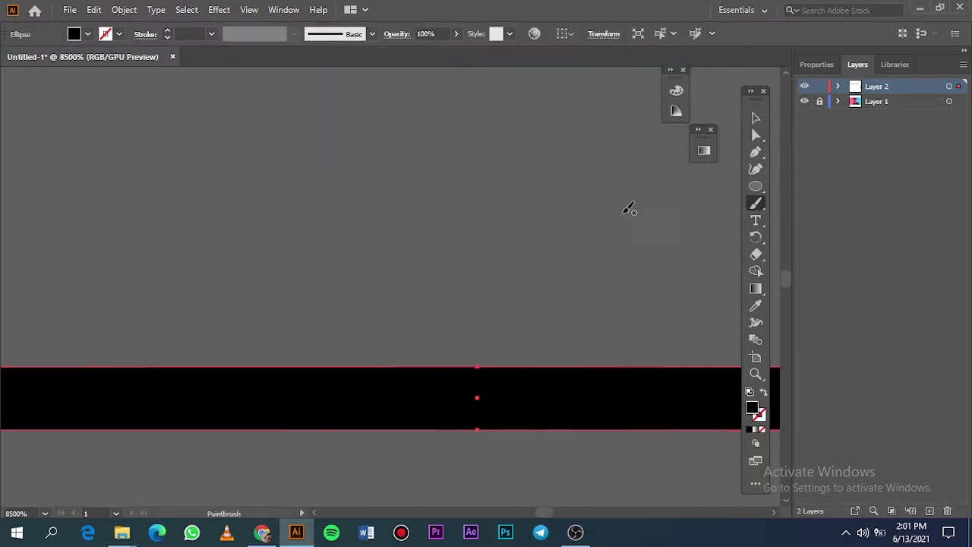
- Paint a trial stroke outside the artboard and trace the short curves at the inner corners of both eyes
drag(577, 164, 536, 358)
scroll(538, 358, down, 6)
scroll(456, 359, down, 8)
scroll(122, 343, up, 1)
drag(339, 246, 327, 326)
scroll(326, 325, down, 2)
scroll(327, 320, right, 5)
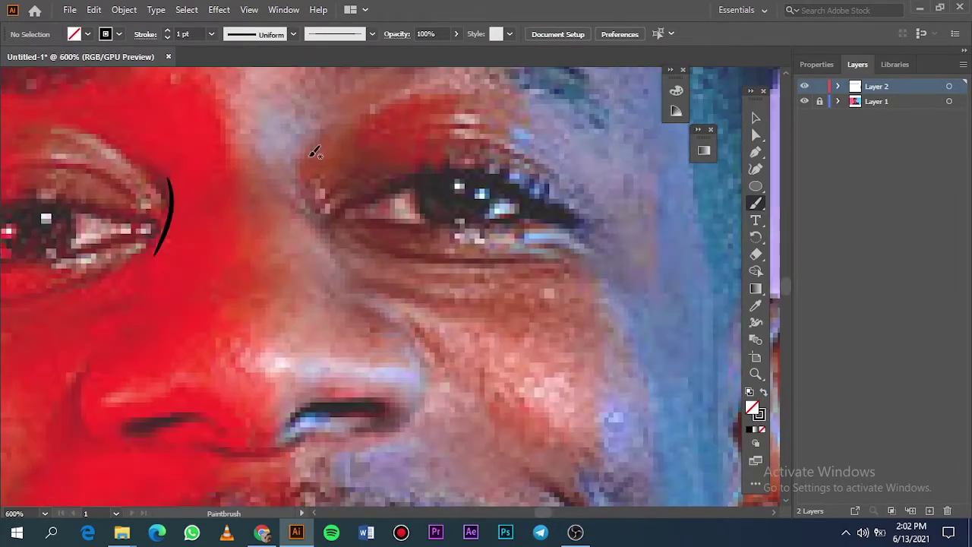
drag(303, 165, 326, 246)
- Trace the laugh line from the nose to the mouth and the nose wing on the face's red side
scroll(316, 259, down, 3)
scroll(316, 260, left, 5)
drag(150, 437, 141, 452)
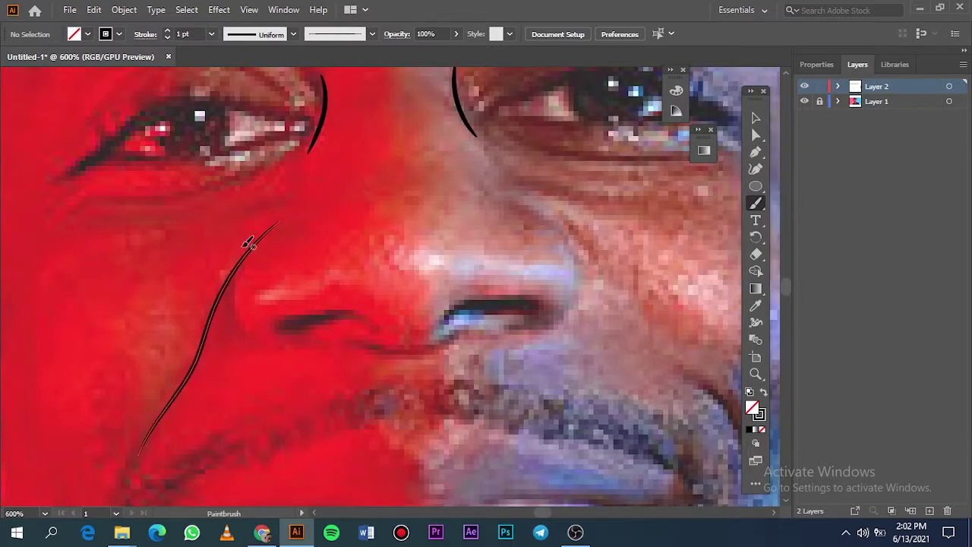
drag(388, 335, 385, 339)
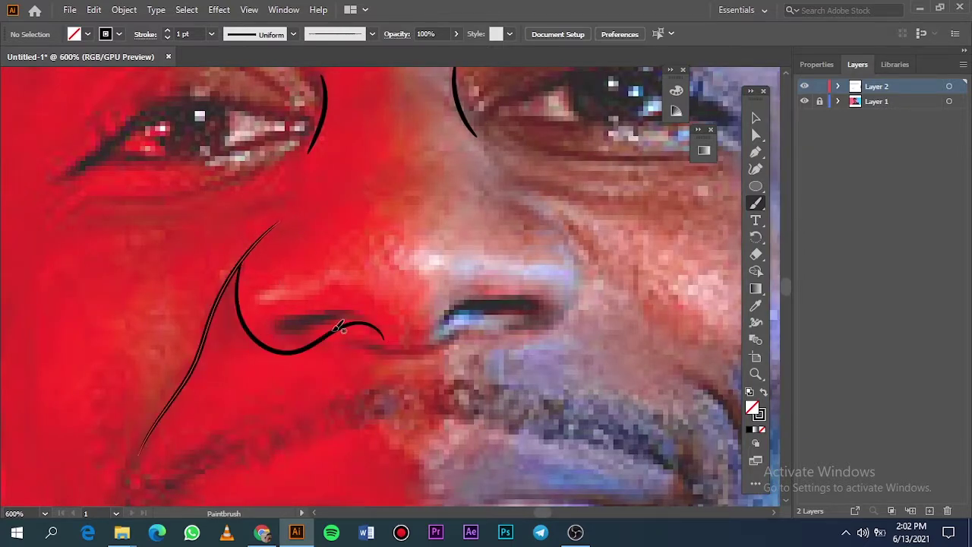
- Outline the nostril on the red side of the nose with lower and upper strokes, undoing misplaced ones
mouse_move(293, 306)
mouse_down()
mouse_move(283, 328)
mouse_move(339, 304)
mouse_move(382, 341)
mouse_up()
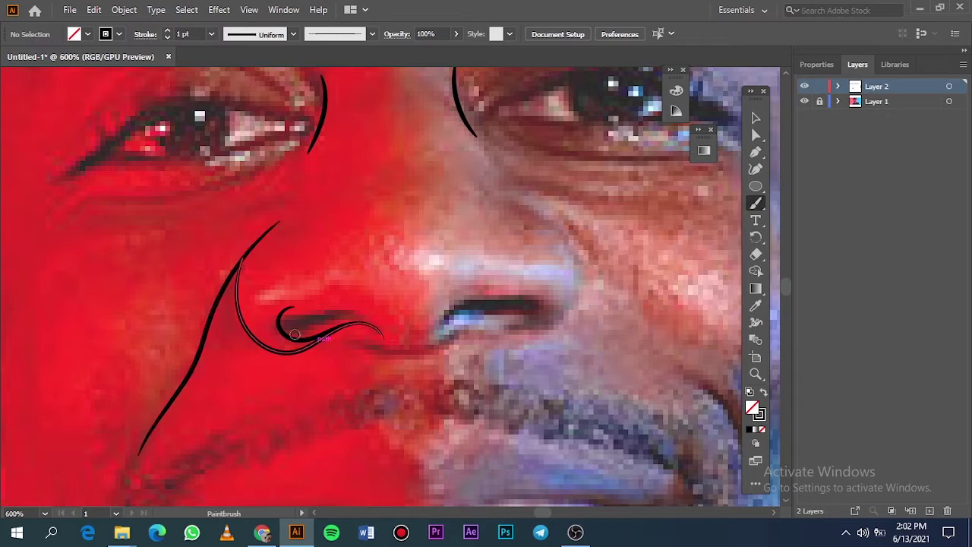
key(ctrl+equal)
key(ctrl+z)
mouse_move(283, 306)
mouse_down()
mouse_move(289, 287)
mouse_move(288, 317)
mouse_move(258, 331)
mouse_up()
key(ctrl+z)
key(ctrl+z)
scroll(394, 313, down, 2)
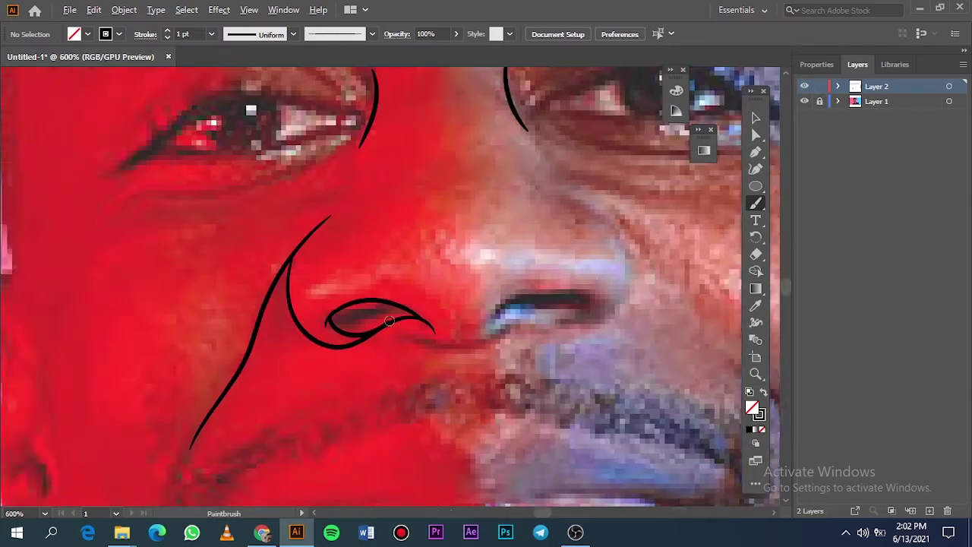
- Trace the underside of the nose tip and outline the nostril on the blue side of the nose
scroll(460, 282, right, 3)
scroll(460, 283, up, 2)
drag(252, 405, 319, 352)
mouse_move(240, 370)
mouse_down()
mouse_move(834, 119)
mouse_move(286, 312)
mouse_move(466, 335)
mouse_up()
key(ctrl+z)
drag(260, 350, 256, 358)
scroll(364, 272, right, 1)
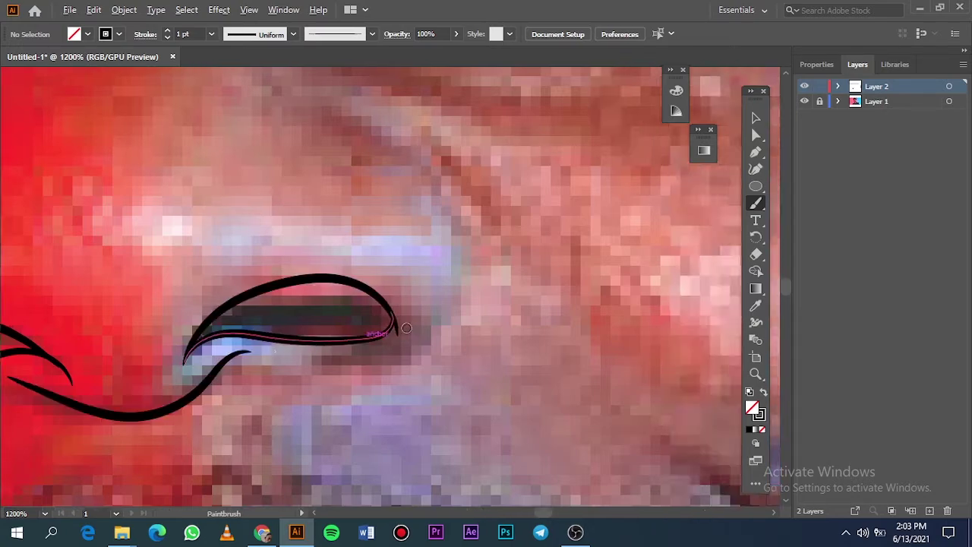
- Trace the nose wing on the blue side and check the line art with the photo on Layer 1 hidden
scroll(364, 273, down, 1)
scroll(364, 273, up, 2)
drag(306, 436, 303, 436)
key(ctrl+0)
click(807, 102)
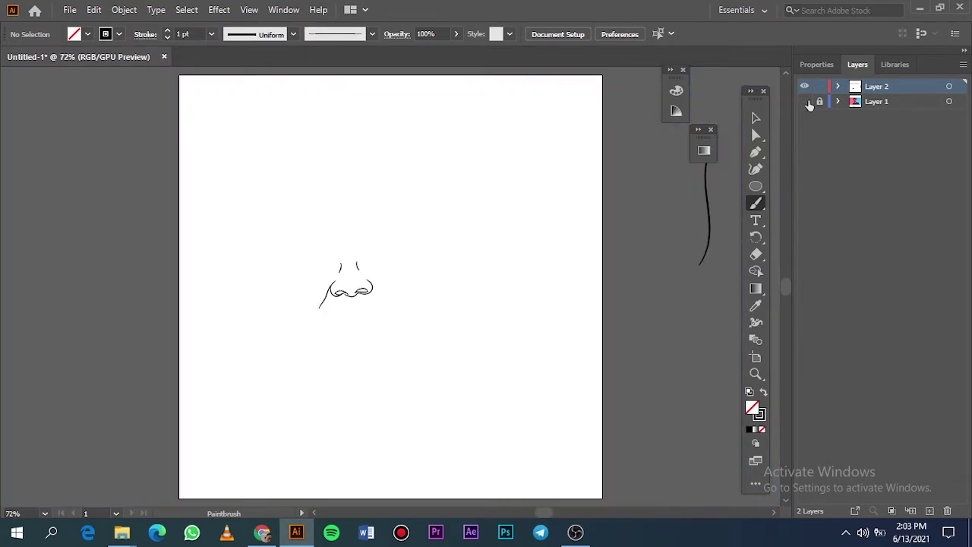
click(805, 102)
- Trace the laugh line on the blue-side cheek and the short creases beyond both corners of the mouth
scroll(366, 301, up, 5)
drag(401, 205, 490, 275)
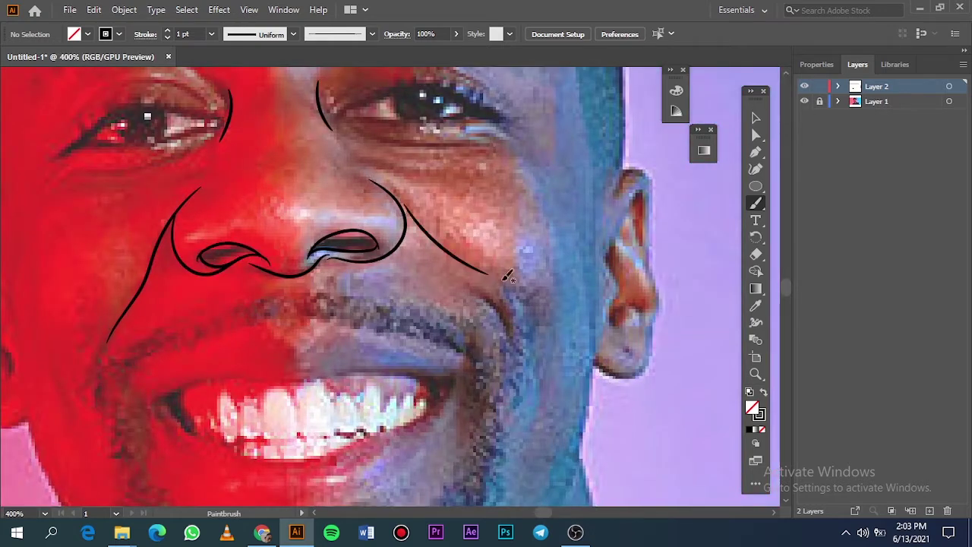
key(ctrl+minus)
key(ctrl+minus)
key(ctrl+equal)
key(ctrl+equal)
key(ctrl+equal)
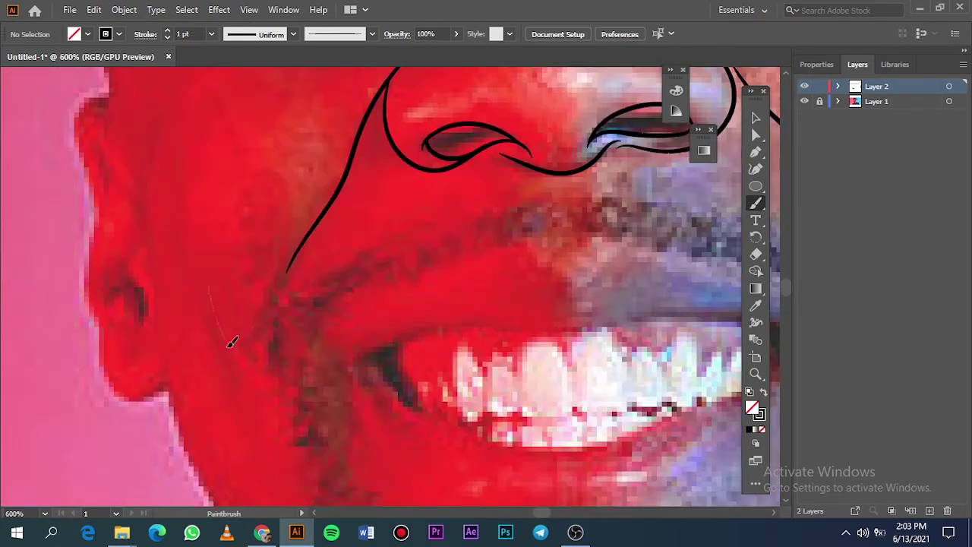
mouse_move(282, 362)
mouse_down()
mouse_move(278, 297)
mouse_move(244, 361)
mouse_up()
key(ctrl+0)
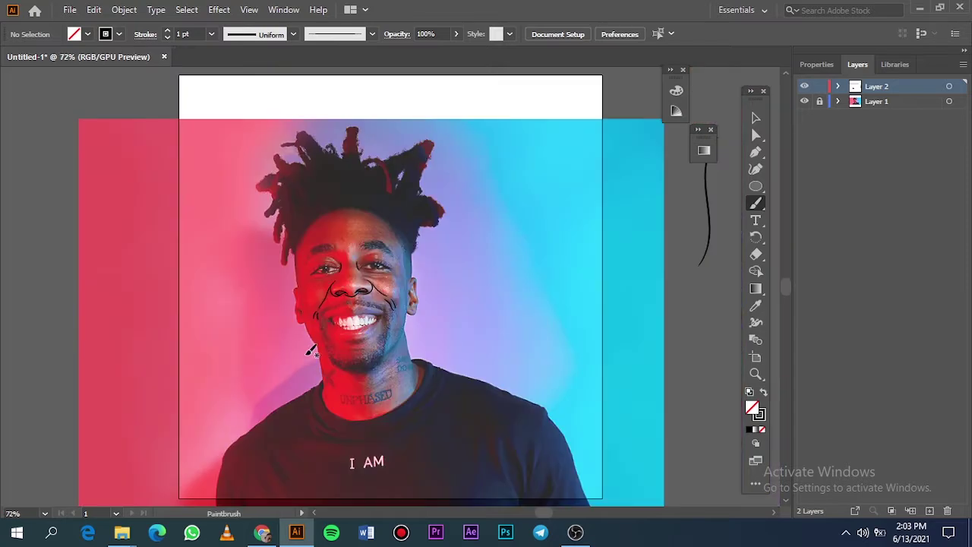
- Outline the red-lit eye with strokes along its upper and lower lids
scroll(311, 348, left, 2)
scroll(393, 249, up, 3)
scroll(319, 368, up, 3)
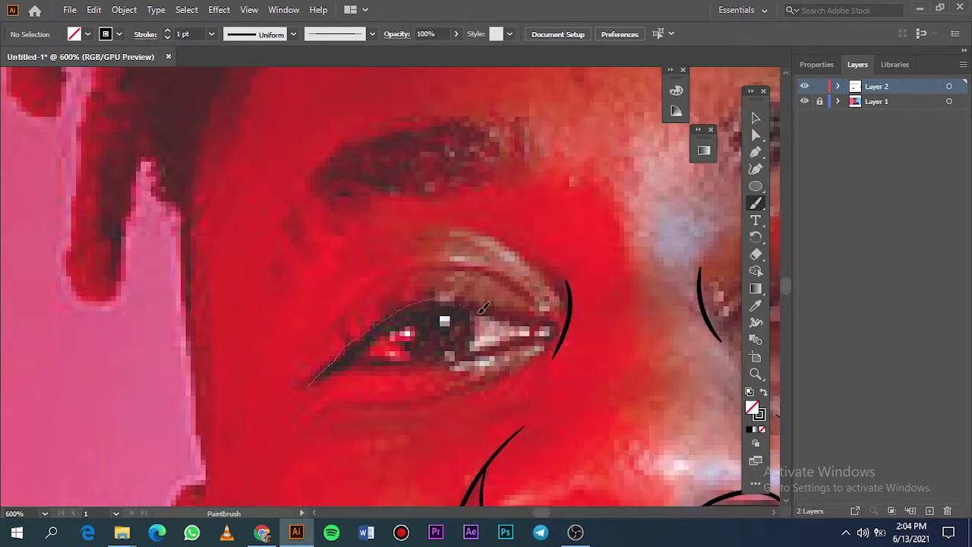
drag(483, 307, 564, 325)
drag(495, 357, 554, 345)
drag(355, 364, 312, 383)
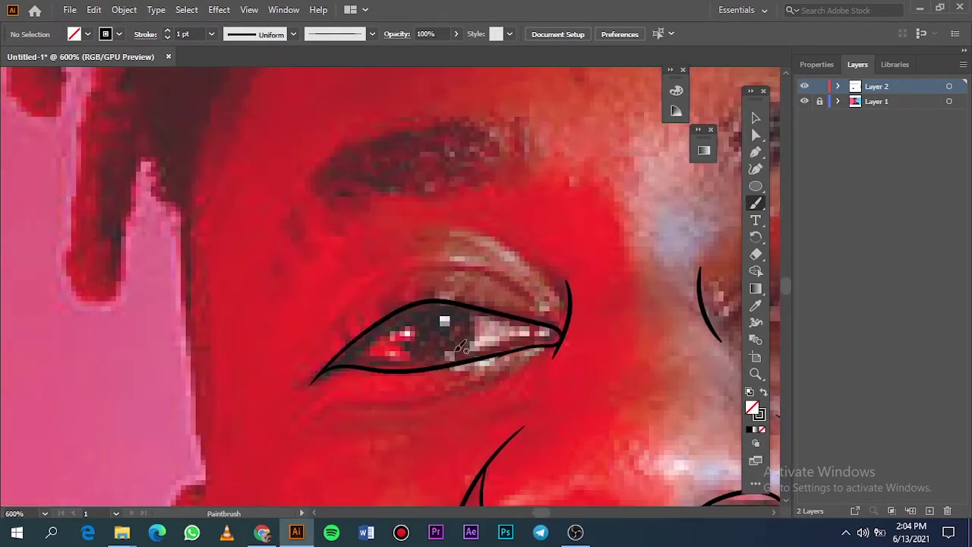
- Trace both iris edges and the inner-corner curve inside the red-lit eye
key(ctrl+equal)
key(ctrl+equal)
drag(370, 294, 379, 277)
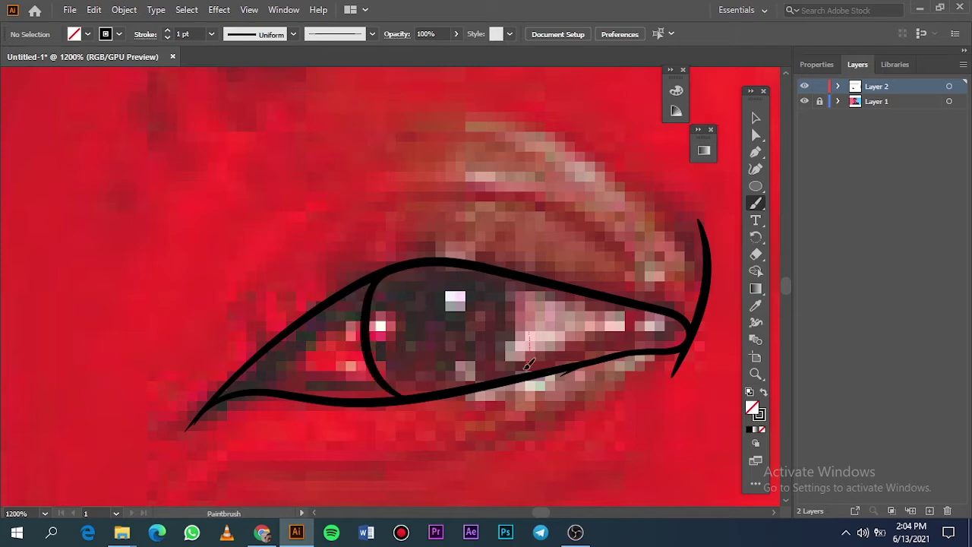
key(ctrl+z)
drag(523, 371, 514, 279)
drag(608, 301, 636, 351)
- Outline the eye on the blue side with strokes along its lower and upper lids
key(space)
mouse_move(653, 369)
mouse_down()
mouse_move(653, 352)
mouse_move(282, 383)
mouse_up()
key(ctrl+minus)
key(ctrl+minus)
key(space)
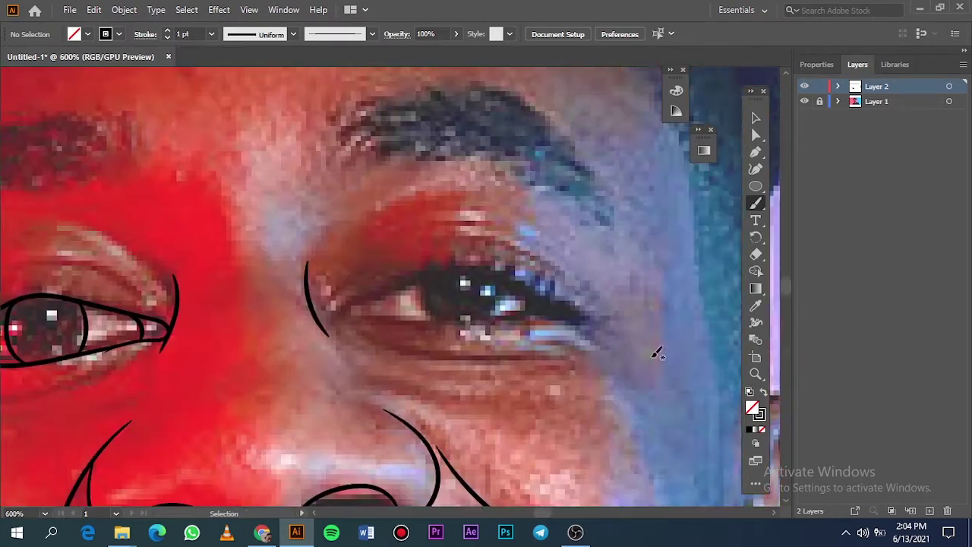
key(space)
drag(402, 323, 370, 287)
key(ctrl+equal)
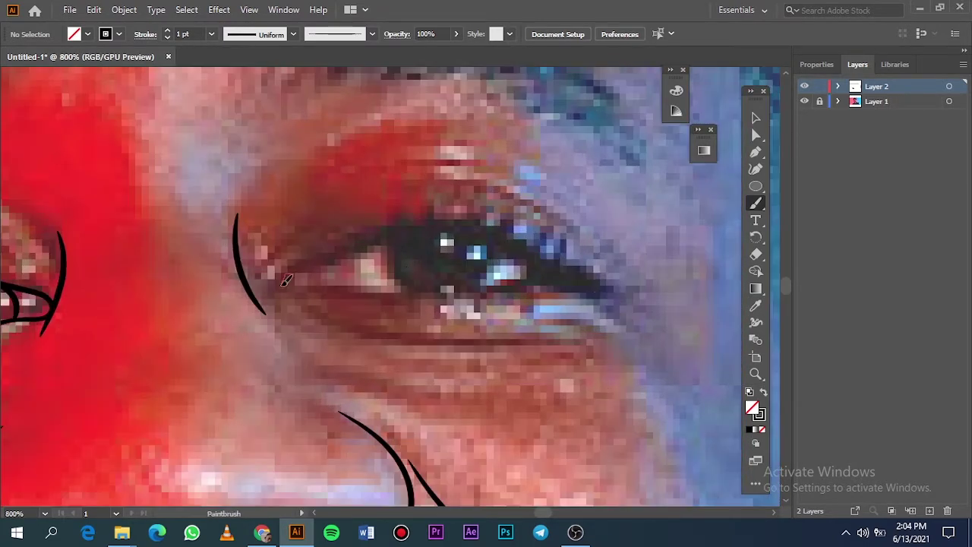
drag(544, 294, 607, 318)
key(ctrl+z)
drag(289, 286, 285, 290)
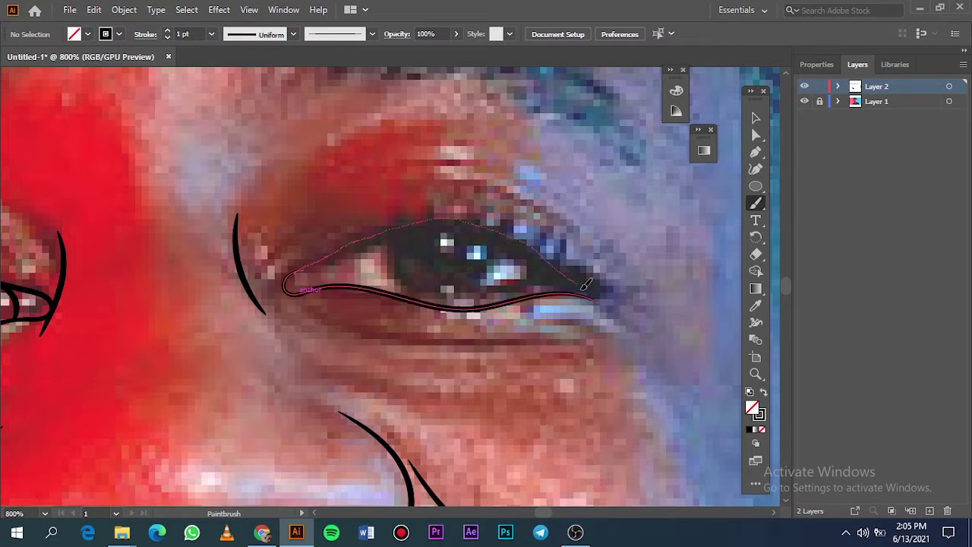
drag(585, 285, 592, 295)
- Trace both iris edges and the corner curves inside the blue-side eye, redoing the outer iris edge
scroll(414, 255, up, 1)
drag(392, 314, 393, 316)
drag(557, 239, 553, 322)
key(ctrl+z)
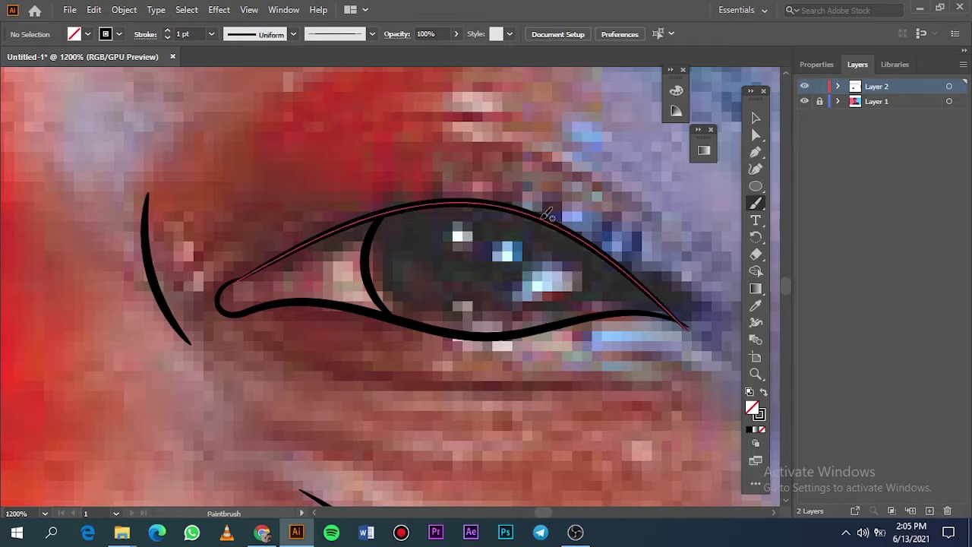
drag(541, 216, 494, 332)
key(ctrl+z)
drag(507, 203, 490, 335)
drag(547, 283, 524, 212)
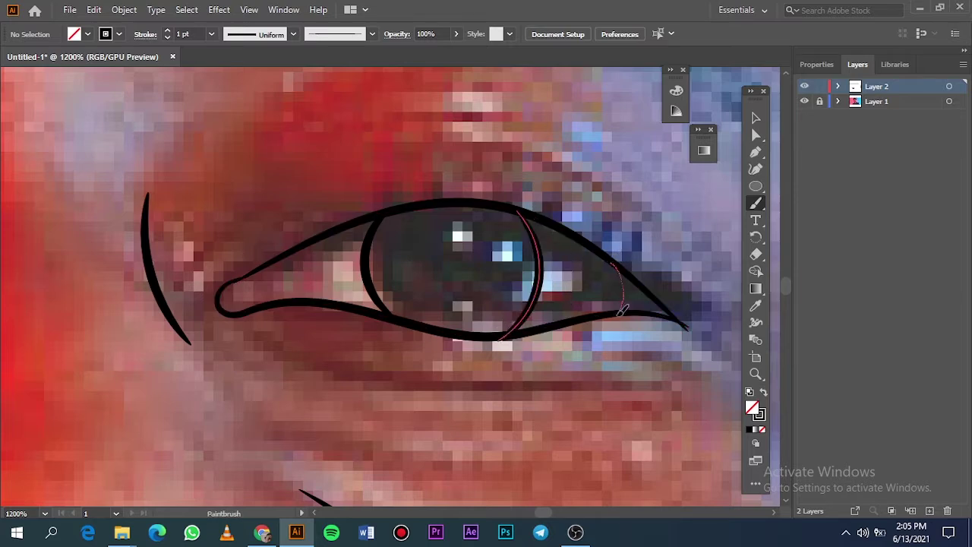
key(ctrl+0)
- Set the stroke weight to 0.5 pt and trace the fine creases below and above the red-lit eye
scroll(306, 299, up, 7)
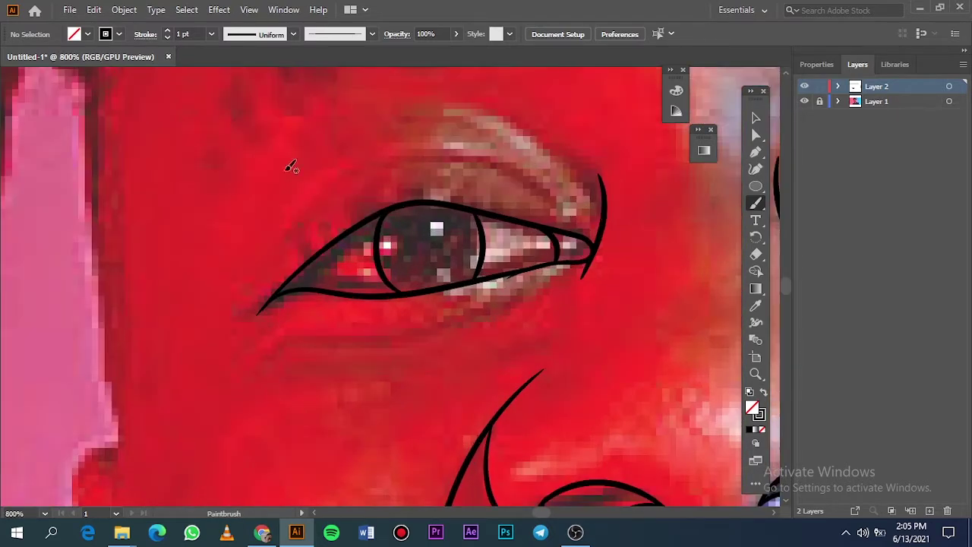
click(212, 34)
click(195, 62)
mouse_move(269, 365)
mouse_down()
mouse_move(499, 298)
mouse_move(384, 363)
mouse_move(292, 378)
mouse_up()
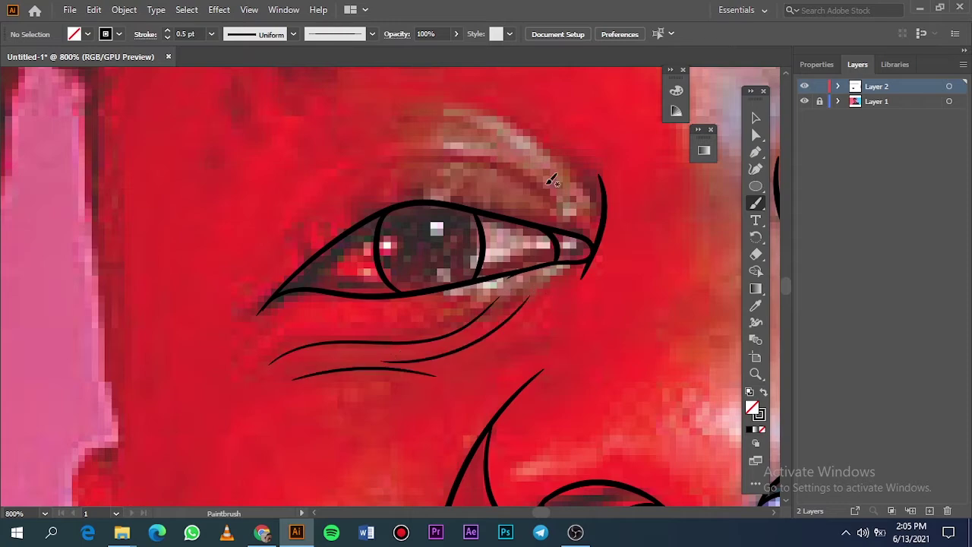
mouse_move(566, 220)
mouse_down()
mouse_move(353, 168)
mouse_move(248, 278)
mouse_up()
scroll(594, 187, up, 2)
mouse_move(440, 189)
mouse_down()
mouse_move(575, 273)
mouse_move(402, 164)
mouse_up()
- Trace the fine creases below and above the blue-side eye, and check the line art with Layer 1 hidden
scroll(308, 279, right, 15)
scroll(308, 279, down, 1)
drag(260, 297, 505, 338)
drag(450, 308, 566, 315)
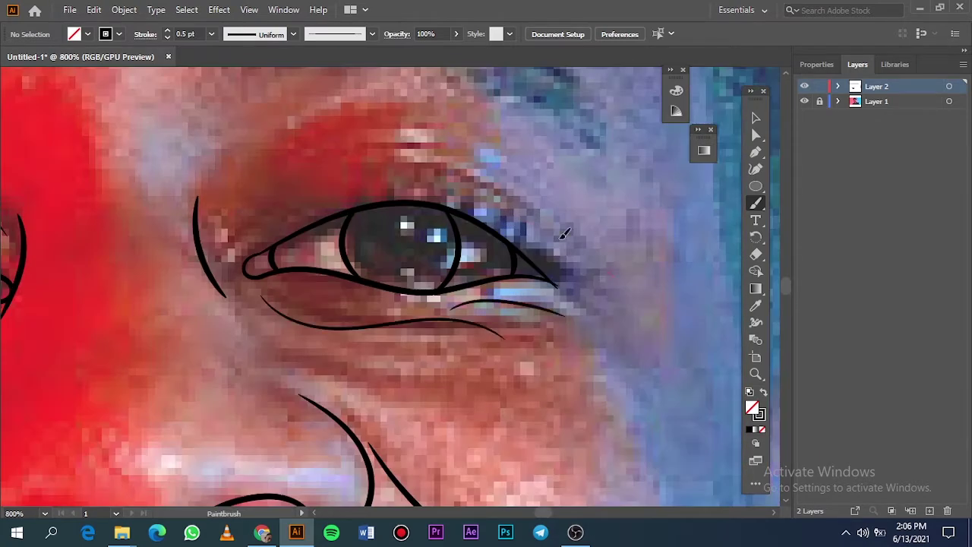
mouse_move(236, 241)
mouse_down()
mouse_move(522, 214)
mouse_move(287, 184)
mouse_up()
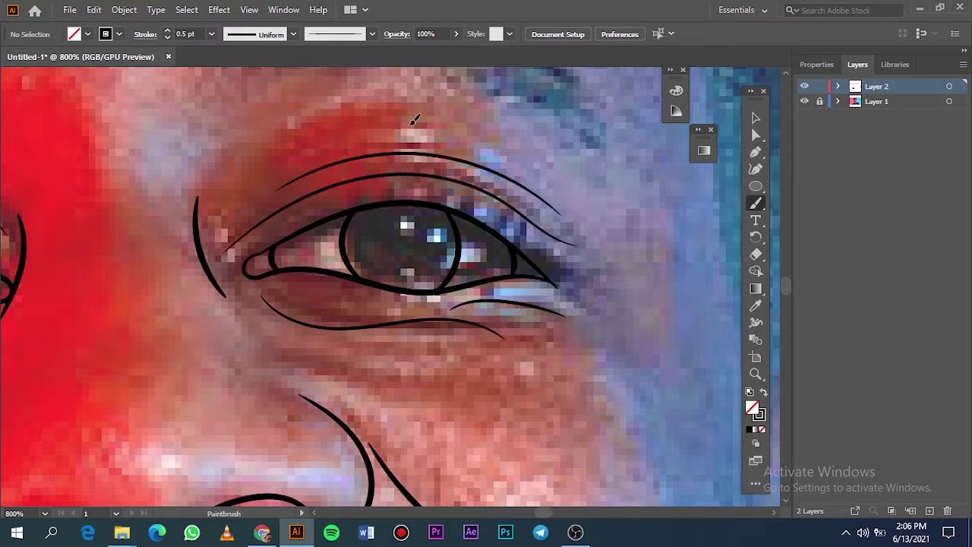
drag(517, 171, 321, 152)
key(ctrl+0)
click(805, 101)
click(805, 101)
- Set the stroke weight to 1 pt and trace the mouth opening's lower edge beneath the red-side teeth
scroll(418, 319, up, 6)
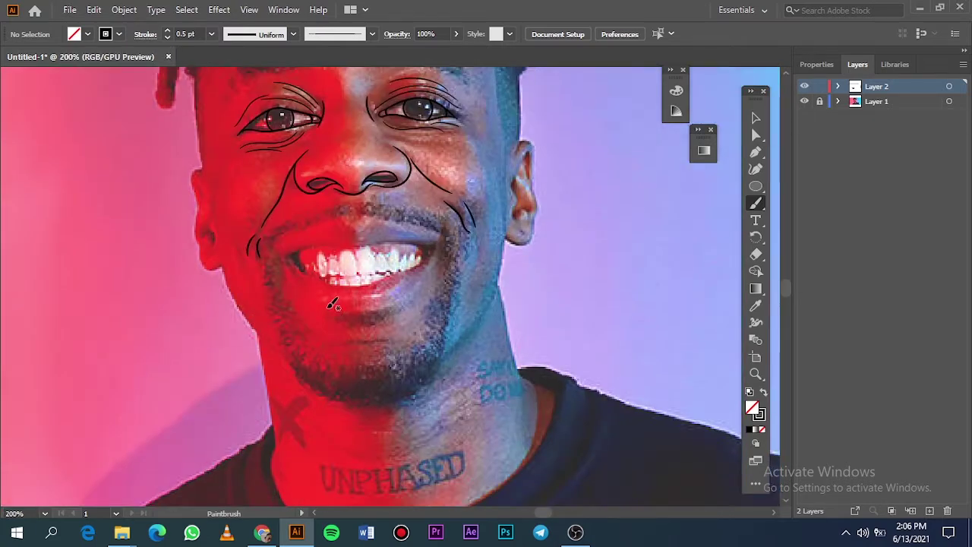
scroll(311, 295, up, 1)
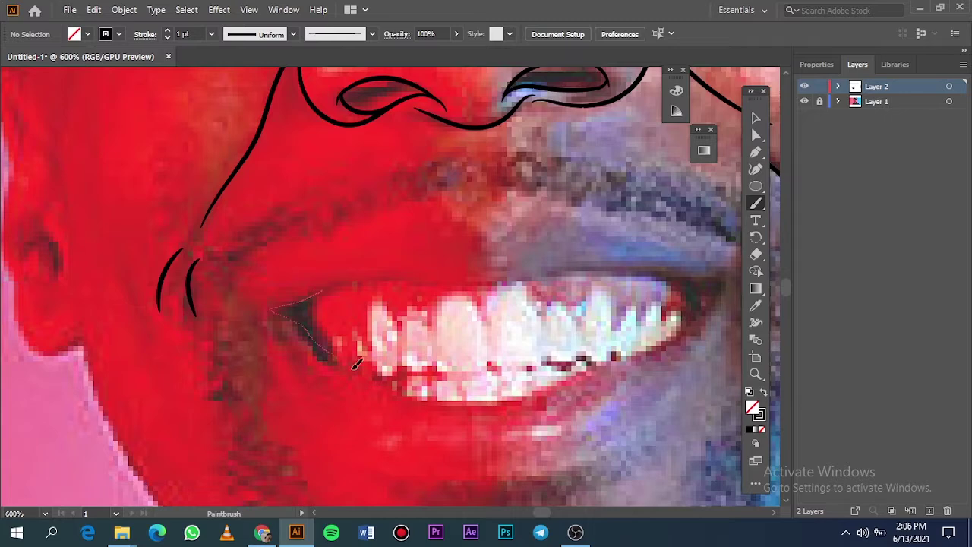
drag(557, 388, 562, 385)
key(ctrl+z)
drag(323, 363, 479, 408)
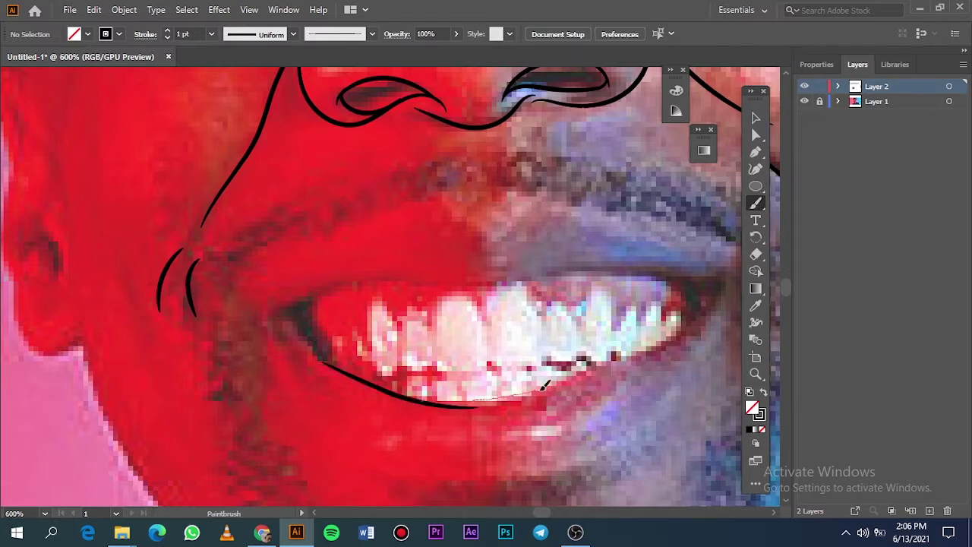
- Extend the mouth opening's lower edge under the teeth up to the blue-side corner of the mouth
drag(541, 390, 640, 350)
key(ctrl+z)
scroll(502, 406, up, 2)
scroll(503, 400, right, 1)
drag(238, 395, 380, 398)
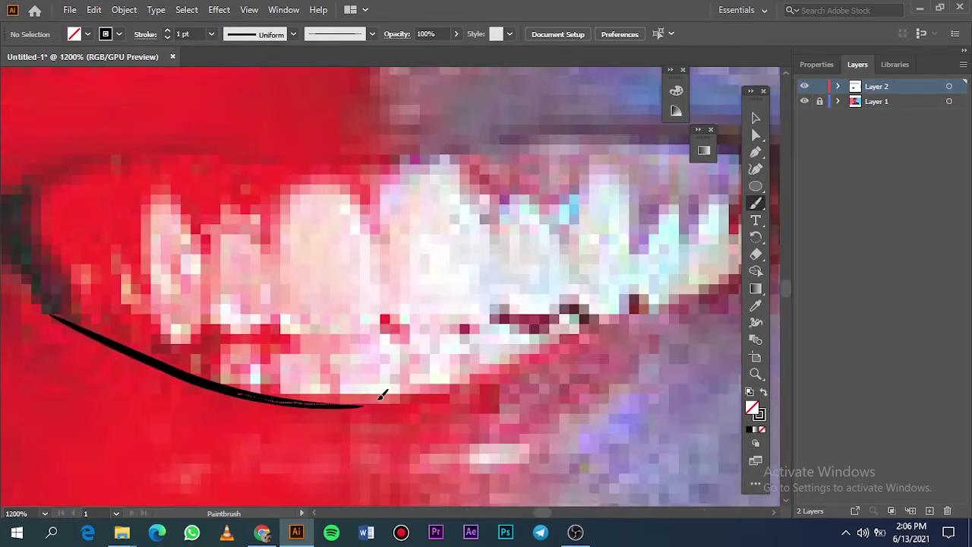
scroll(711, 289, down, 1)
drag(627, 311, 699, 231)
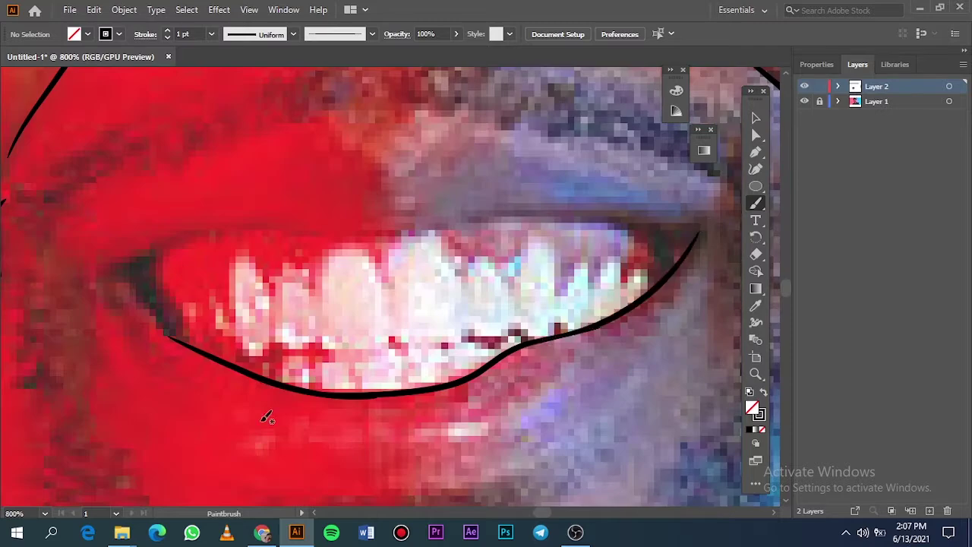
- Extend the lower mouth line up to the red-side corner of the mouth, redoing the first attempt
scroll(266, 417, left, 5)
drag(343, 378, 190, 269)
key(ctrl+z)
mouse_move(295, 354)
mouse_down()
mouse_move(259, 338)
mouse_move(188, 280)
mouse_up()
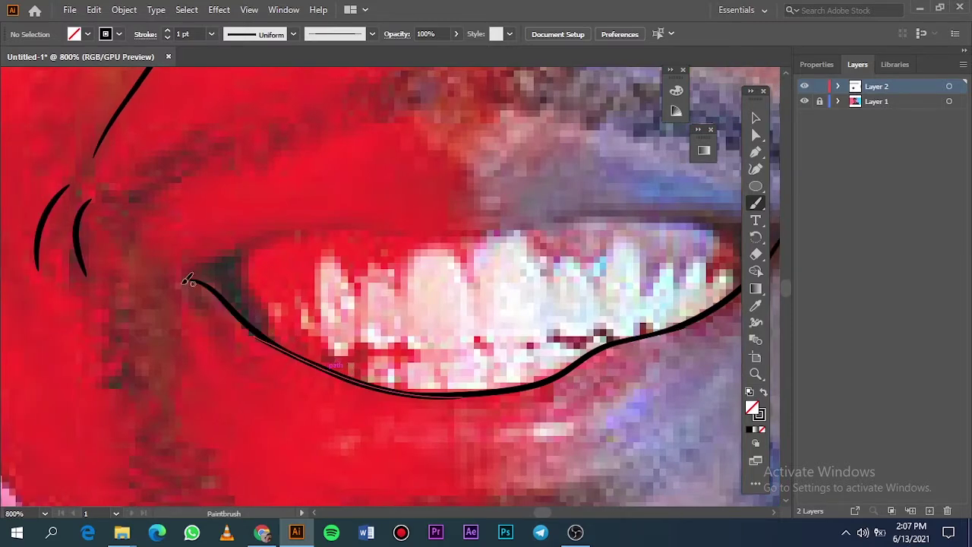
- Trace the mouth opening's upper edge from both corners to meet in the middle, and check it with Layer 1 hidden
scroll(437, 349, down, 2)
scroll(471, 296, up, 2)
drag(406, 287, 523, 258)
scroll(510, 278, right, 4)
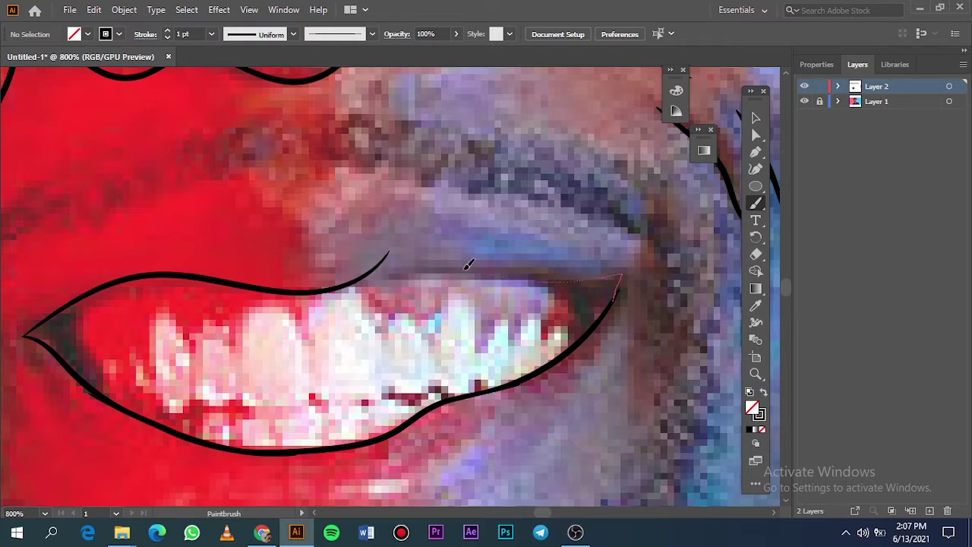
drag(465, 269, 379, 275)
key(ctrl+0)
click(805, 102)
click(805, 102)
scroll(335, 314, up, 4)
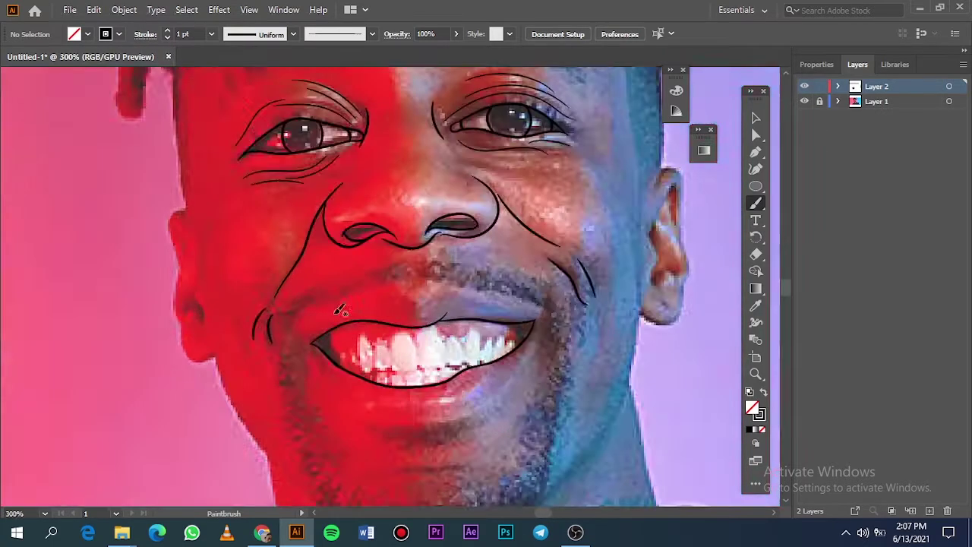
scroll(339, 310, up, 2)
scroll(617, 247, right, 2)
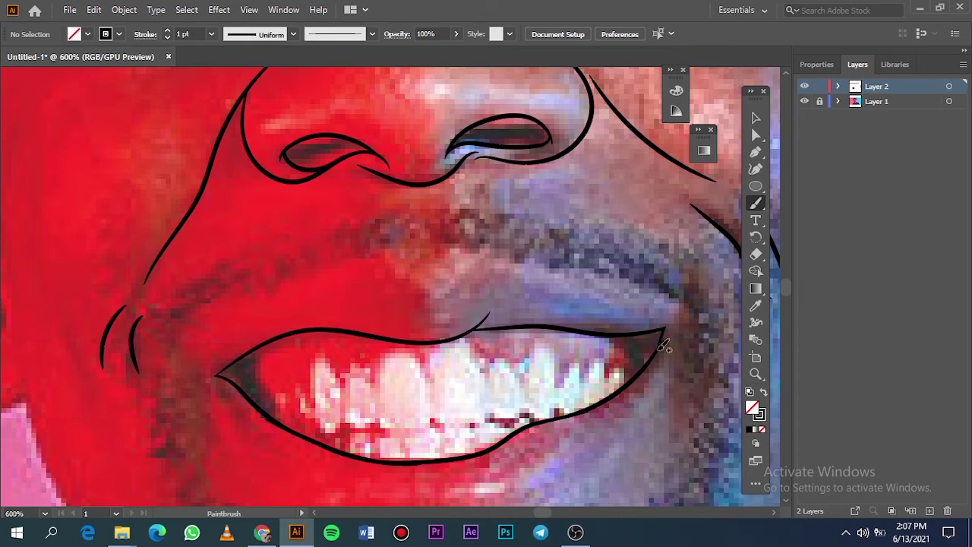
- Trace the upper lip's outer contour from the blue-side corner over the cupid's bow to the red-side corner
drag(661, 346, 681, 321)
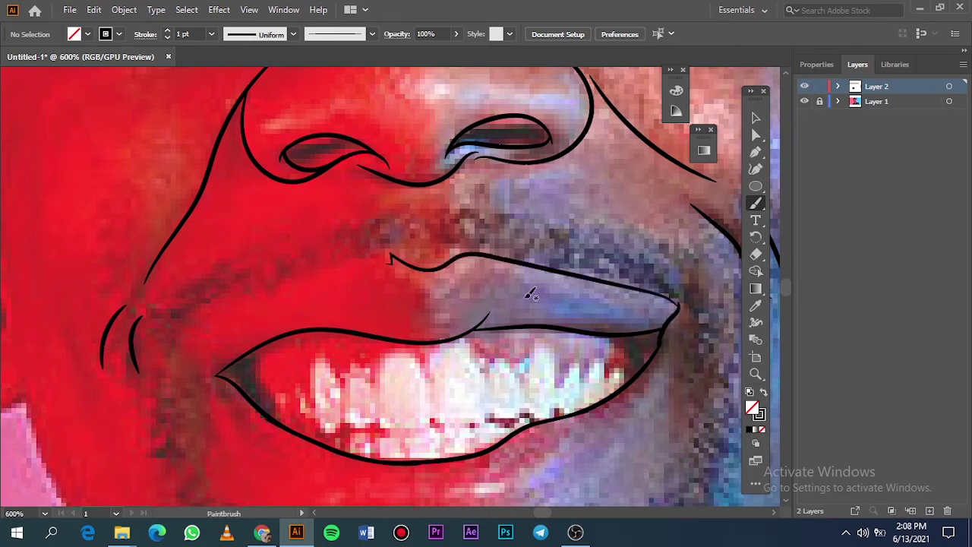
scroll(684, 303, up, 1)
drag(249, 251, 248, 251)
scroll(304, 295, left, 4)
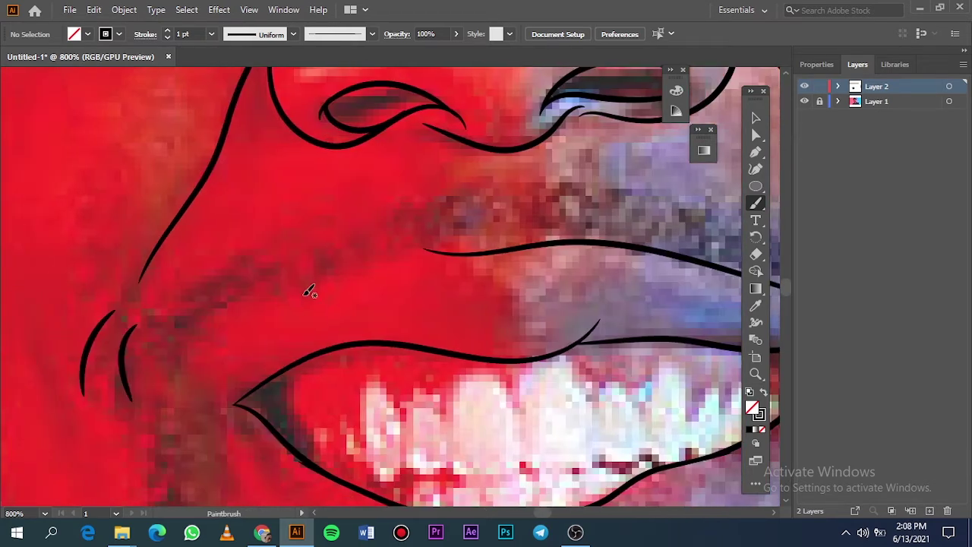
drag(192, 348, 234, 404)
scroll(312, 388, down, 2)
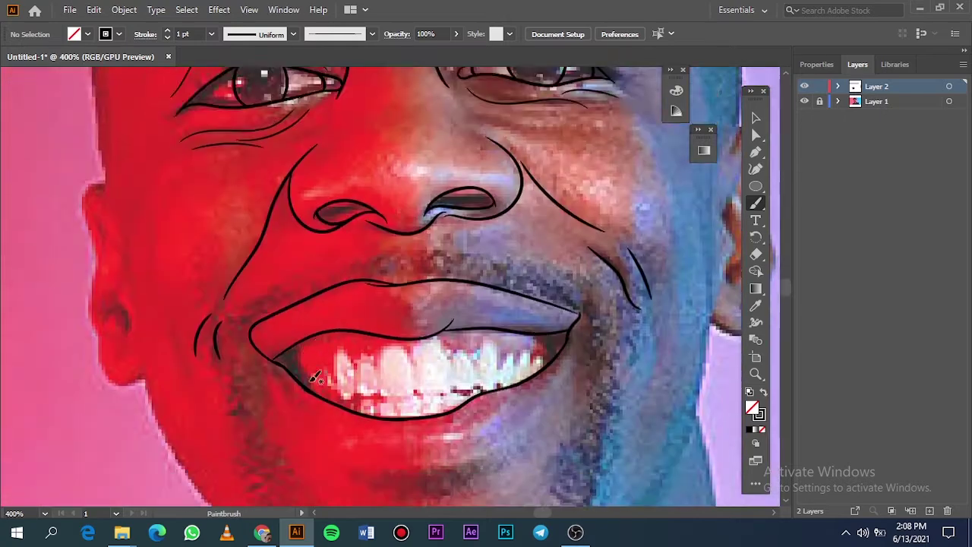
- Trace the lower lip's outer contour from the red-side corner under the lip and up to the blue-side corner
scroll(313, 379, up, 2)
scroll(265, 263, down, 1)
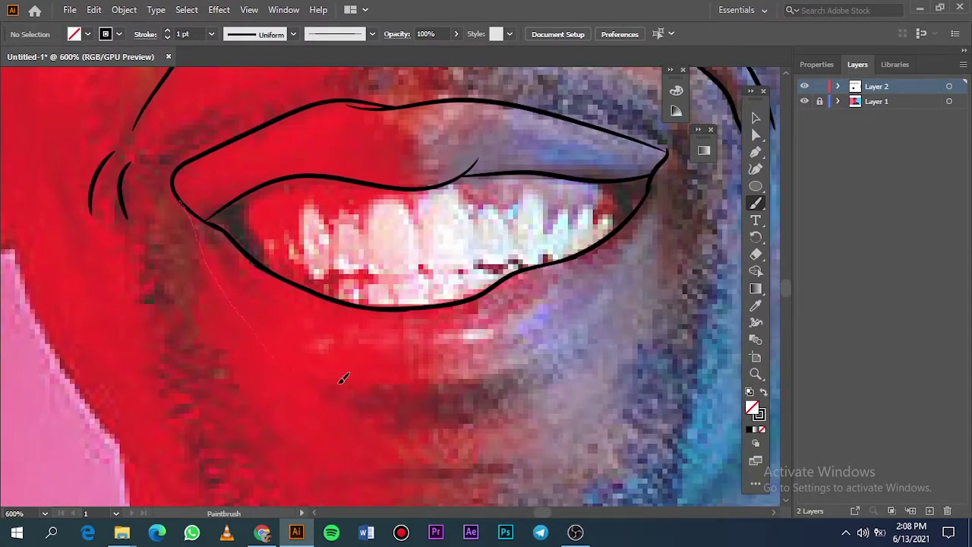
drag(340, 383, 320, 379)
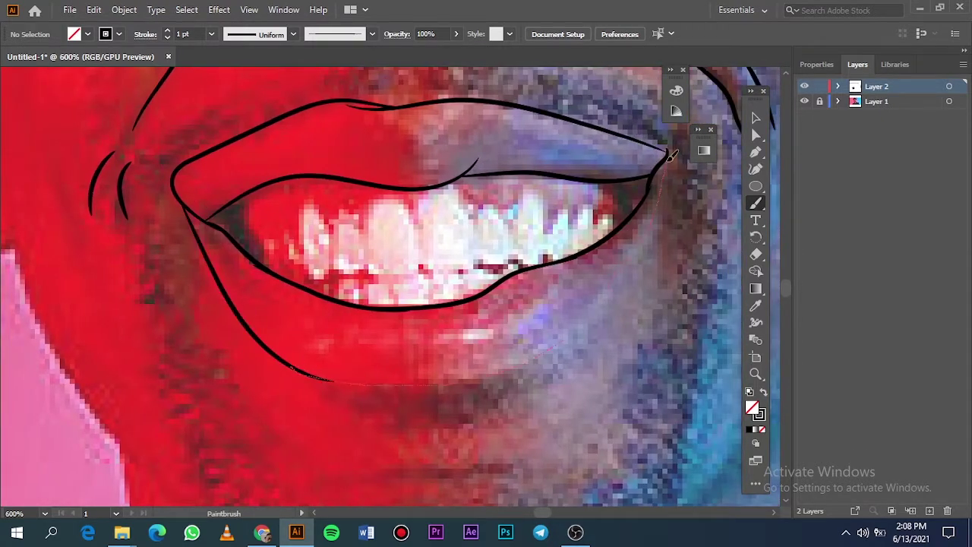
drag(667, 161, 669, 164)
- Redraw the end of the lower lip contour at the blue-side corner so it meets the upper lip
scroll(672, 165, up, 3)
scroll(678, 169, up, 2)
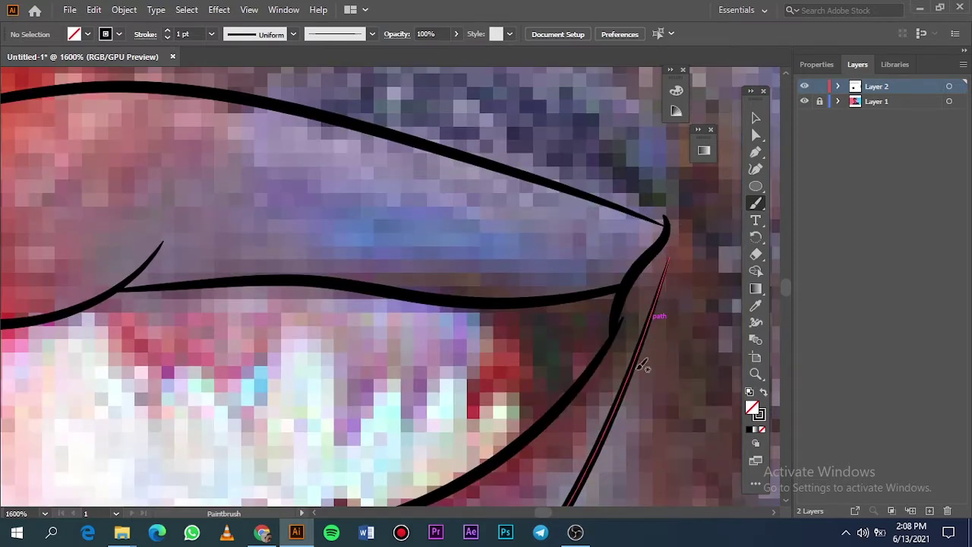
drag(610, 424, 732, 190)
key(ctrl+z)
drag(667, 223, 572, 498)
key(ctrl+0)
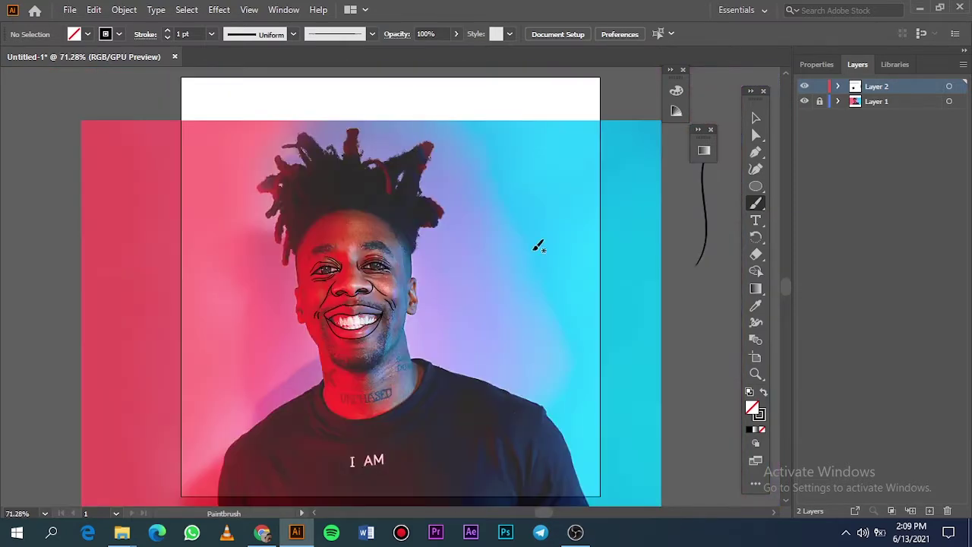
- Trace the red-side edge of the face from the hairline down past the top of the ear
scroll(301, 280, up, 3)
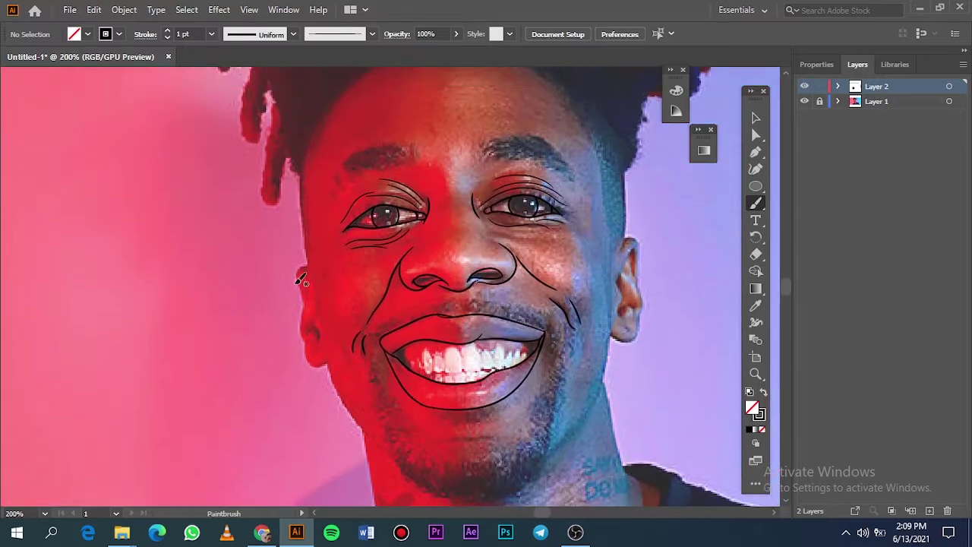
scroll(304, 200, up, 2)
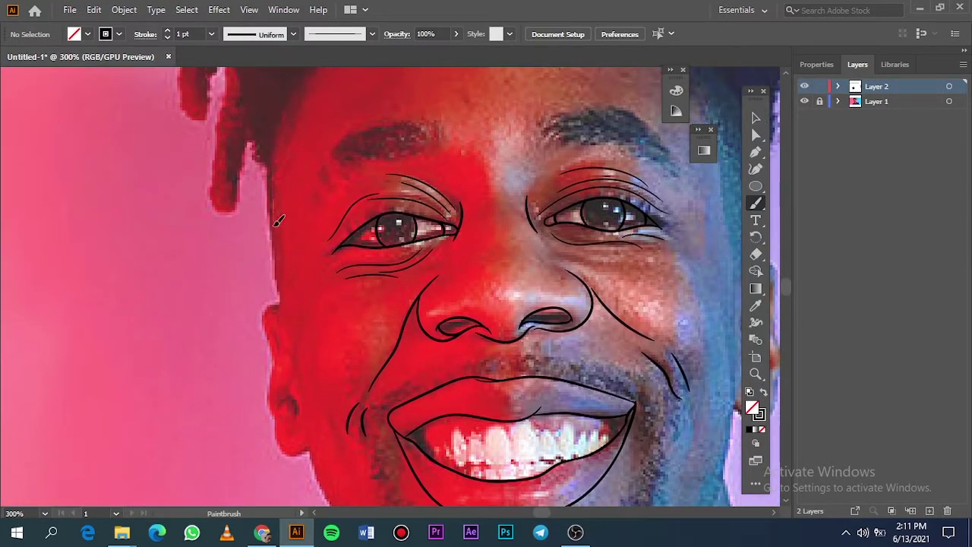
scroll(278, 257, up, 1)
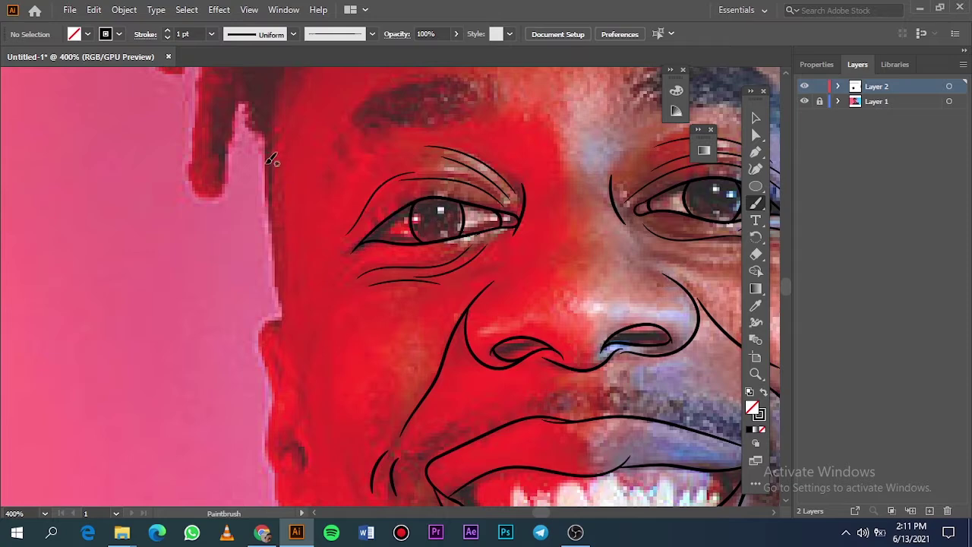
drag(285, 310, 292, 353)
drag(262, 148, 285, 323)
scroll(287, 353, down, 3)
scroll(261, 321, up, 2)
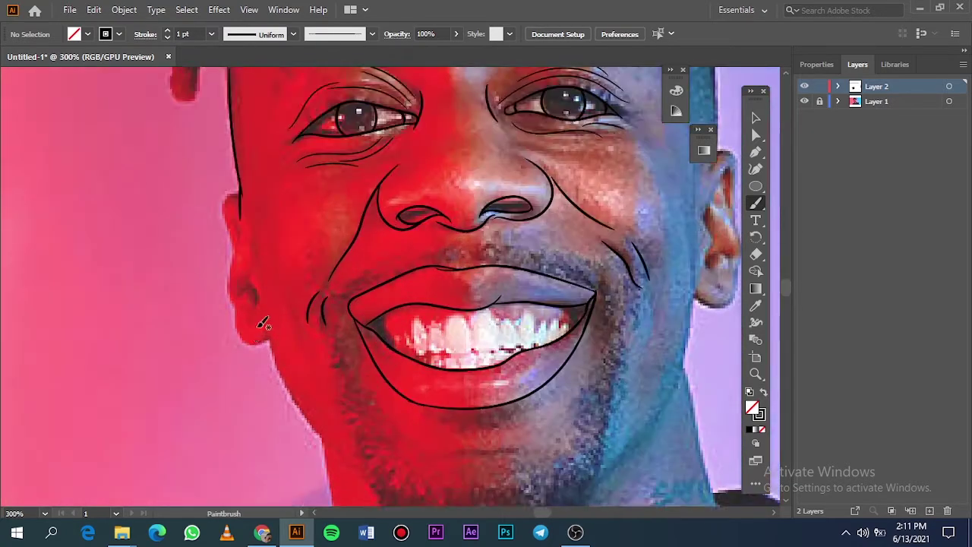
- Trace the red-side cheek and jawline from beside the earlobe down towards the chin, redoing unsatisfactory strokes
scroll(265, 184, down, 1)
drag(265, 186, 264, 244)
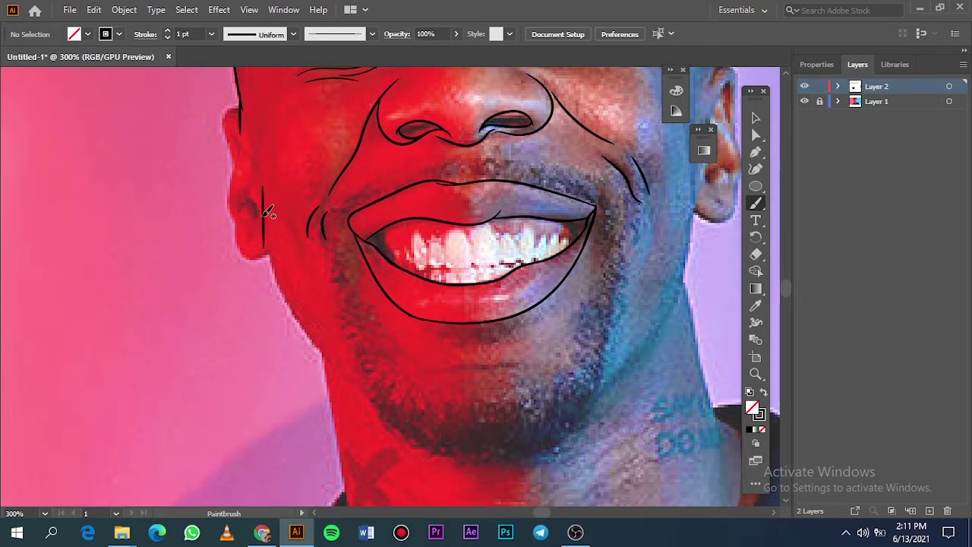
drag(384, 406, 384, 407)
mouse_move(216, 270)
mouse_down()
mouse_move(274, 403)
mouse_move(319, 404)
mouse_up()
key(ctrl+z)
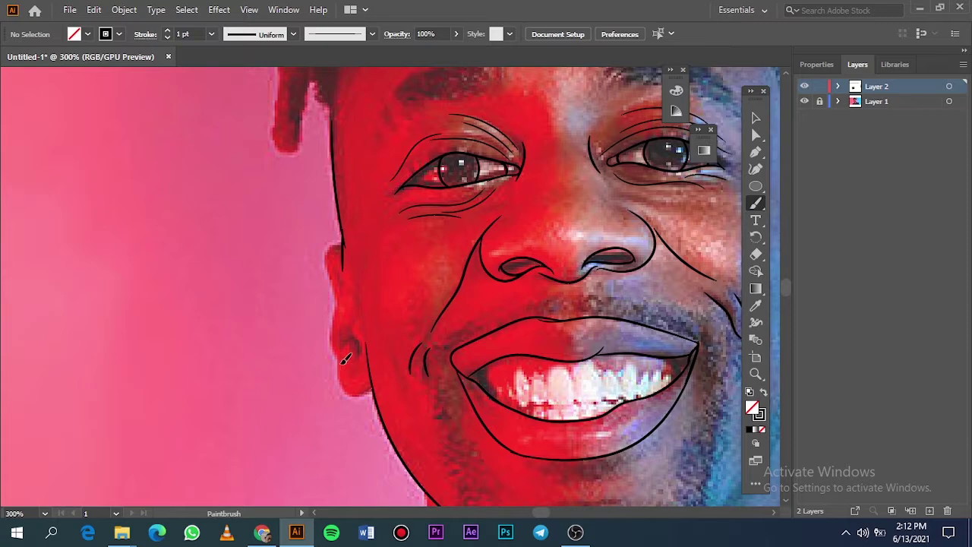
- Trace the outer contour of the red-side ear from the earlobe up around its top to the face edge
scroll(345, 436, up, 1)
scroll(342, 423, up, 2)
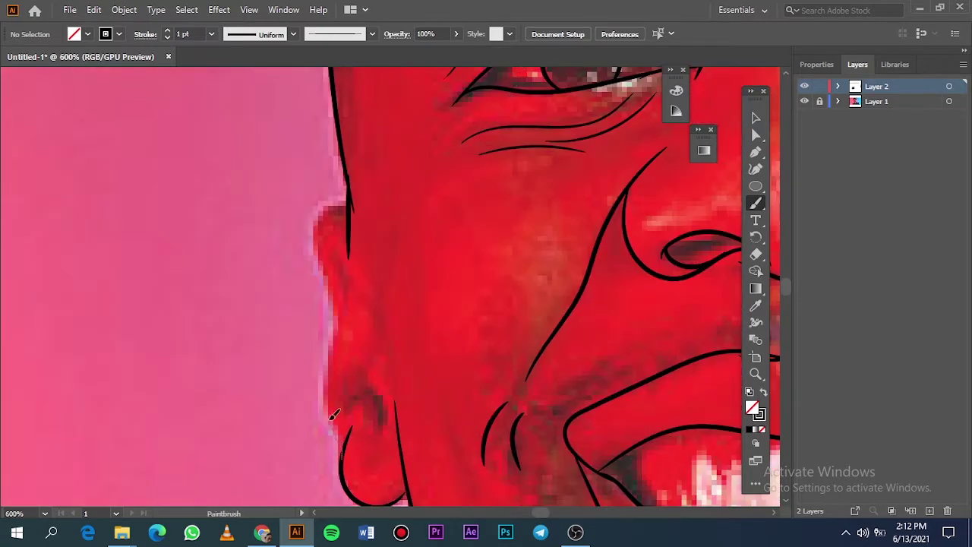
mouse_move(335, 271)
mouse_down()
mouse_move(334, 300)
mouse_move(347, 201)
mouse_up()
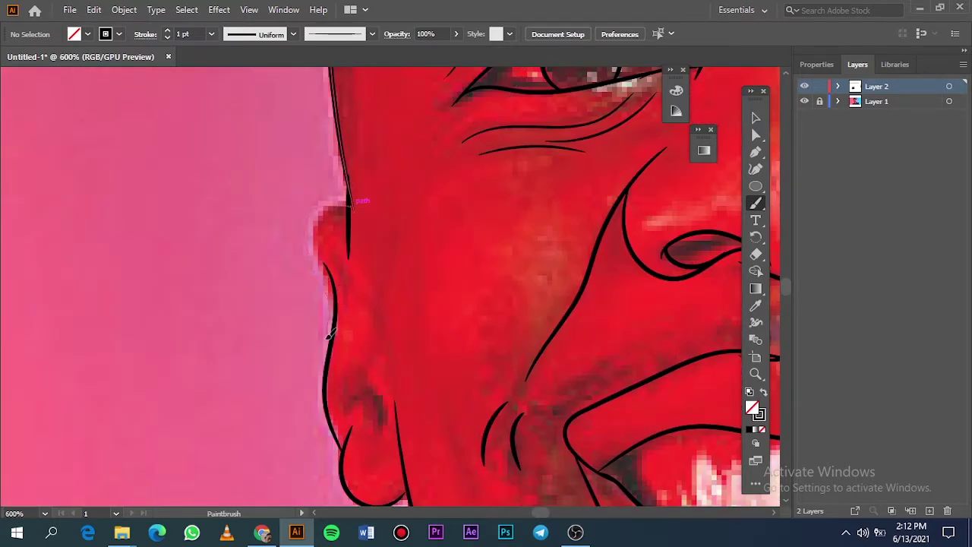
mouse_move(335, 320)
mouse_down()
mouse_move(328, 293)
mouse_move(348, 211)
mouse_up()
scroll(348, 217, down, 1)
scroll(348, 217, right, 1)
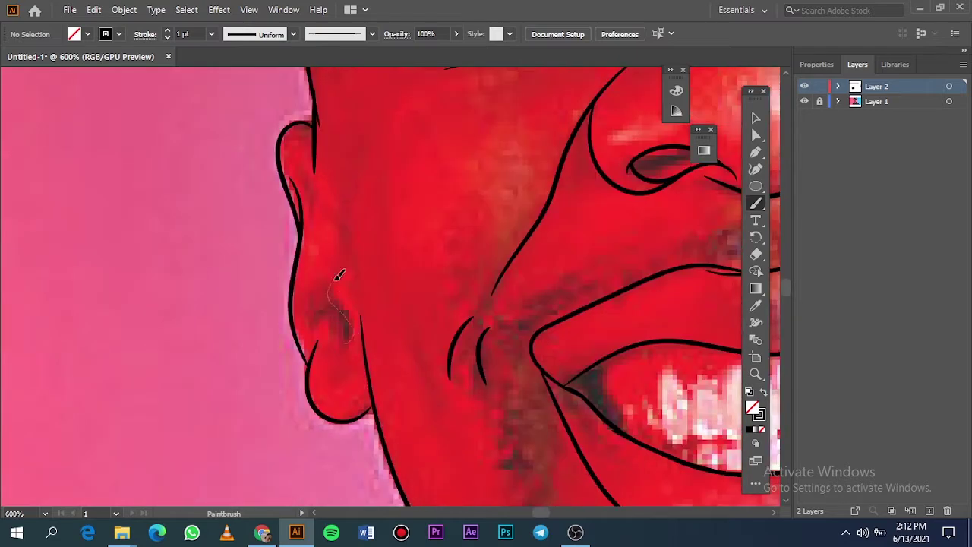
- Draw the inner fold lines of the red-side ear and check the line art with Layer 1 hidden
drag(339, 275, 331, 317)
key(ctrl+minus)
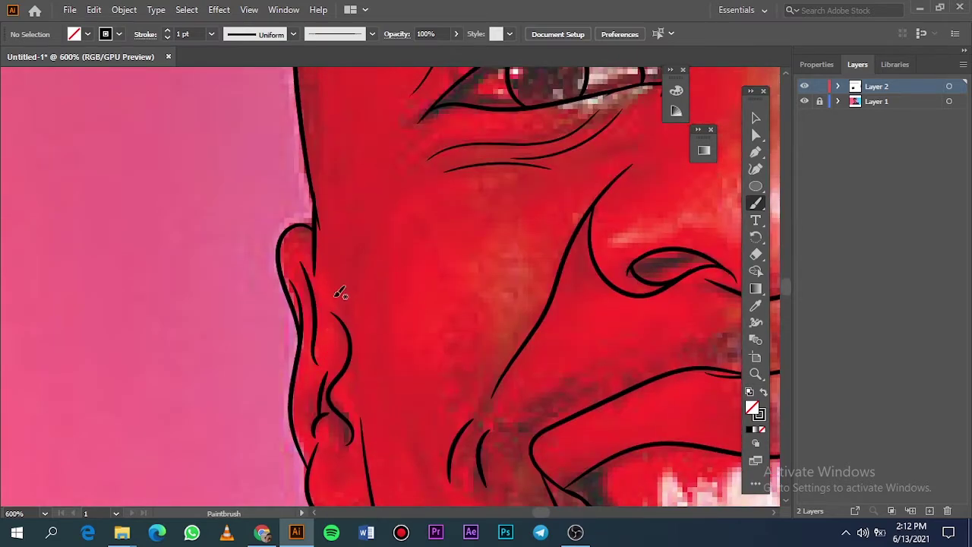
key(ctrl+0)
click(805, 101)
click(804, 101)
- Trace the blue-side ear's outer rim from the top down to the earlobe, redoing the first stroke
scroll(471, 278, up, 6)
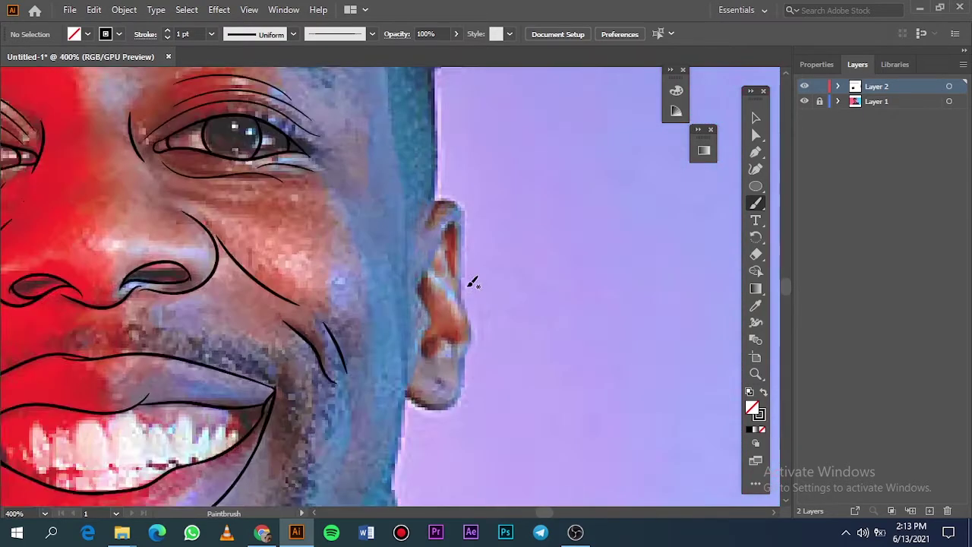
scroll(501, 302, down, 2)
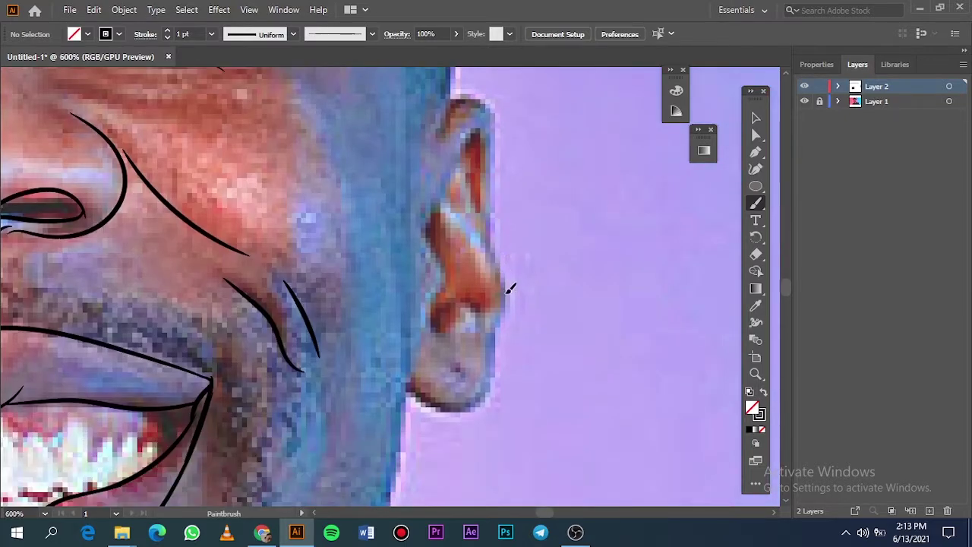
drag(506, 294, 458, 223)
key(ctrl+z)
drag(495, 346, 453, 197)
scroll(488, 238, up, 3)
mouse_move(488, 363)
mouse_down()
mouse_move(500, 247)
mouse_move(434, 249)
mouse_up()
scroll(434, 236, down, 4)
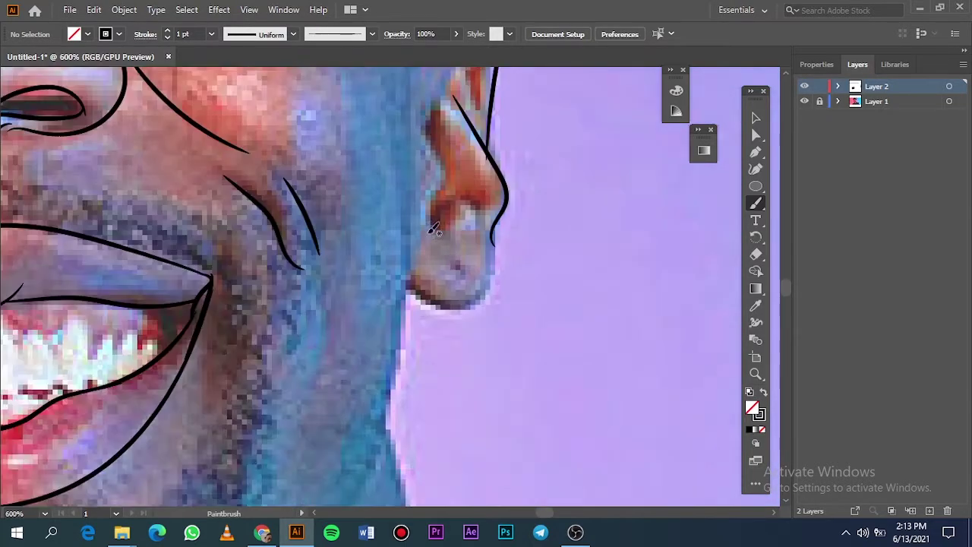
- Trace the blue-side earlobe back to the jaw and draw the inner contour above it
scroll(456, 266, up, 2)
drag(496, 310, 400, 358)
scroll(424, 358, up, 2)
mouse_move(484, 388)
mouse_down()
mouse_move(423, 417)
mouse_move(422, 286)
mouse_up()
scroll(448, 304, up, 2)
scroll(444, 325, down, 2)
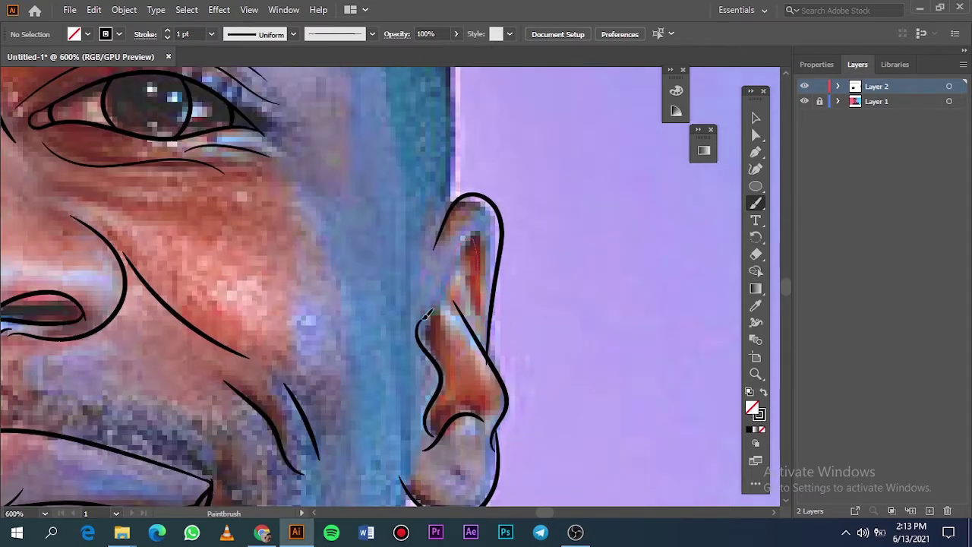
- Add the upper inner fold lines of the blue-side ear and join them to the lower inner contour
scroll(494, 328, down, 3)
scroll(449, 283, up, 7)
scroll(449, 283, down, 6)
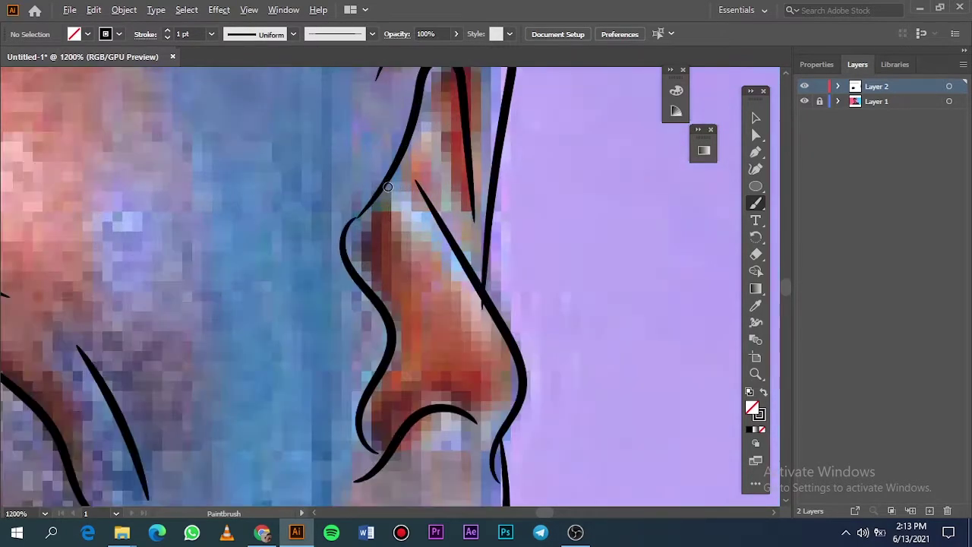
- Trace the blue-side jawline from the earlobe down towards the beard
scroll(514, 176, up, 3)
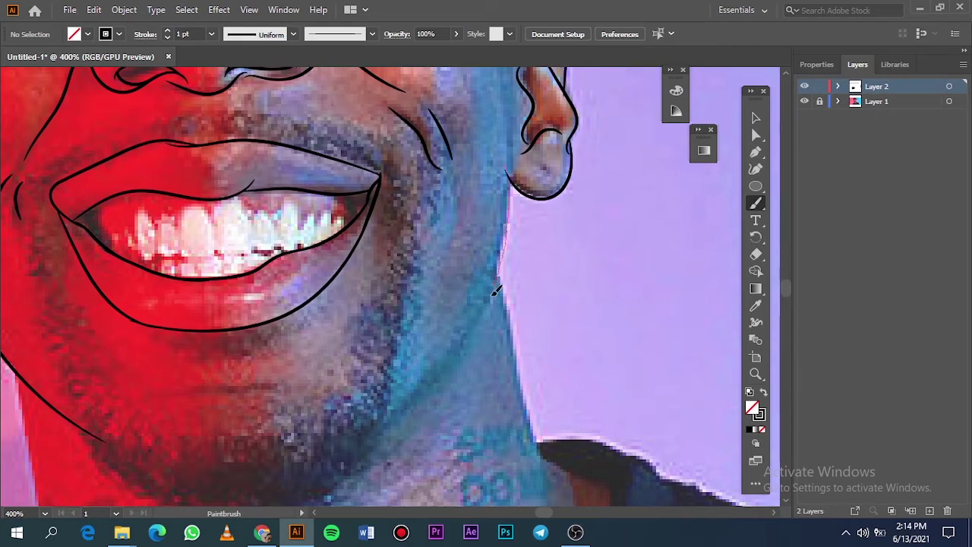
scroll(393, 319, down, 5)
scroll(395, 289, up, 4)
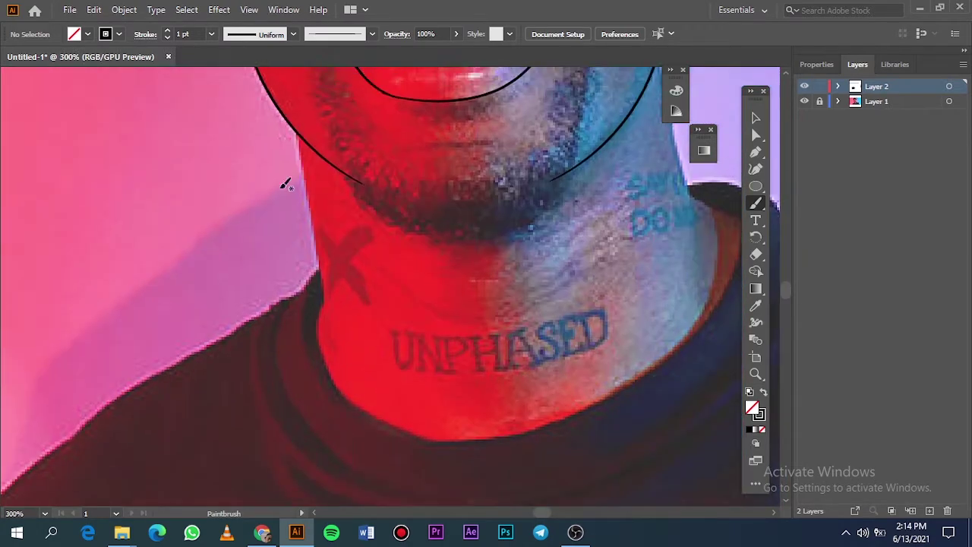
- Trace the red-side edge of the neck between the jawline and the shirt collar
right_click(322, 314)
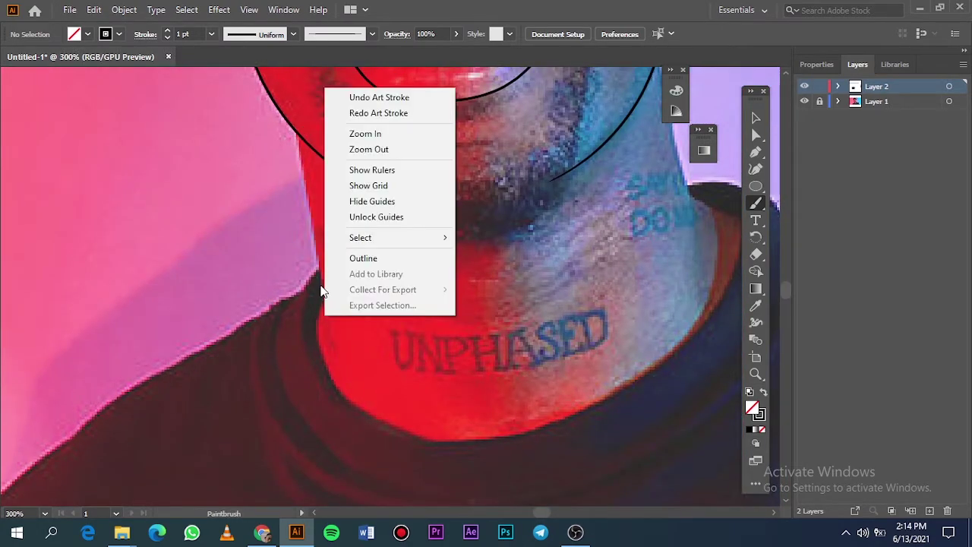
drag(322, 304, 297, 135)
scroll(295, 138, up, 4)
scroll(303, 129, down, 4)
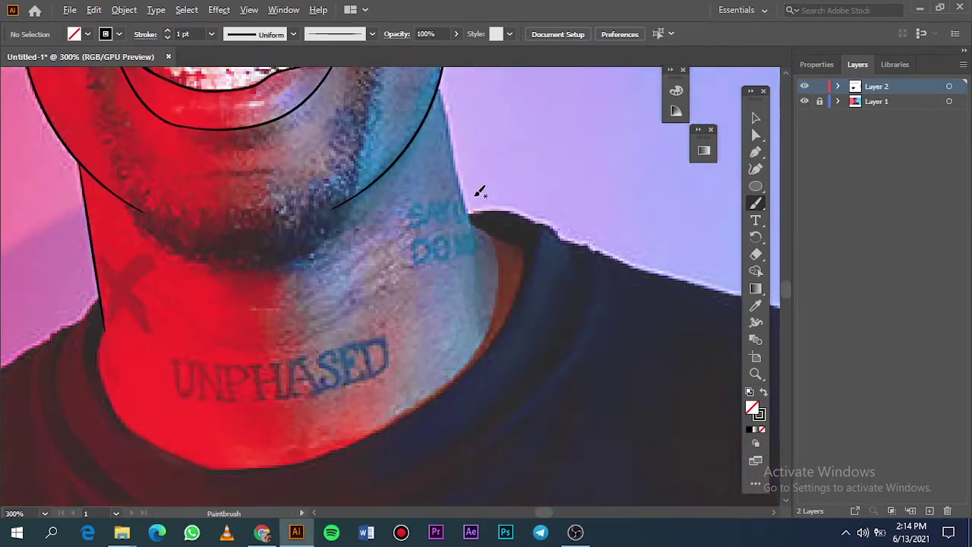
- Trace the blue-side edge of the neck between the jawline and the shirt collar, redoing the first attempt
scroll(489, 314, up, 2)
key(ctrl+z)
mouse_move(445, 162)
mouse_down()
mouse_move(434, 128)
mouse_move(446, 99)
mouse_up()
scroll(398, 159, down, 4)
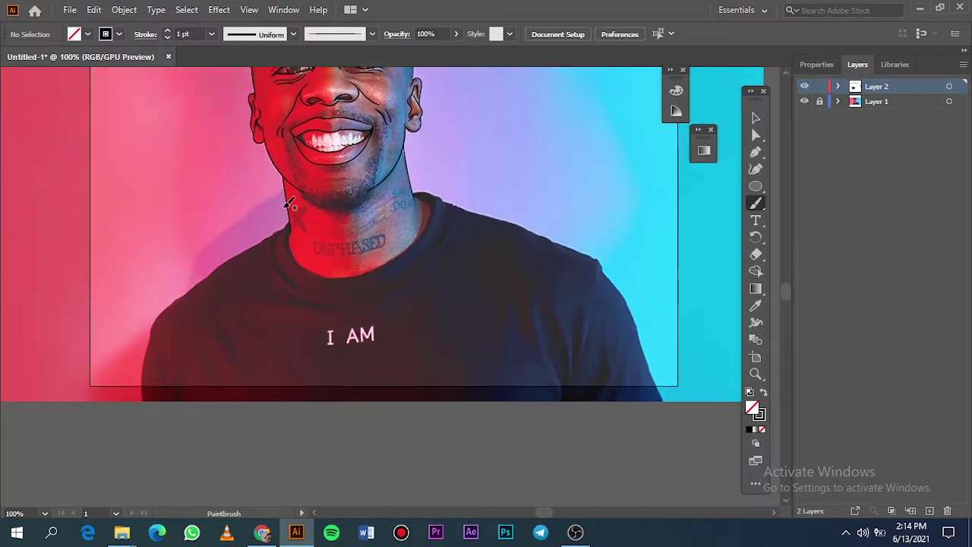
- Trace the back collar edge on the blue side and the front neckline around to the red side of the neck
scroll(426, 183, up, 3)
scroll(310, 313, left, 3)
drag(529, 219, 584, 234)
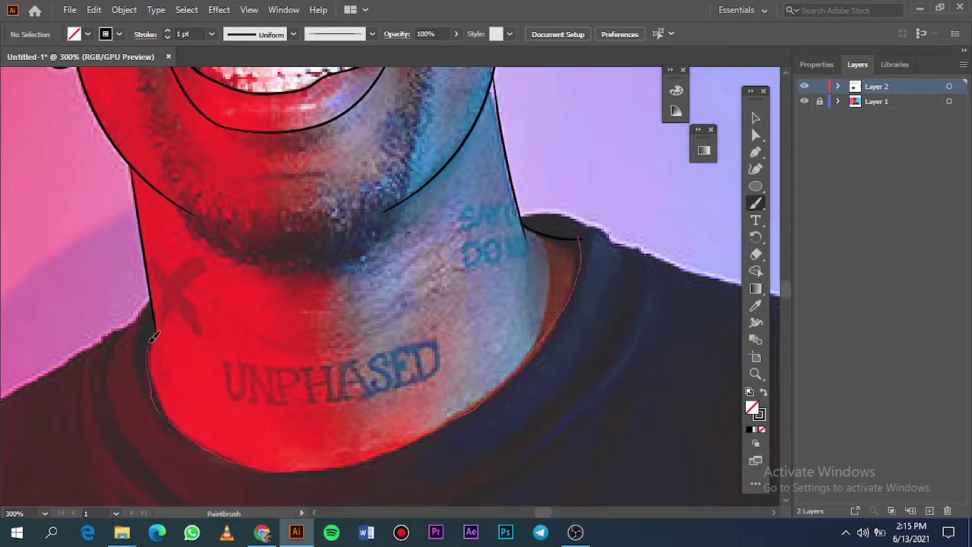
drag(152, 336, 153, 336)
key(ctrl+0)
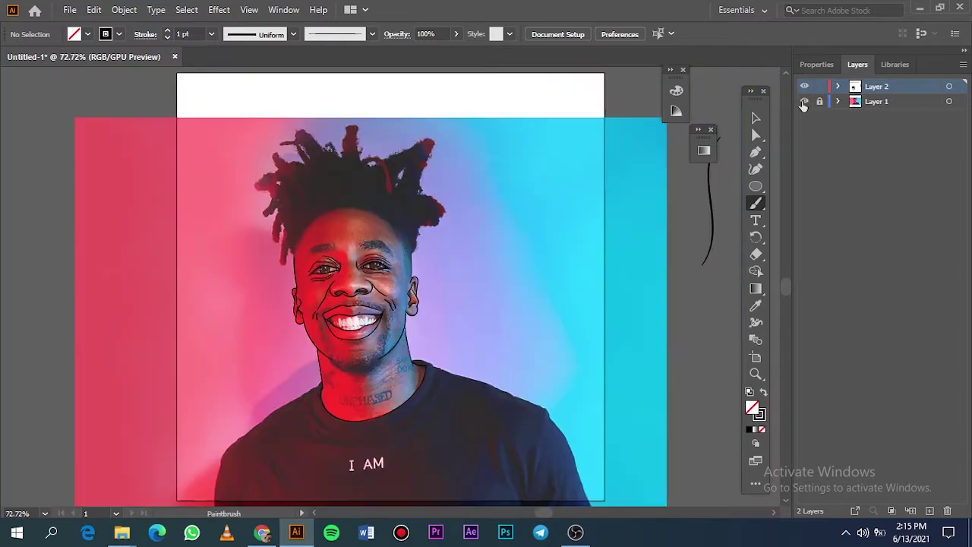
- Draw the two curved collar seam lines on the red side of the shirt, below the neckline
scroll(443, 308, up, 3)
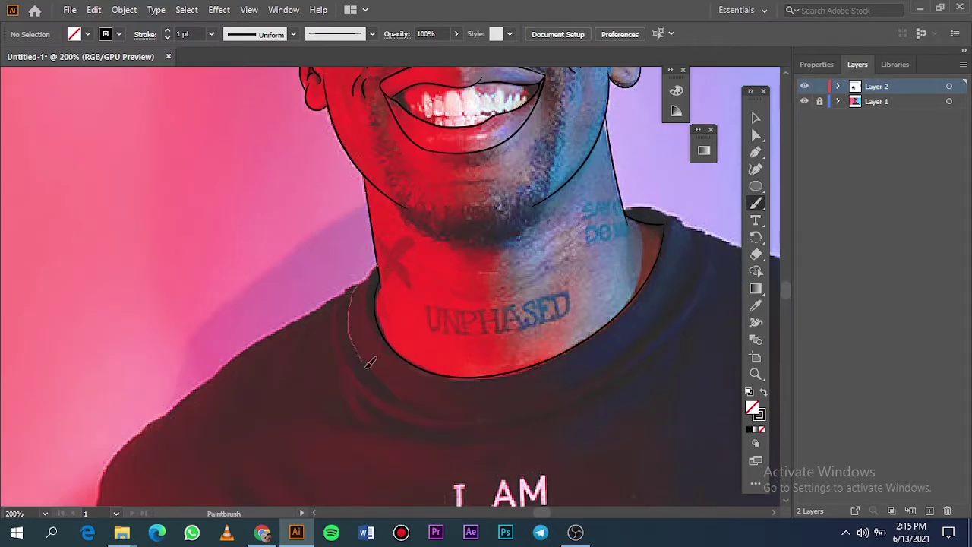
drag(452, 413, 496, 428)
key(ctrl+0)
- Trace the top of the blue-side collar and its outer seam curving down towards the chest
scroll(542, 341, up, 4)
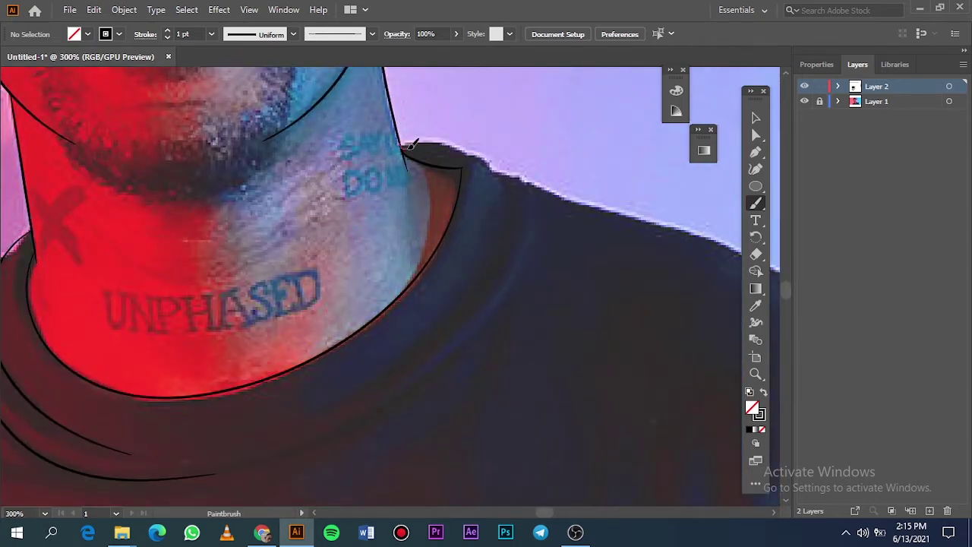
drag(410, 143, 494, 169)
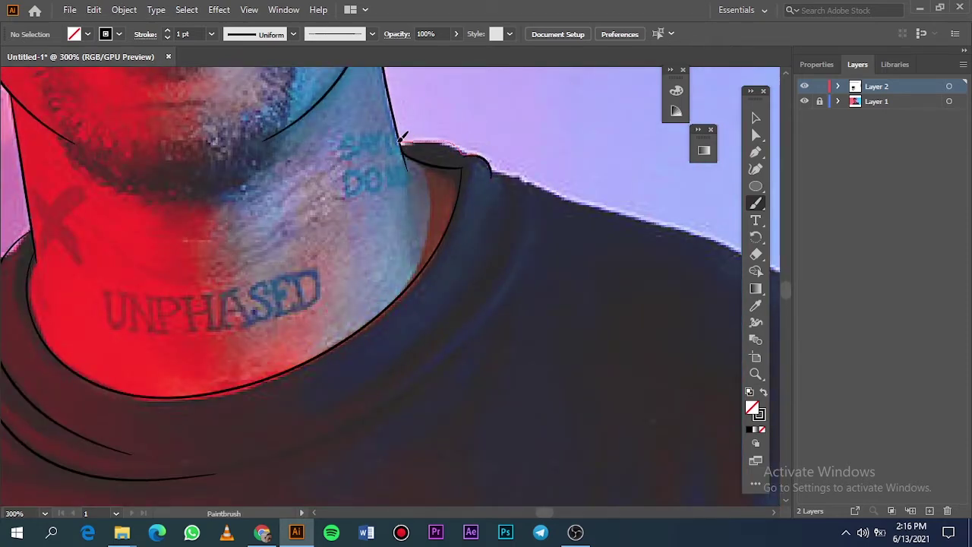
drag(403, 139, 403, 140)
scroll(486, 175, down, 2)
drag(474, 246, 474, 247)
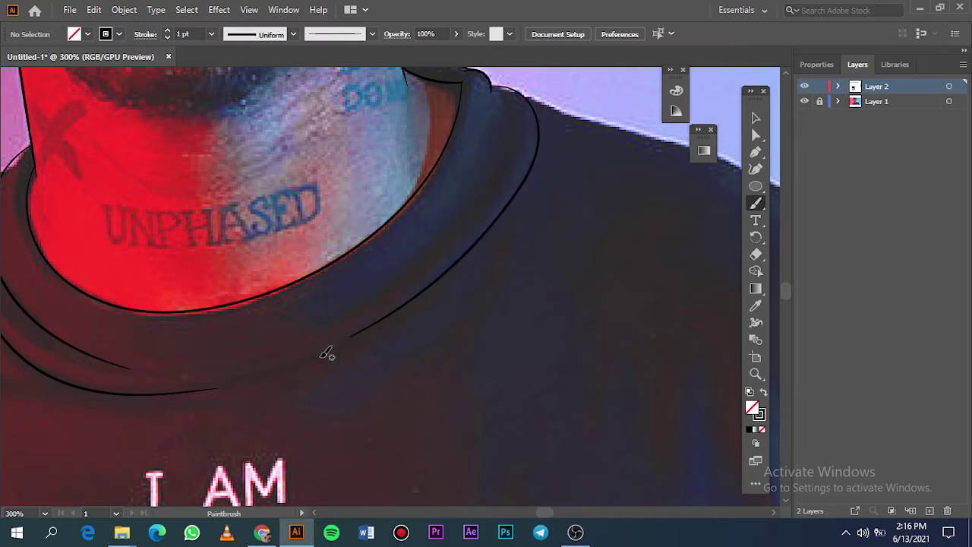
- Trace a fold line along the blue-side collar band and check the line art with Layer 1 hidden
key(ctrl+0)
scroll(521, 280, up, 3)
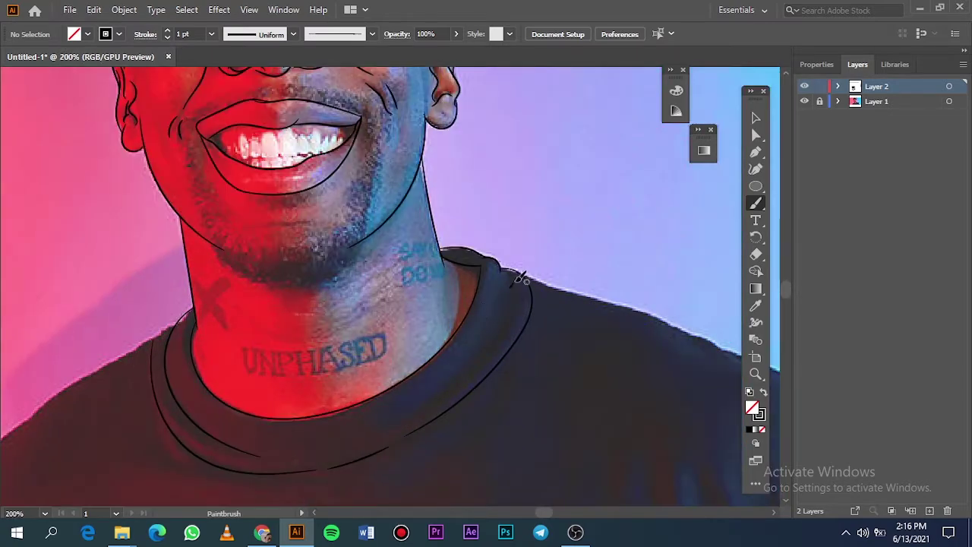
mouse_move(517, 283)
mouse_down()
mouse_move(509, 325)
mouse_move(373, 433)
mouse_move(275, 456)
mouse_move(363, 437)
mouse_up()
key(ctrl+z)
key(ctrl+0)
click(805, 102)
click(806, 102)
scroll(260, 413, down, 2)
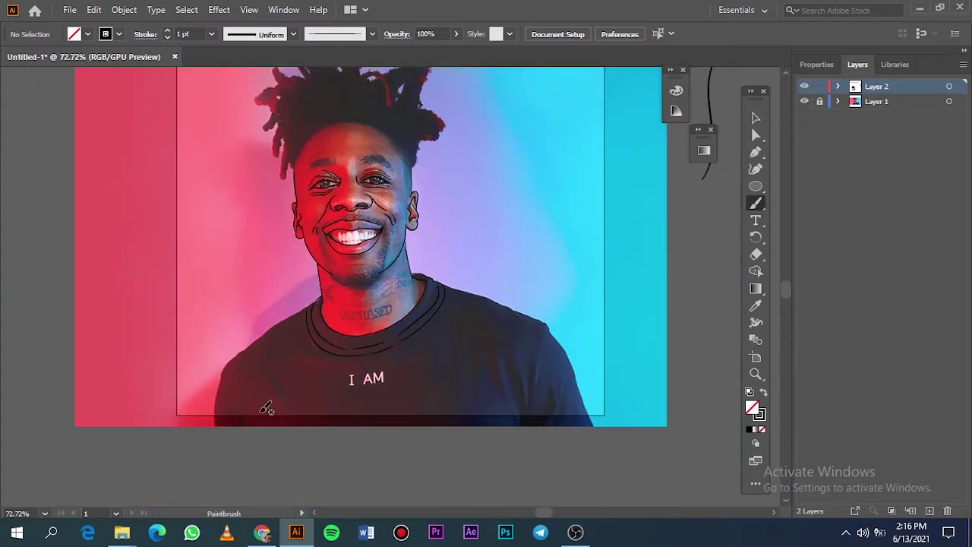
- Trace the red-side shoulder from the collar outwards and continue the outline down the outer edge of the sleeve
scroll(243, 376, up, 3)
drag(340, 228, 325, 244)
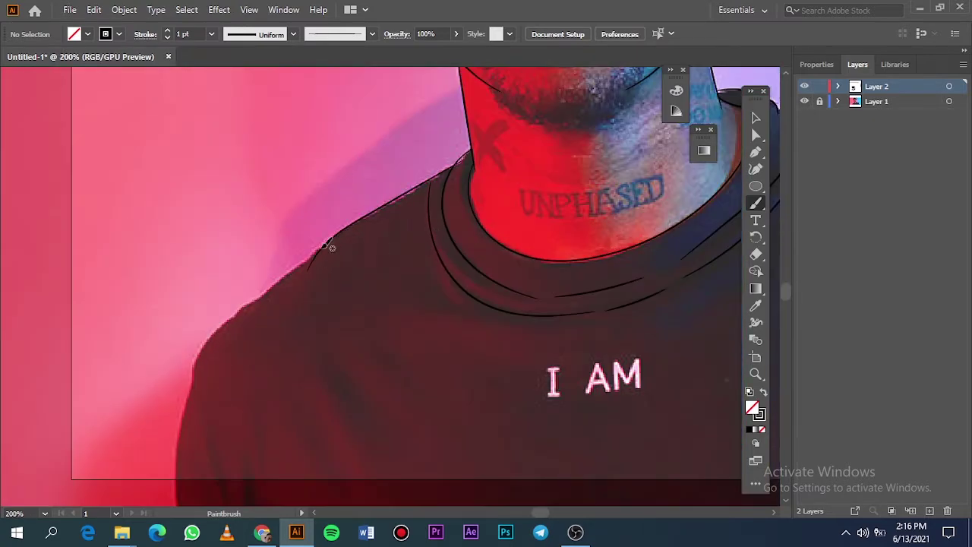
mouse_move(193, 365)
mouse_down()
mouse_move(180, 499)
mouse_move(93, 474)
mouse_up()
scroll(201, 492, down, 3)
scroll(93, 473, up, 2)
scroll(93, 473, right, 3)
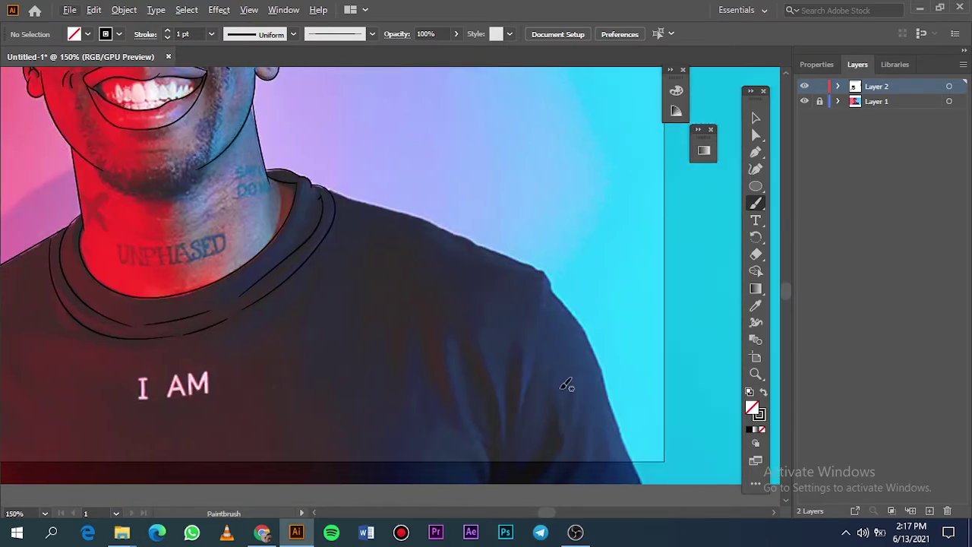
- Trace the blue-side shoulder line from the collar out over the bump where the sleeve begins
scroll(567, 385, up, 1)
drag(416, 176, 443, 190)
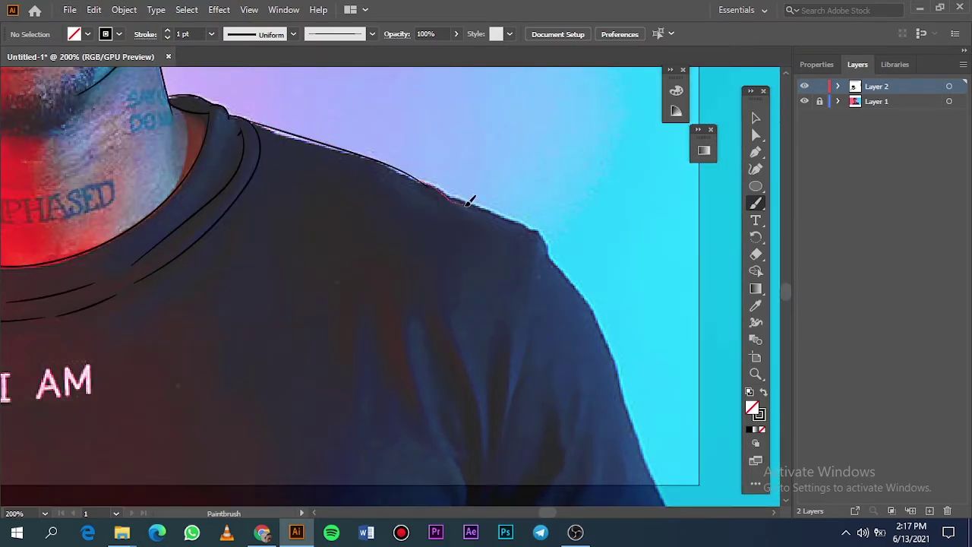
scroll(440, 192, up, 2)
drag(395, 162, 477, 210)
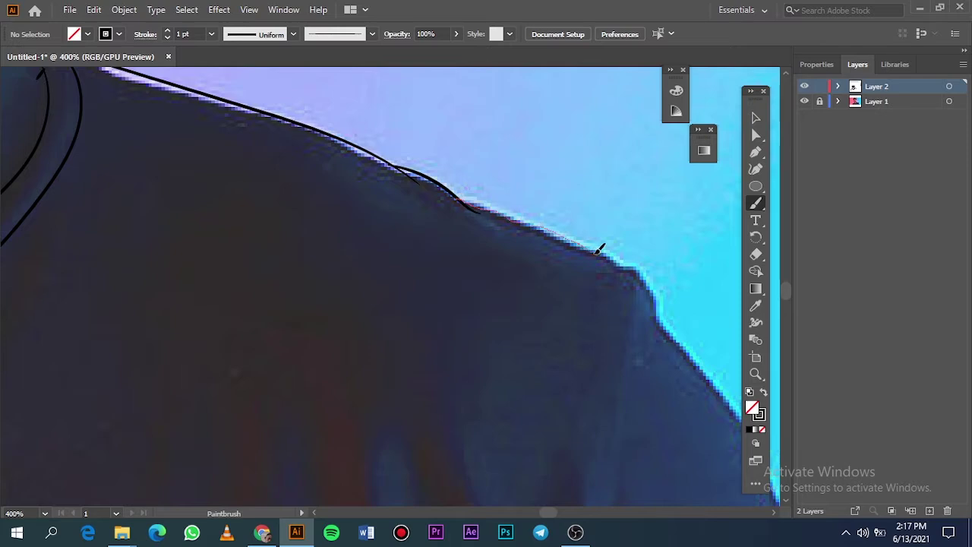
drag(597, 252, 655, 334)
scroll(666, 341, down, 3)
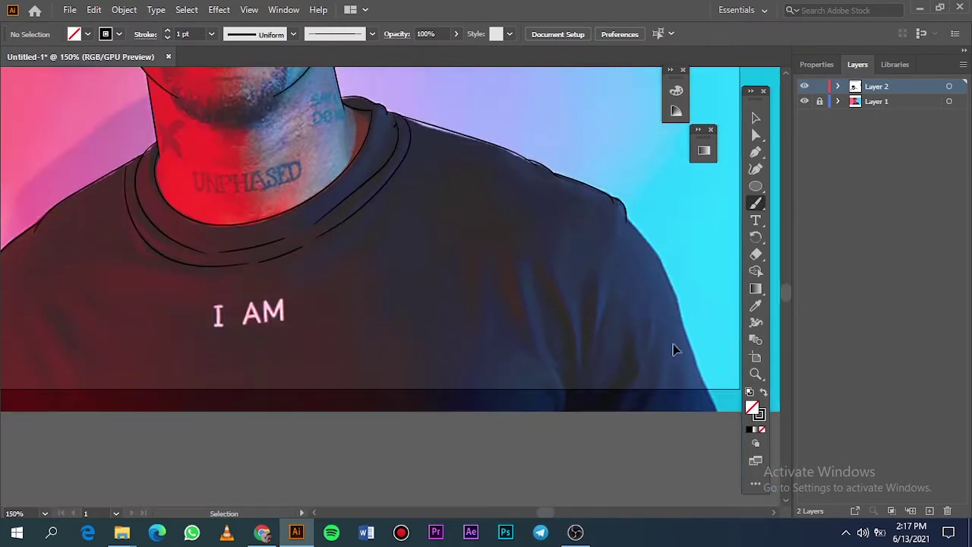
- Trace the outer edge of the blue-side sleeve down to the photo's lower edge and check the line art with Layer 1 hidden
scroll(646, 348, right, 2)
scroll(594, 350, up, 1)
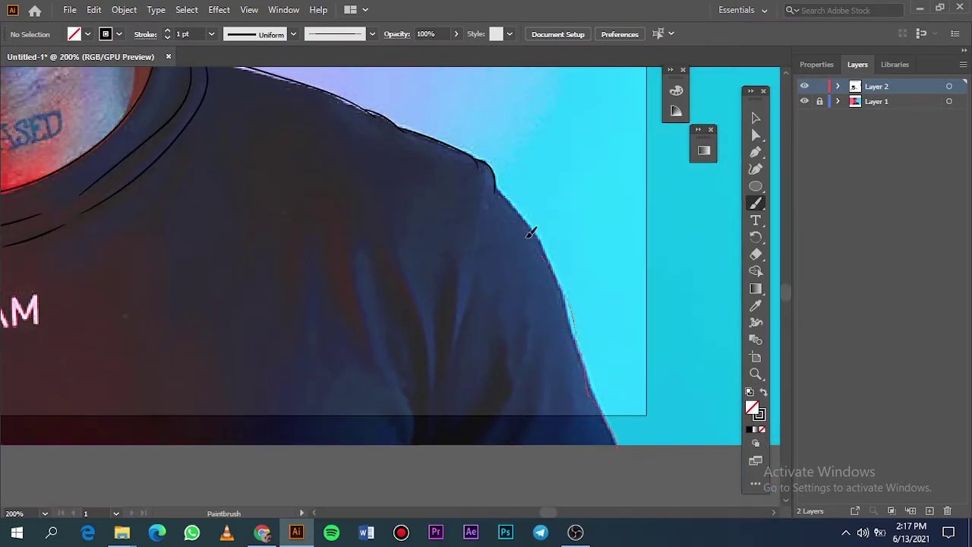
drag(498, 190, 481, 154)
key(ctrl+z)
key(ctrl+0)
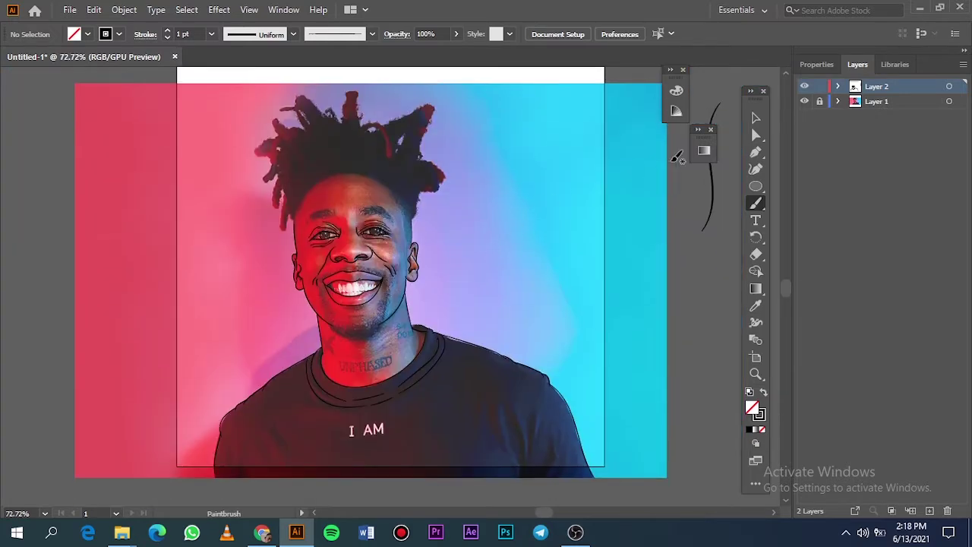
click(805, 101)
click(804, 101)
- Draw the blue-side sleeve seam and short underarm lines near the lower edge on both sides of the shirt
scroll(456, 446, up, 3)
scroll(549, 445, right, 3)
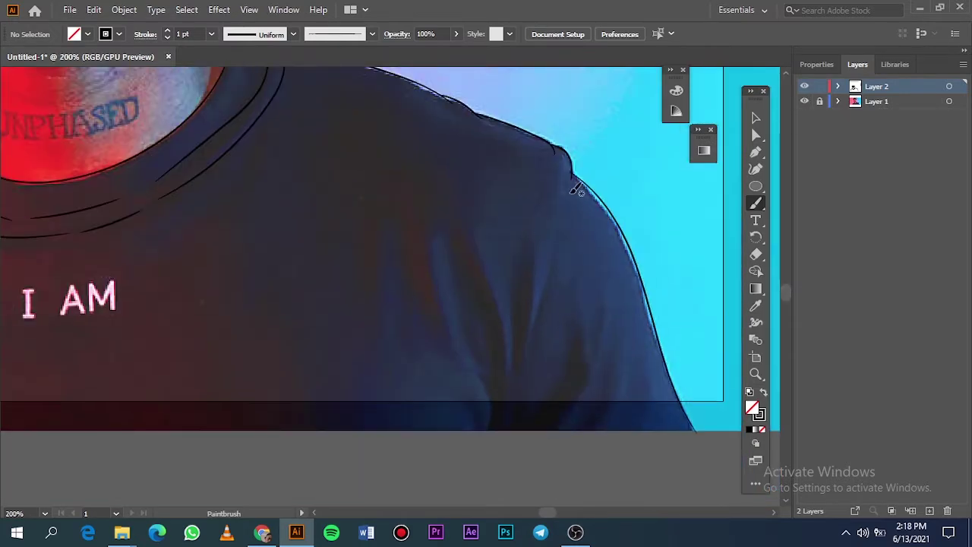
drag(569, 185, 536, 333)
drag(491, 404, 484, 445)
scroll(460, 457, down, 1)
scroll(147, 442, left, 3)
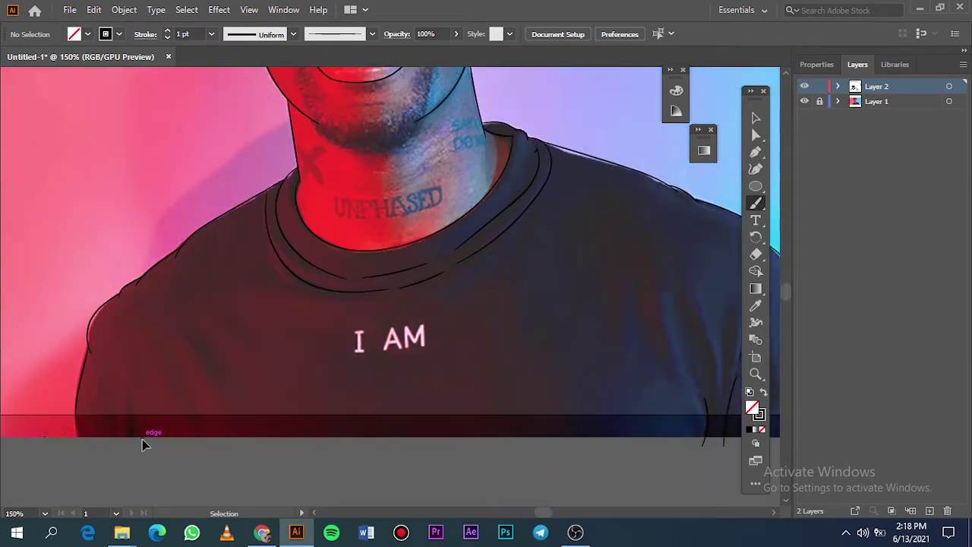
scroll(148, 439, up, 1)
drag(199, 374, 227, 451)
key(ctrl+0)
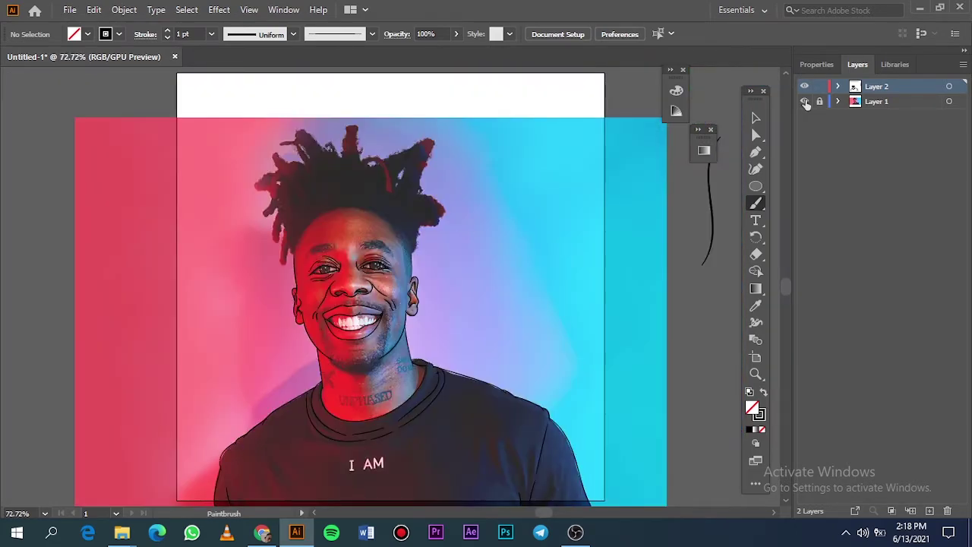
scroll(348, 392, up, 6)
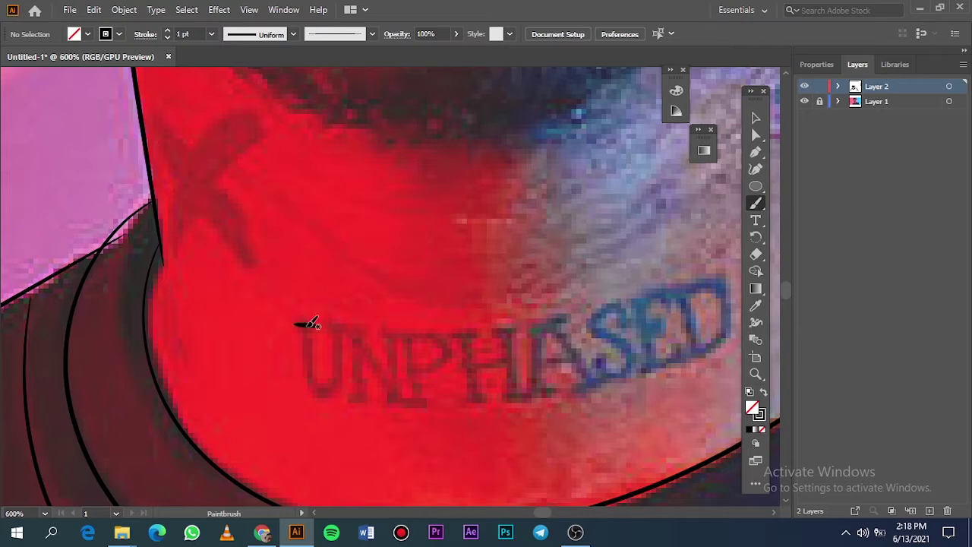
drag(309, 327, 344, 361)
key(ctrl+z)
key(ctrl+z)
- Set the stroke weight to 2 pt and trace the letters U, N and P of the UNPHASED neck tattoo
click(212, 34)
click(234, 111)
drag(294, 322, 328, 327)
mouse_move(303, 327)
mouse_down()
mouse_move(319, 386)
mouse_move(351, 333)
mouse_move(369, 328)
mouse_move(359, 403)
mouse_move(401, 399)
mouse_up()
mouse_move(389, 398)
mouse_down()
mouse_move(426, 403)
mouse_move(410, 398)
mouse_move(391, 335)
mouse_move(418, 337)
mouse_up()
key(ctrl+z)
mouse_move(391, 333)
mouse_down()
mouse_move(440, 339)
mouse_move(410, 376)
mouse_up()
scroll(429, 402, right, 3)
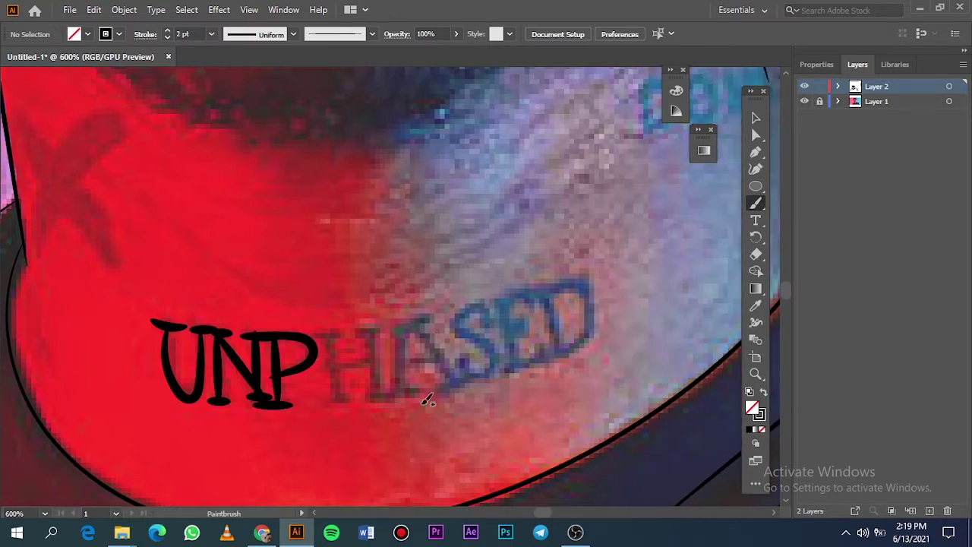
- Trace the letter H of the UNPHASED tattoo, including its serifs
drag(314, 335, 345, 333)
drag(326, 337, 334, 396)
mouse_move(321, 398)
mouse_down()
mouse_move(347, 398)
mouse_move(374, 367)
mouse_up()
drag(373, 363, 373, 400)
drag(363, 398, 388, 397)
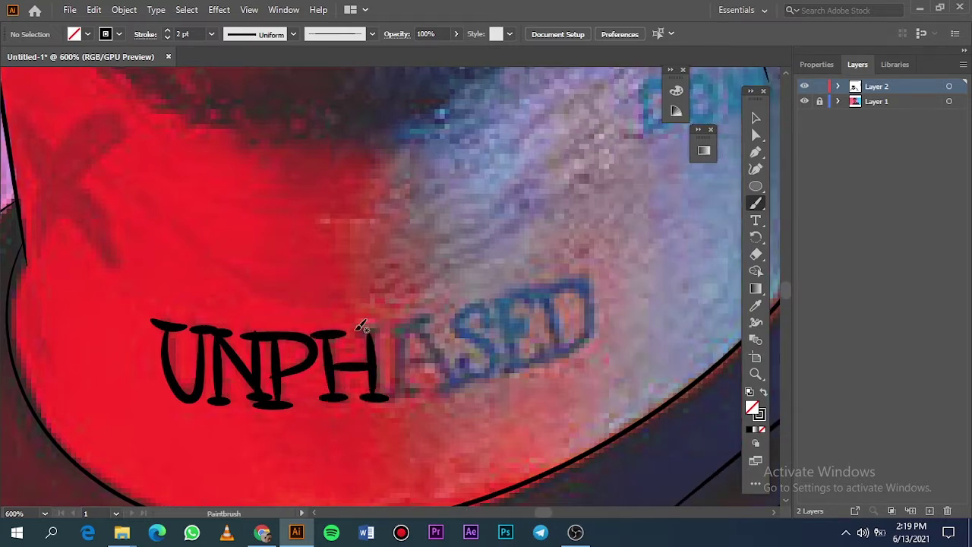
drag(356, 335, 382, 336)
- Trace the remaining letters A, S, E and D to complete the UNPHASED tattoo
drag(397, 335, 400, 400)
drag(383, 397, 421, 394)
drag(387, 337, 431, 318)
drag(416, 328, 460, 389)
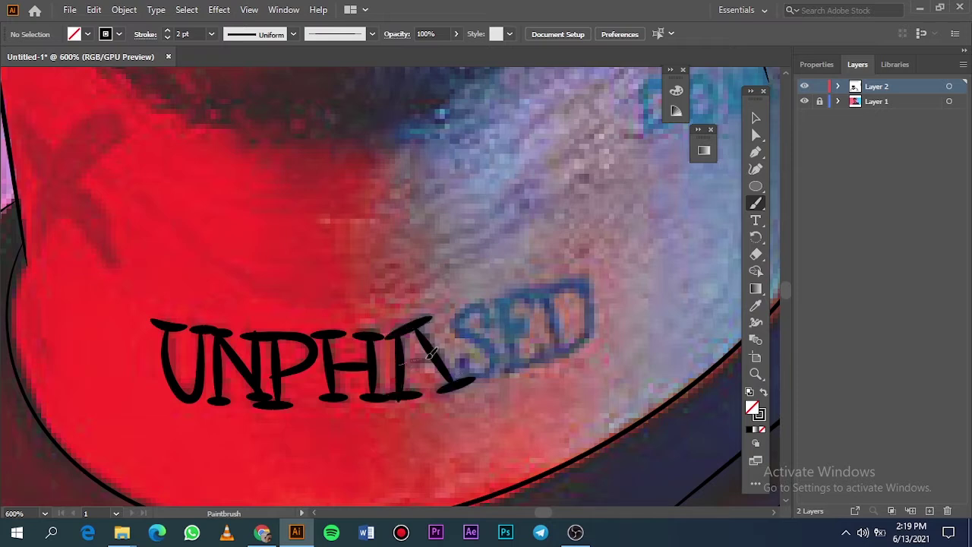
drag(399, 363, 439, 349)
drag(498, 311, 441, 389)
mouse_move(531, 287)
mouse_down()
mouse_move(532, 308)
mouse_move(529, 289)
mouse_up()
mouse_move(508, 302)
mouse_down()
mouse_move(515, 348)
mouse_move(497, 371)
mouse_move(543, 366)
mouse_up()
drag(541, 290, 556, 353)
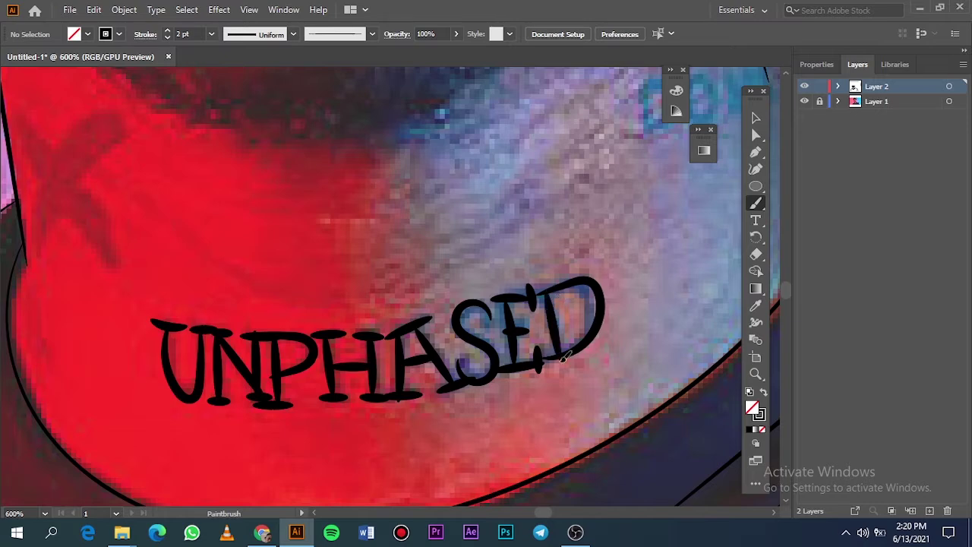
key(ctrl+0)
scroll(365, 363, up, 5)
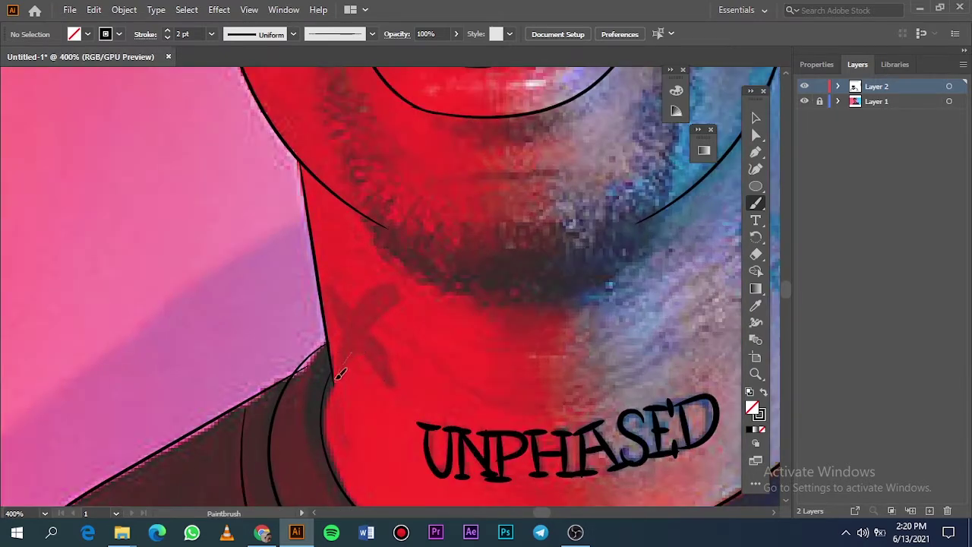
drag(399, 386, 364, 354)
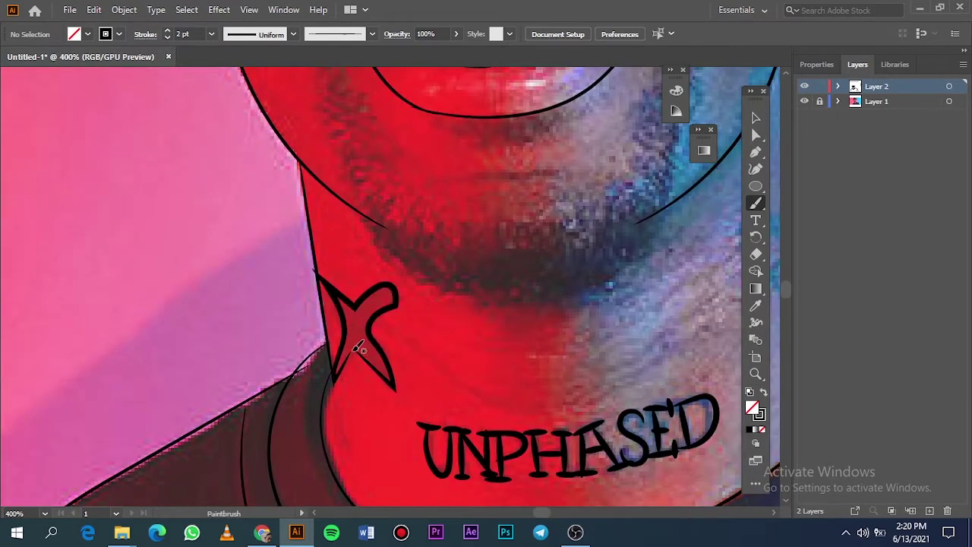
key(ctrl+z)
scroll(371, 354, down, 3)
- Trace the two-line SAVE tattoo on the blue side of the neck and check the line art with Layer 1 hidden
scroll(474, 258, up, 3)
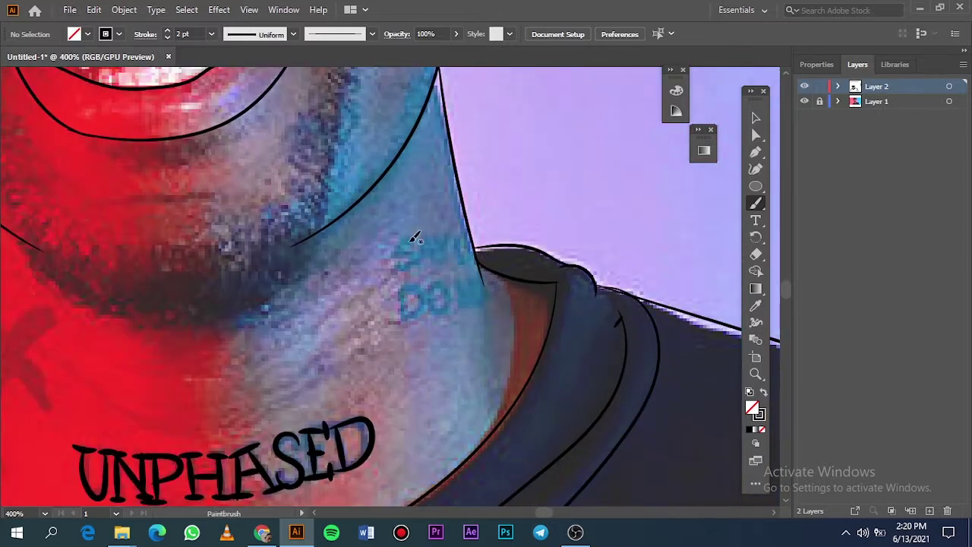
mouse_move(418, 234)
mouse_down()
mouse_move(394, 269)
mouse_move(449, 266)
mouse_move(471, 233)
mouse_move(486, 242)
mouse_up()
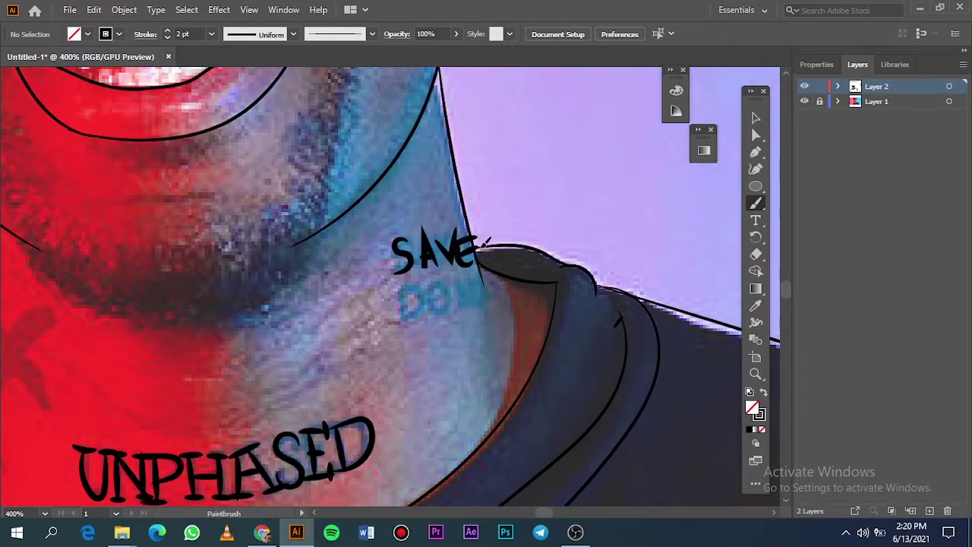
key(ctrl+z)
drag(402, 287, 403, 313)
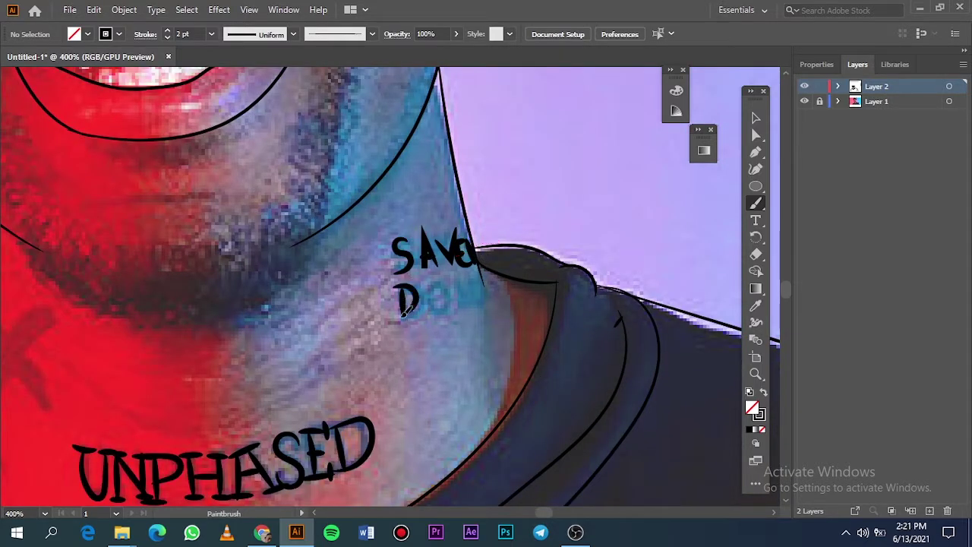
mouse_move(439, 287)
mouse_down()
mouse_move(455, 306)
mouse_move(485, 275)
mouse_up()
key(ctrl+0)
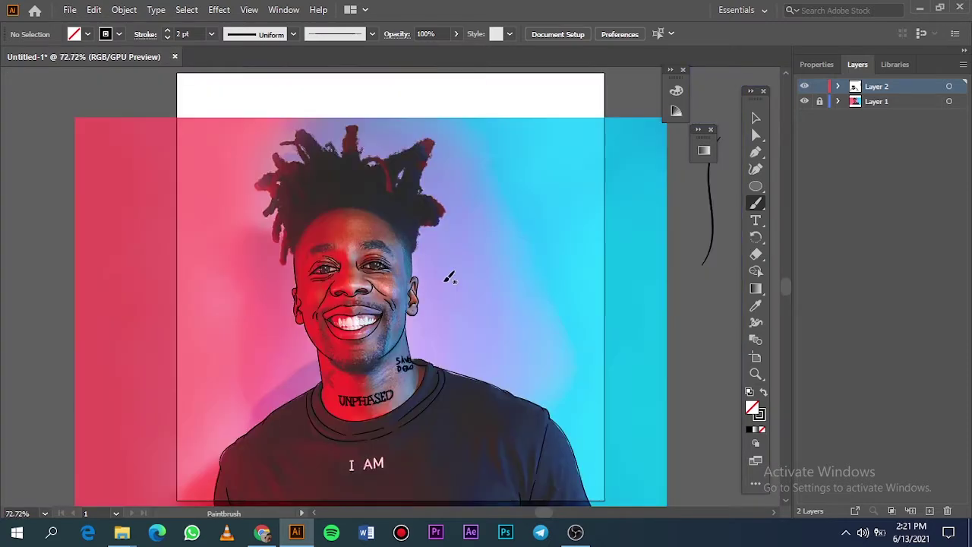
click(804, 102)
click(804, 102)
- Draw the X tattoo on the red side of the neck with the Pencil tool, using a black fill and no stroke
scroll(322, 379, up, 2)
scroll(322, 379, up, 2)
click(762, 203)
scroll(373, 324, up, 4)
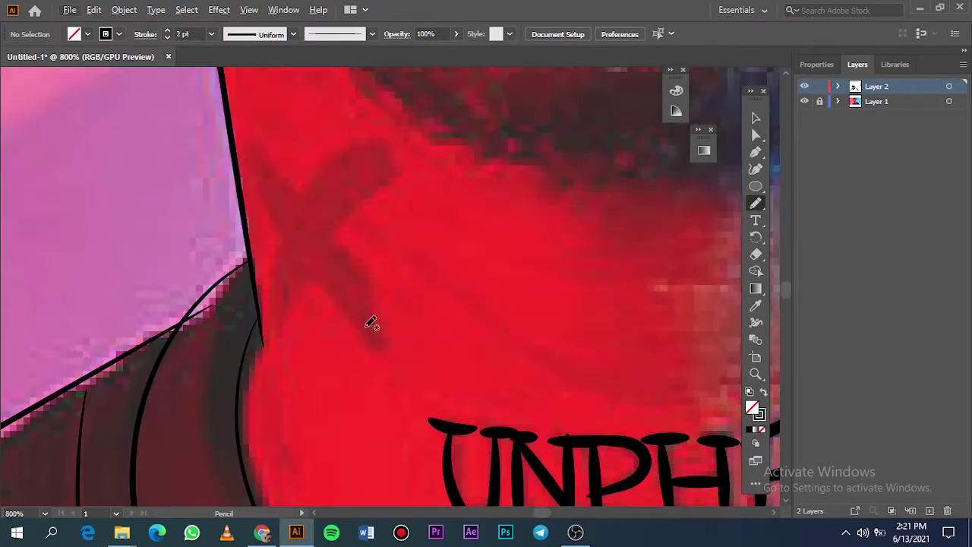
mouse_move(300, 274)
mouse_down()
mouse_move(383, 347)
mouse_move(373, 297)
mouse_move(317, 238)
mouse_move(398, 178)
mouse_move(346, 158)
mouse_move(278, 179)
mouse_move(234, 157)
mouse_move(275, 234)
mouse_move(258, 328)
mouse_move(328, 255)
mouse_up()
click(756, 118)
click(764, 392)
click(608, 311)
click(756, 204)
key(ctrl+0)
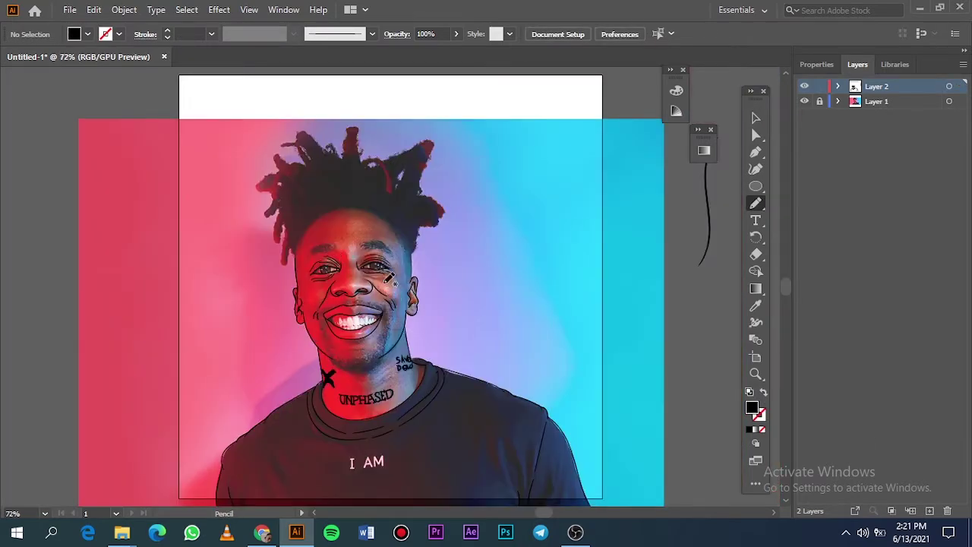
- Fill the dark gaps at both corners of the mouth with black Pencil shapes and check the result with Layer 1 hidden
scroll(372, 313, up, 1)
scroll(377, 316, up, 8)
mouse_move(541, 176)
mouse_down()
mouse_move(471, 195)
mouse_move(396, 350)
mouse_move(530, 241)
mouse_move(543, 181)
mouse_up()
key(ctrl+0)
scroll(334, 306, up, 7)
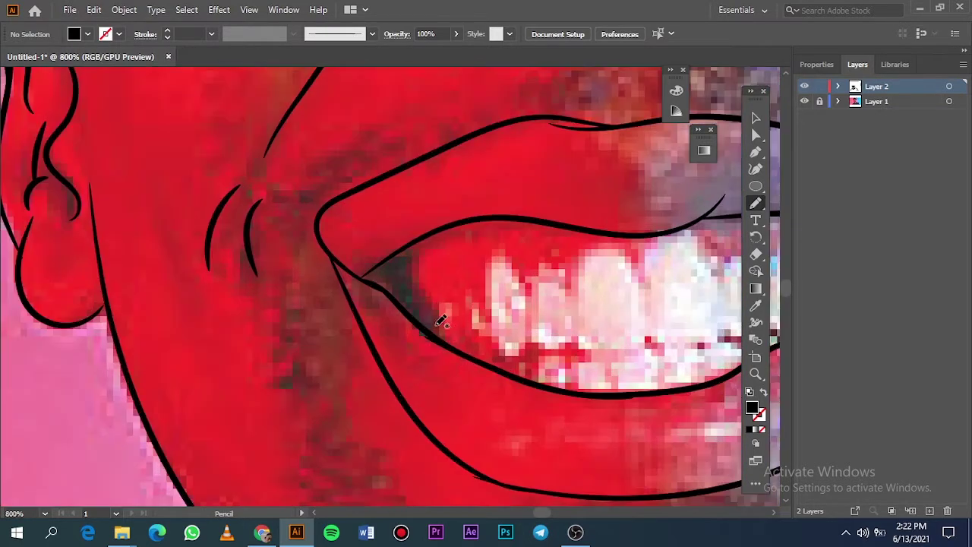
mouse_move(426, 291)
mouse_down()
mouse_move(412, 240)
mouse_move(336, 255)
mouse_up()
drag(365, 297, 426, 307)
key(ctrl+0)
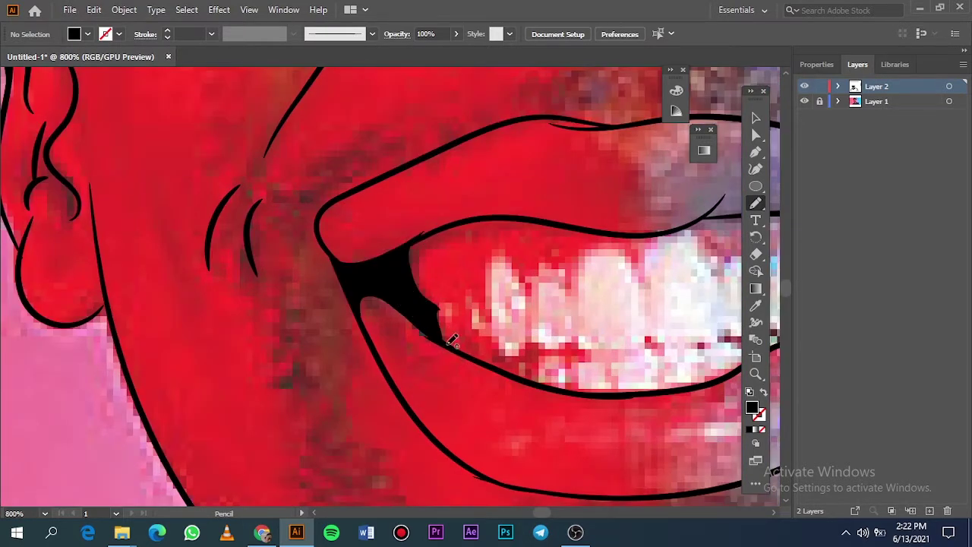
click(805, 101)
click(804, 101)
- Fill both nostrils with solid black Pencil shapes that follow their outlines
scroll(390, 232, up, 9)
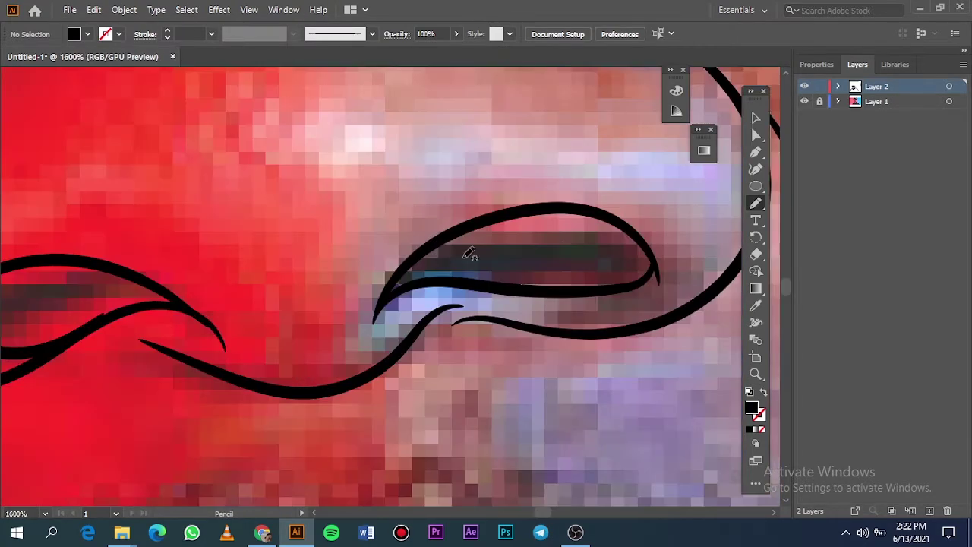
key(ctrl+z)
mouse_move(582, 210)
mouse_down()
mouse_move(563, 282)
mouse_move(642, 271)
mouse_up()
key(ctrl+z)
mouse_move(547, 212)
mouse_down()
mouse_move(630, 283)
mouse_move(648, 253)
mouse_move(546, 212)
mouse_up()
mouse_move(541, 207)
mouse_down()
mouse_move(458, 234)
mouse_move(388, 300)
mouse_move(574, 271)
mouse_move(541, 206)
mouse_up()
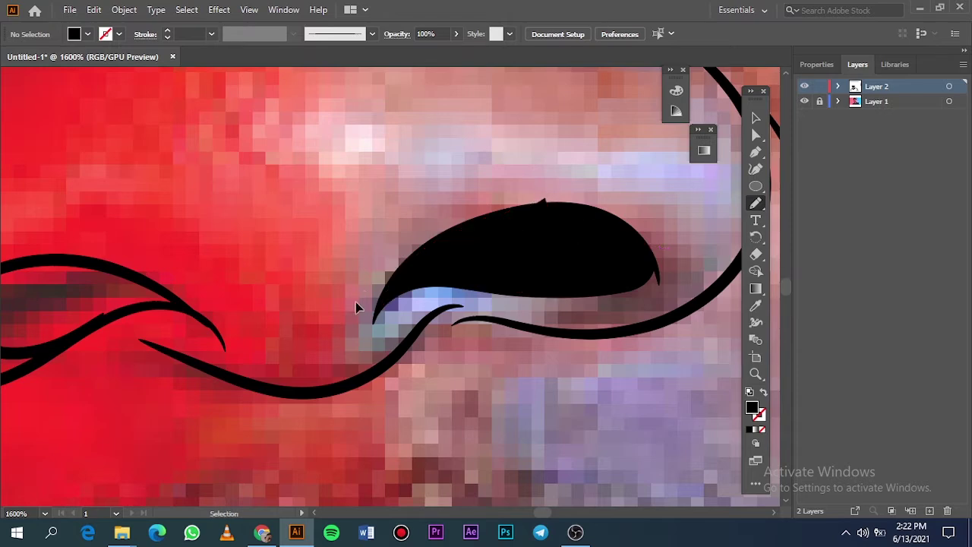
scroll(357, 306, left, 4)
mouse_move(352, 344)
mouse_down()
mouse_move(349, 280)
mouse_move(462, 304)
mouse_move(352, 334)
mouse_move(243, 322)
mouse_move(360, 338)
mouse_up()
key(ctrl+0)
- Fill the dark iris and lid areas of the red-side eye with black Pencil shapes and check them with Layer 1 hidden
scroll(335, 282, up, 11)
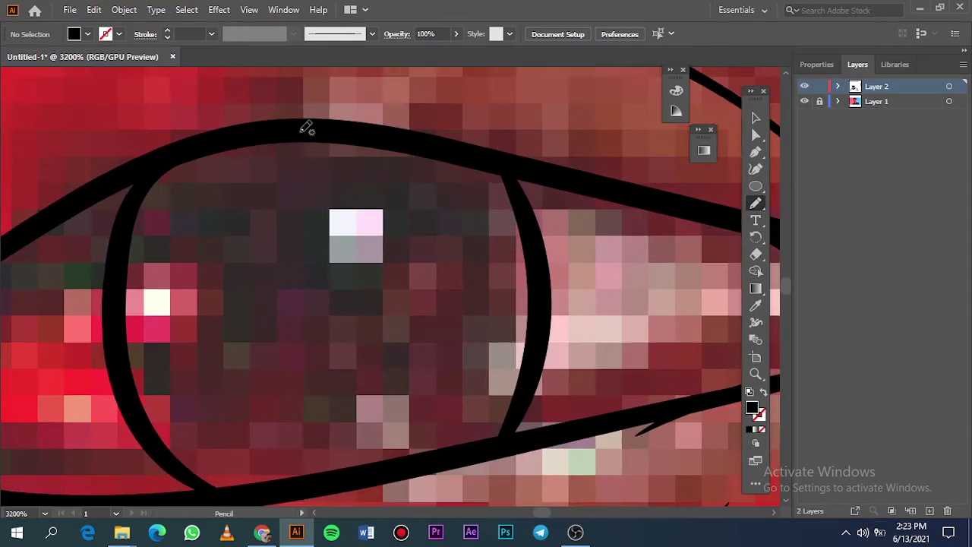
mouse_move(301, 131)
mouse_down()
mouse_move(359, 455)
mouse_move(436, 466)
mouse_move(517, 419)
mouse_move(533, 253)
mouse_move(461, 152)
mouse_move(376, 151)
mouse_move(511, 202)
mouse_move(305, 130)
mouse_move(178, 161)
mouse_move(115, 296)
mouse_move(137, 403)
mouse_up()
scroll(134, 403, down, 2)
mouse_move(208, 433)
mouse_down()
mouse_move(261, 349)
mouse_move(317, 315)
mouse_move(304, 288)
mouse_move(135, 414)
mouse_move(77, 483)
mouse_move(148, 435)
mouse_move(209, 423)
mouse_move(196, 399)
mouse_move(201, 432)
mouse_up()
mouse_move(326, 314)
mouse_down()
mouse_move(413, 402)
mouse_move(543, 348)
mouse_move(440, 387)
mouse_move(321, 307)
mouse_move(483, 269)
mouse_move(526, 370)
mouse_up()
scroll(372, 353, down, 3)
scroll(495, 345, up, 4)
mouse_move(225, 313)
mouse_down()
mouse_move(413, 297)
mouse_move(184, 304)
mouse_move(219, 332)
mouse_up()
key(ctrl+0)
click(806, 102)
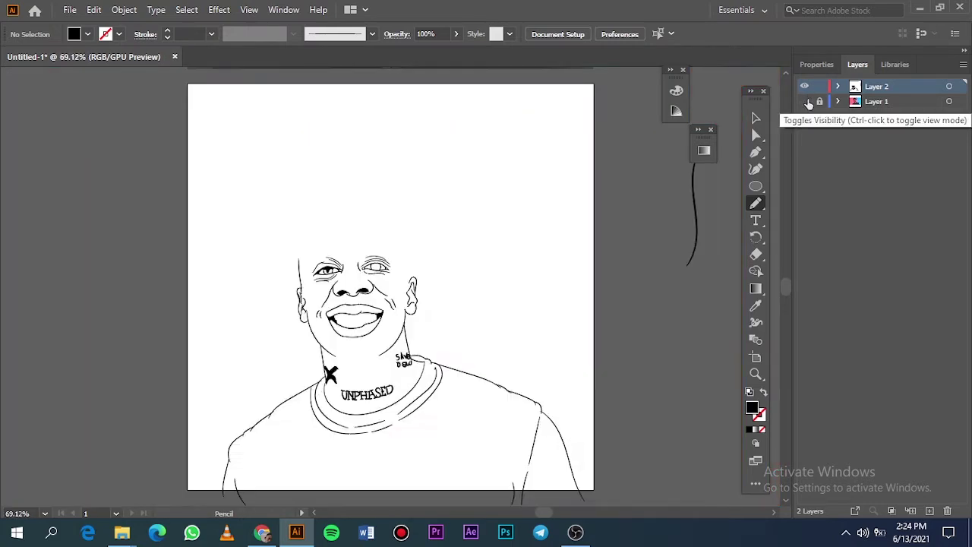
click(804, 102)
- Fill the upper-lid shadow and dark iris areas of the blue-side eye in black and check them with Layer 1 hidden
scroll(380, 266, up, 10)
scroll(152, 261, up, 2)
mouse_move(154, 262)
mouse_down()
mouse_move(303, 179)
mouse_move(303, 163)
mouse_move(196, 209)
mouse_move(154, 262)
mouse_up()
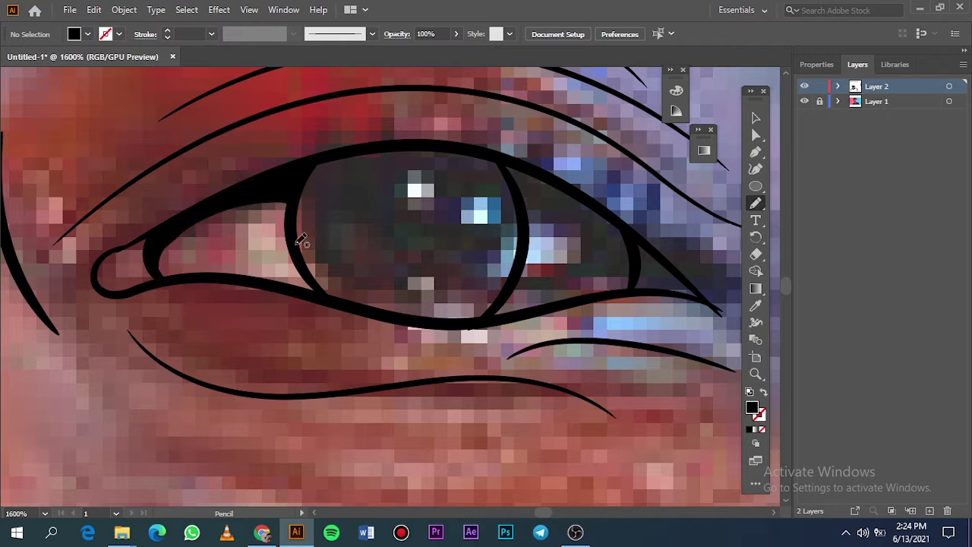
mouse_move(295, 243)
mouse_down()
mouse_move(361, 205)
mouse_move(419, 279)
mouse_move(477, 226)
mouse_move(516, 261)
mouse_move(513, 187)
mouse_move(400, 147)
mouse_move(308, 171)
mouse_move(296, 241)
mouse_up()
scroll(508, 272, right, 3)
mouse_move(507, 272)
mouse_down()
mouse_move(494, 295)
mouse_move(568, 303)
mouse_move(555, 279)
mouse_move(474, 212)
mouse_move(375, 166)
mouse_move(370, 203)
mouse_move(389, 234)
mouse_move(462, 248)
mouse_move(493, 293)
mouse_up()
key(ctrl+0)
click(805, 101)
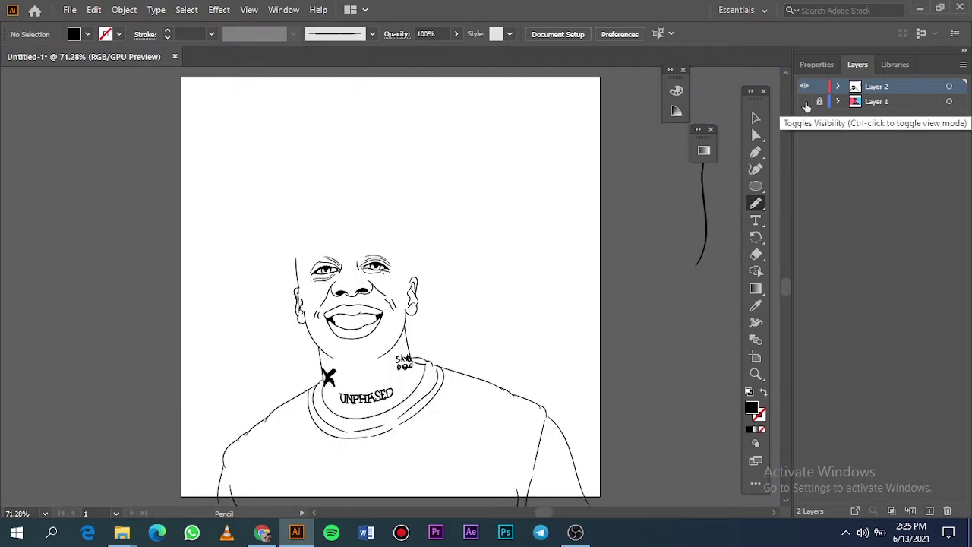
click(804, 101)
- Trace the scalloped lower edges of the upper teeth across the smile with a 1 pt black Paintbrush stroke
scroll(342, 319, up, 10)
key(b)
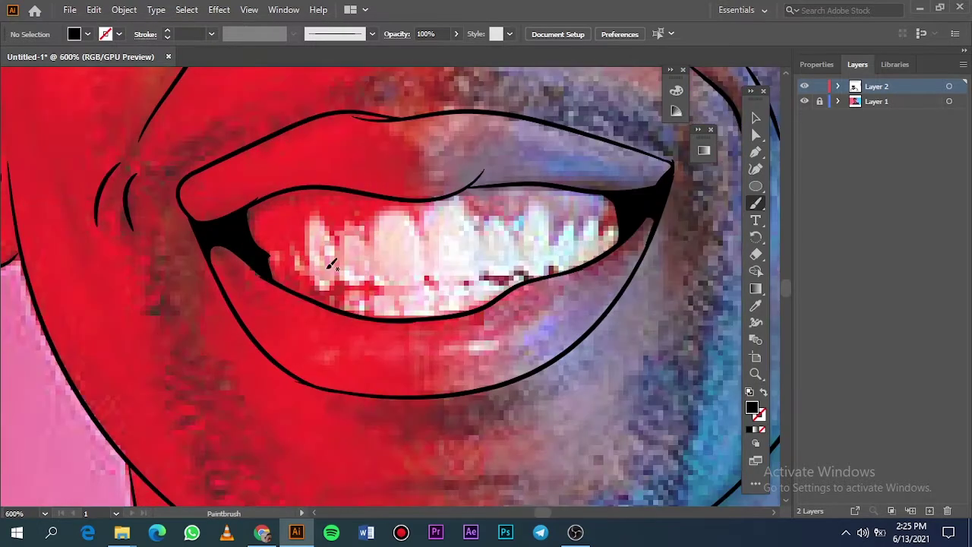
mouse_move(287, 282)
mouse_down()
mouse_move(340, 283)
mouse_move(329, 305)
mouse_move(301, 290)
mouse_move(333, 290)
mouse_move(340, 310)
mouse_move(333, 288)
mouse_move(487, 276)
mouse_up()
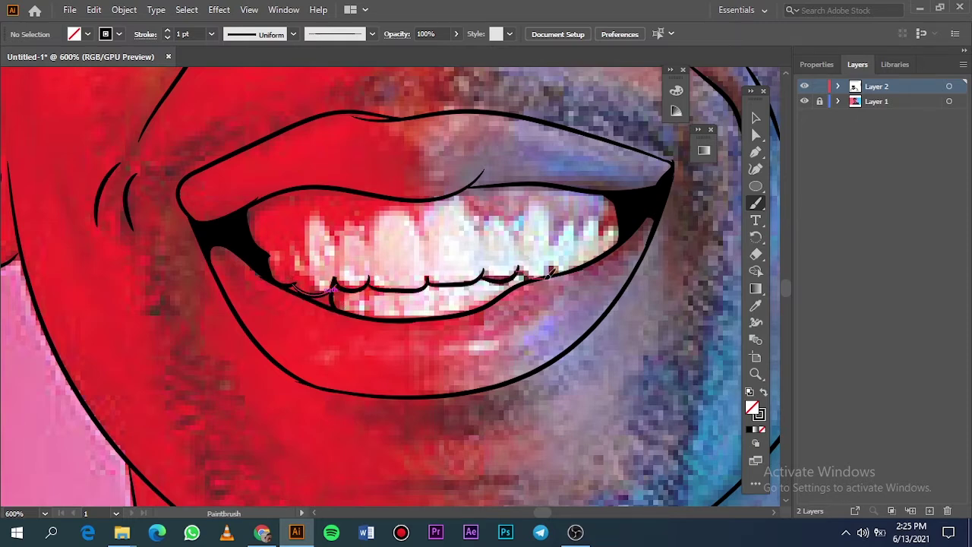
key(ctrl+z)
mouse_move(545, 277)
mouse_down()
mouse_move(506, 298)
mouse_move(492, 250)
mouse_move(523, 259)
mouse_move(560, 236)
mouse_up()
scroll(548, 298, up, 2)
scroll(336, 316, left, 5)
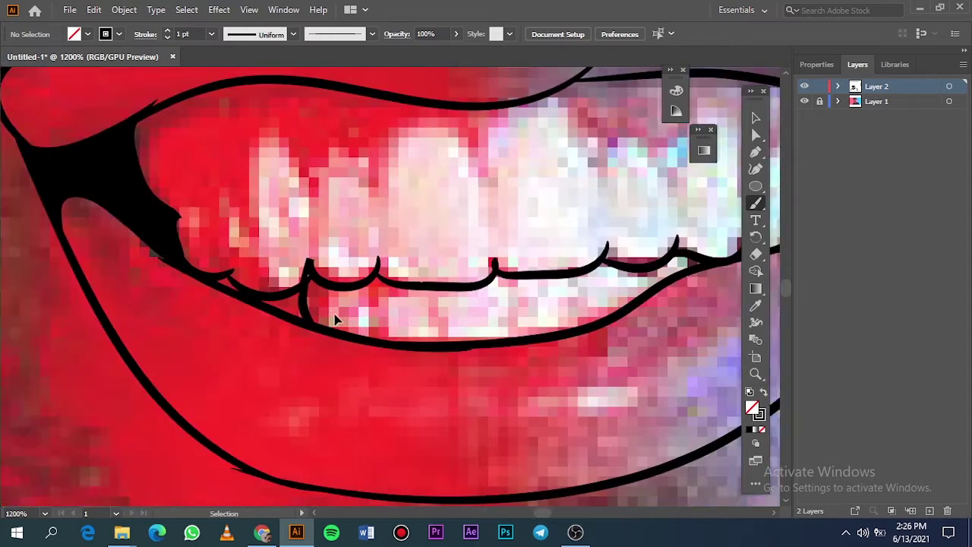
- Fill the gap between the red-side upper teeth and the lower lip line with black Pencil shapes and check them with Layer 1 hidden
key(n)
click(766, 393)
scroll(379, 300, up, 2)
drag(358, 365, 342, 231)
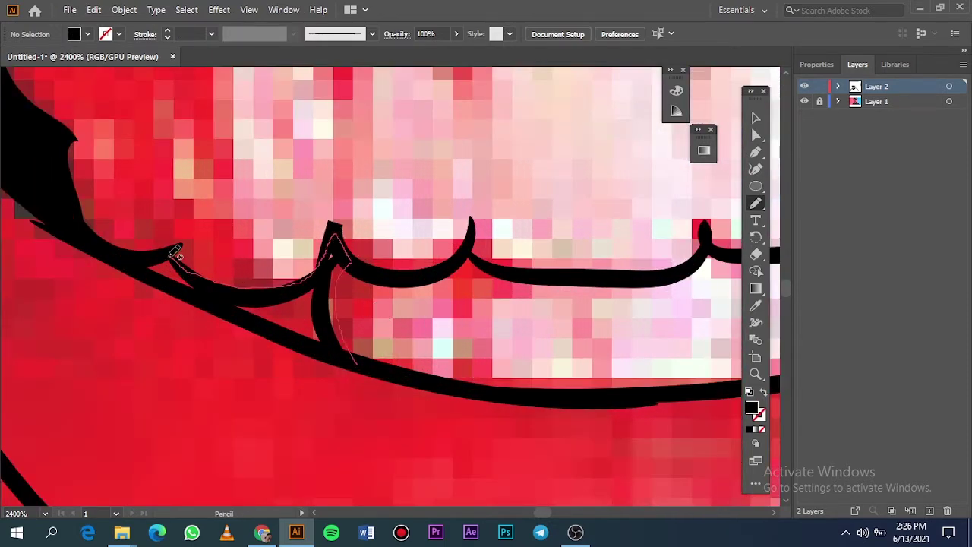
scroll(354, 354, up, 3)
mouse_move(265, 263)
mouse_down()
mouse_move(402, 235)
mouse_move(290, 265)
mouse_up()
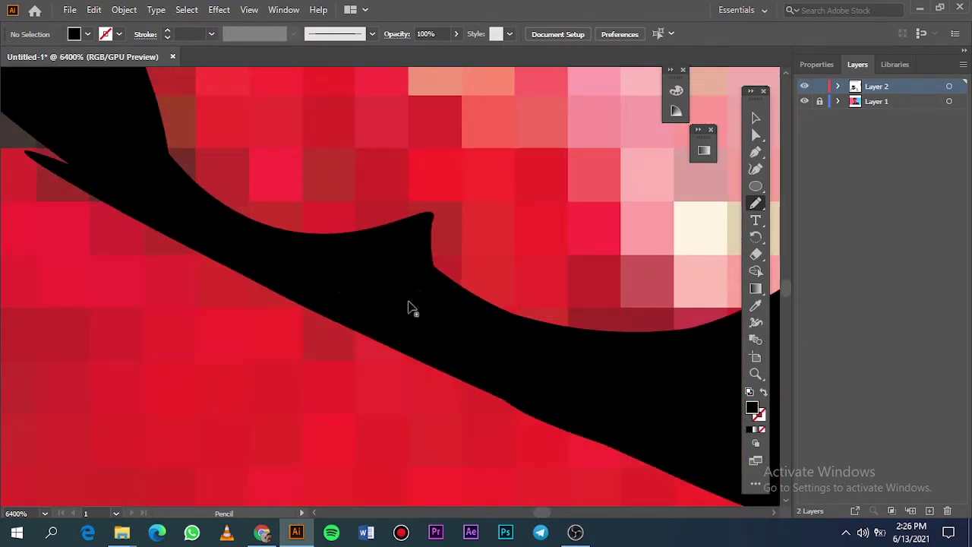
key(ctrl+0)
click(805, 101)
click(805, 102)
- Trace the gum-line arches of the blue-side upper teeth with 0.5 pt Paintbrush strokes and check them with Layer 1 hidden
scroll(349, 316, up, 6)
key(b)
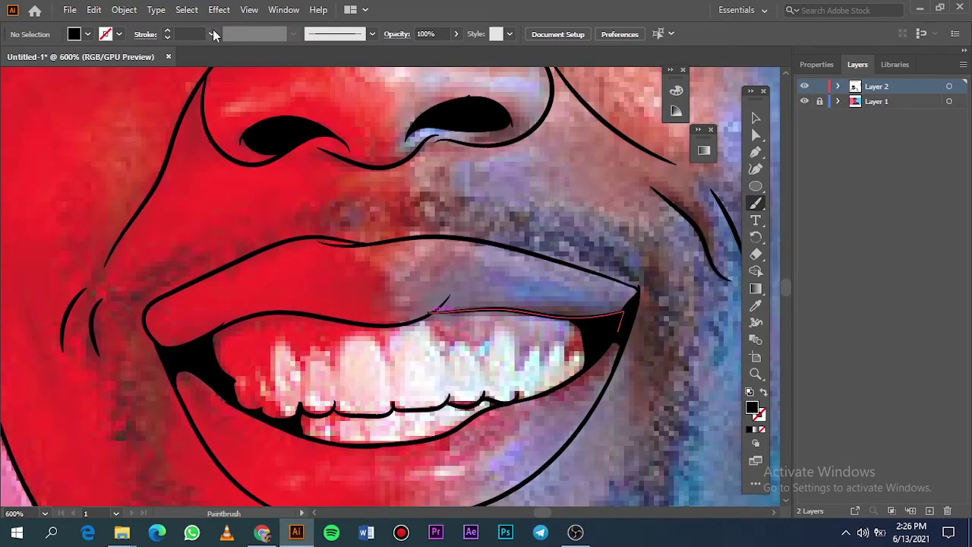
click(212, 35)
click(232, 66)
mouse_move(584, 349)
mouse_down()
mouse_move(523, 364)
mouse_move(568, 349)
mouse_move(498, 317)
mouse_move(449, 367)
mouse_move(413, 319)
mouse_up()
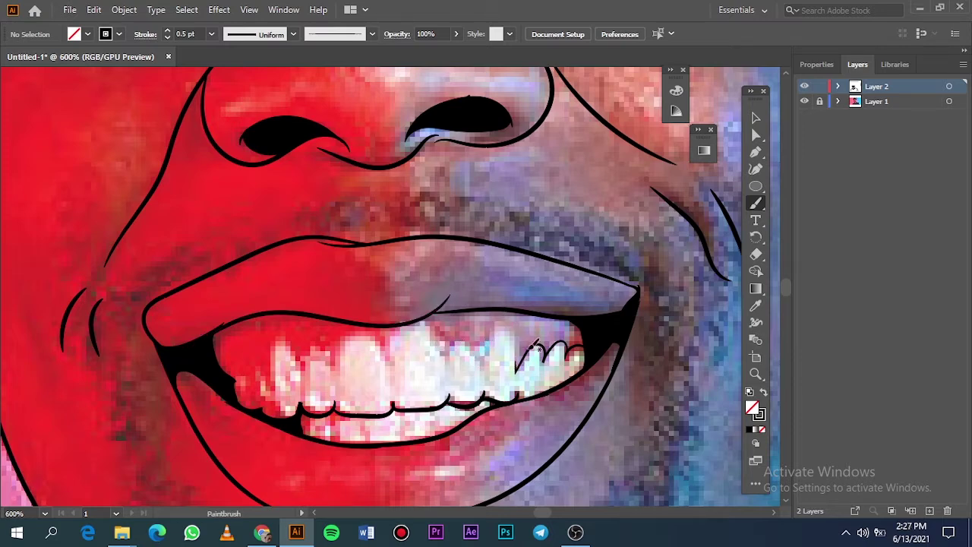
scroll(512, 372, up, 3)
drag(422, 364, 417, 372)
mouse_move(417, 372)
mouse_down()
mouse_move(336, 311)
mouse_move(322, 363)
mouse_up()
drag(322, 363, 303, 295)
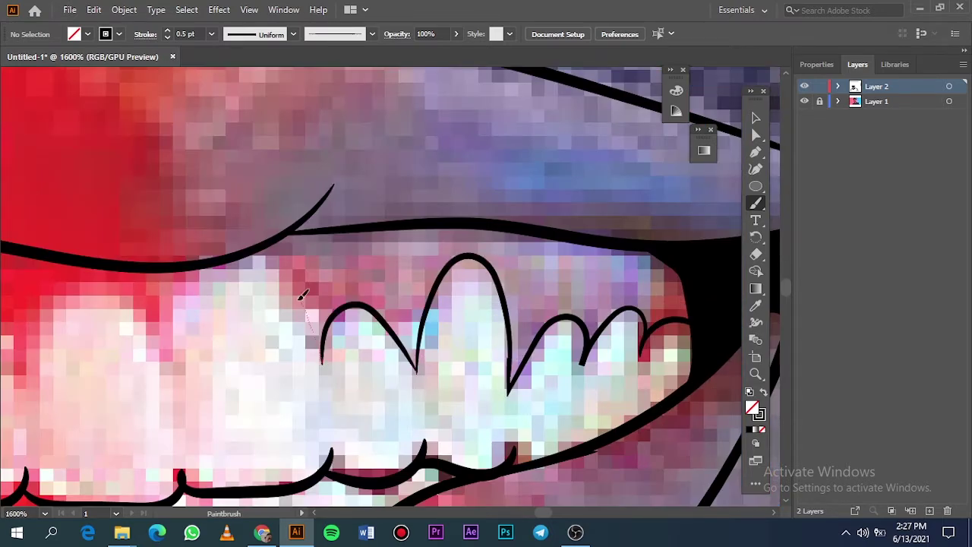
drag(181, 302, 186, 361)
key(ctrl+0)
click(805, 101)
click(804, 101)
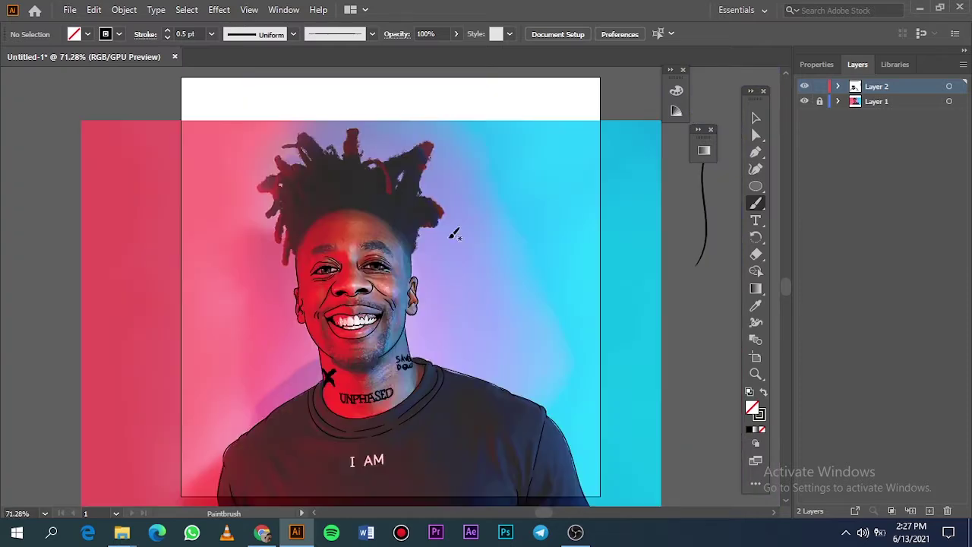
- Trace the gum-line arches of the red-side upper teeth with 0.5 pt Paintbrush strokes, undoing the last one over the rearmost tooth
scroll(341, 313, up, 3)
scroll(341, 313, up, 1)
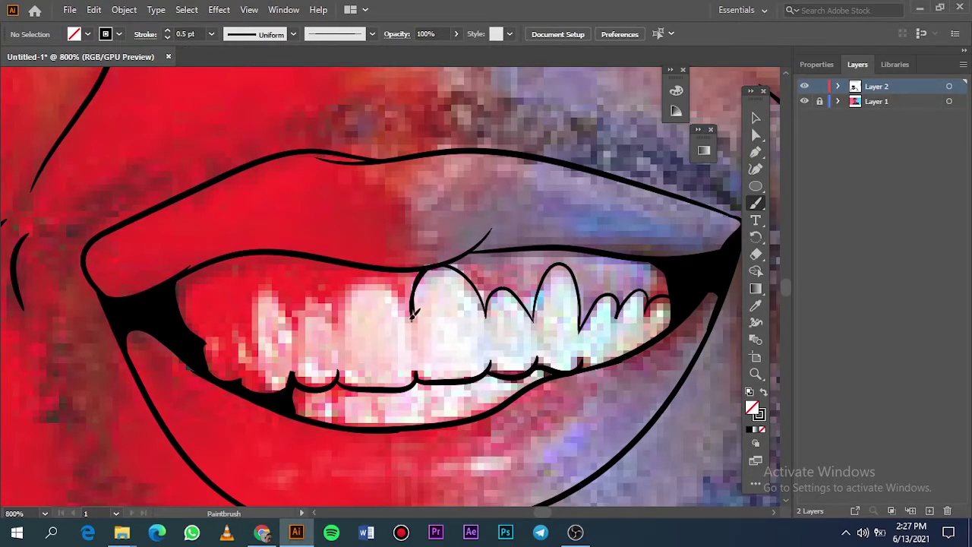
mouse_move(411, 318)
mouse_down()
mouse_move(313, 299)
mouse_move(252, 339)
mouse_move(215, 336)
mouse_up()
scroll(225, 348, up, 5)
drag(68, 295, 266, 459)
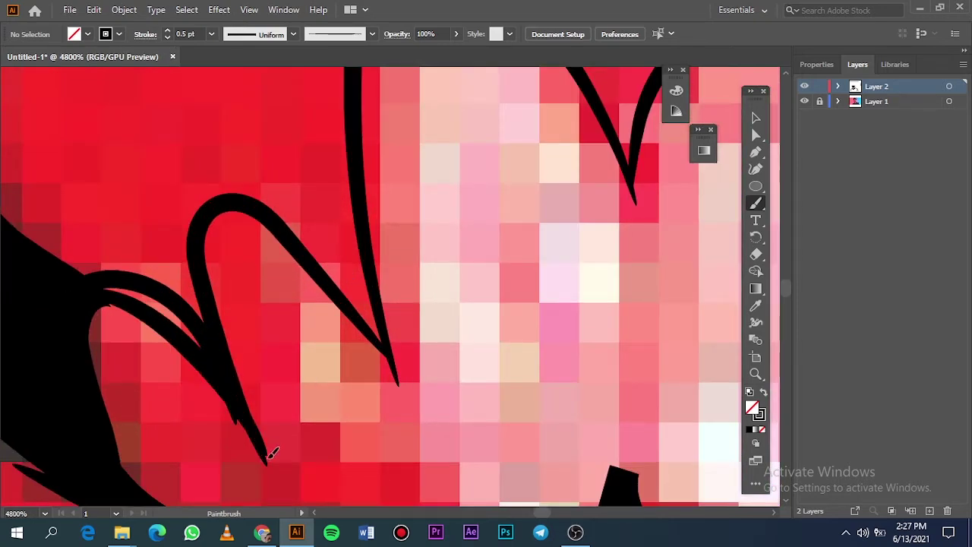
key(ctrl+z)
- Thicken the gum-line arches of the red-side upper teeth with 0.75 pt Paintbrush strokes
click(212, 34)
click(220, 79)
mouse_move(76, 305)
mouse_down()
mouse_move(160, 307)
mouse_move(267, 456)
mouse_up()
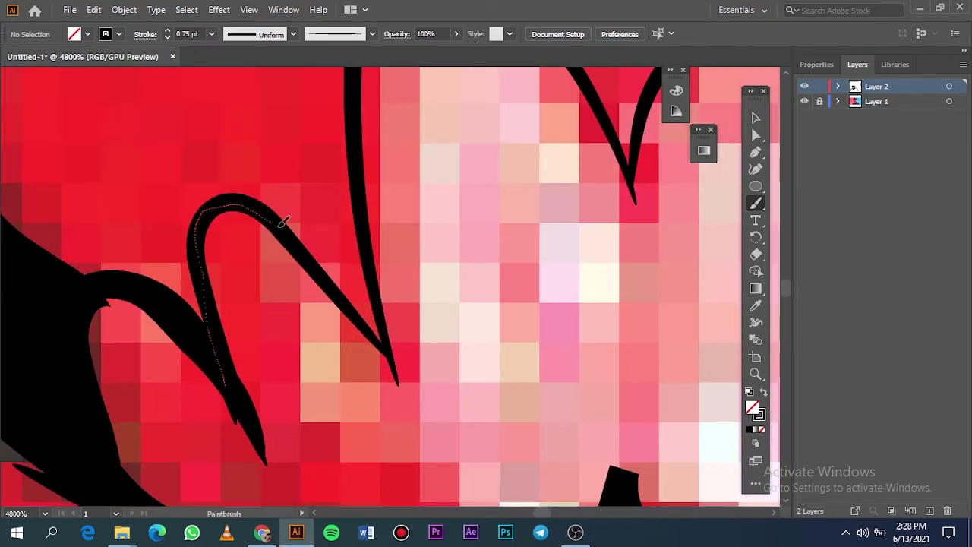
drag(284, 221, 285, 222)
scroll(441, 341, up, 2)
scroll(471, 327, right, 2)
mouse_move(650, 116)
mouse_down()
mouse_move(556, 219)
mouse_move(544, 294)
mouse_up()
scroll(541, 295, down, 3)
scroll(541, 295, right, 2)
scroll(532, 289, up, 3)
drag(341, 184, 443, 367)
scroll(449, 370, down, 4)
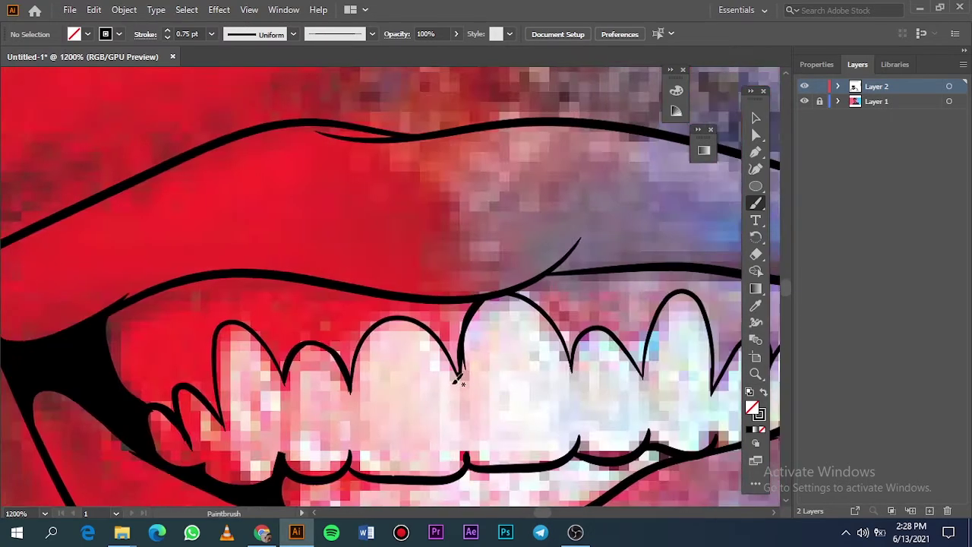
- Thicken the line between the two front teeth at 0.75 pt and compare the drawing with Layer 1 hidden and shown
scroll(459, 353, up, 3)
mouse_move(521, 216)
mouse_down()
mouse_move(469, 304)
mouse_move(458, 426)
mouse_up()
key(ctrl+0)
click(806, 104)
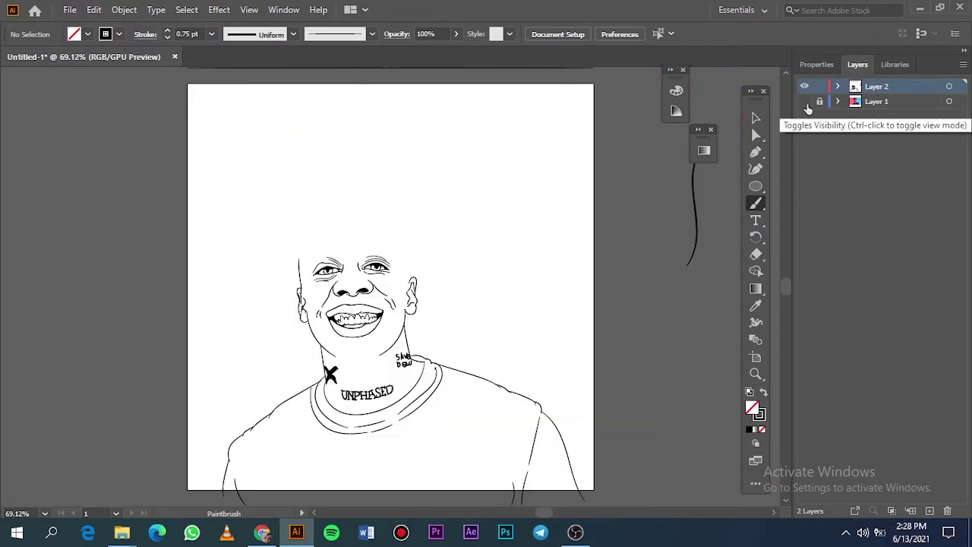
click(807, 103)
click(807, 103)
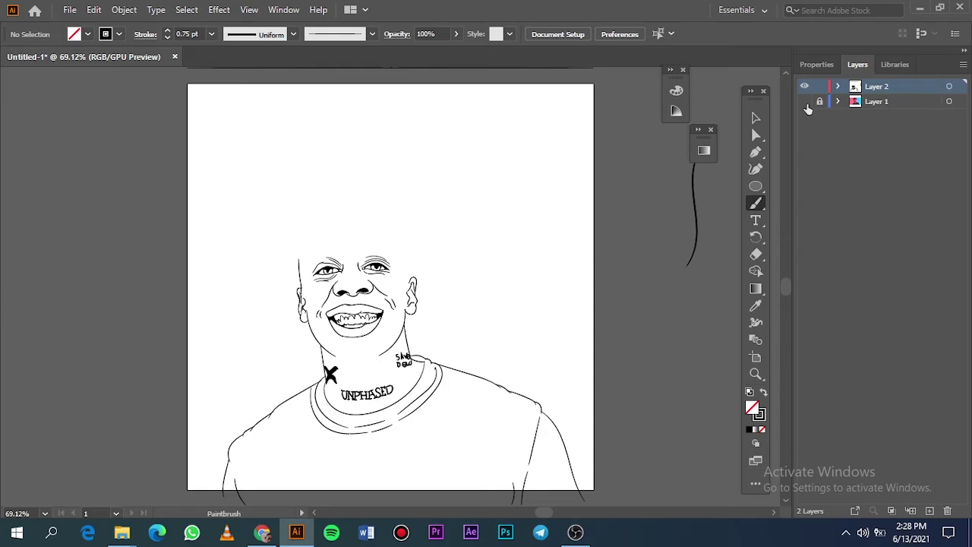
click(807, 104)
- Outline the beard along the blue-side jaw and chin with a closed, jagged Pencil shape
scroll(361, 353, up, 3)
scroll(426, 354, left, 2)
scroll(498, 357, up, 2)
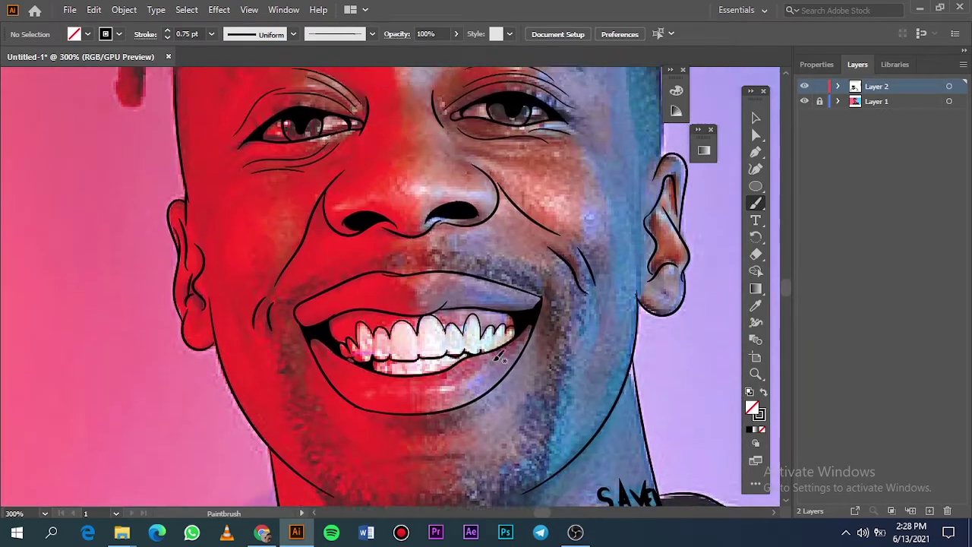
scroll(497, 357, down, 3)
scroll(532, 365, up, 1)
key(n)
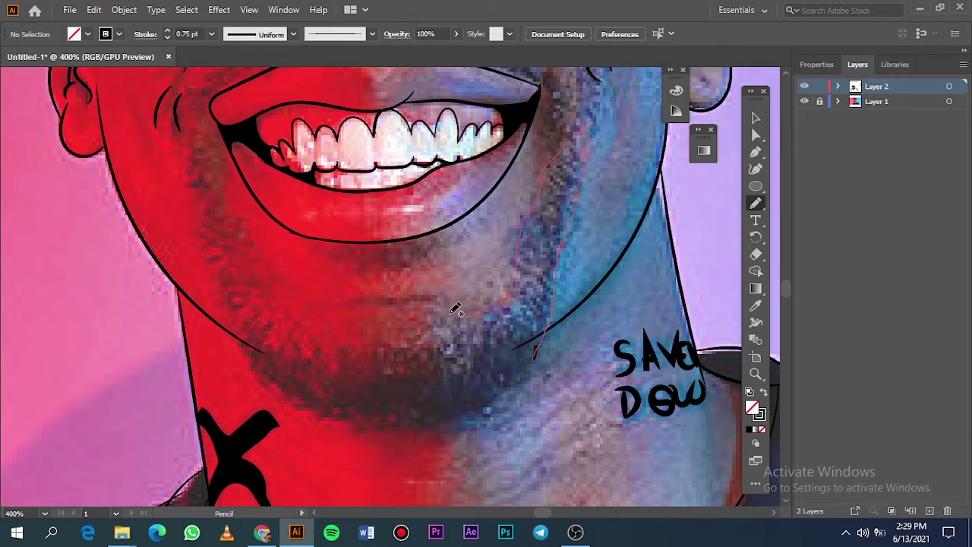
drag(401, 368, 483, 408)
drag(519, 378, 537, 356)
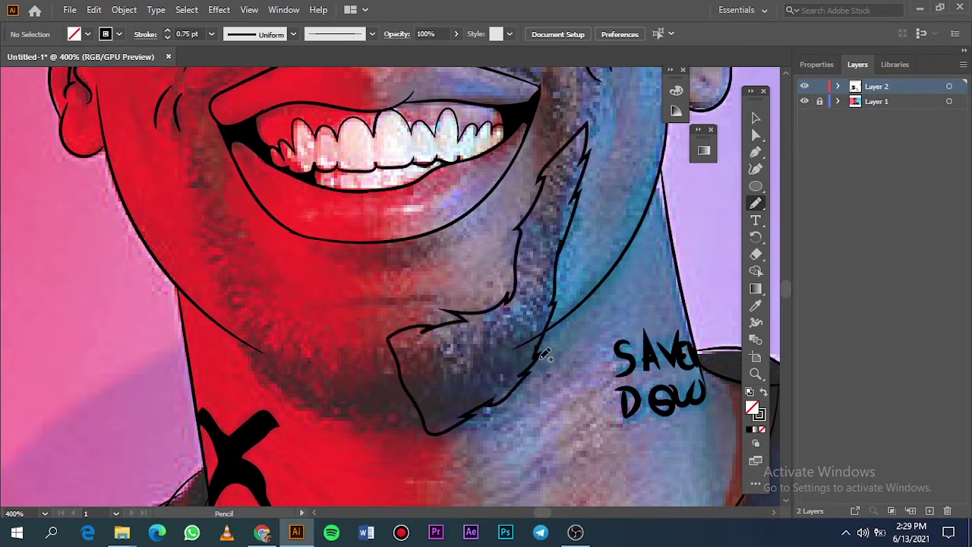
- Swap the fill and stroke of the blue-side beard shape so it is solid black
click(757, 118)
click(556, 301)
key(shift+x)
click(638, 389)
key(ctrl+0)
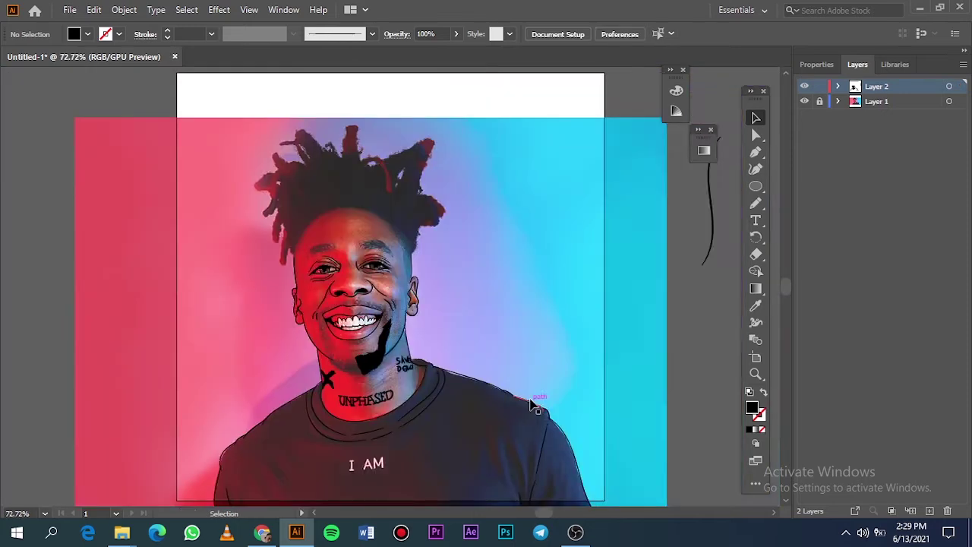
- Draw the red-side chin beard as a jagged solid black Pencil shape joining the blue-side beard and check it with Layer 1 hidden
scroll(467, 369, up, 5)
key(n)
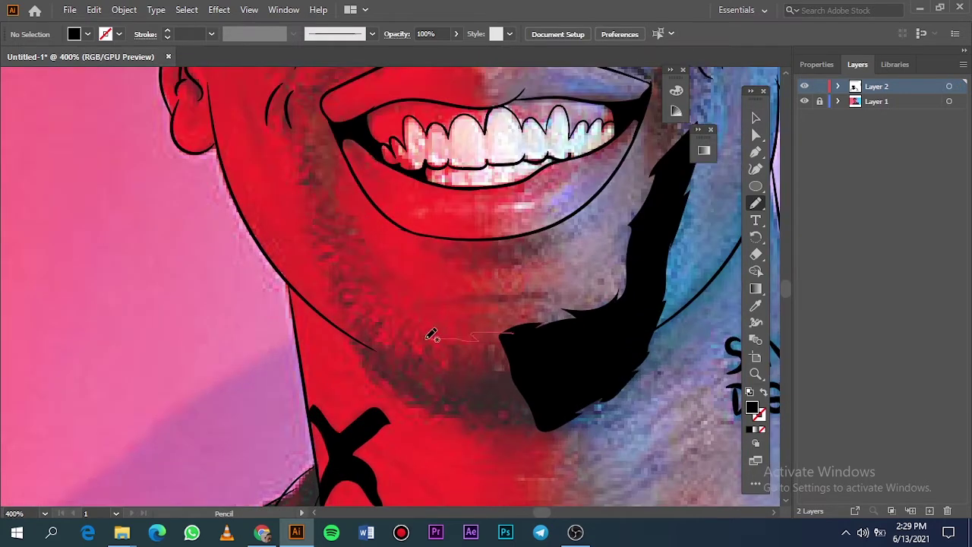
drag(352, 235, 329, 285)
mouse_move(353, 325)
mouse_down()
mouse_move(409, 392)
mouse_move(468, 417)
mouse_up()
drag(542, 430, 536, 399)
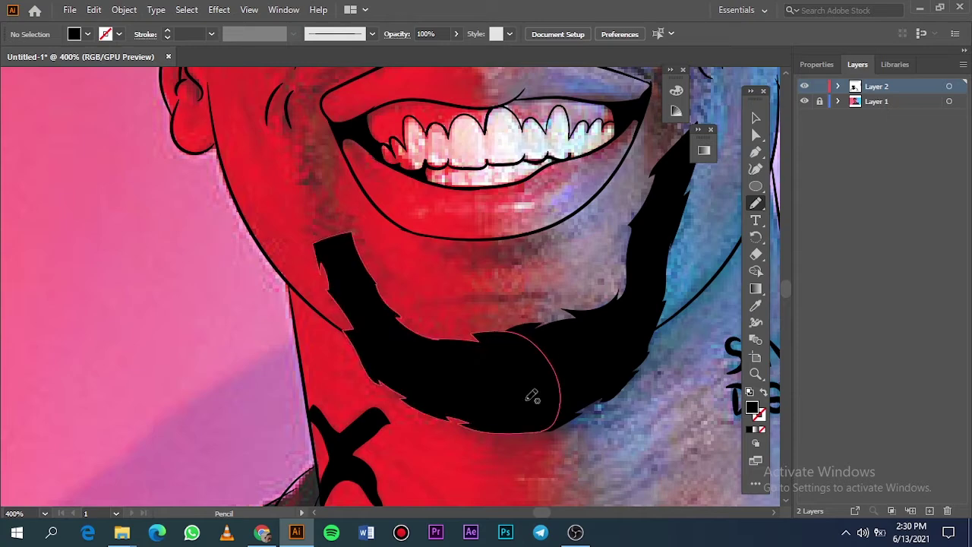
key(ctrl+0)
click(805, 102)
click(805, 102)
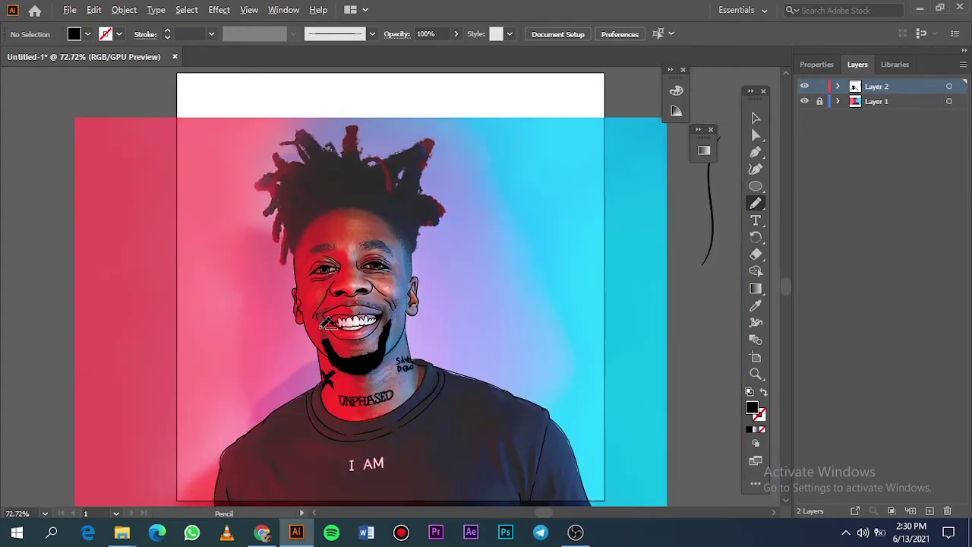
- Extend the red-side beard up around the mouth corner onto the upper lip with a jagged black Pencil shape
scroll(327, 337, up, 5)
drag(304, 281, 296, 203)
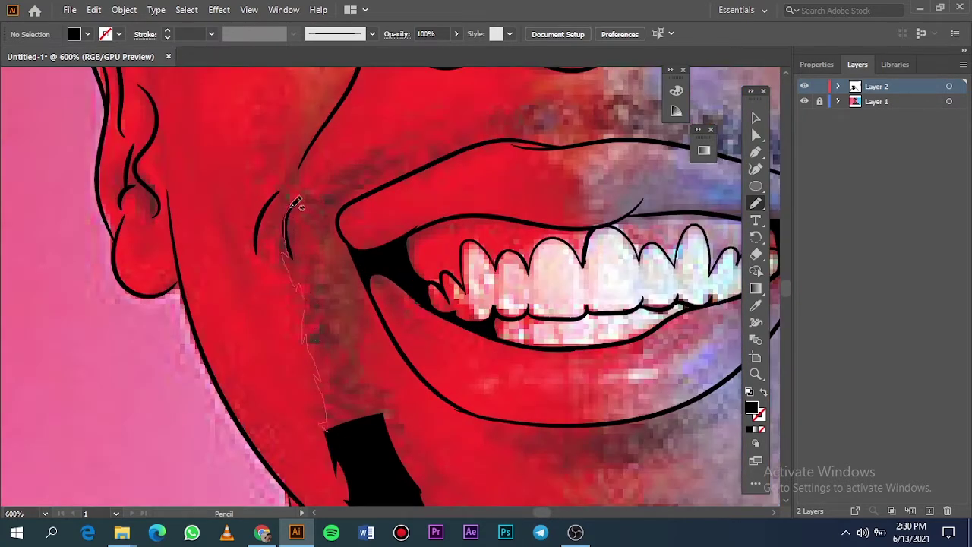
drag(382, 176, 334, 229)
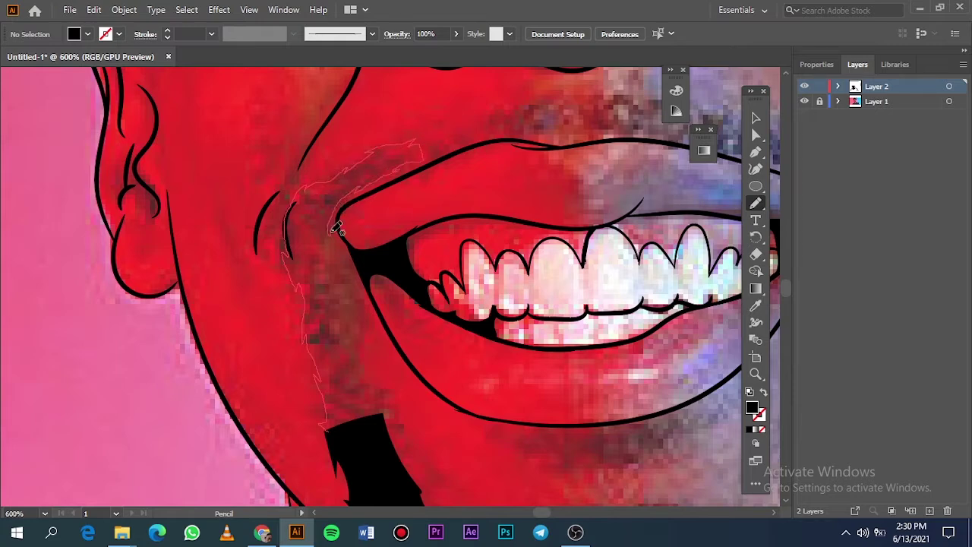
drag(393, 460, 330, 435)
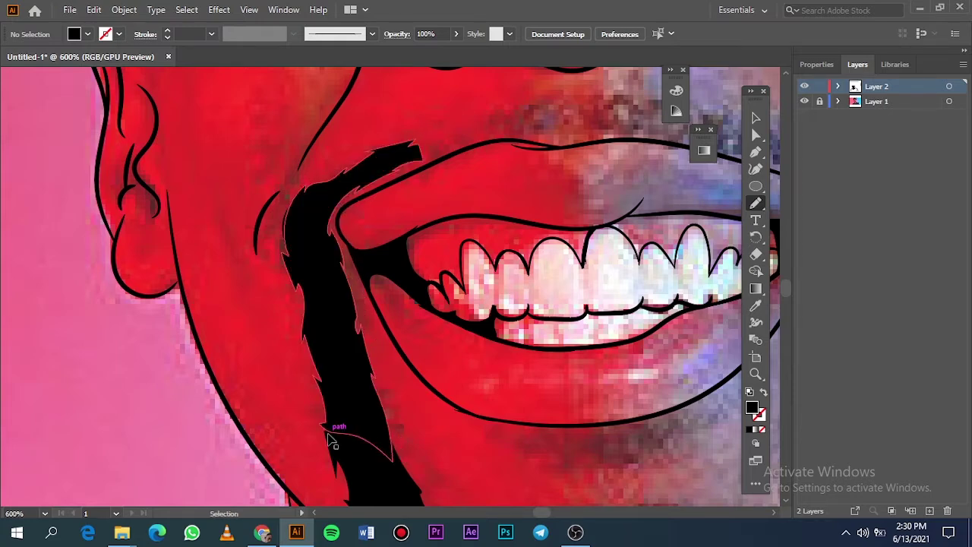
- Continue the red-side moustache towards the area below the nose with a black Pencil shape and check it with Layer 1 hidden
scroll(332, 436, down, 3)
scroll(167, 303, up, 2)
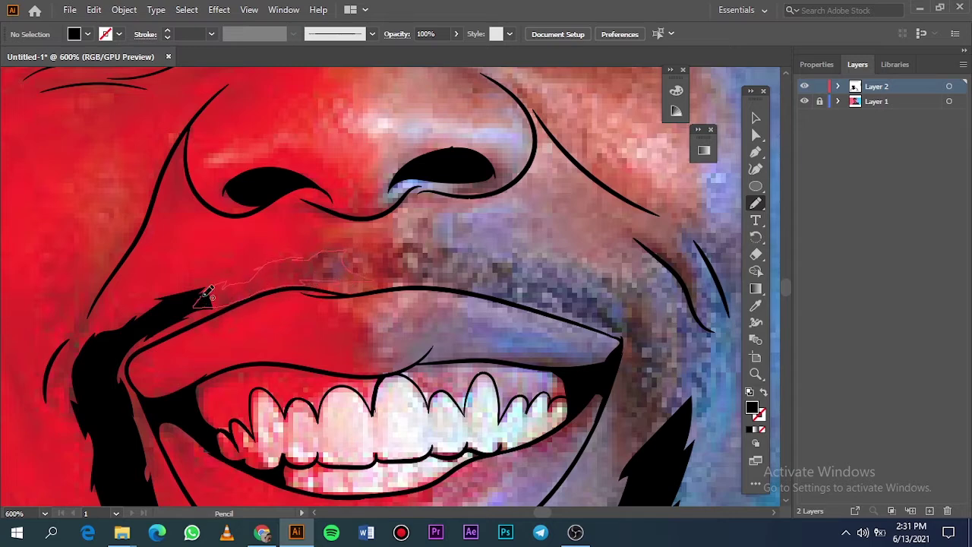
drag(203, 297, 199, 299)
scroll(329, 311, down, 4)
click(807, 104)
click(807, 104)
- Draw a black Pencil shape joining the blue-side beard to the moustache around the mouth corner
scroll(356, 312, up, 4)
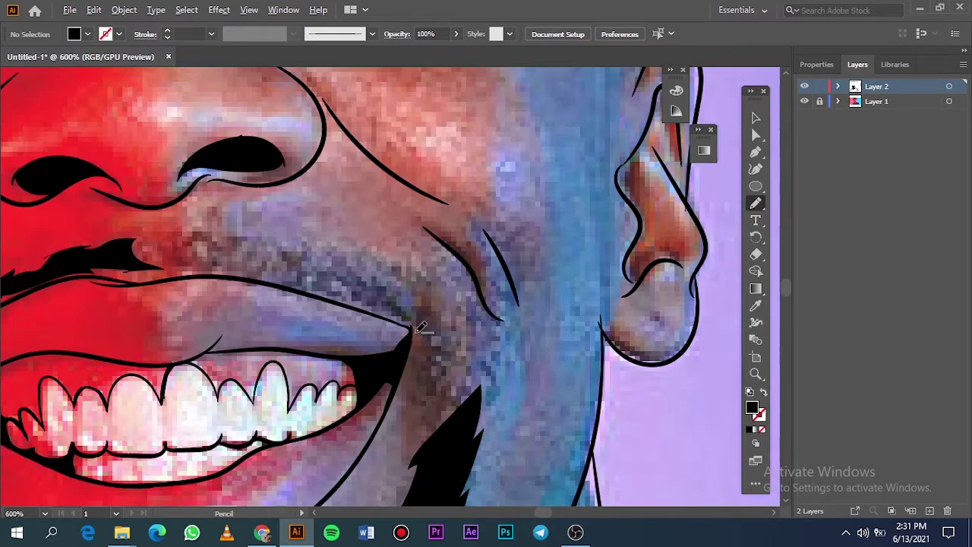
mouse_move(474, 424)
mouse_down()
mouse_move(486, 360)
mouse_move(466, 286)
mouse_up()
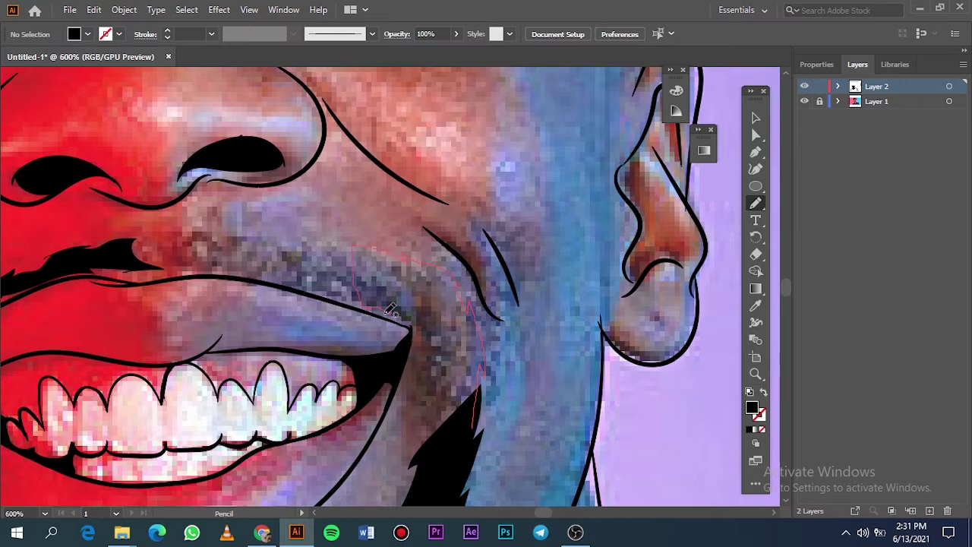
mouse_move(389, 313)
mouse_down()
mouse_move(452, 441)
mouse_move(471, 427)
mouse_up()
- Fill the middle of the moustache below the nose with a jagged black Pencil shape and check it with Layer 1 hidden
scroll(566, 201, up, 1)
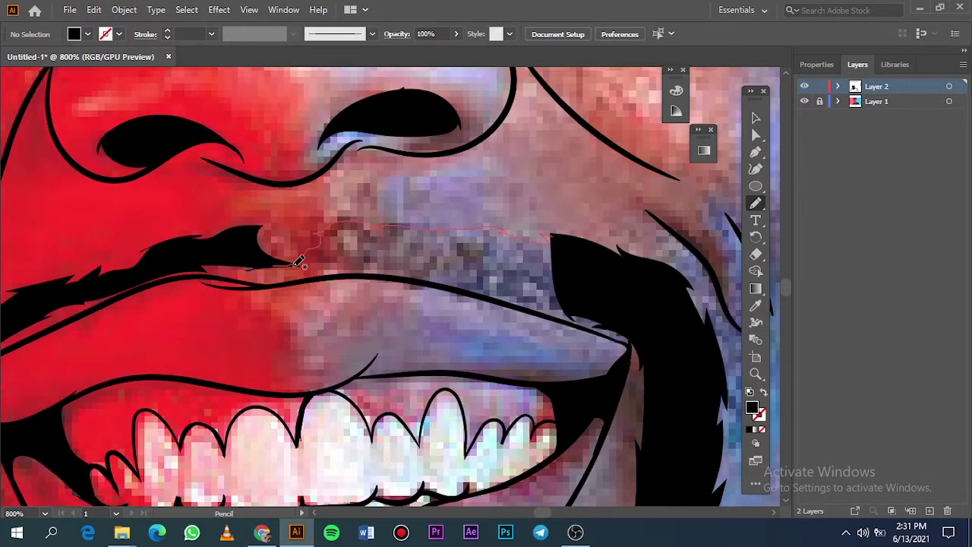
drag(547, 304, 562, 243)
key(ctrl+0)
click(804, 101)
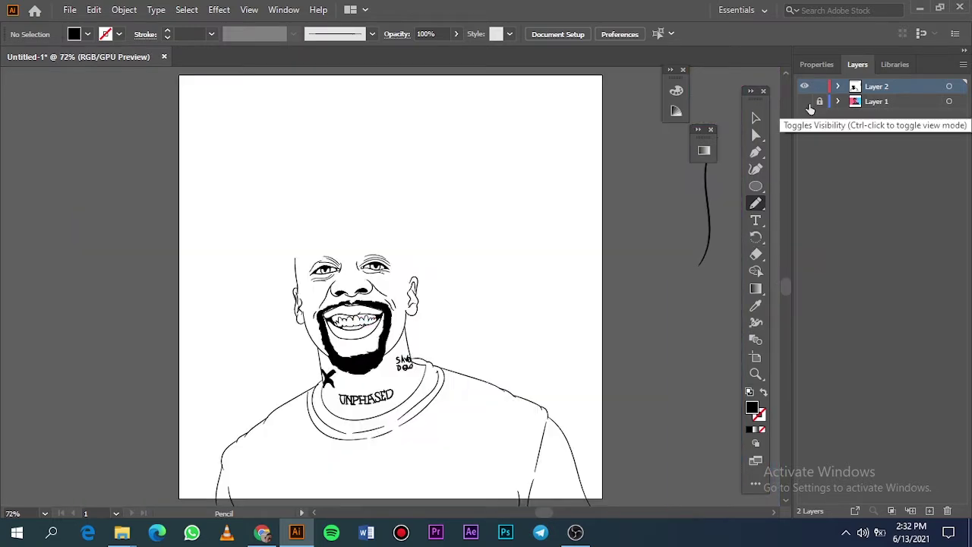
click(805, 101)
- Draw the beard patch under the lower lip as a jagged solid black Pencil shape
scroll(338, 298, up, 6)
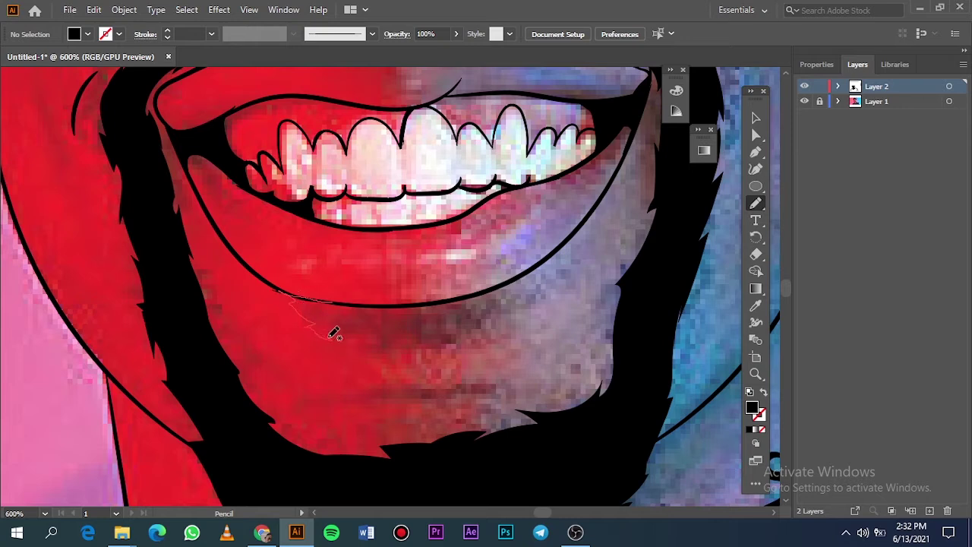
mouse_move(557, 262)
mouse_down()
mouse_move(439, 293)
mouse_move(349, 298)
mouse_up()
drag(521, 276, 500, 297)
- Draw a curved crease line across the chin with the Paintbrush and check it with Layer 1 hidden
key(b)
mouse_move(304, 401)
mouse_down()
mouse_move(351, 392)
mouse_move(491, 401)
mouse_move(300, 406)
mouse_up()
key(ctrl+z)
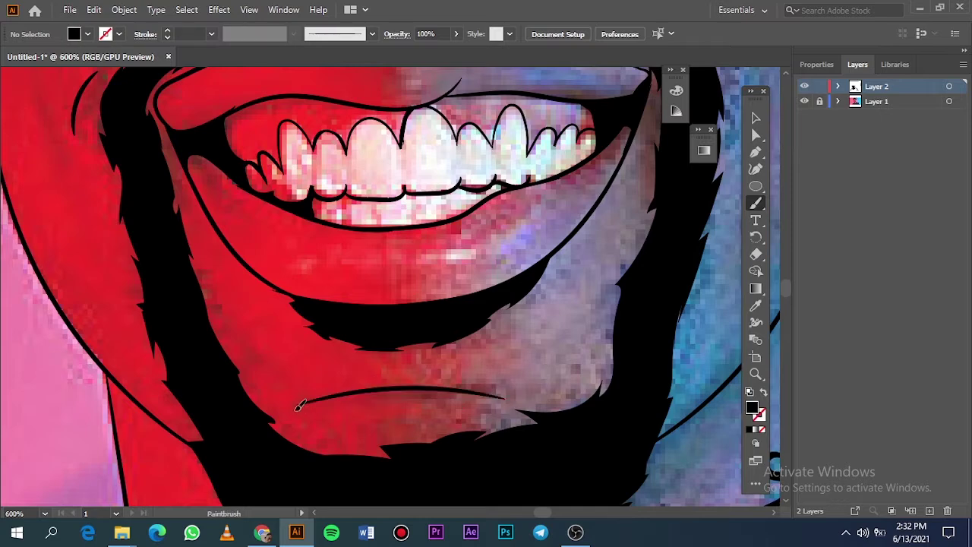
key(ctrl+0)
click(805, 101)
click(805, 101)
- Outline the blue-side hairline from the forehead down to the ear with a closed Pencil shape
scroll(422, 237, up, 5)
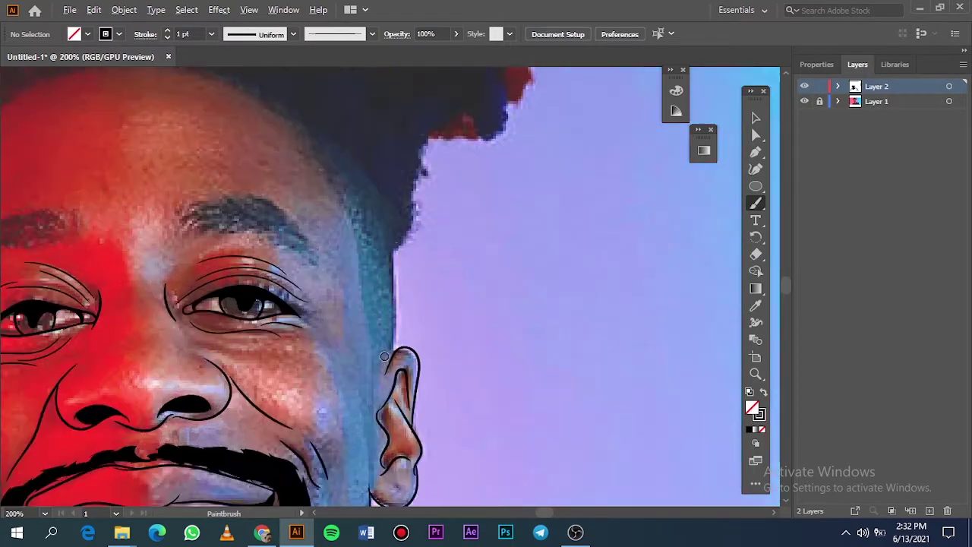
key(n)
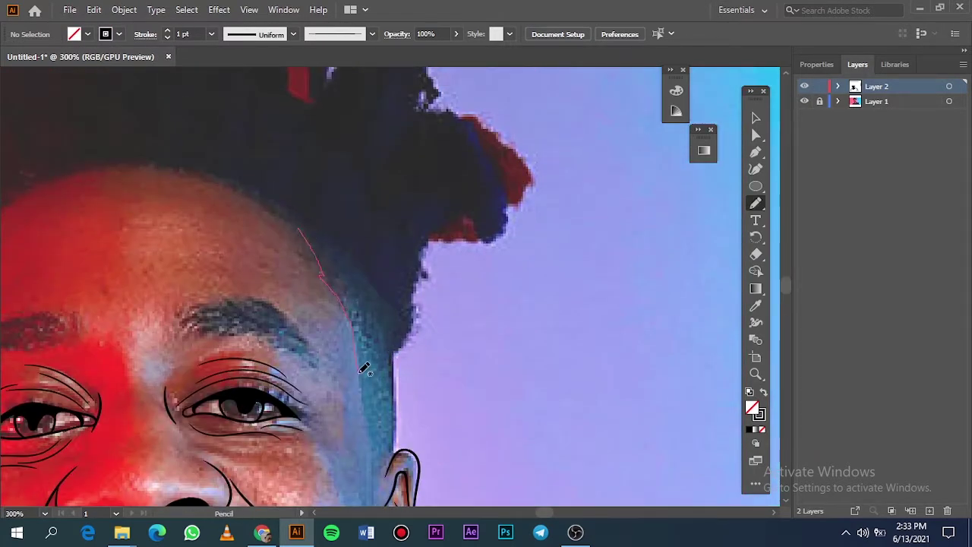
drag(362, 371, 378, 470)
mouse_move(393, 425)
mouse_down()
mouse_move(393, 319)
mouse_move(275, 196)
mouse_move(300, 230)
mouse_up()
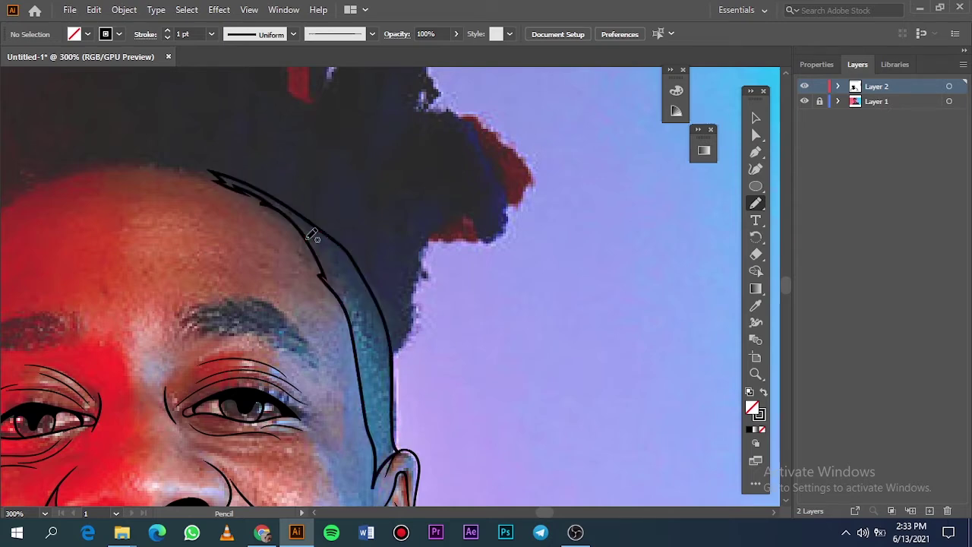
- Extend the blue-side hairline into the sideburn beside the ear, make the shapes solid black and check them with Layer 1 hidden
scroll(340, 297, down, 4)
scroll(370, 254, up, 4)
drag(367, 198, 275, 344)
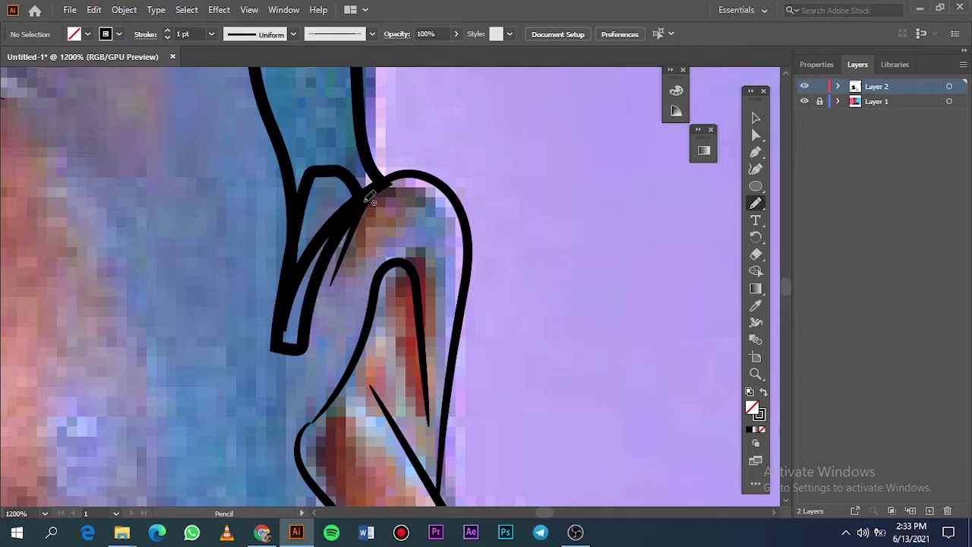
key(v)
scroll(361, 197, up, 3)
key(n)
mouse_move(274, 271)
mouse_down()
mouse_move(310, 210)
mouse_move(273, 269)
mouse_up()
key(ctrl+0)
click(806, 103)
click(805, 102)
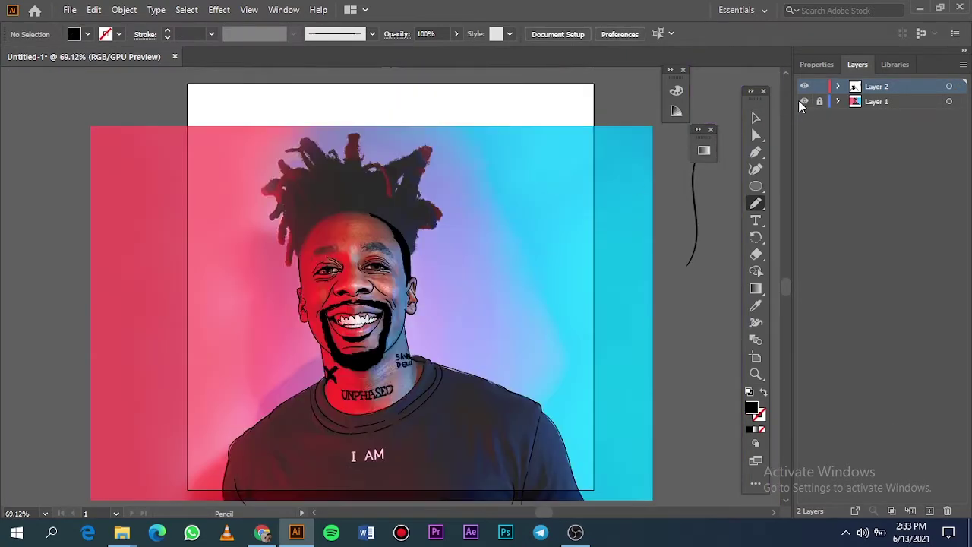
- Draw the red-side hairline from the forehead to the ear as a solid black Pencil shape and check it with Layer 1 hidden
scroll(332, 392, up, 5)
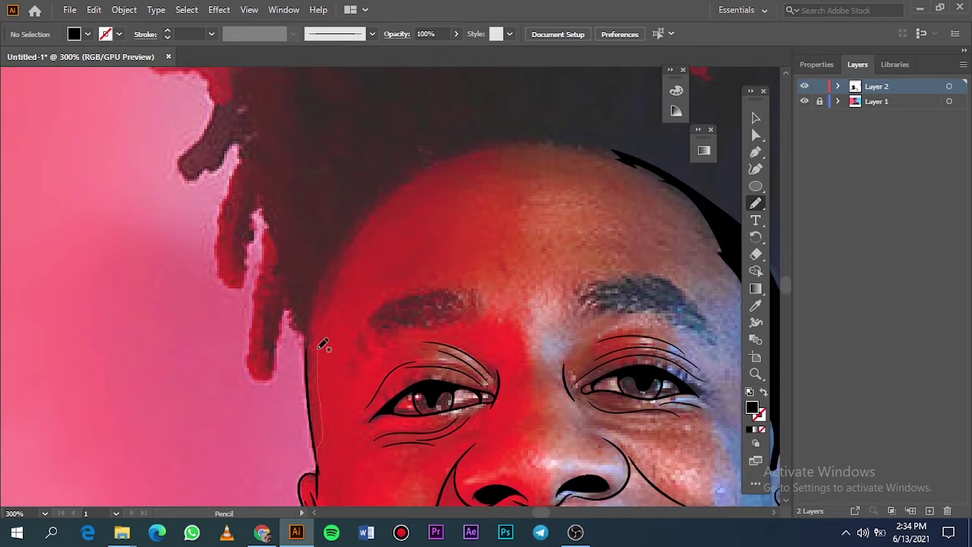
mouse_move(387, 199)
mouse_down()
mouse_move(319, 299)
mouse_move(316, 467)
mouse_up()
key(ctrl+0)
click(804, 101)
click(804, 101)
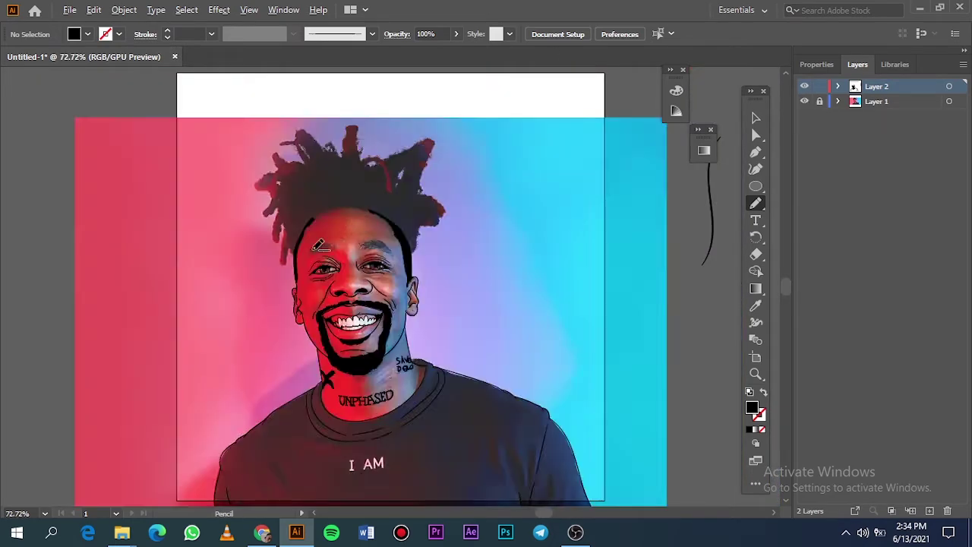
- Draw the red-side eyebrow and its two separate slit pieces as jagged solid black Pencil shapes, checking them with Layer 1 hidden
scroll(308, 262, up, 7)
drag(330, 295, 328, 345)
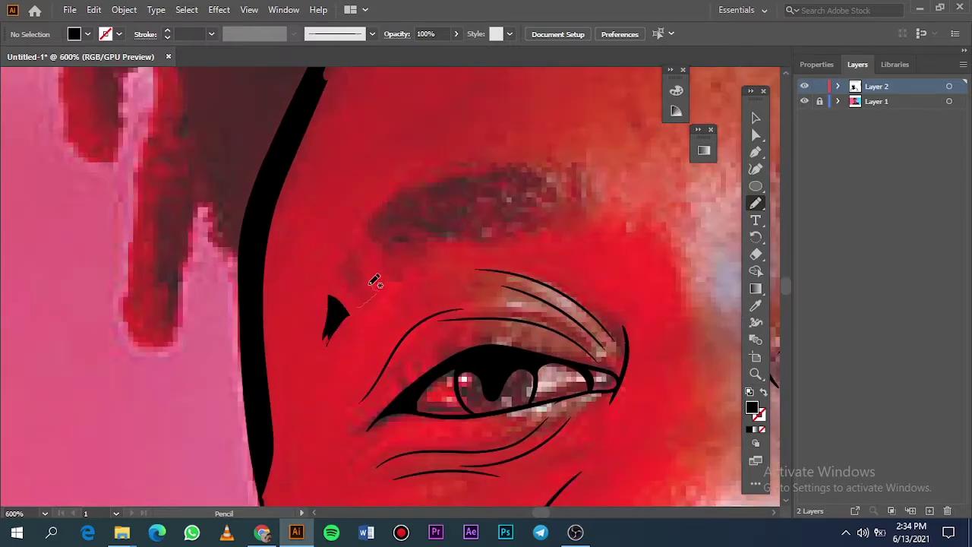
mouse_move(338, 272)
mouse_down()
mouse_move(369, 293)
mouse_move(387, 291)
mouse_up()
drag(366, 221, 408, 268)
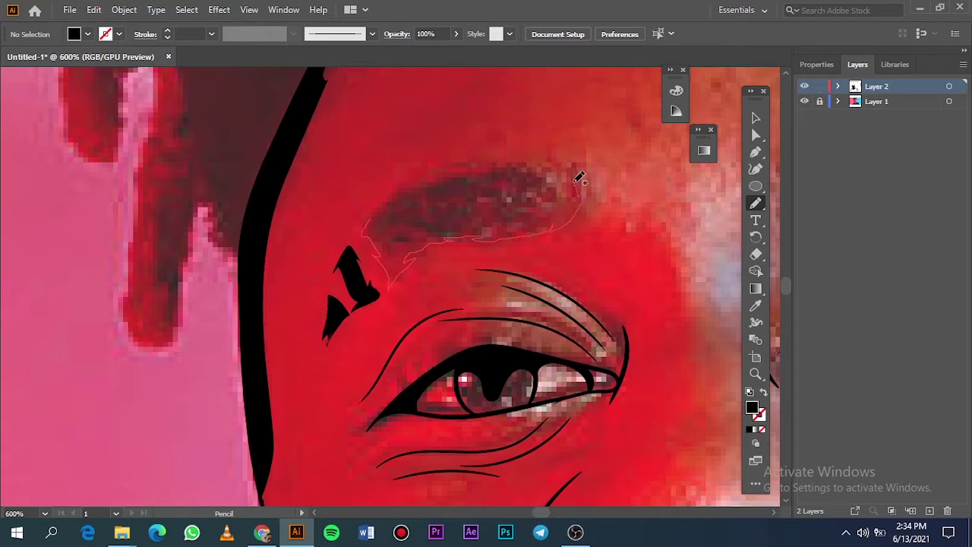
drag(515, 155, 427, 169)
drag(364, 228, 365, 230)
key(ctrl+0)
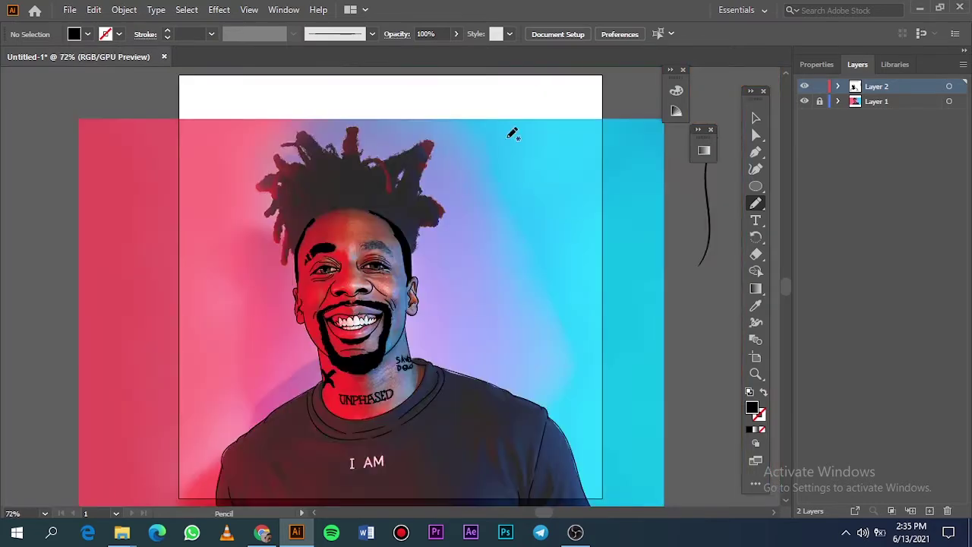
click(805, 101)
click(806, 101)
- Draw the blue-side eyebrow as a jagged solid black Pencil shape and check the line art with Layer 1 hidden
scroll(345, 254, up, 6)
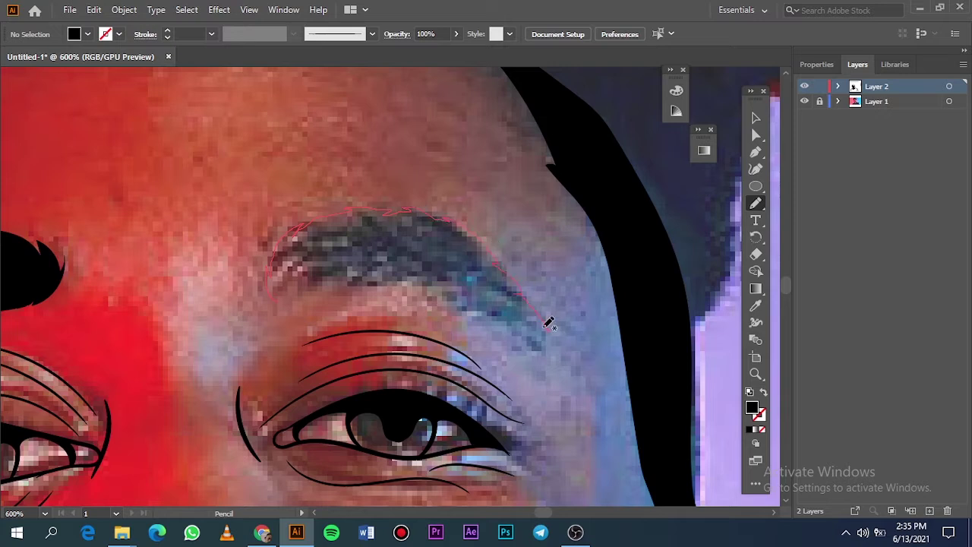
drag(453, 286, 354, 285)
drag(286, 296, 279, 295)
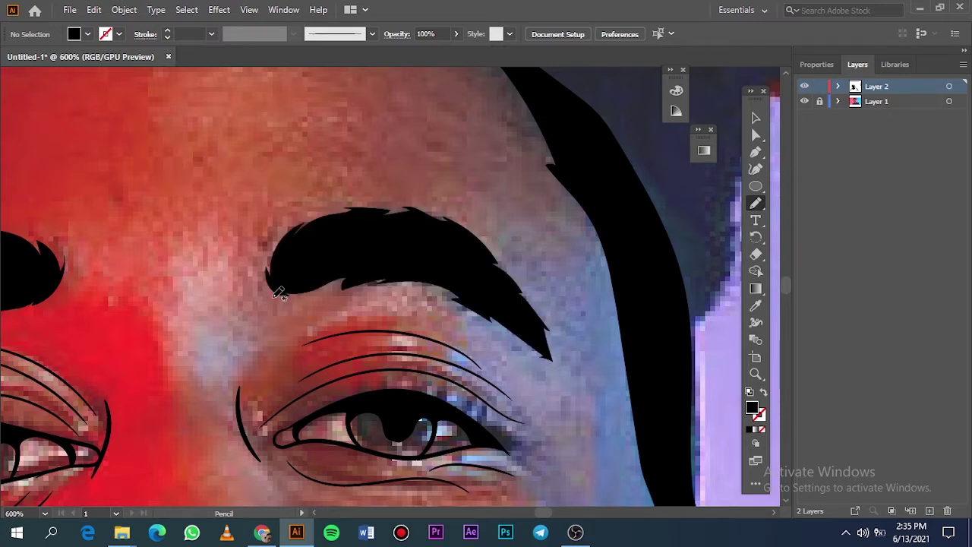
key(ctrl+0)
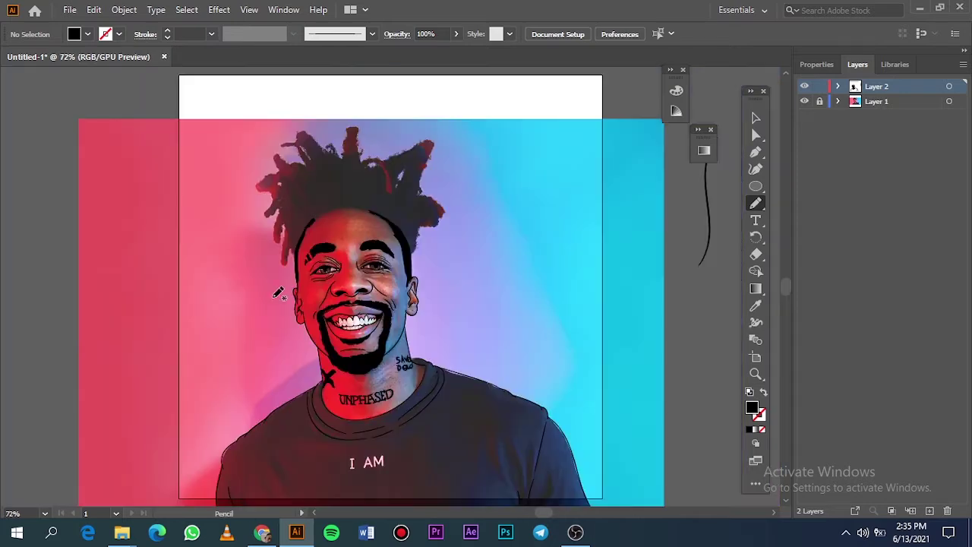
click(804, 101)
click(804, 101)
click(805, 101)
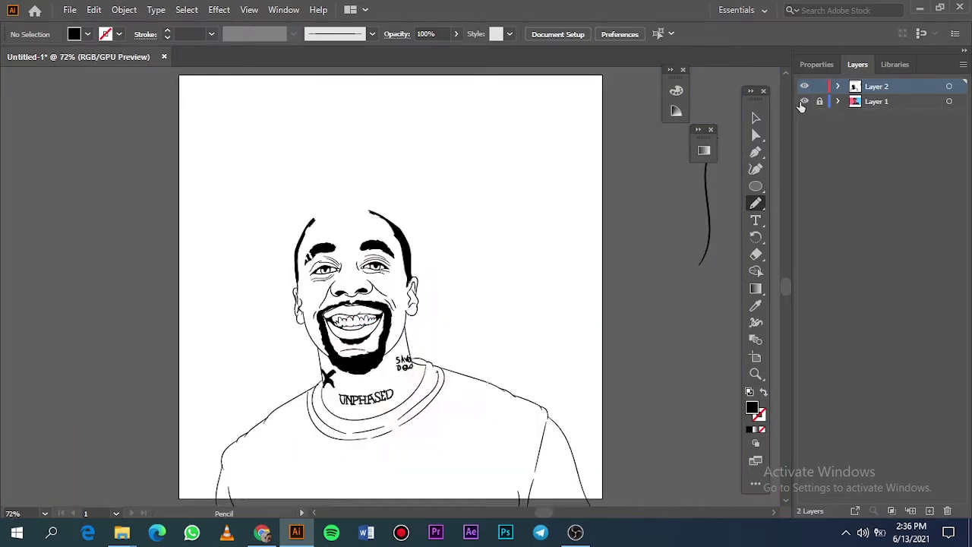
click(804, 101)
scroll(278, 173, up, 2)
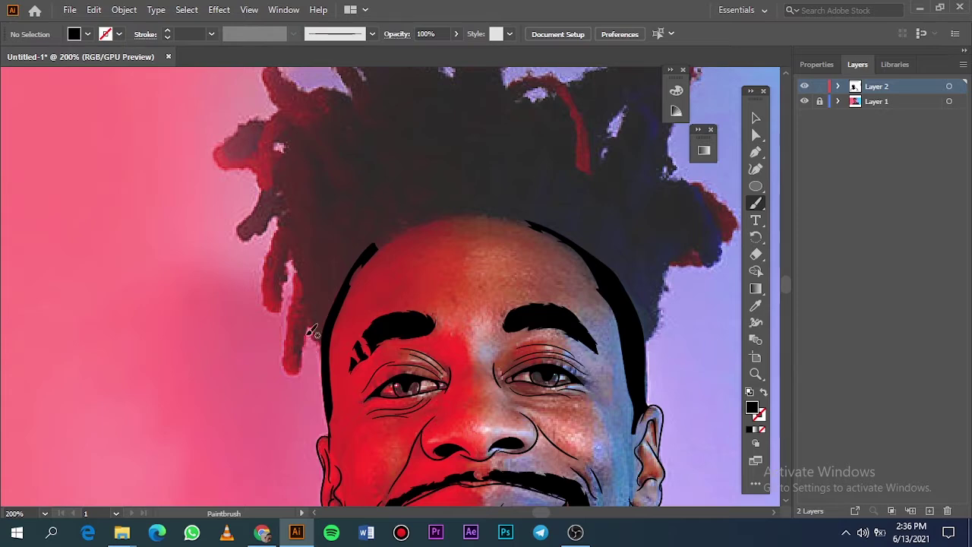
drag(293, 278, 325, 287)
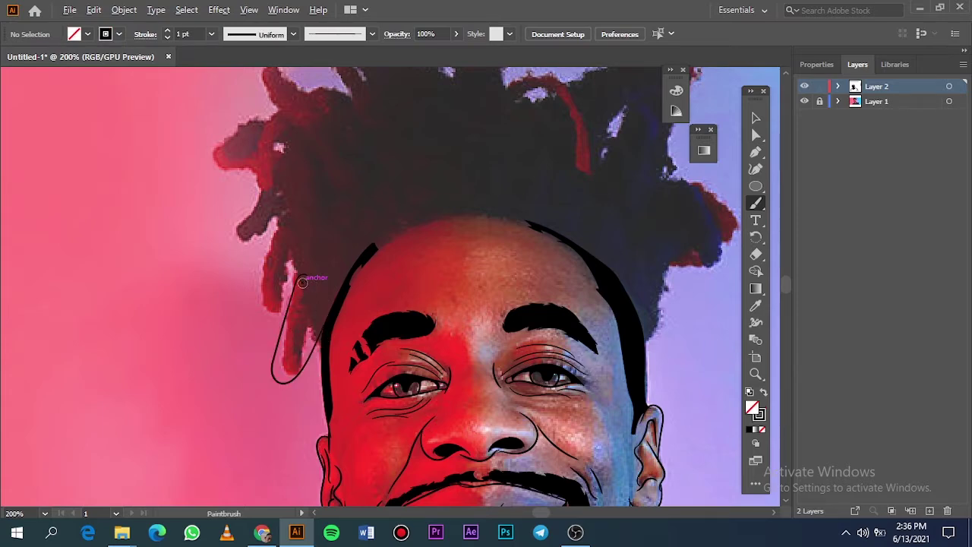
scroll(307, 367, up, 5)
key(ctrl+z)
- Outline the lowest blue-side dreadlock and its folds with 1 pt Paintbrush strokes, checking them with Layer 1 hidden
scroll(306, 366, down, 2)
scroll(271, 347, down, 4)
scroll(562, 308, up, 3)
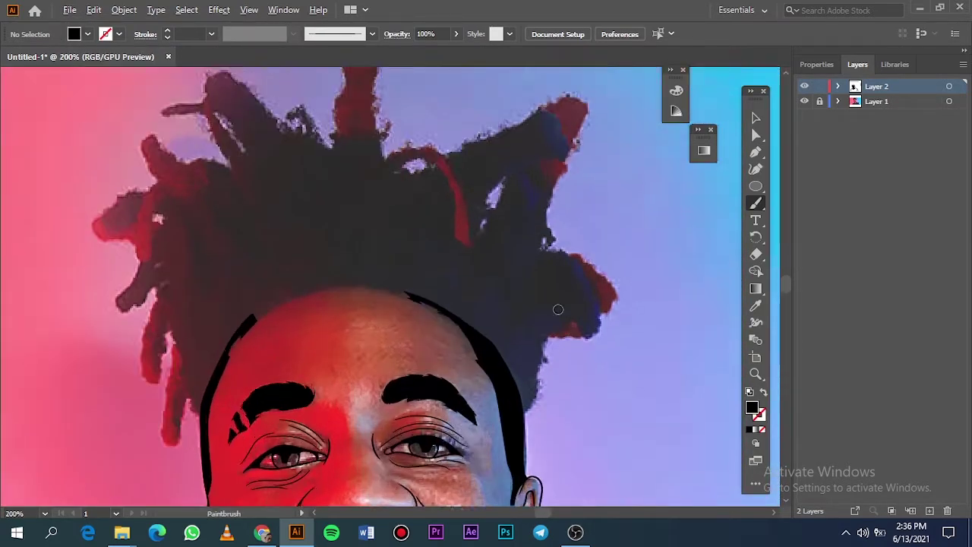
drag(489, 363, 487, 384)
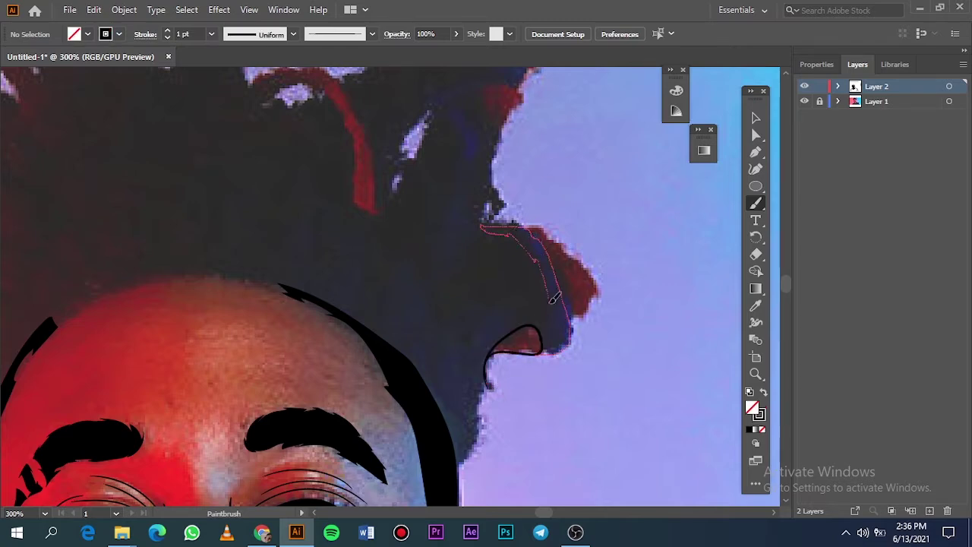
drag(554, 298, 555, 320)
scroll(536, 325, up, 5)
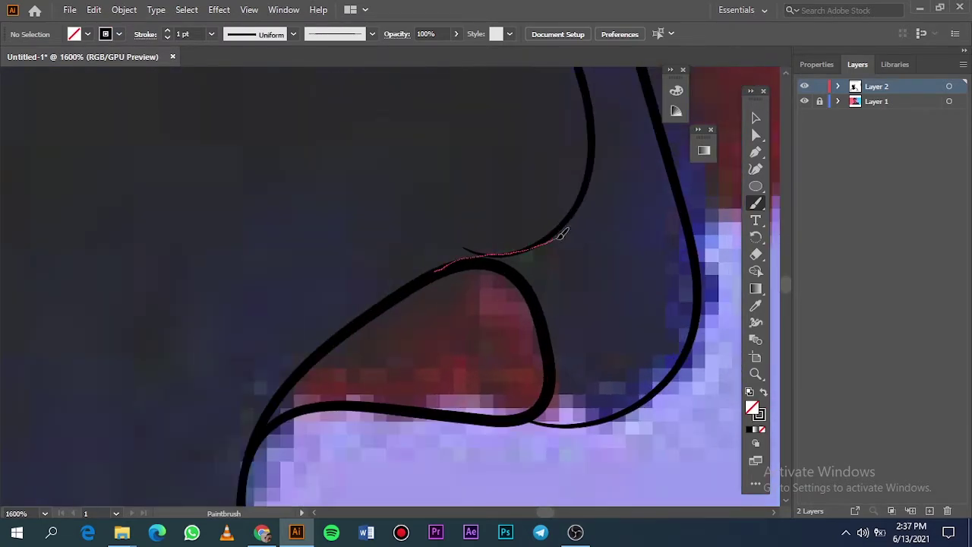
drag(559, 237, 591, 172)
key(ctrl+0)
click(805, 102)
click(805, 101)
- Trace the ragged hair edge from below the lowest blue-side dreadlock down to the black hairline with the Paintbrush
scroll(439, 195, up, 6)
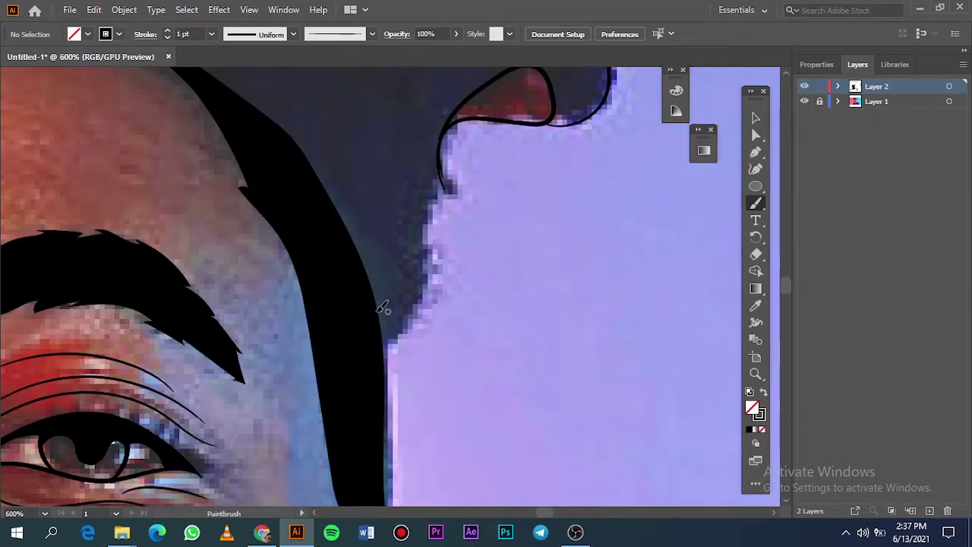
drag(444, 162, 444, 161)
drag(440, 158, 431, 247)
key(ctrl+0)
- Outline the lowest blue-side dreadlock's red tip and the short lock above it, including the gaps beside that lock
scroll(440, 190, up, 4)
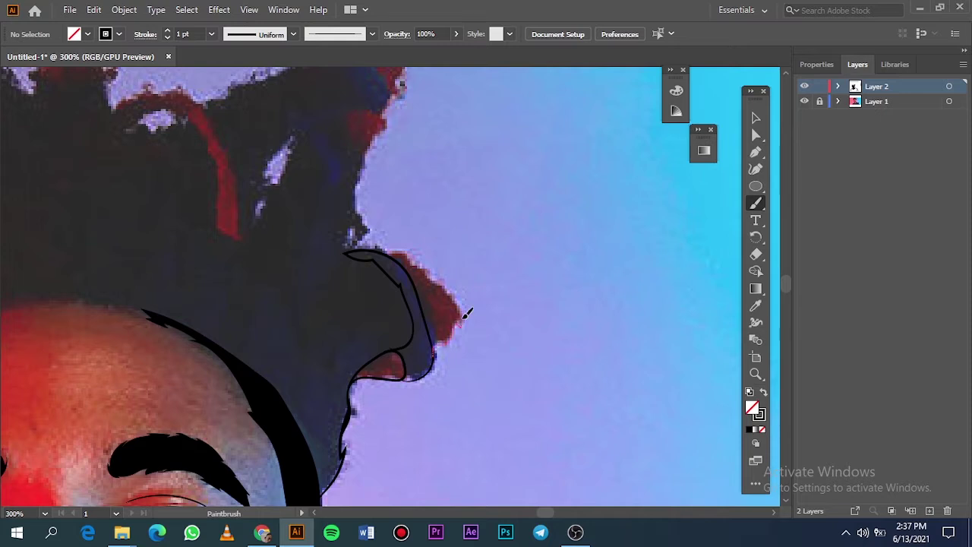
scroll(374, 247, up, 3)
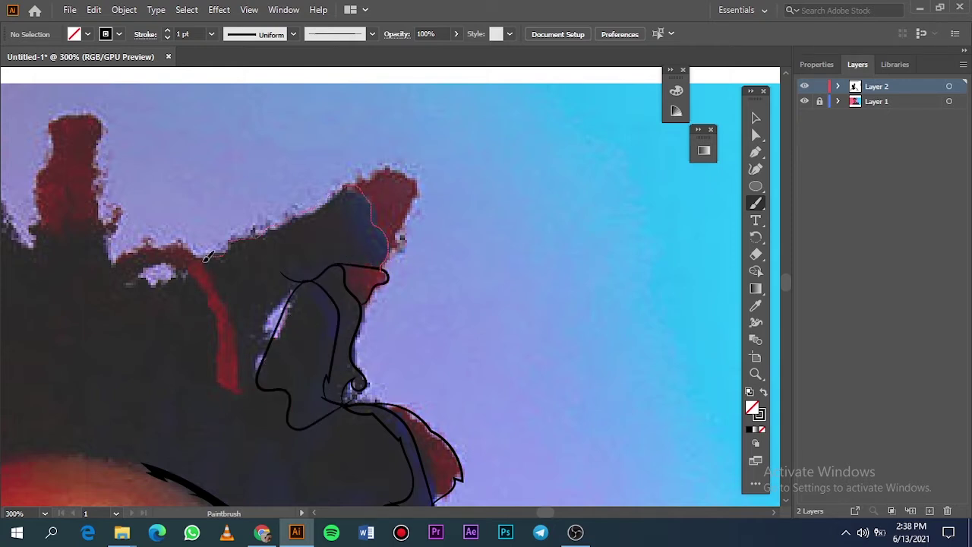
drag(204, 262, 202, 262)
key(ctrl+z)
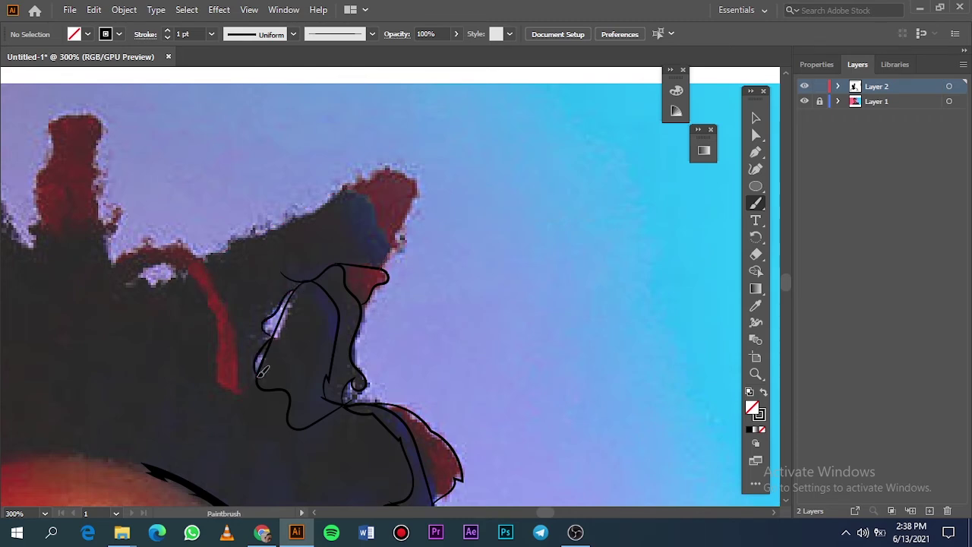
scroll(262, 371, up, 6)
key(ctrl+0)
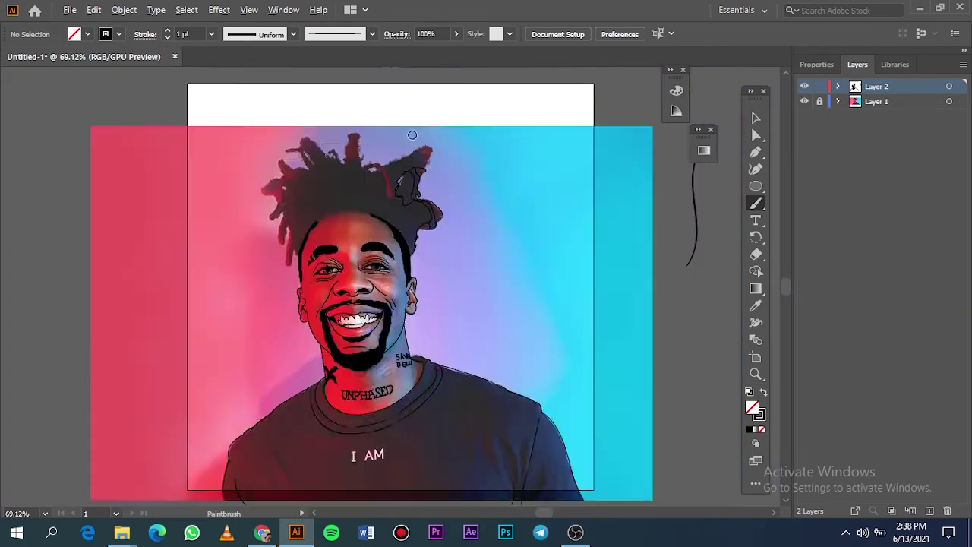
- Outline the large upper blue-side dreadlock, its red tip and its wavy upper edge with the Paintbrush
scroll(425, 175, up, 4)
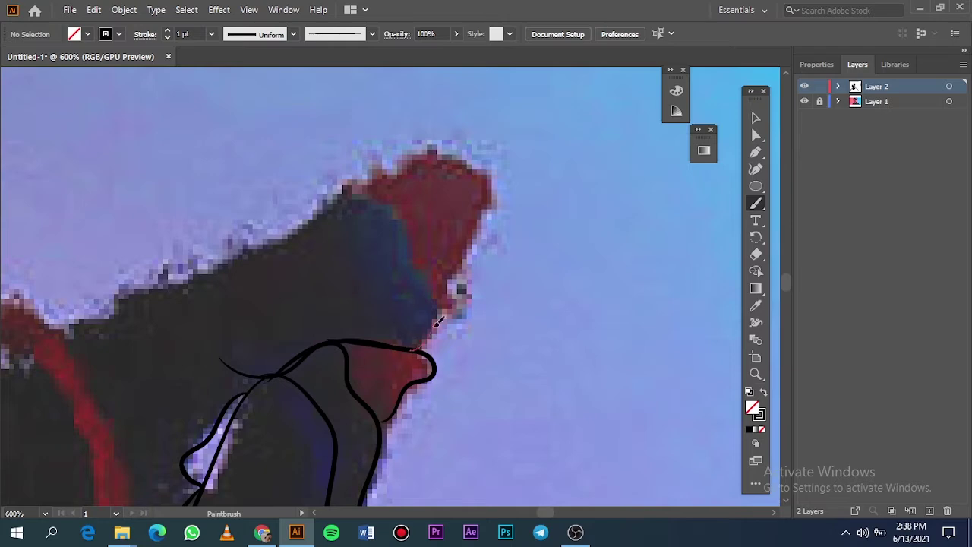
mouse_move(275, 248)
mouse_down()
mouse_move(212, 282)
mouse_move(185, 271)
mouse_up()
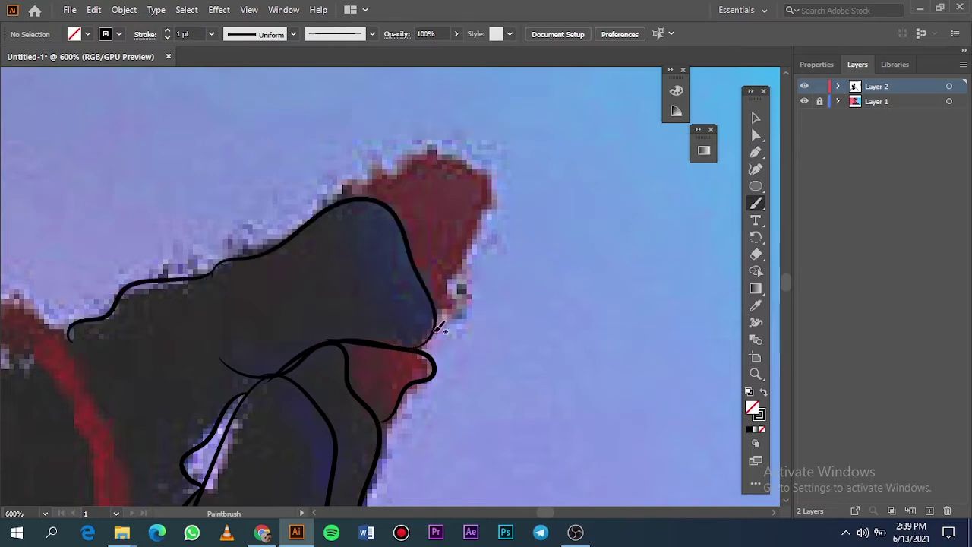
drag(328, 210, 323, 216)
key(ctrl+0)
- Outline the thin curved red dreadlock and the gap beneath it with the Paintbrush, then check the lines with Layer 1 hidden
scroll(395, 185, up, 5)
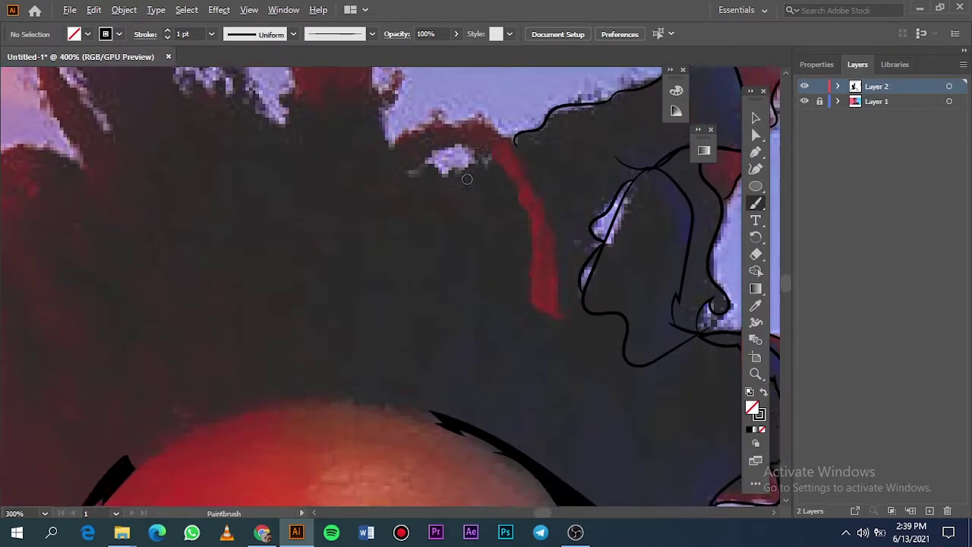
scroll(487, 197, up, 1)
drag(525, 288, 530, 318)
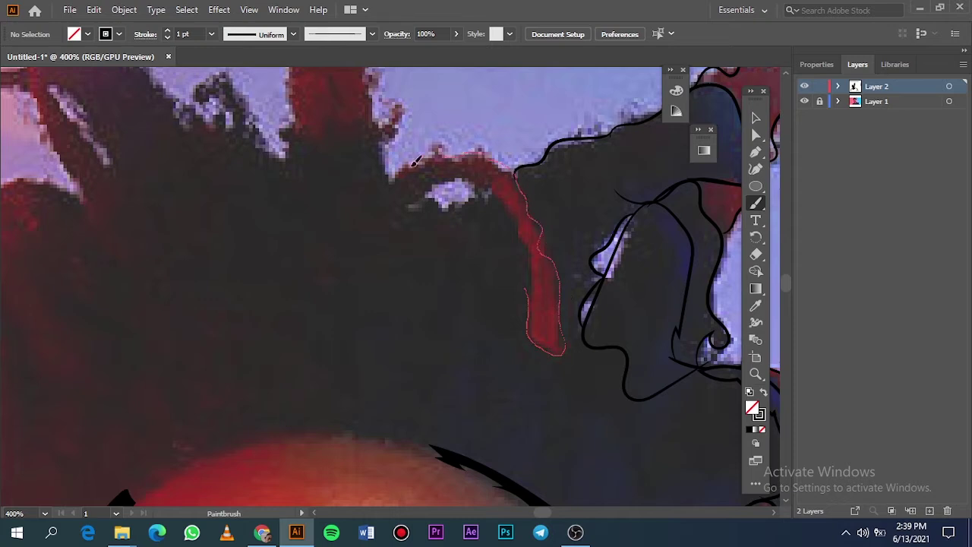
drag(414, 163, 388, 193)
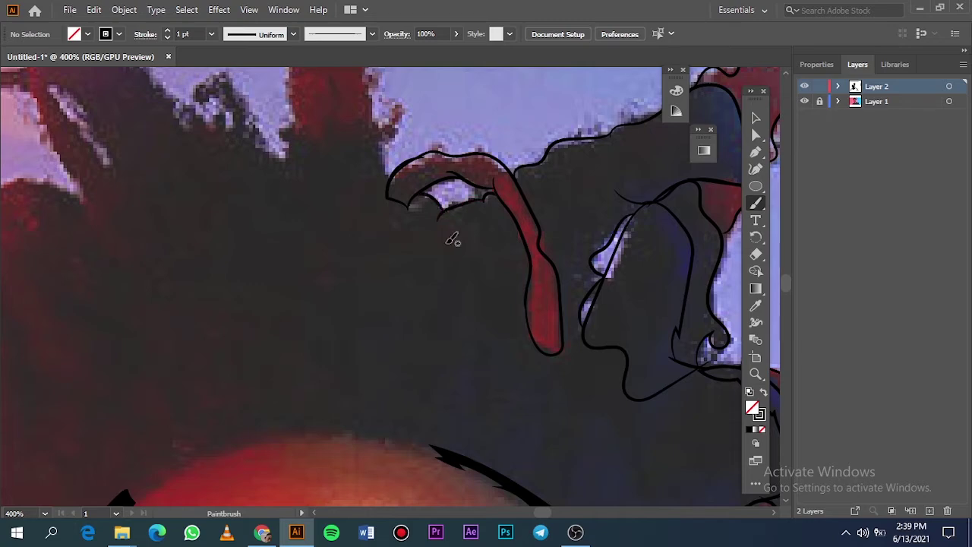
key(ctrl+0)
click(804, 101)
click(804, 101)
- Outline the upright red dreadlock, the small curl beside it and the neighbouring lock's edge, checking them with Layer 1 hidden
scroll(393, 181, up, 2)
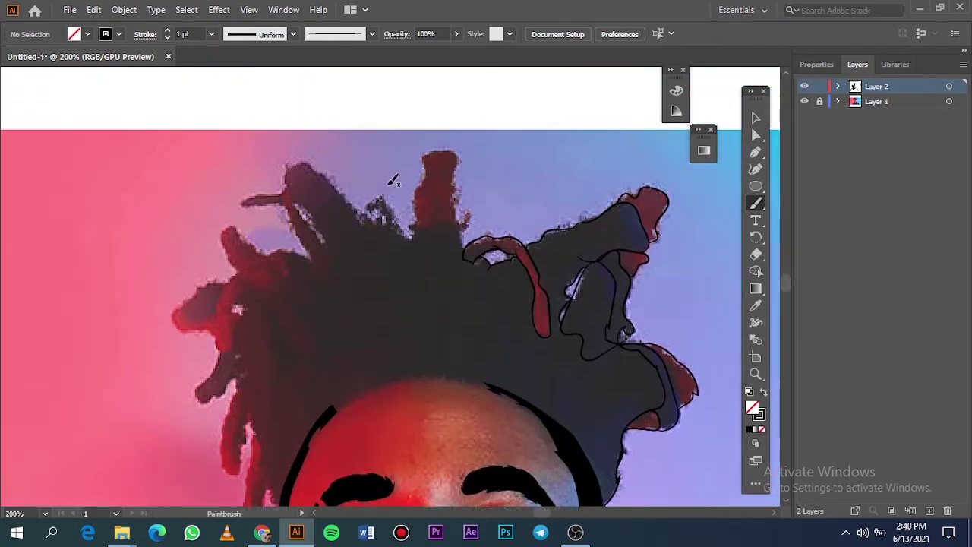
scroll(437, 219, up, 1)
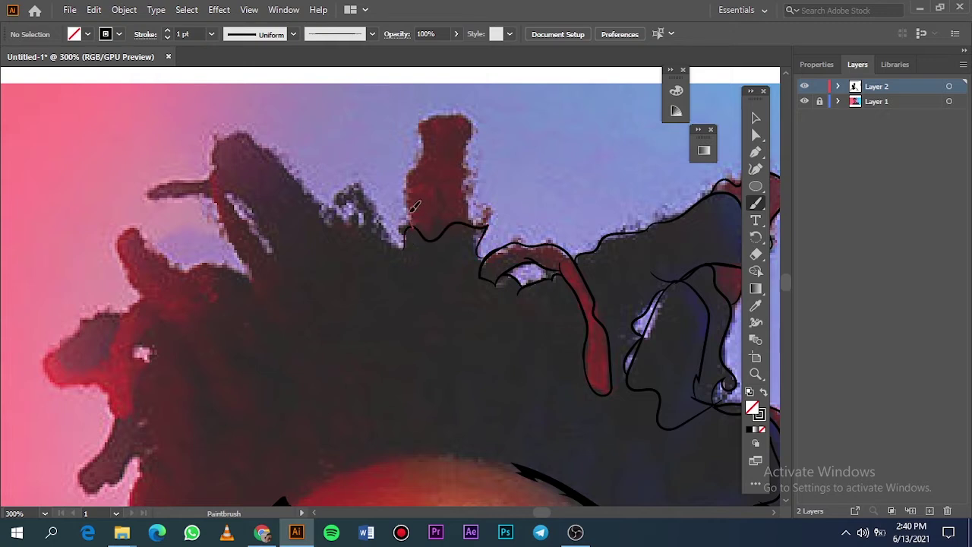
drag(453, 113, 469, 174)
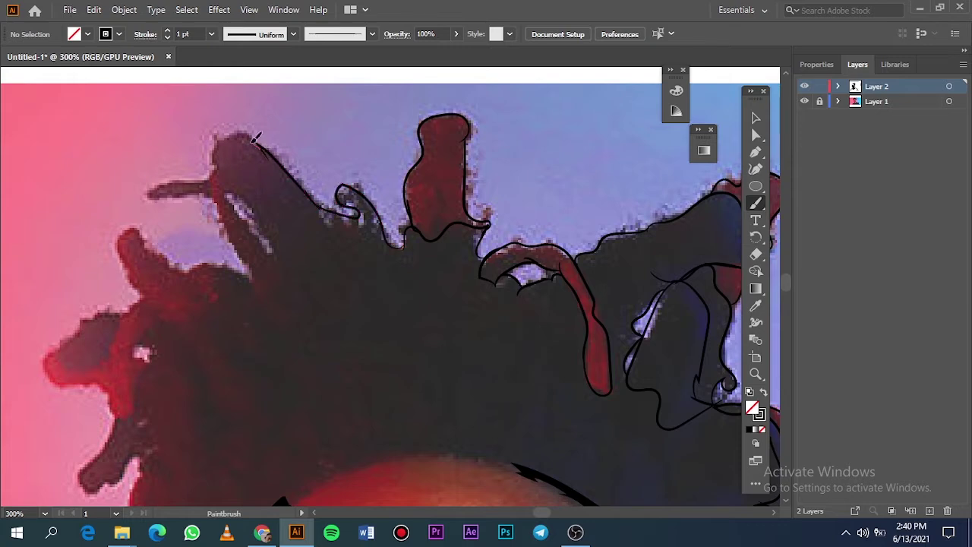
key(ctrl+0)
click(804, 102)
click(804, 102)
- Outline the upper red-side dreadlocks with the Paintbrush, including the thin side strand and the small gap between the locks
scroll(382, 168, up, 4)
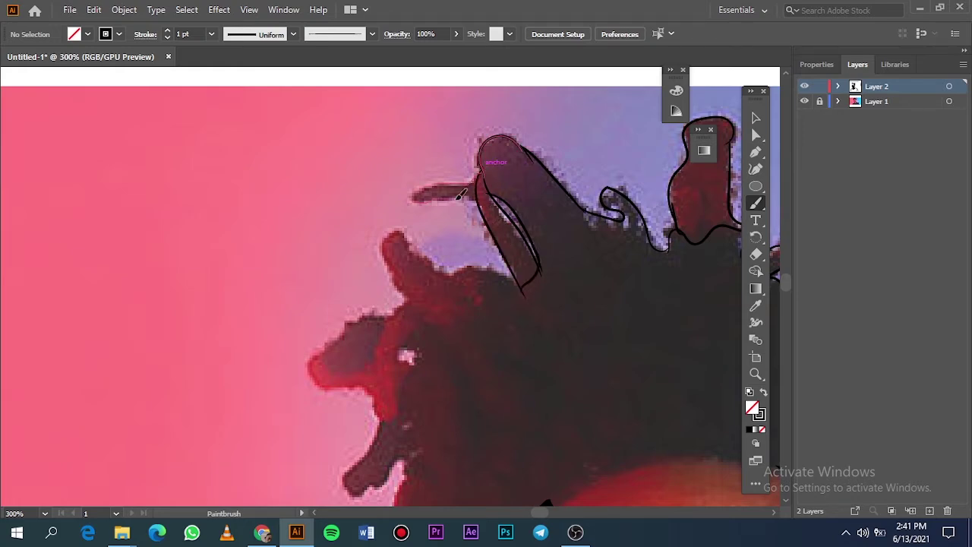
key(ctrl+0)
scroll(489, 154, up, 4)
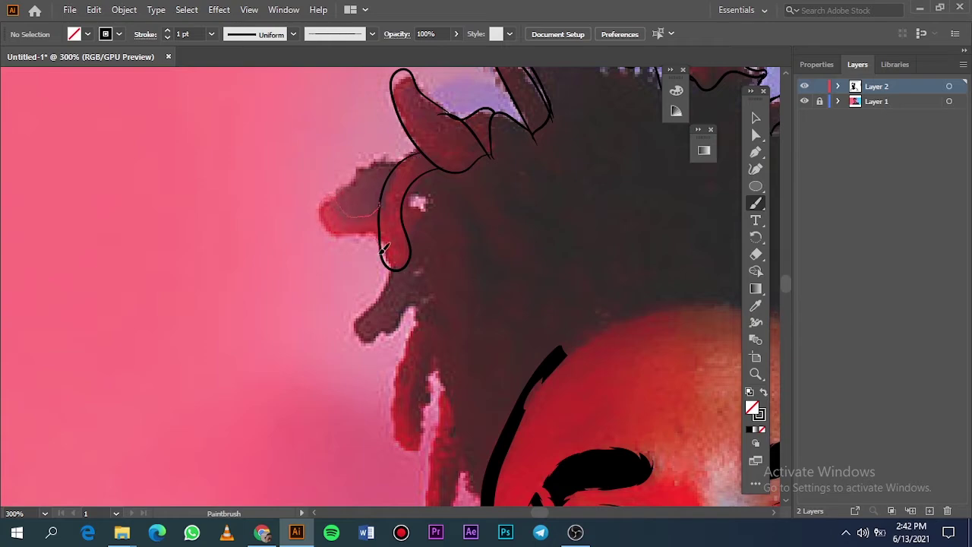
key(ctrl+0)
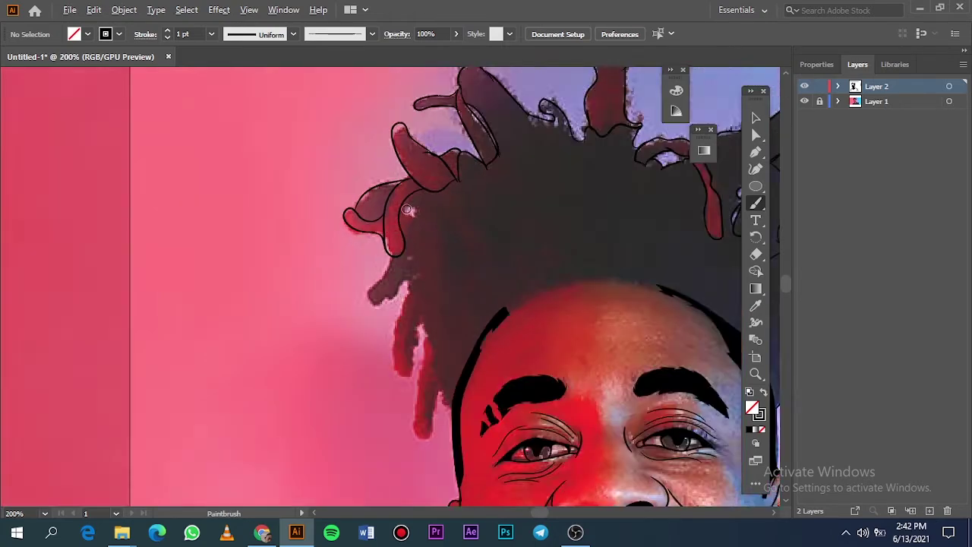
scroll(390, 230, up, 6)
key(ctrl+0)
- Outline the short lower red-side dreadlock and the hanging lock beneath it, then check them with Layer 1 hidden
scroll(238, 238, up, 5)
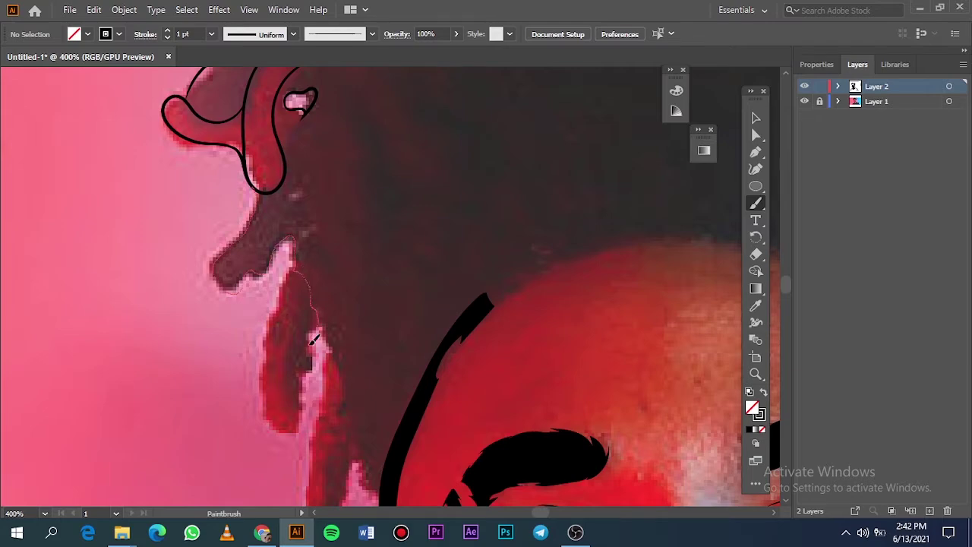
drag(313, 342, 310, 356)
drag(310, 355, 312, 377)
drag(293, 269, 304, 388)
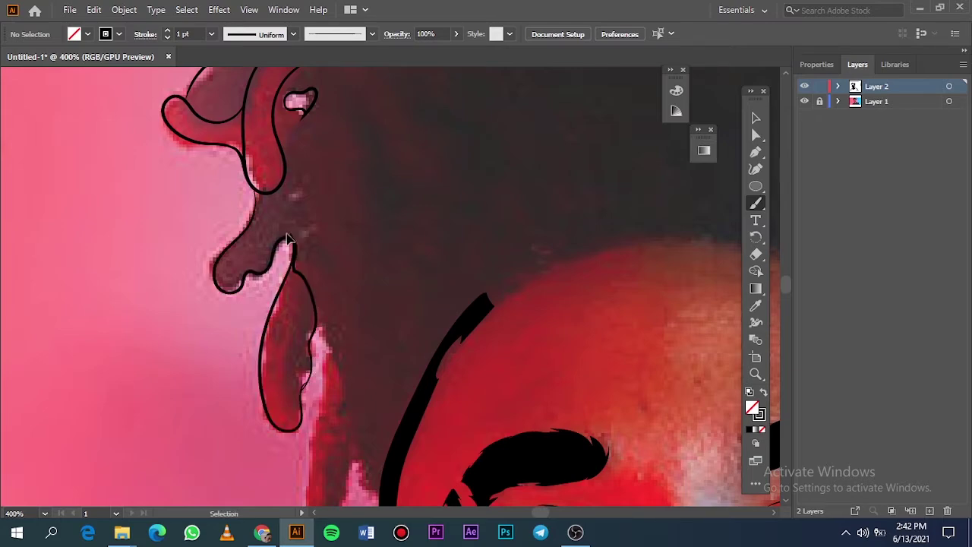
key(ctrl+0)
click(806, 102)
click(806, 102)
- Outline the lowest hanging red-side dreadlock down to the black hairline and check it with Layer 1 hidden
scroll(276, 237, up, 1)
scroll(275, 236, up, 3)
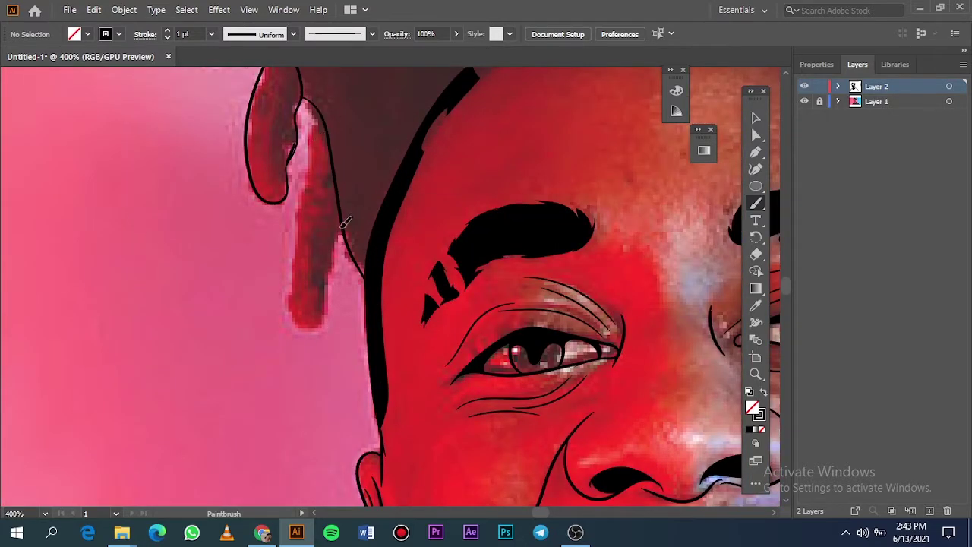
key(ctrl+0)
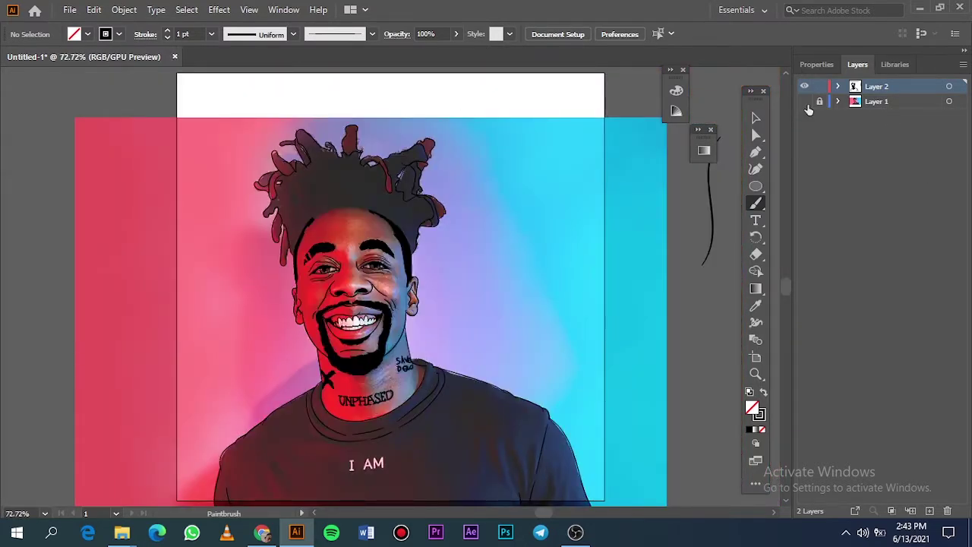
click(804, 101)
- Outline the hairline across the top of the forehead with the Paintbrush and check it with Layer 1 hidden
scroll(345, 237, up, 5)
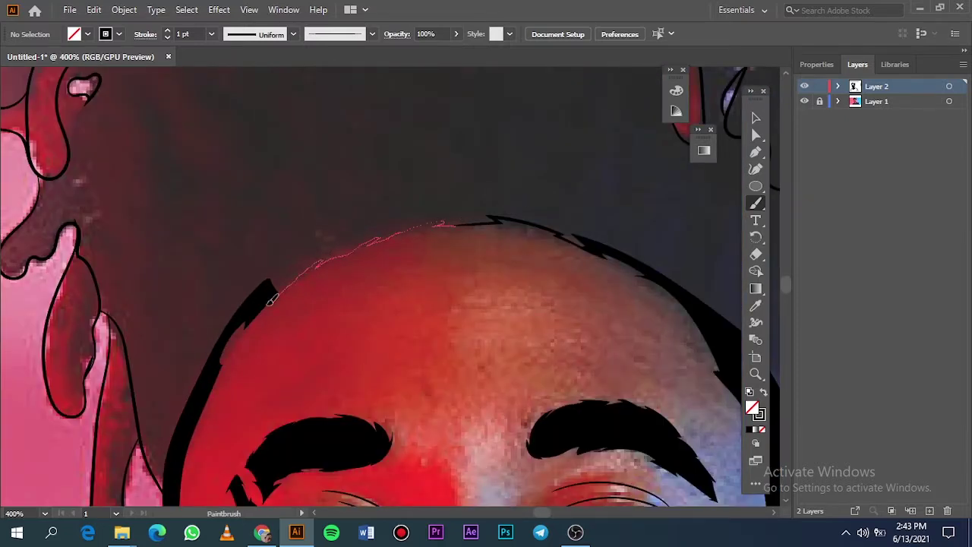
scroll(434, 208, up, 5)
scroll(575, 350, down, 10)
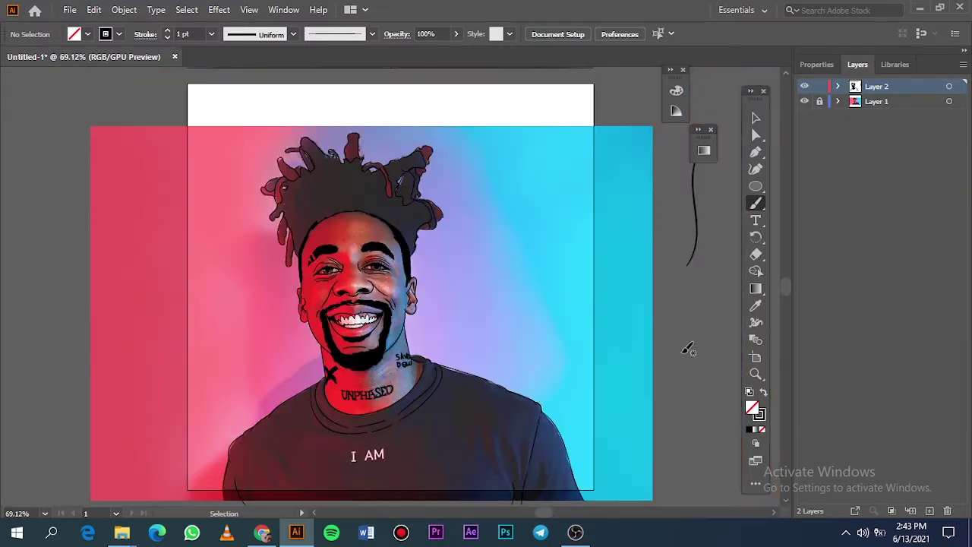
click(804, 101)
click(804, 101)
- Outline the shirt letters "I AM" on the chest with the Paintbrush
scroll(354, 392, up, 8)
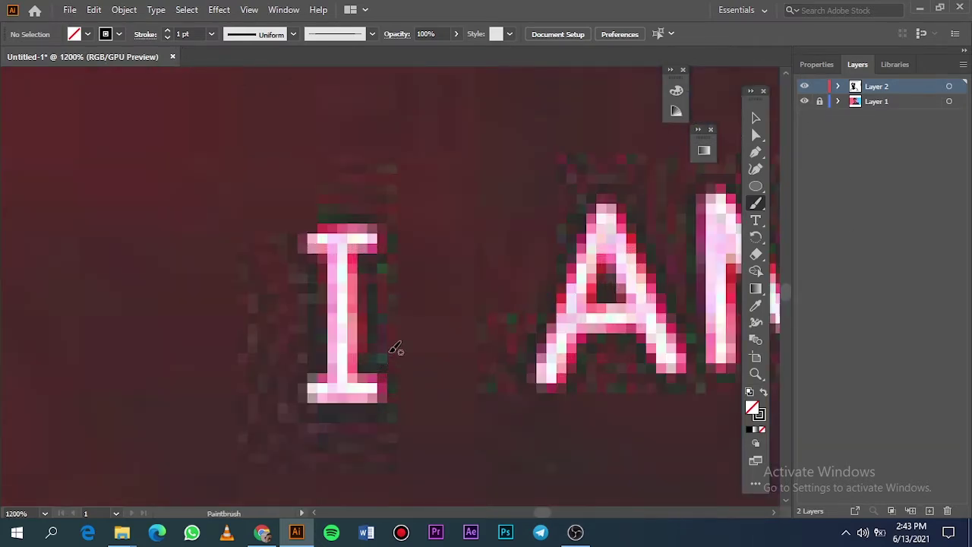
drag(363, 353, 386, 219)
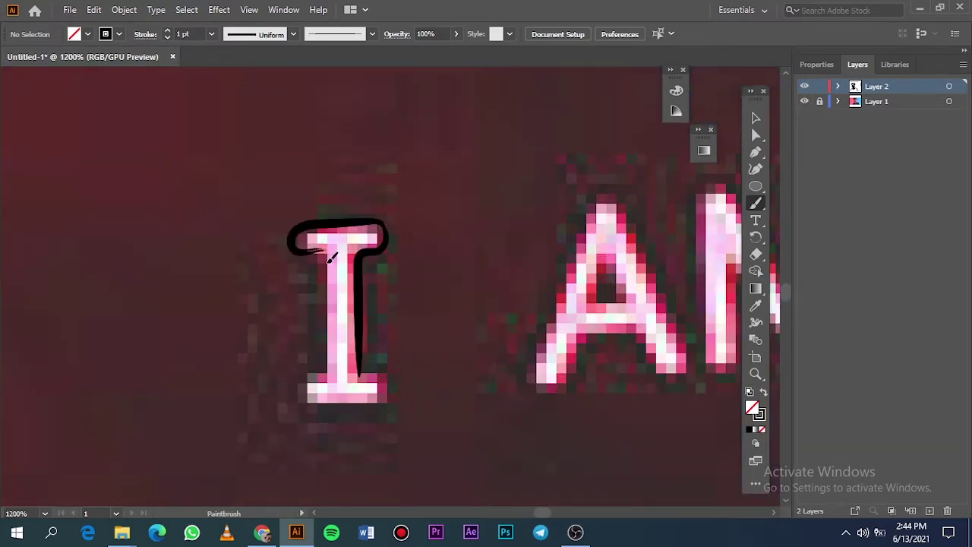
drag(378, 368, 380, 373)
scroll(440, 328, right, 5)
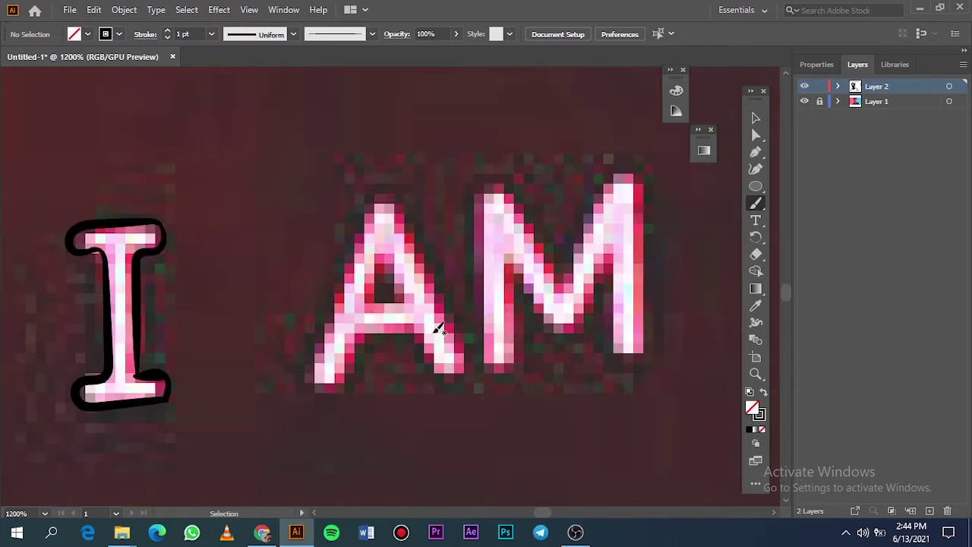
drag(578, 266, 647, 175)
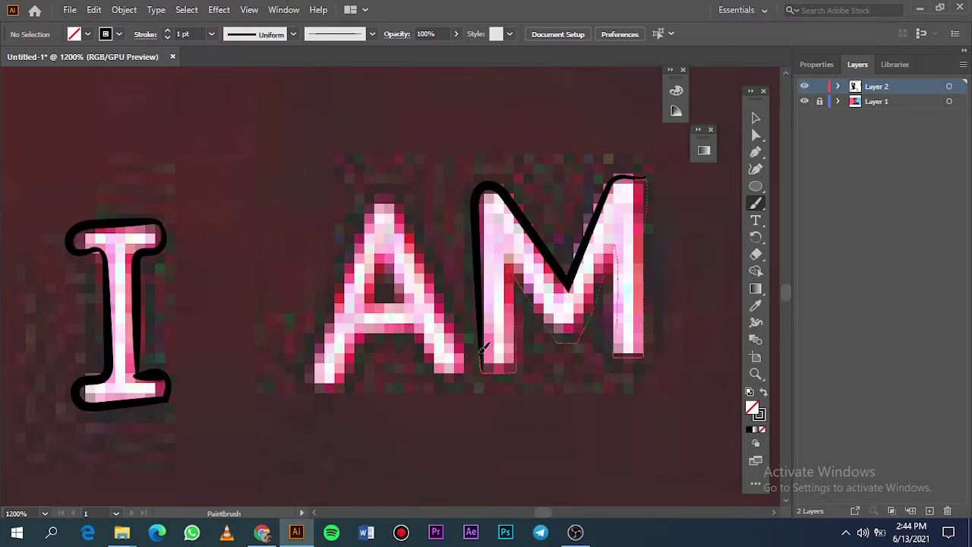
drag(475, 226, 477, 204)
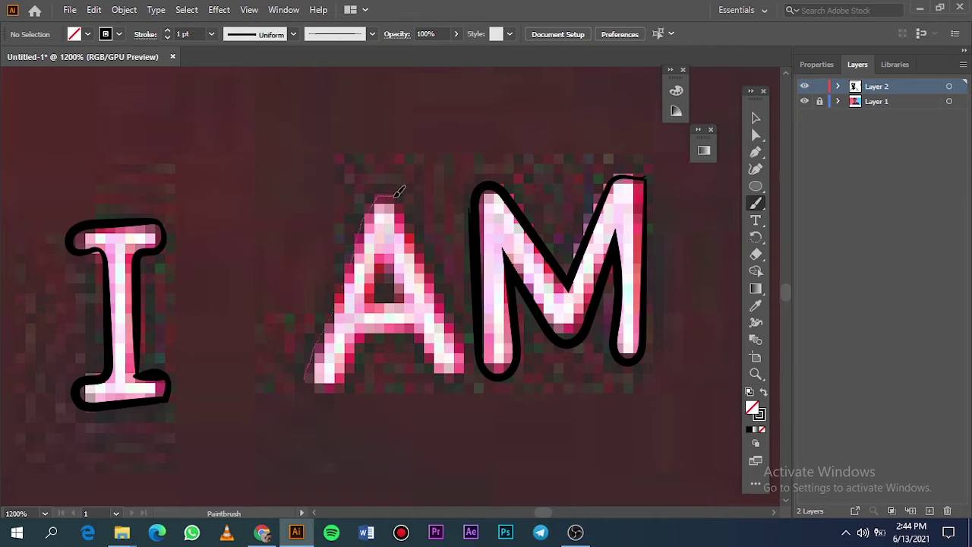
drag(471, 359, 475, 368)
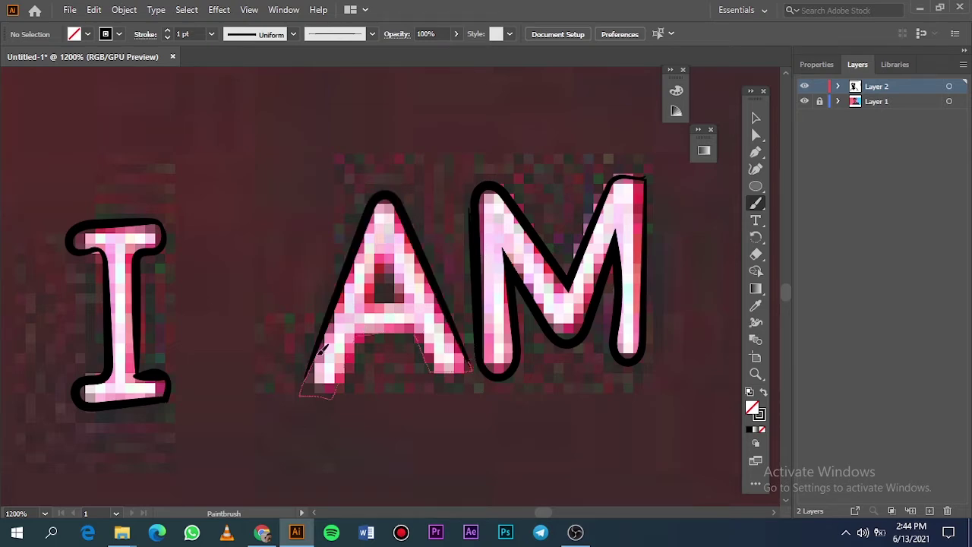
drag(322, 351, 326, 342)
key(ctrl+0)
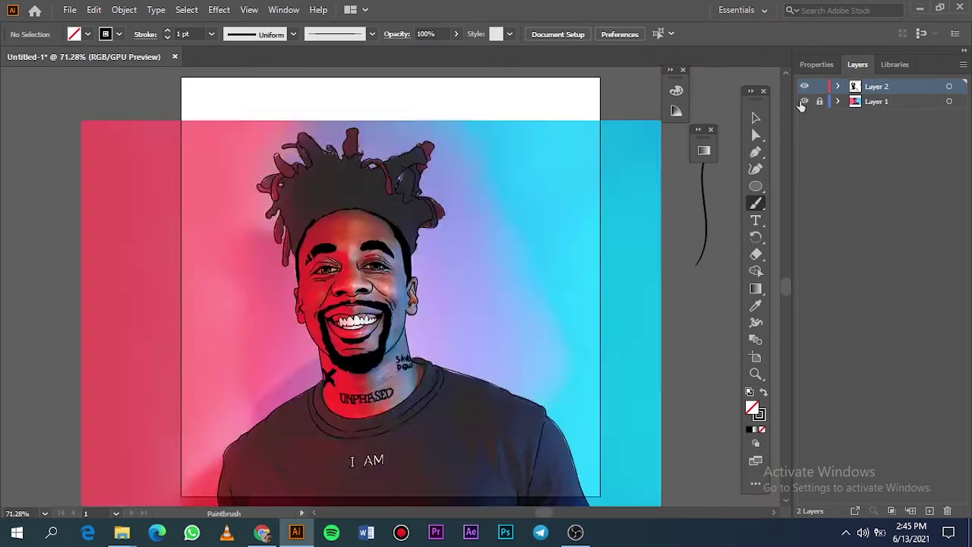
- Hide Layer 1 and add a black-filled rectangle along the artboard's lower edge, covering the overhanging shirt lines
click(804, 101)
scroll(395, 304, down, 3)
key(m)
drag(206, 395, 610, 426)
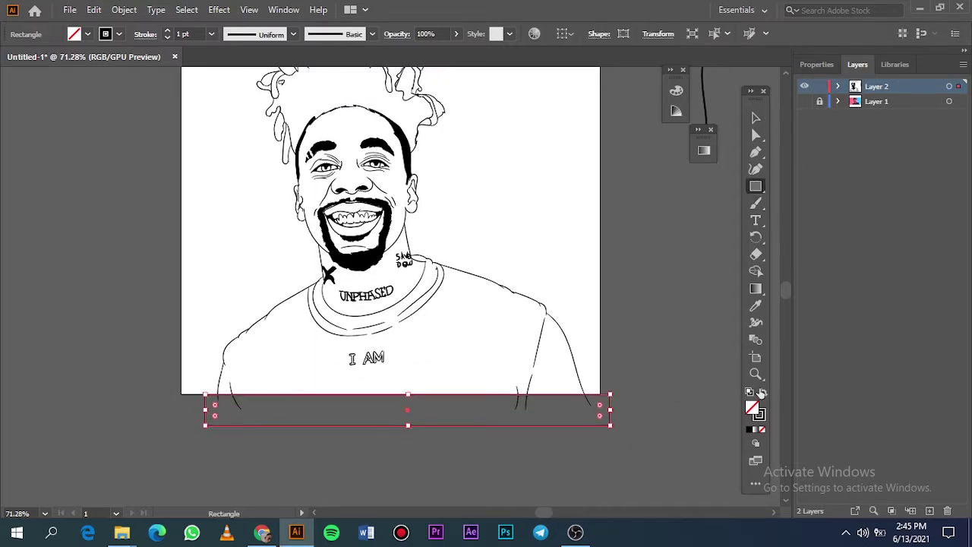
click(762, 393)
- Select the whole line art with the black rectangle and expand the strokes into black filled shapes
key(v)
scroll(634, 158, up, 3)
drag(634, 91, 190, 490)
click(124, 12)
click(179, 189)
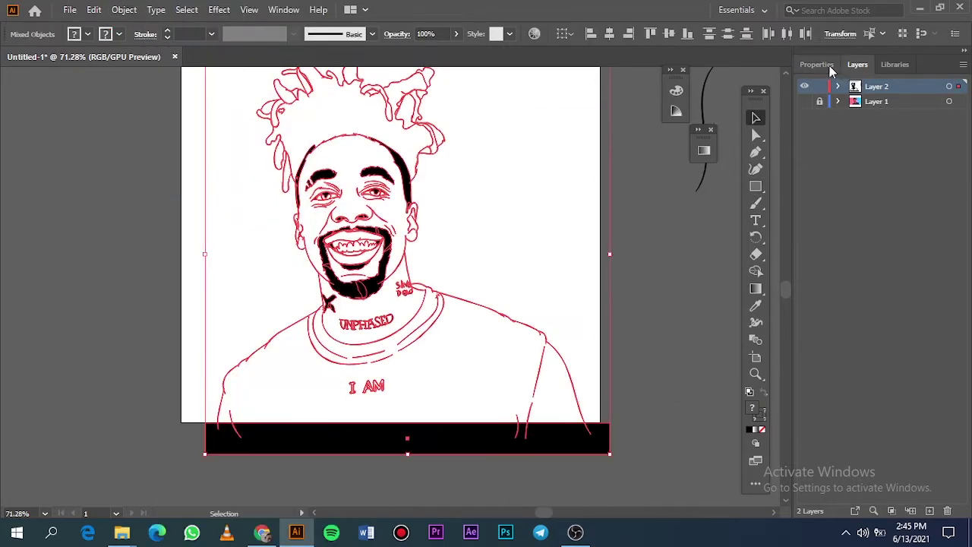
click(832, 67)
click(697, 390)
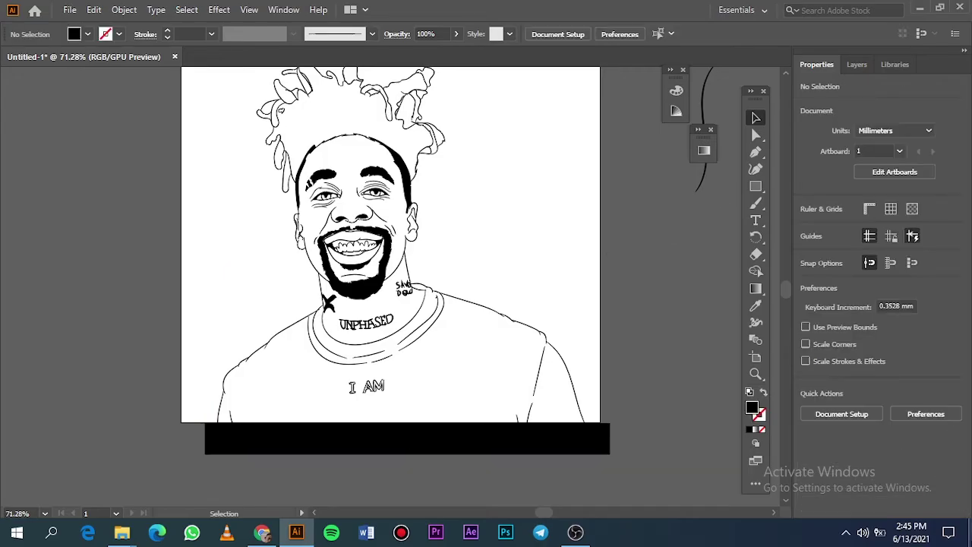
- Place the shades.pdf colour palette from the file folder outside the artboard, beside the portrait
key(super+d)
key(alt+Tab)
drag(237, 37, 223, 192)
scroll(226, 357, left, 5)
drag(522, 127, 126, 199)
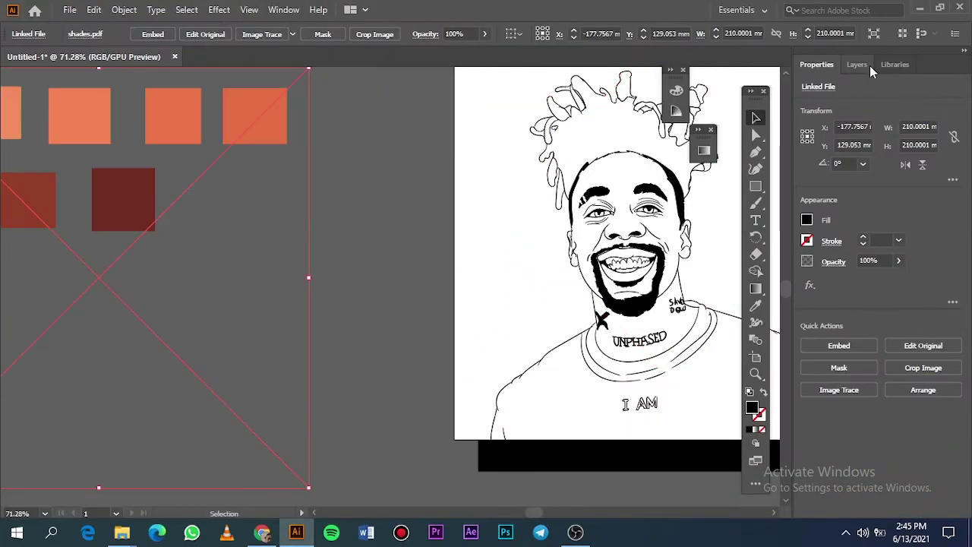
- Duplicate Layer 2 and lock the copy
click(869, 69)
drag(883, 87, 930, 511)
click(820, 87)
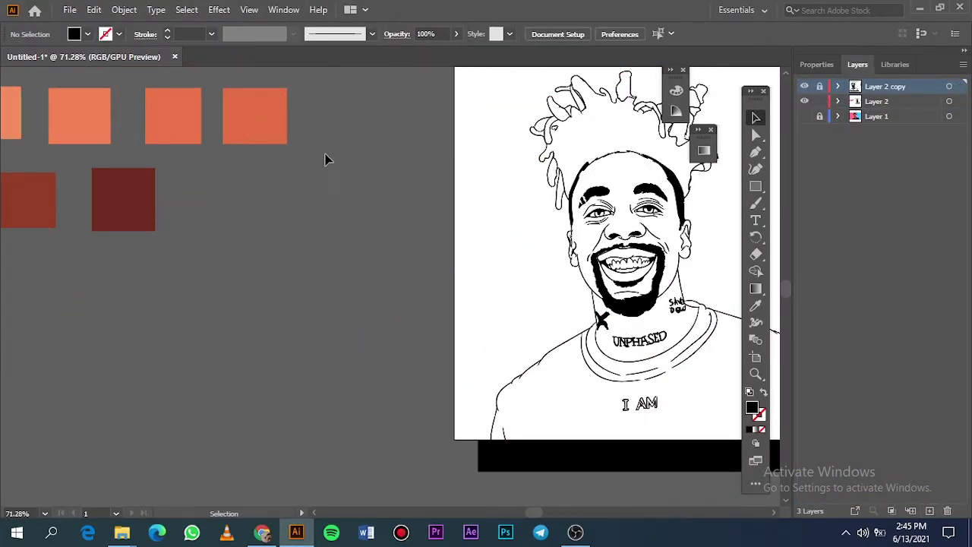
- Reposition the shades palette and sample its reddish-brown swatch as the fill colour
drag(257, 126, 287, 161)
click(804, 116)
click(805, 116)
scroll(304, 205, left, 3)
key(i)
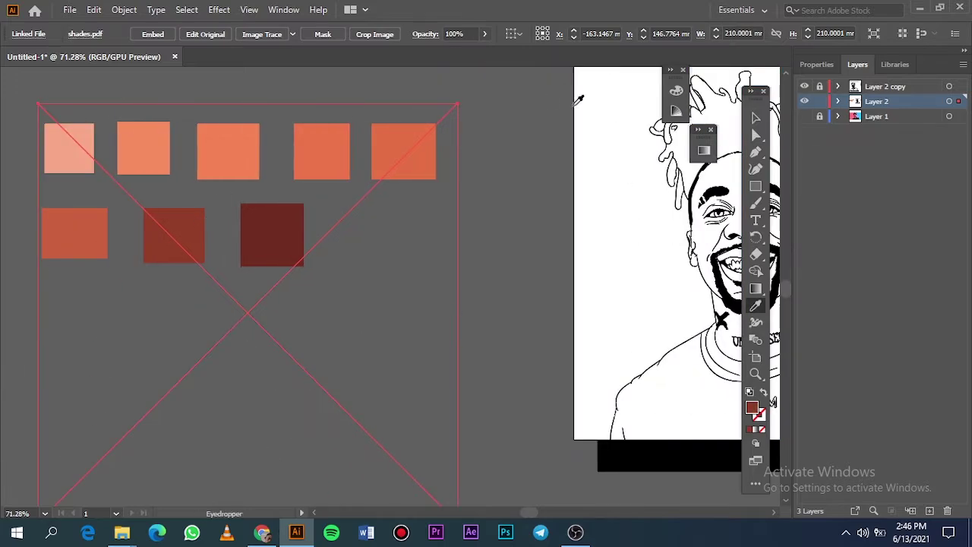
- Draw a reddish-brown rectangle over the whole portrait on Layer 2 and send it to the back
scroll(647, 232, right, 5)
scroll(647, 232, up, 2)
key(m)
mouse_move(382, 150)
mouse_down()
mouse_move(549, 402)
mouse_move(726, 432)
mouse_up()
key(ctrl+z)
scroll(540, 395, down, 2)
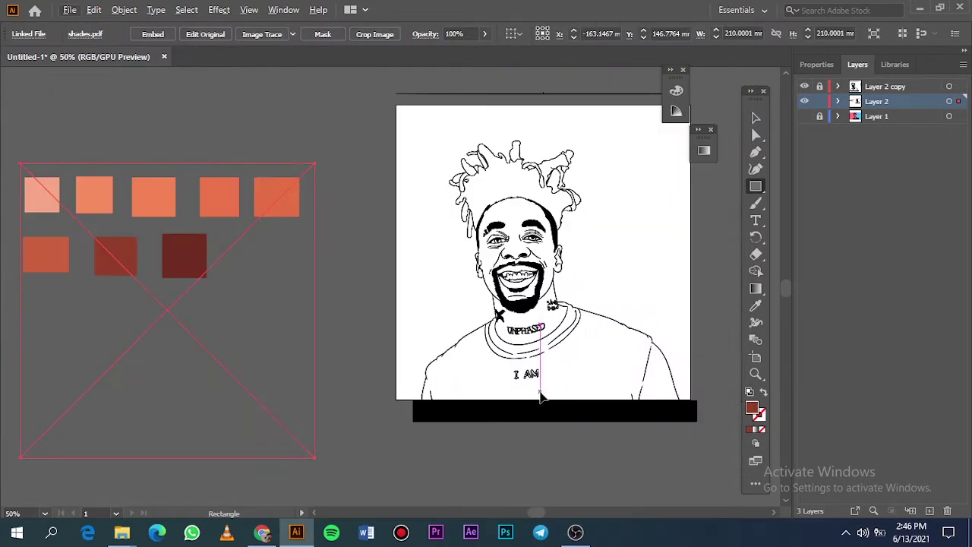
scroll(541, 396, right, 1)
mouse_move(367, 124)
mouse_down()
mouse_move(641, 428)
mouse_move(675, 441)
mouse_up()
right_click(597, 206)
mouse_move(631, 445)
click(803, 494)
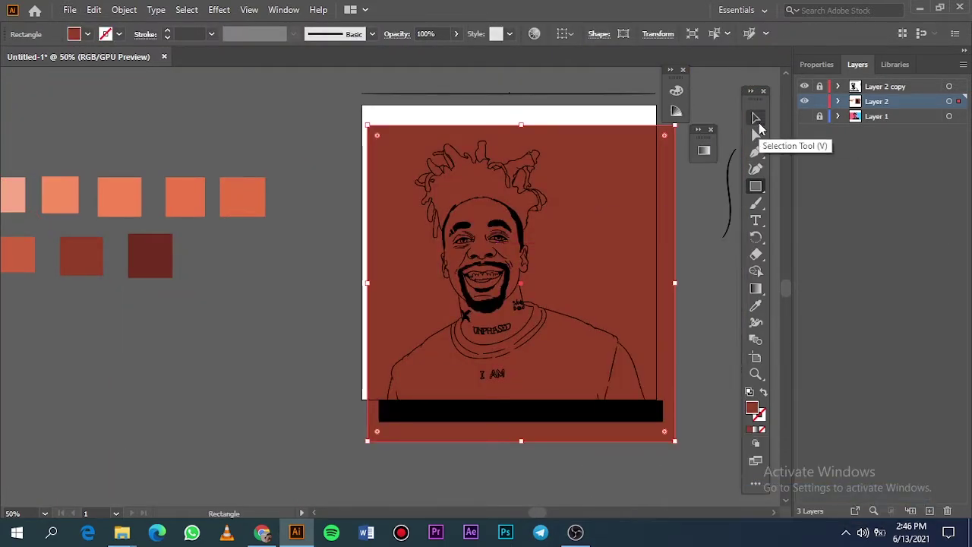
click(756, 306)
click(100, 241)
key(ctrl+z)
- Divide the brown rectangle by the line art with Pathfinder and delete the background region inside the isolated group
click(755, 120)
drag(324, 121, 652, 440)
click(817, 64)
click(959, 415)
click(812, 490)
double_click(654, 438)
key(Delete)
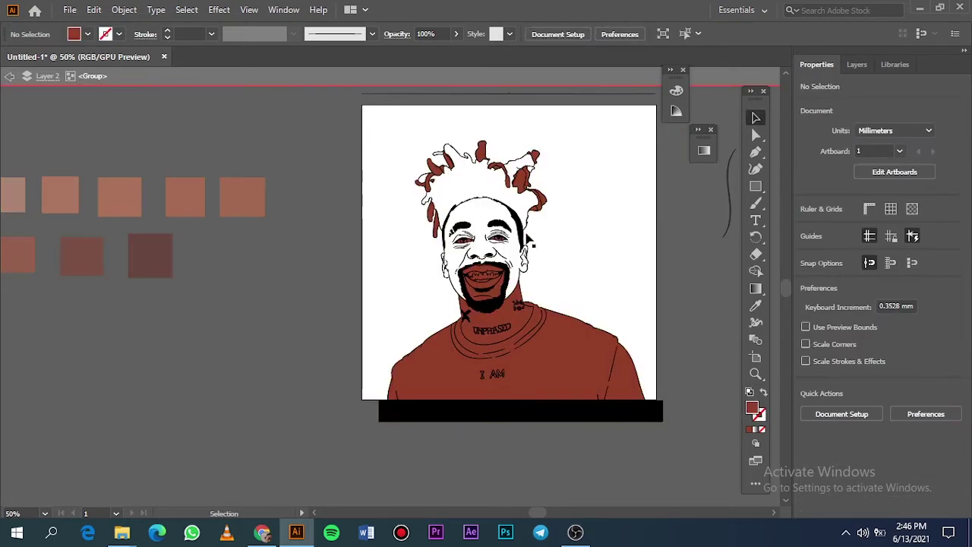
- Examine the face and dreadlock outlines for gaps in the brown fill and undo the fill division
scroll(530, 224, up, 4)
scroll(542, 301, down, 2)
scroll(203, 357, up, 5)
scroll(202, 357, down, 6)
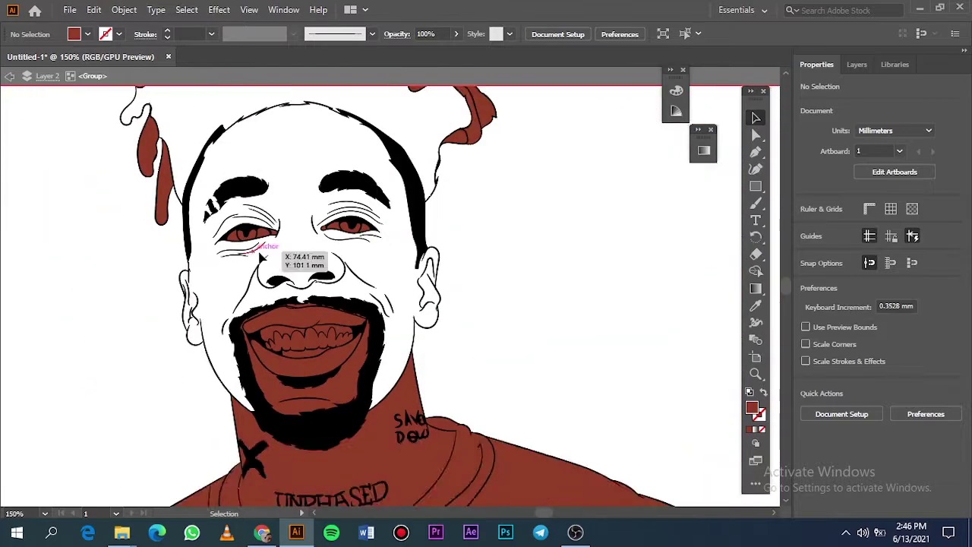
scroll(261, 228, up, 3)
scroll(261, 206, up, 5)
scroll(276, 139, down, 4)
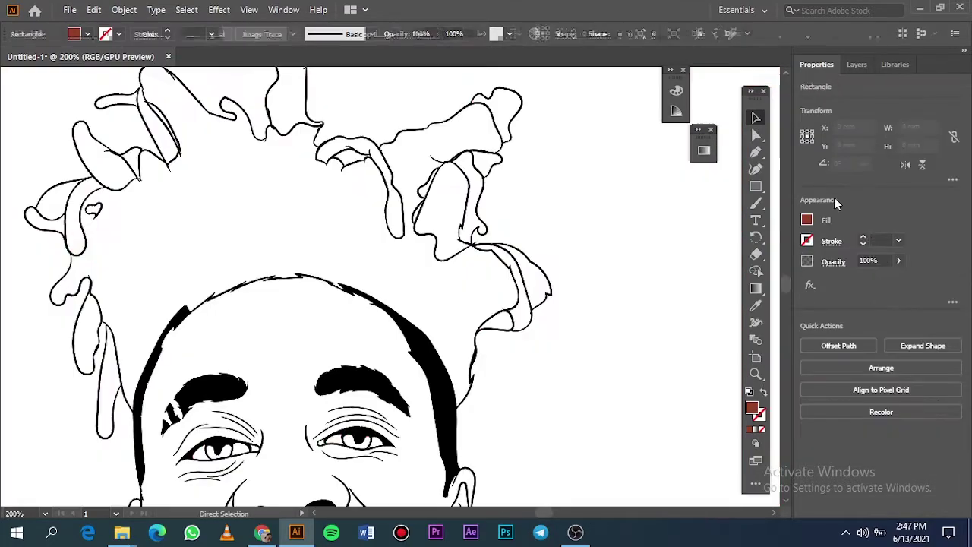
- Extend the open end of the red-side earlobe outline so it meets the jaw line
click(857, 63)
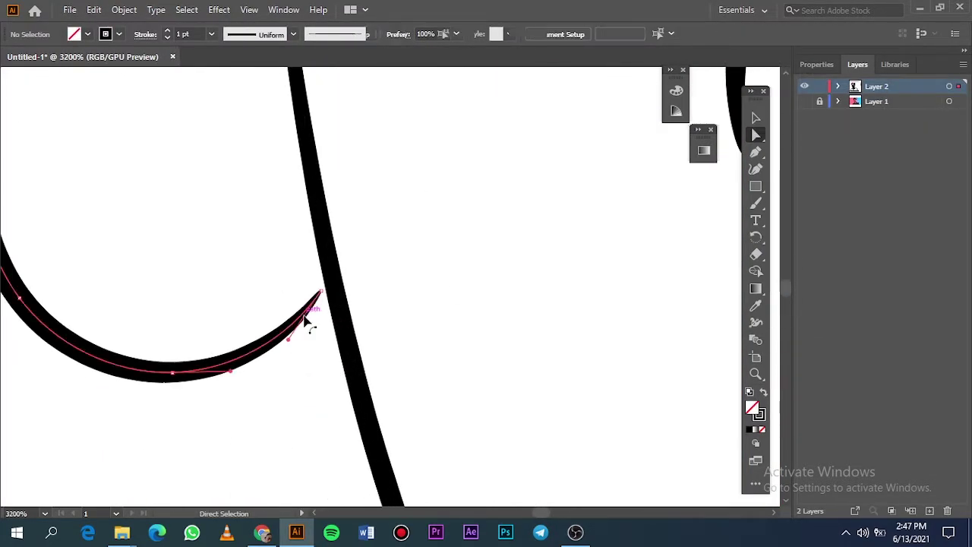
drag(321, 291, 333, 275)
click(506, 306)
scroll(508, 306, down, 6)
scroll(506, 307, up, 4)
scroll(507, 307, right, 2)
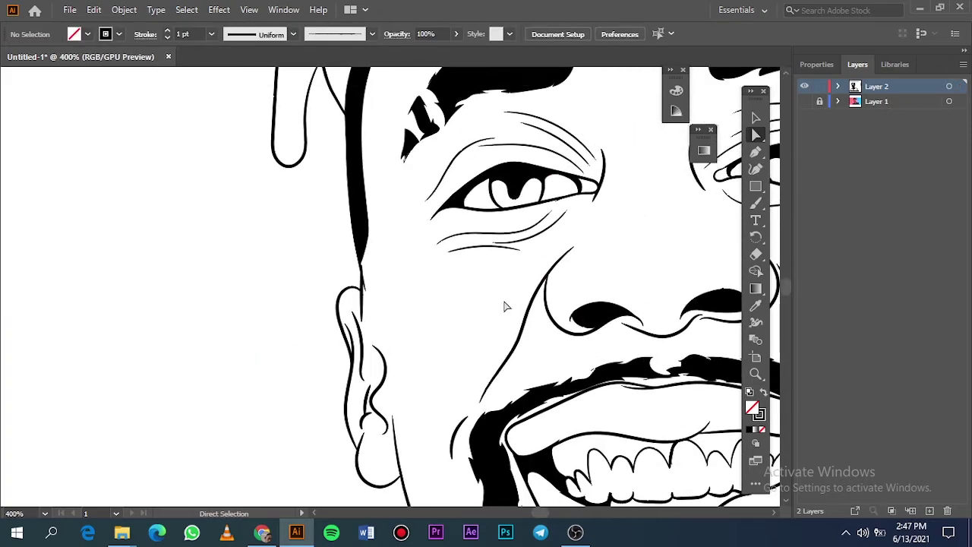
- Close the gap beside the upright top dreadlock by extending the small curl's end anchor into its outline
scroll(507, 306, down, 3)
scroll(548, 363, up, 6)
scroll(548, 363, down, 5)
scroll(197, 302, up, 2)
scroll(228, 236, down, 3)
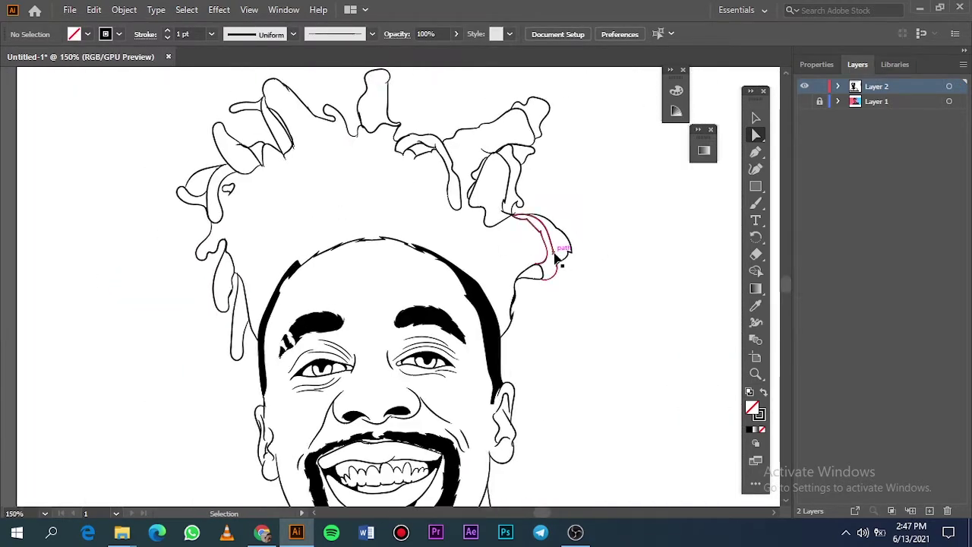
scroll(502, 209, up, 2)
scroll(184, 75, up, 5)
scroll(397, 187, up, 3)
drag(485, 112, 521, 98)
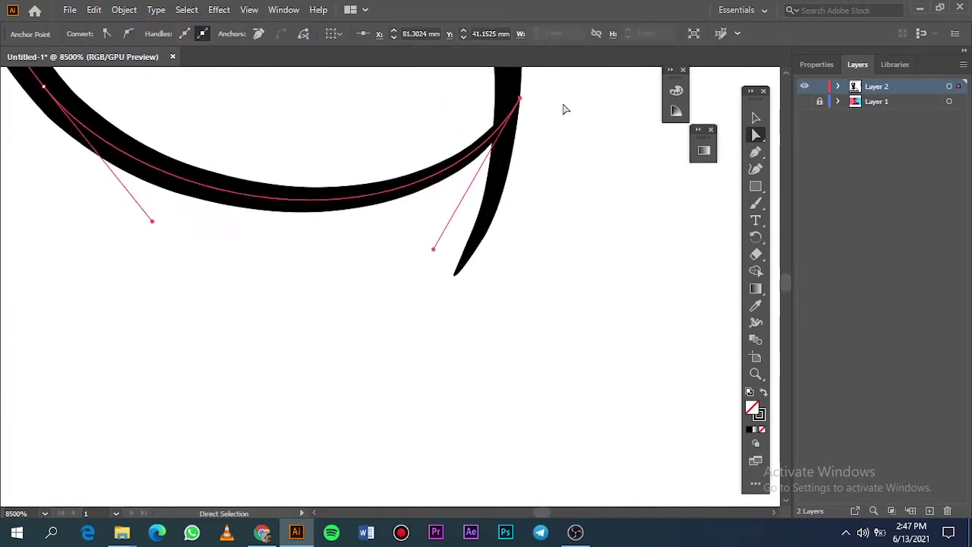
click(564, 109)
scroll(517, 215, down, 6)
scroll(514, 215, down, 6)
- Expand the corrected line art together with the black rectangle and duplicate Layer 2 as a locked copy
key(v)
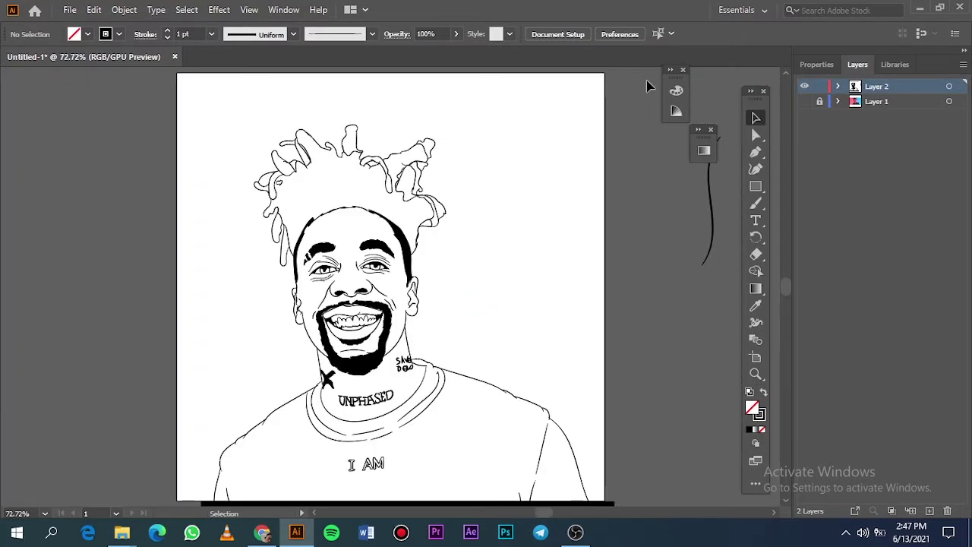
drag(560, 503, 560, 504)
scroll(559, 255, down, 2)
click(125, 13)
click(812, 64)
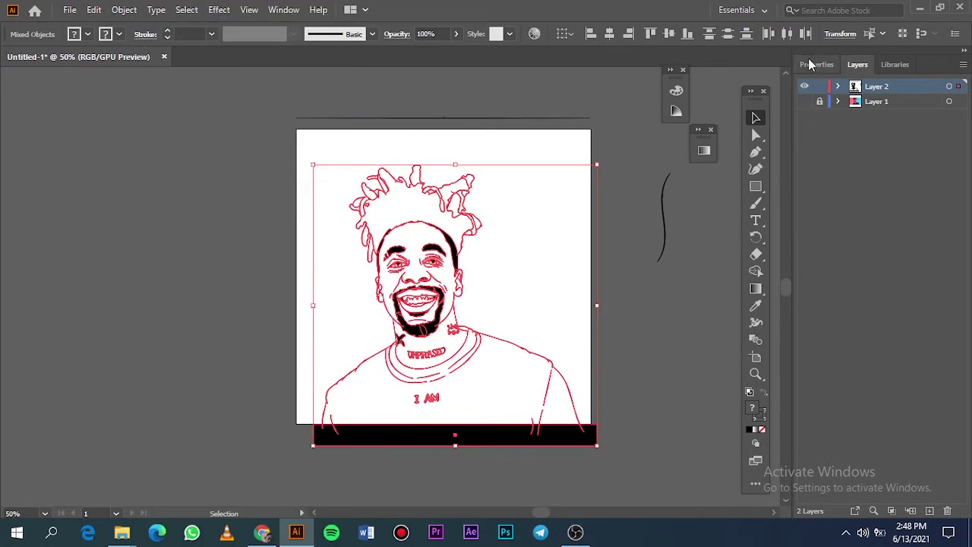
click(600, 415)
click(858, 65)
drag(882, 90, 930, 510)
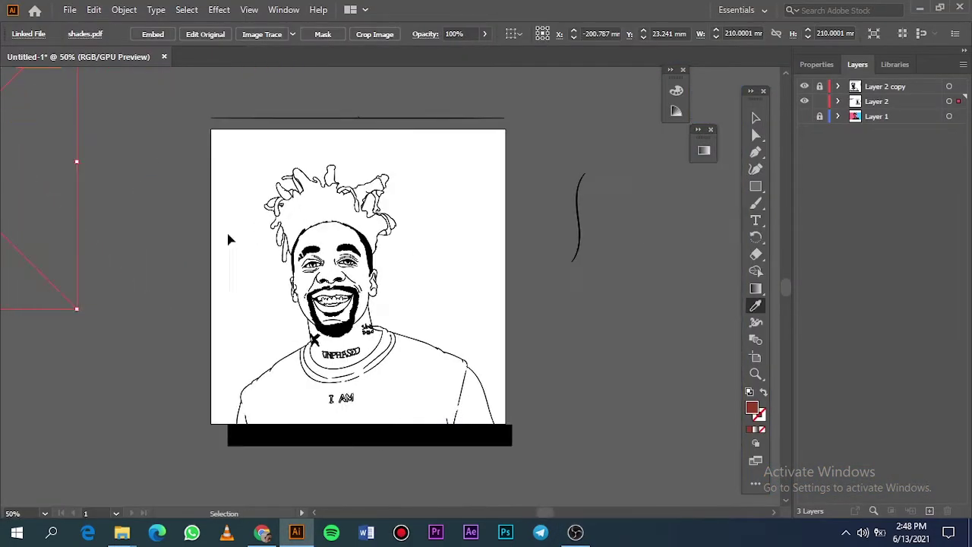
- Cover the portrait with a new reddish-brown rectangle on Layer 2 and send it to the back
drag(228, 149, 508, 463)
right_click(442, 288)
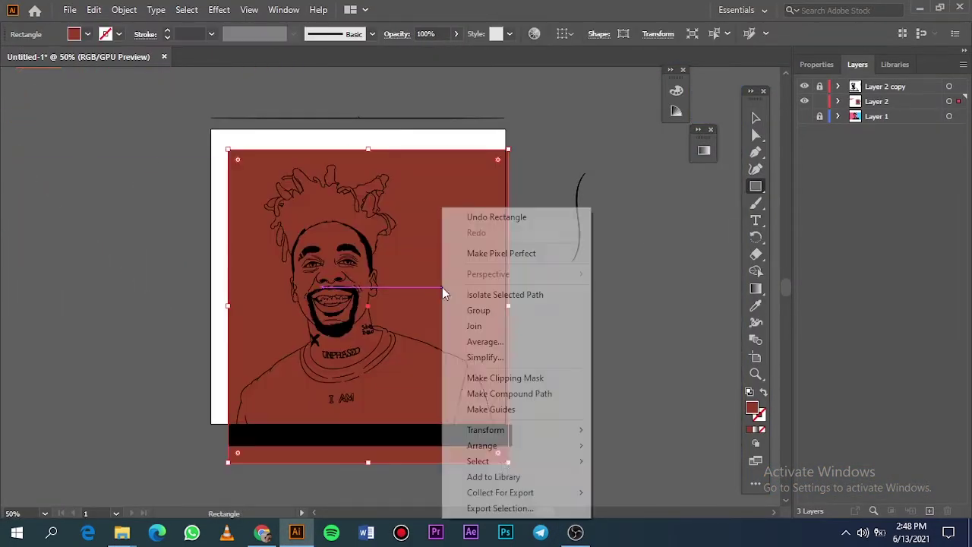
mouse_move(479, 446)
click(619, 490)
- Divide the new brown rectangle by the corrected line art and delete the background piece in isolation mode
click(756, 118)
drag(522, 138, 237, 414)
click(817, 65)
click(953, 415)
click(812, 486)
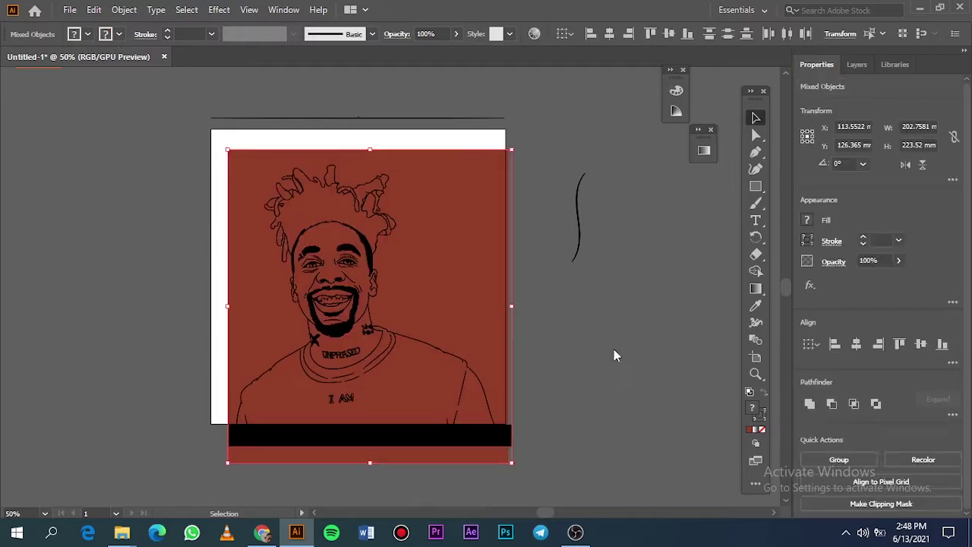
double_click(451, 289)
click(452, 289)
key(Delete)
- Examine the dreadlock outlines for remaining gaps in the fill and undo the division back to plain line art
scroll(321, 239, up, 6)
scroll(321, 238, down, 1)
scroll(602, 233, down, 2)
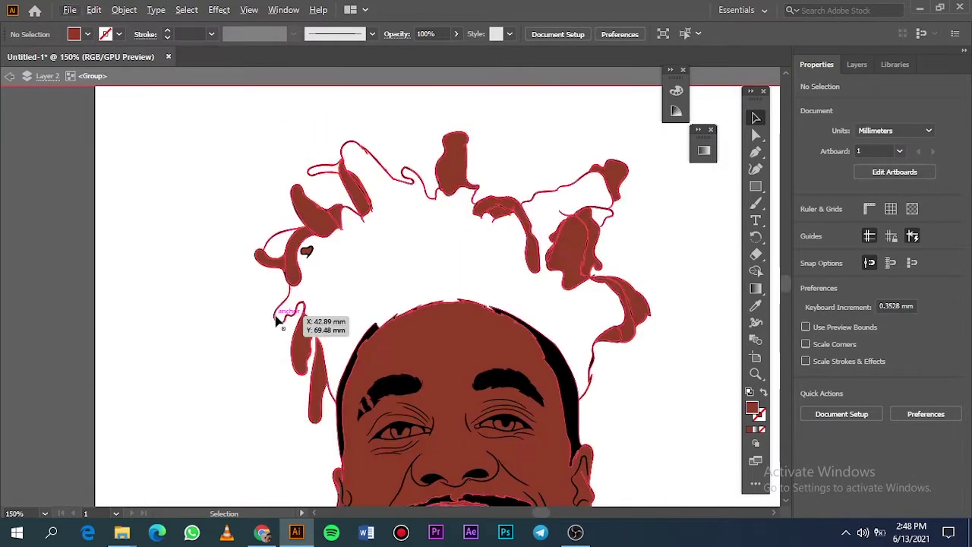
scroll(280, 267, up, 5)
scroll(191, 181, up, 3)
key(ctrl+z)
key(ctrl+z)
key(ctrl+z)
key(ctrl+z)
- Extend the loose line end above the red-side curled dreadlock until it meets that lock's outline
click(857, 65)
key(ctrl+shift+a)
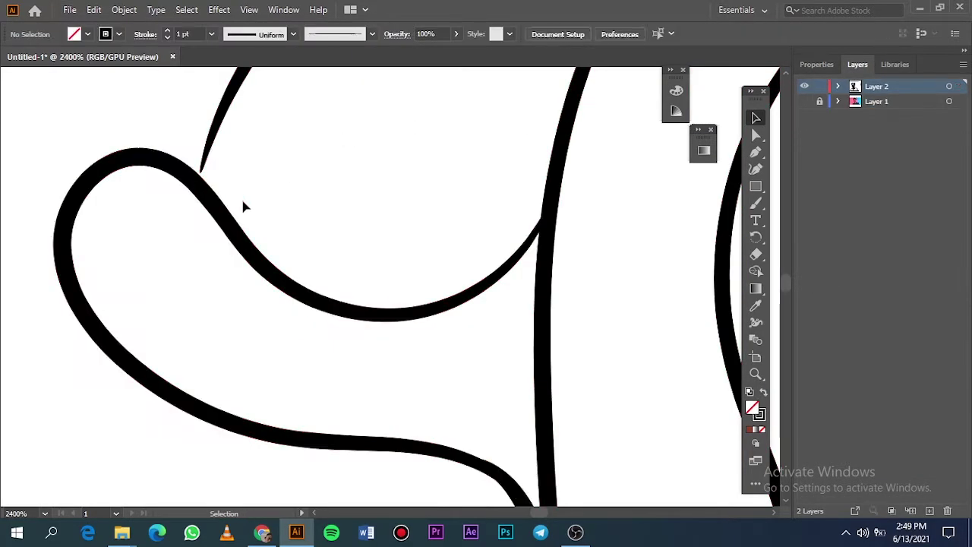
key(a)
scroll(517, 275, down, 3)
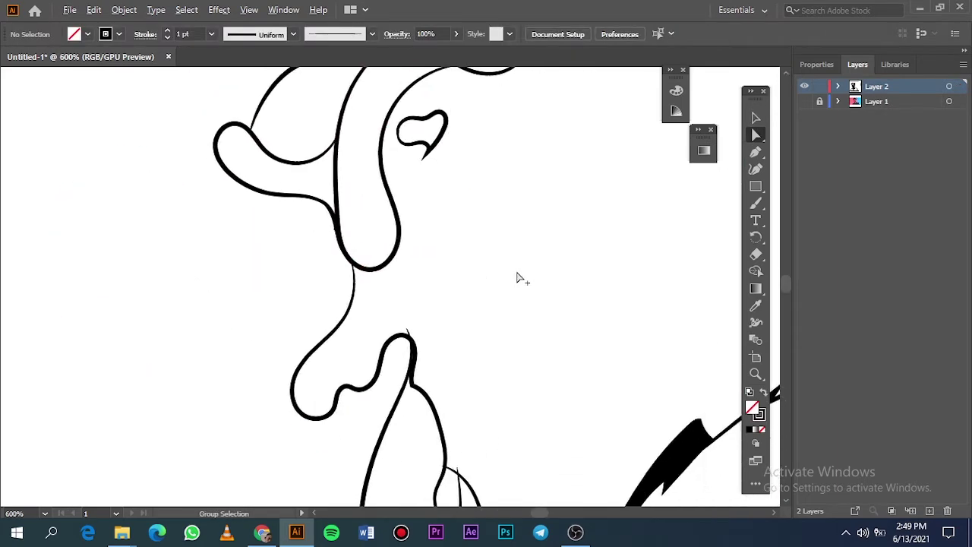
- Extend the open line ends at the base of the upper red-side dreadlocks into the neighbouring strokes
scroll(509, 276, up, 9)
drag(578, 156, 629, 169)
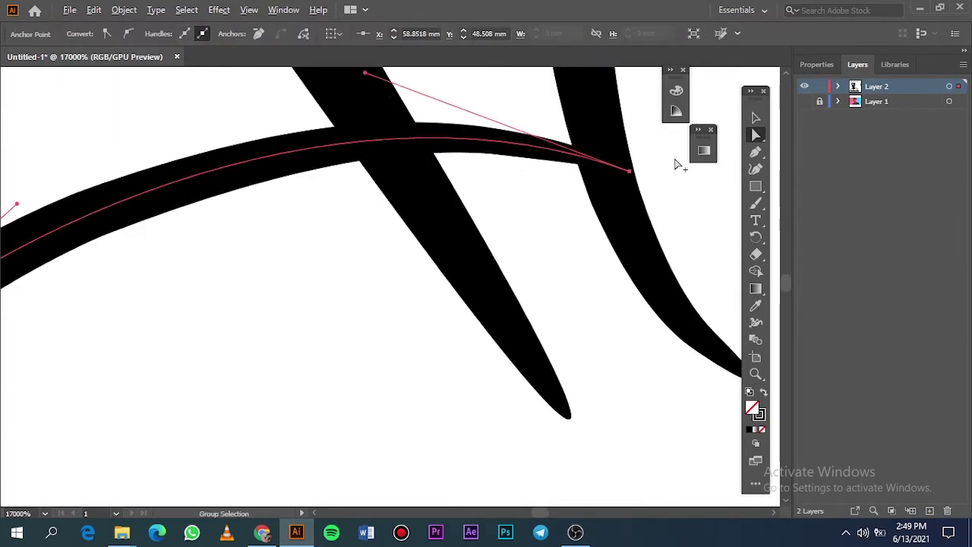
scroll(658, 186, down, 8)
scroll(387, 102, up, 5)
click(387, 102)
scroll(591, 87, up, 1)
drag(594, 119, 616, 121)
click(439, 216)
- Pull two more open dreadlock line ends into the strokes they should join
scroll(439, 216, down, 3)
click(493, 311)
scroll(485, 310, up, 4)
drag(526, 354, 537, 357)
click(640, 187)
scroll(642, 188, right, 5)
drag(328, 130, 380, 137)
click(476, 103)
- Extend the tapering curve's end anchor into the adjacent dreadlock outline to close the gap
scroll(476, 103, down, 6)
scroll(505, 146, down, 3)
scroll(372, 139, up, 6)
click(476, 134)
scroll(476, 135, down, 7)
scroll(543, 335, up, 4)
scroll(545, 335, down, 2)
scroll(471, 455, up, 7)
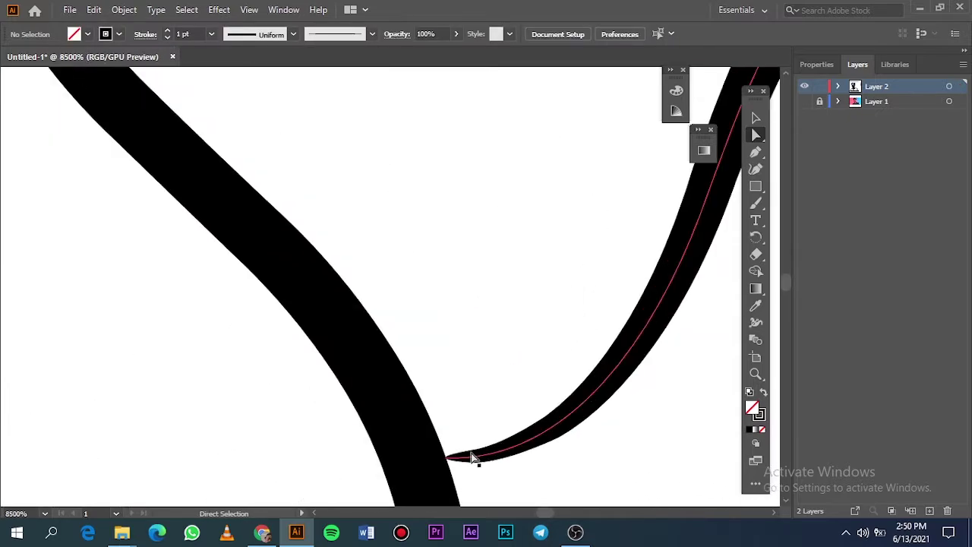
drag(451, 456, 417, 458)
click(443, 406)
- Pull the thin curve's end anchor deeper into the thick tapered stroke it meets
scroll(443, 406, down, 7)
scroll(366, 310, up, 4)
click(344, 272)
scroll(369, 325, up, 4)
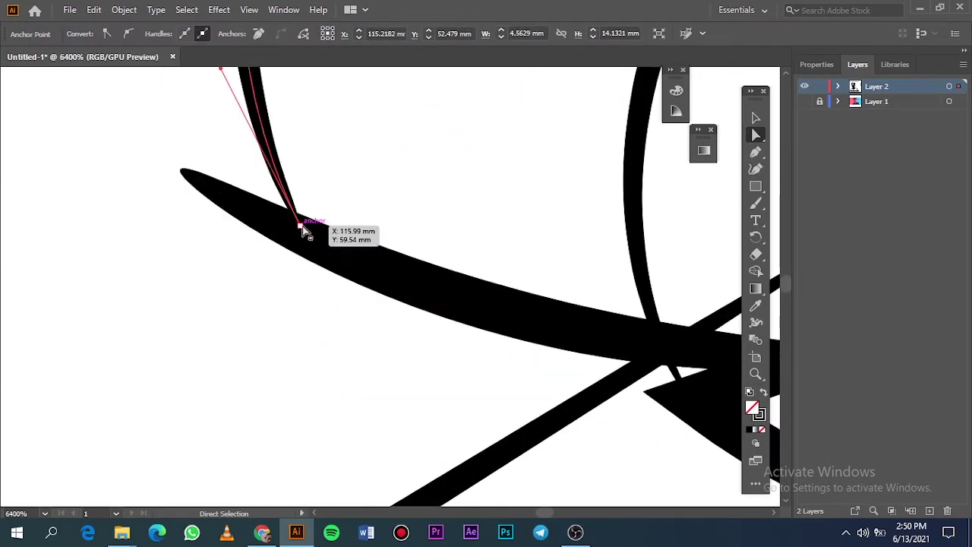
drag(300, 228, 308, 245)
click(328, 304)
- Extend the open line ends around the small hooked curl until they meet the neighbouring strokes
scroll(327, 304, down, 6)
scroll(379, 311, down, 3)
scroll(483, 332, down, 2)
scroll(365, 330, up, 2)
scroll(365, 330, down, 2)
scroll(358, 241, up, 6)
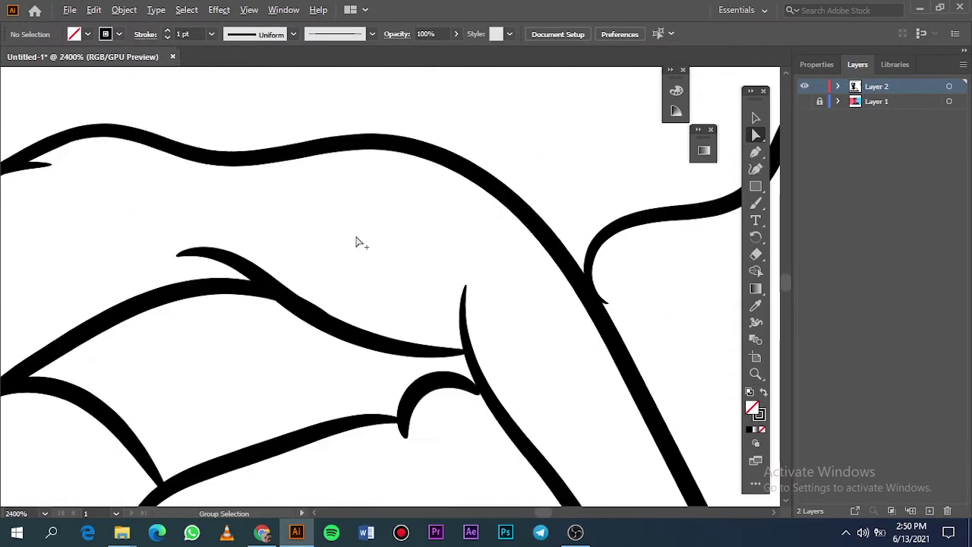
drag(472, 387, 483, 390)
click(450, 422)
drag(393, 421, 399, 422)
- Pull the overshooting line tip back inside the thick outline and move one more loose end into its neighbouring stroke
click(609, 307)
drag(610, 306, 595, 304)
click(484, 365)
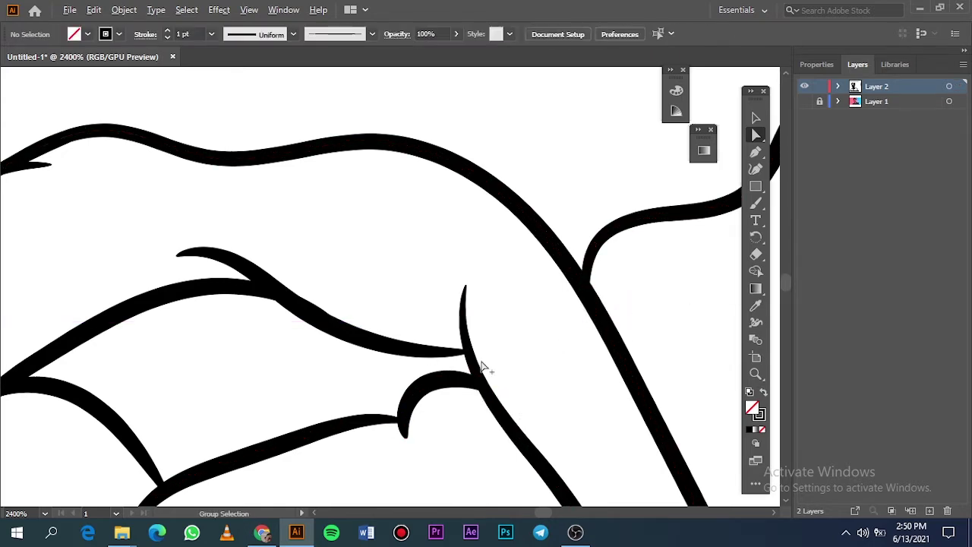
scroll(485, 366, down, 7)
scroll(405, 346, up, 6)
drag(269, 322, 257, 315)
click(365, 288)
scroll(435, 271, down, 6)
scroll(269, 266, down, 3)
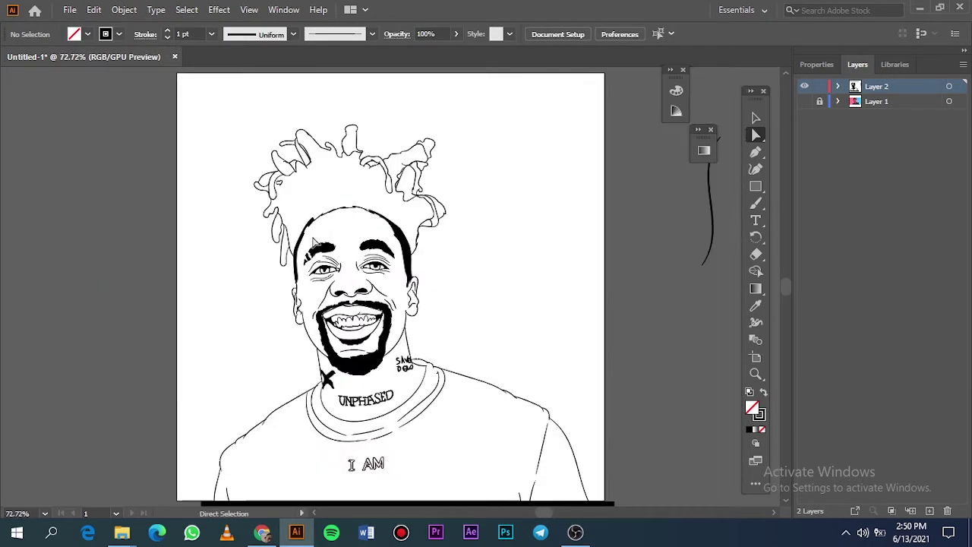
- Expand the appearance of the whole portrait line art
drag(247, 134, 441, 460)
scroll(342, 375, down, 2)
drag(274, 247, 461, 461)
click(123, 10)
click(221, 189)
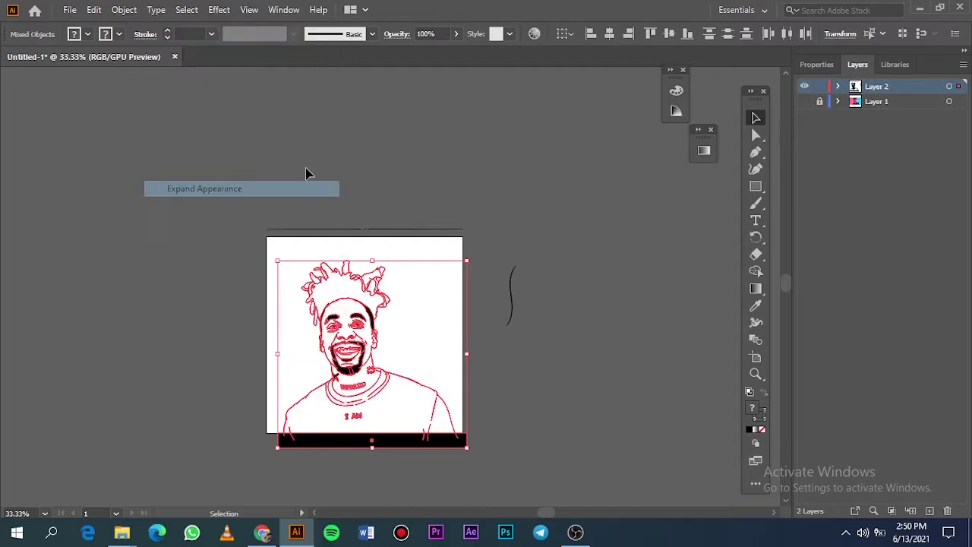
click(816, 65)
key(ctrl+shift+a)
click(857, 64)
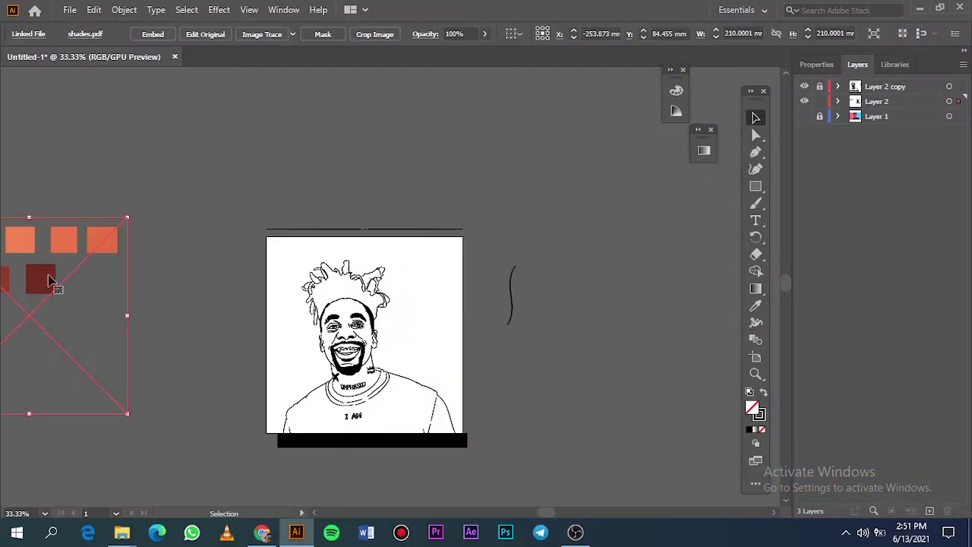
- Draw a brownish-red rectangle covering the whole portrait and send it behind the line art
drag(192, 274, 245, 293)
key(m)
drag(319, 254, 515, 471)
right_click(453, 386)
click(644, 361)
- Divide the brownish-red rectangle along the line art and delete the background piece around the portrait
click(756, 118)
drag(298, 240, 516, 496)
click(817, 65)
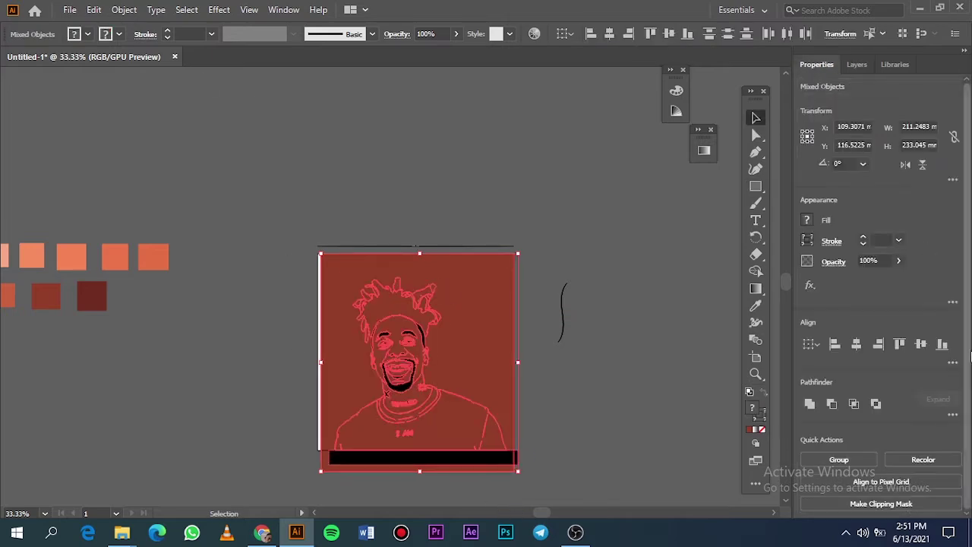
click(648, 341)
double_click(487, 323)
key(Delete)
- Fill the T-shirt shape with near-black
scroll(429, 328, up, 5)
scroll(448, 338, down, 8)
click(473, 352)
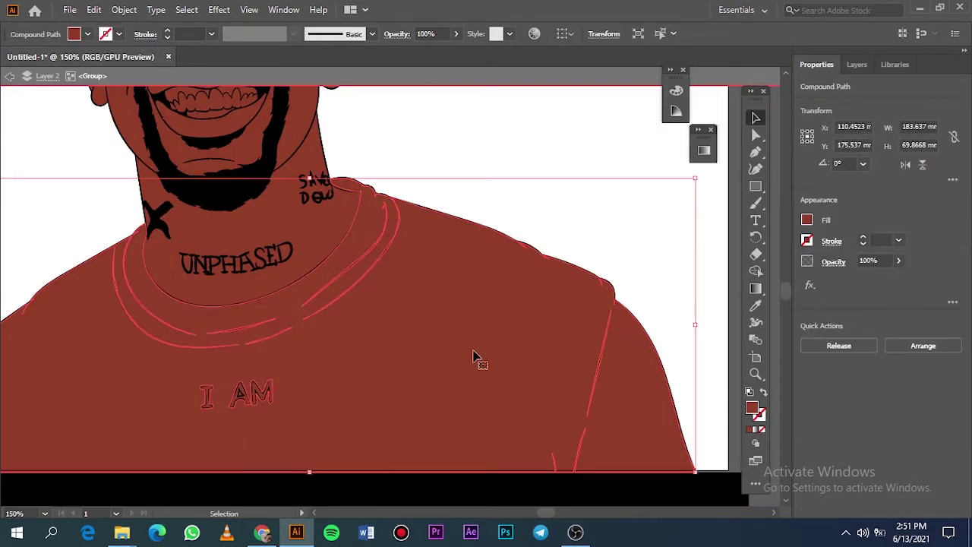
scroll(466, 304, down, 2)
scroll(466, 275, up, 1)
double_click(752, 408)
click(548, 239)
click(886, 80)
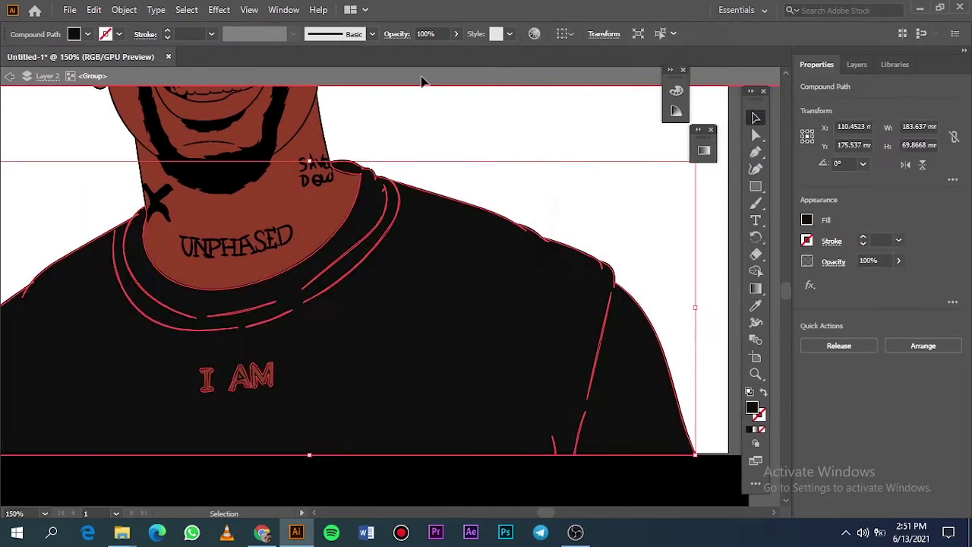
- Fill the "I AM" letters on the shirt with off-white F9F9F9
scroll(251, 303, down, 2)
scroll(194, 355, up, 5)
click(288, 297)
shift+click(490, 297)
shift+click(541, 283)
double_click(752, 408)
click(552, 80)
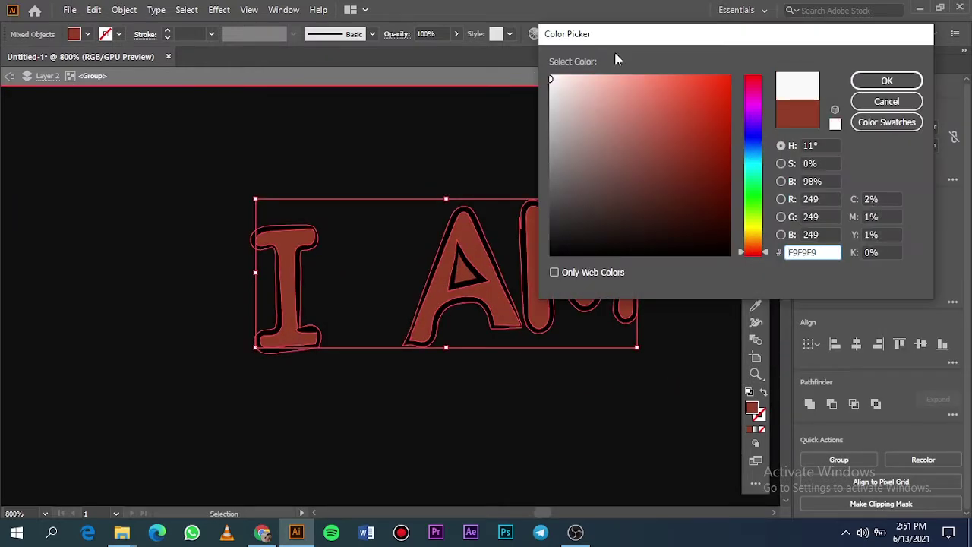
click(886, 81)
- Fill the triangular hole of the letter A with the shirt's near-black colour
click(465, 275)
click(756, 306)
click(756, 118)
scroll(532, 304, down, 7)
click(569, 329)
scroll(433, 243, down, 2)
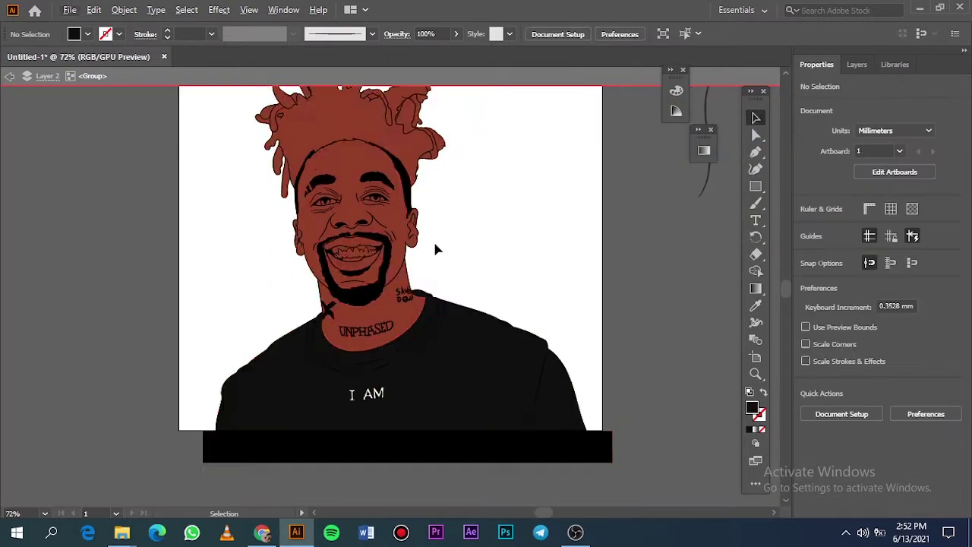
- Fill the upper and lower teeth with light grey F2F2F2
scroll(350, 262, up, 6)
click(262, 268)
shift+click(283, 219)
double_click(752, 408)
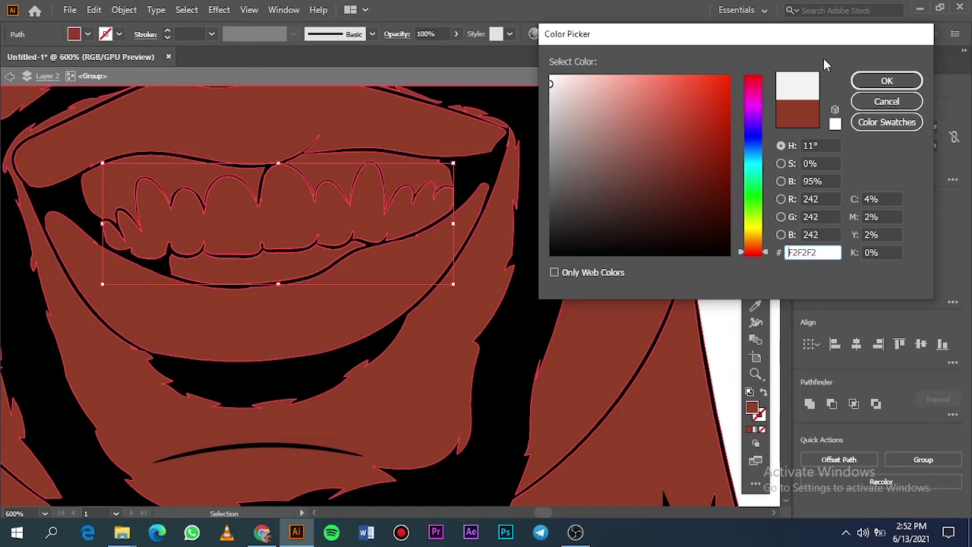
click(887, 81)
- Fill the gum areas above the upper teeth with crimson
click(471, 182)
scroll(415, 221, left, 2)
click(424, 165)
shift+click(274, 174)
double_click(752, 408)
drag(764, 251, 763, 83)
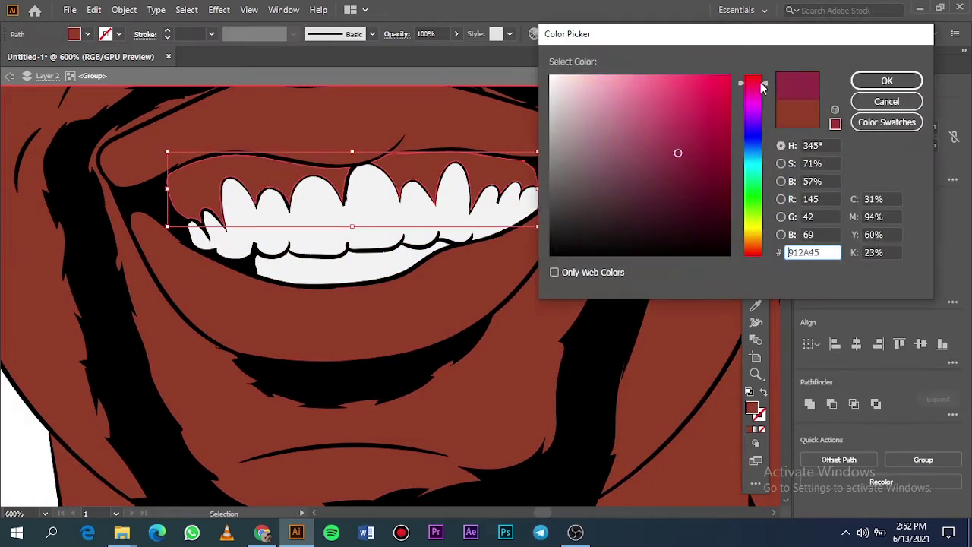
click(886, 81)
click(23, 433)
key(ctrl+0)
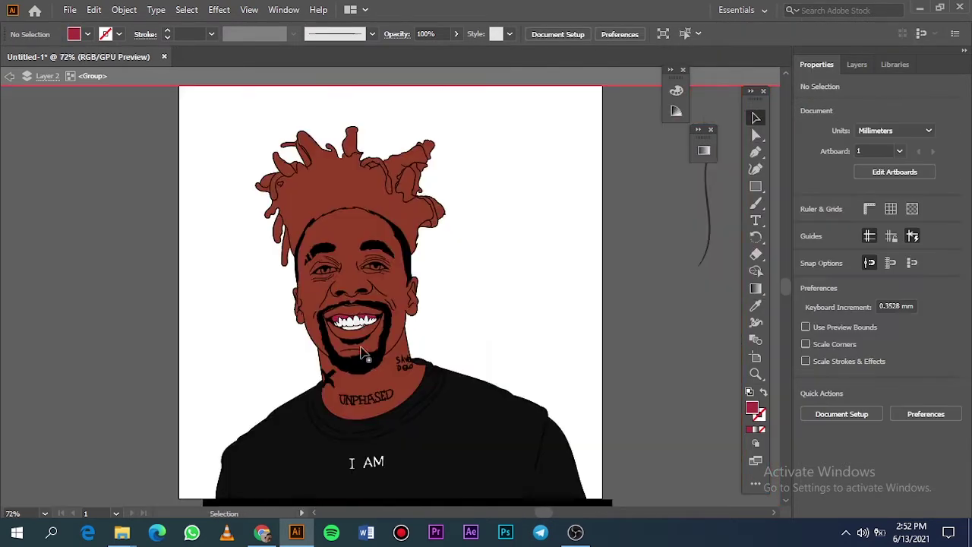
- Fill the lower lip with dusty pink and the upper lip with dark red
scroll(350, 365, up, 5)
click(380, 310)
double_click(752, 408)
click(646, 124)
drag(765, 250, 765, 253)
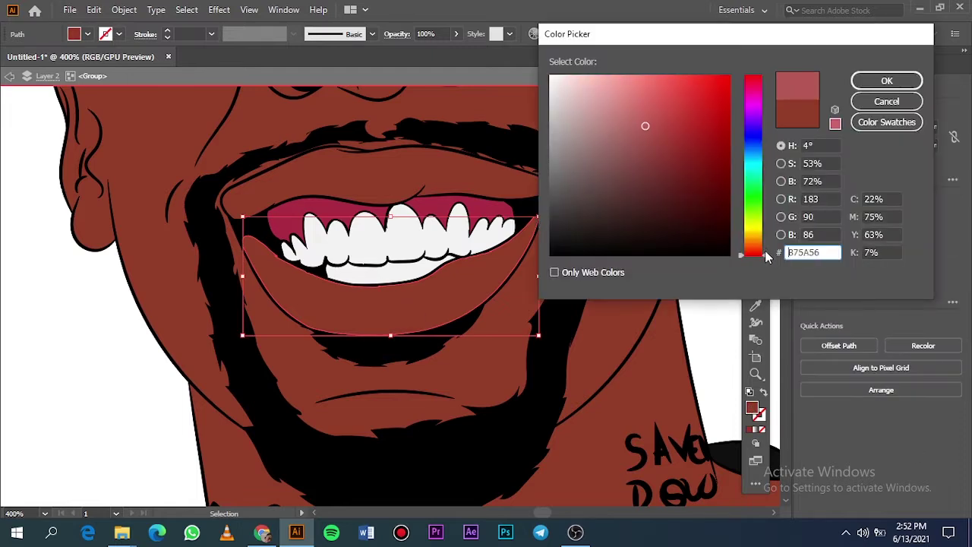
click(885, 81)
click(711, 266)
click(393, 171)
double_click(753, 408)
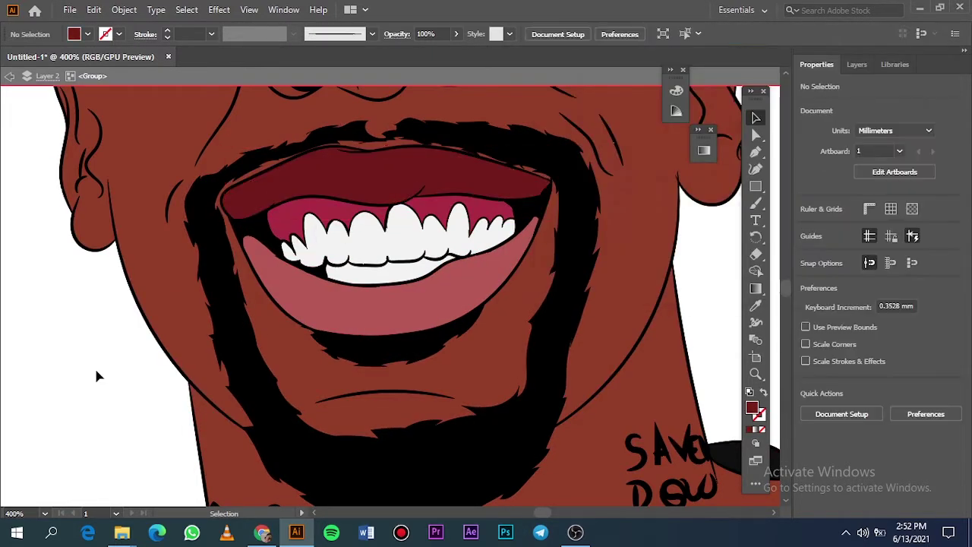
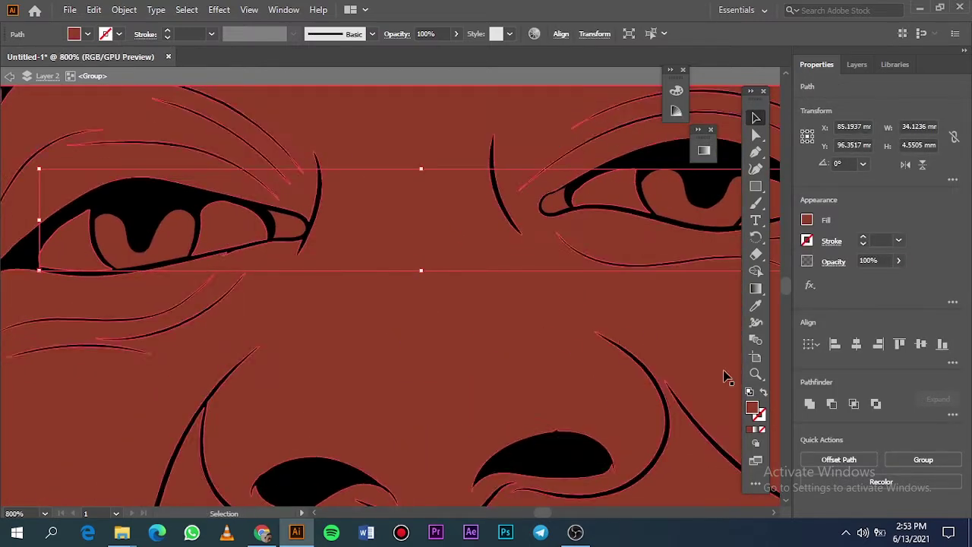
- Fill the whites of both eyes with light grey and the irises with dark brown 330A02
double_click(753, 408)
click(727, 219)
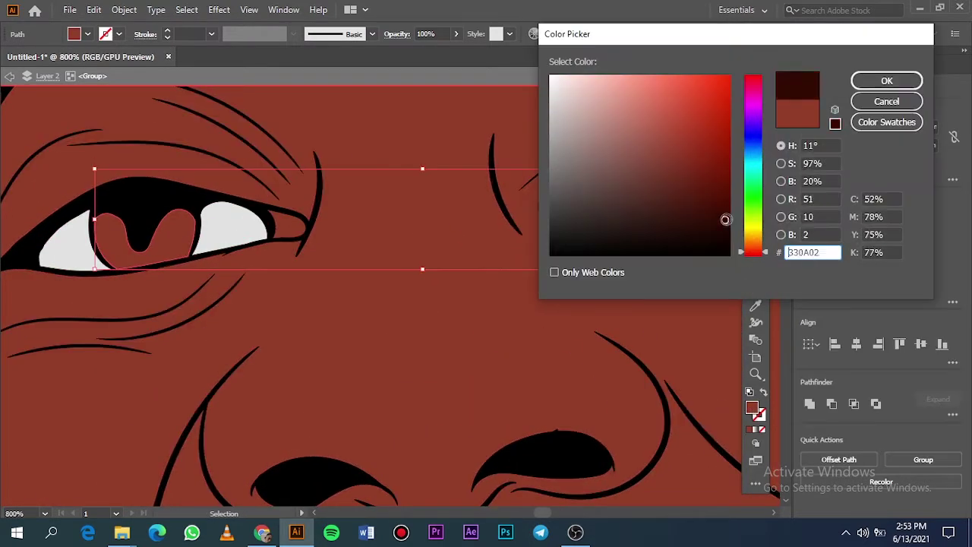
click(887, 82)
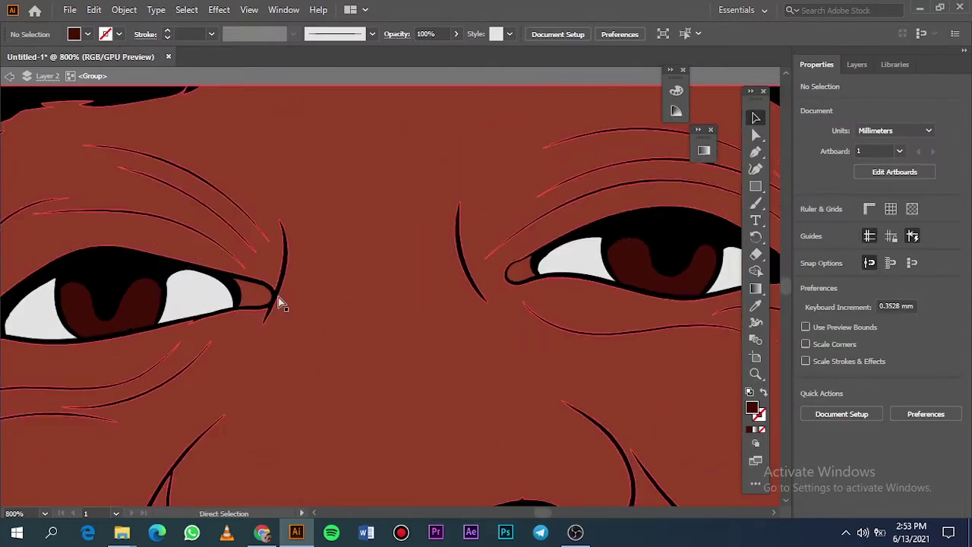
- Fill the inner corners of both eyes with pinkish red
scroll(278, 297, left, 1)
click(536, 270)
shift+click(271, 297)
double_click(753, 408)
drag(754, 88, 754, 79)
click(690, 111)
click(891, 82)
key(ctrl+minus)
key(ctrl+minus)
click(694, 203)
key(ctrl+0)
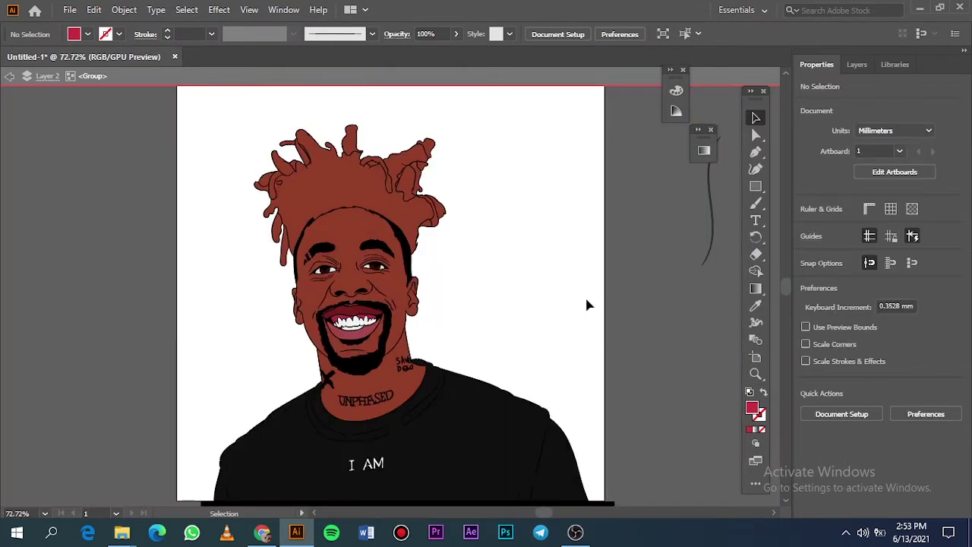
- Fill the main hair area above the forehead with near-black 0F0E0E
scroll(380, 213, up, 6)
click(418, 210)
double_click(752, 408)
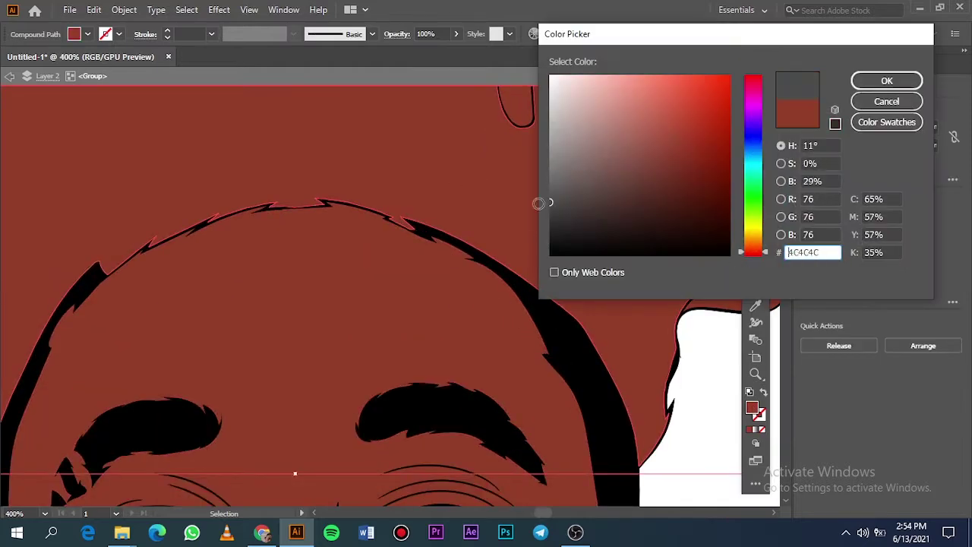
text(111111)
click(874, 80)
click(93, 9)
click(364, 260)
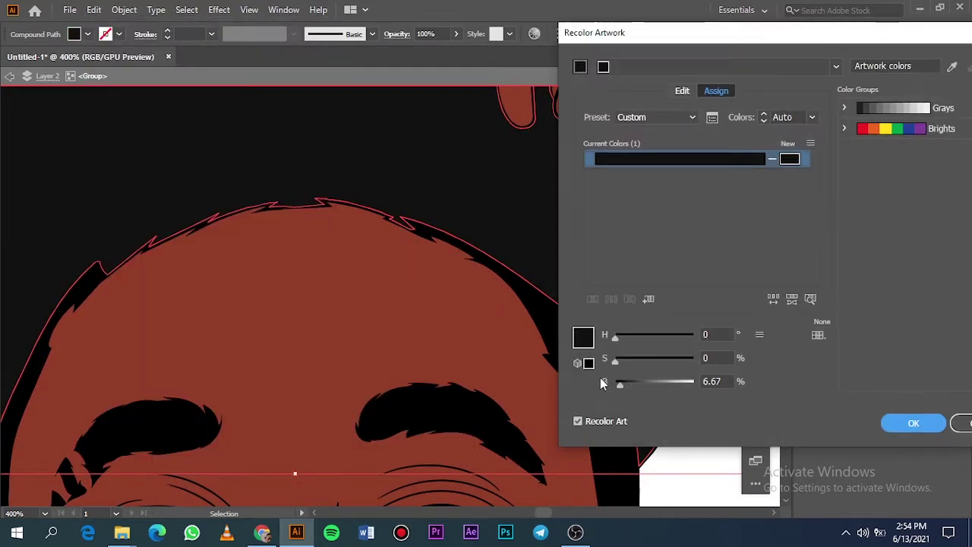
click(914, 423)
double_click(752, 408)
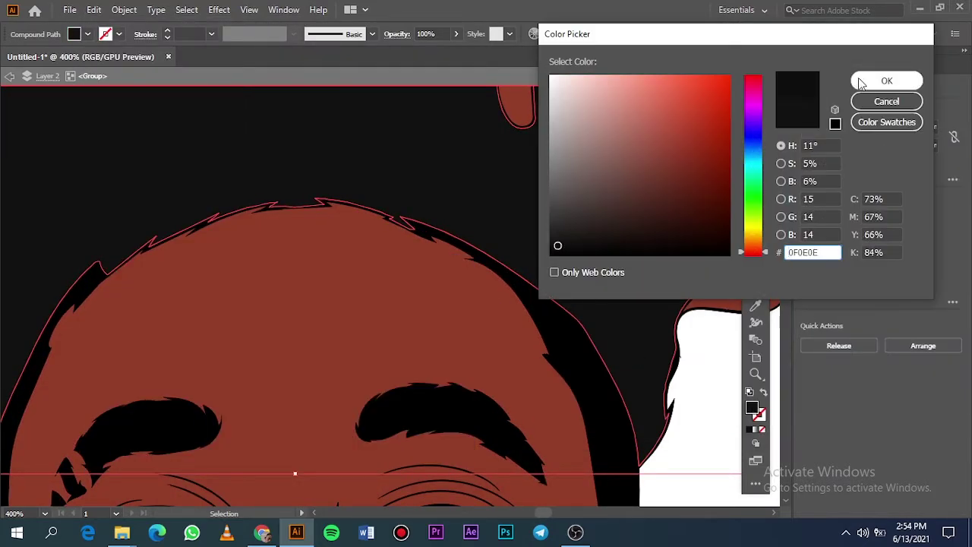
click(885, 80)
key(ctrl+0)
click(721, 370)
- Select the two outer tip pieces of the lowest curled dreadlock beside the white background
scroll(562, 281, up, 2)
key(ctrl+plus)
key(ctrl+plus)
key(ctrl+plus)
key(ctrl+plus)
scroll(605, 232, up, 2)
click(593, 380)
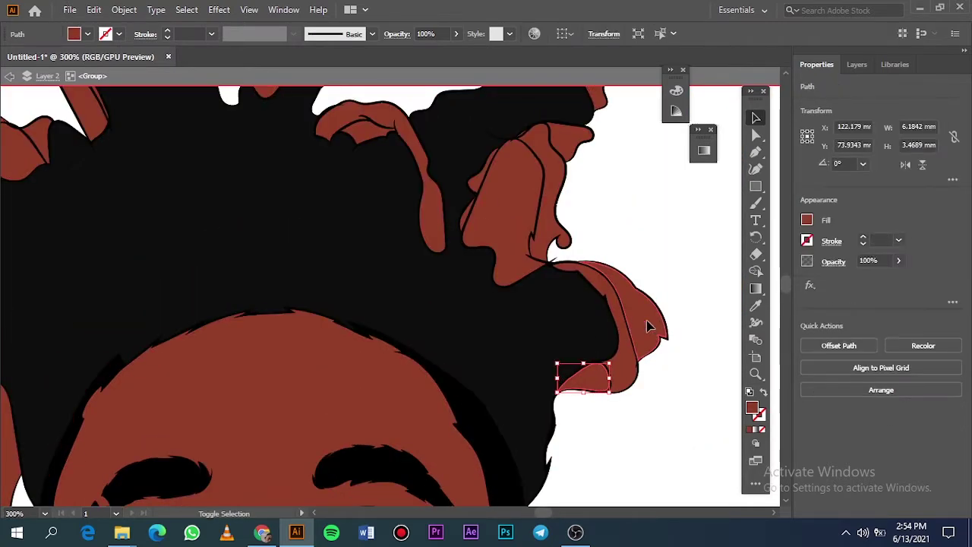
shift+click(649, 326)
double_click(752, 408)
drag(754, 161, 753, 81)
drag(754, 237, 754, 255)
mouse_move(701, 184)
mouse_down()
mouse_move(684, 187)
mouse_move(740, 205)
mouse_move(727, 192)
mouse_up()
click(754, 81)
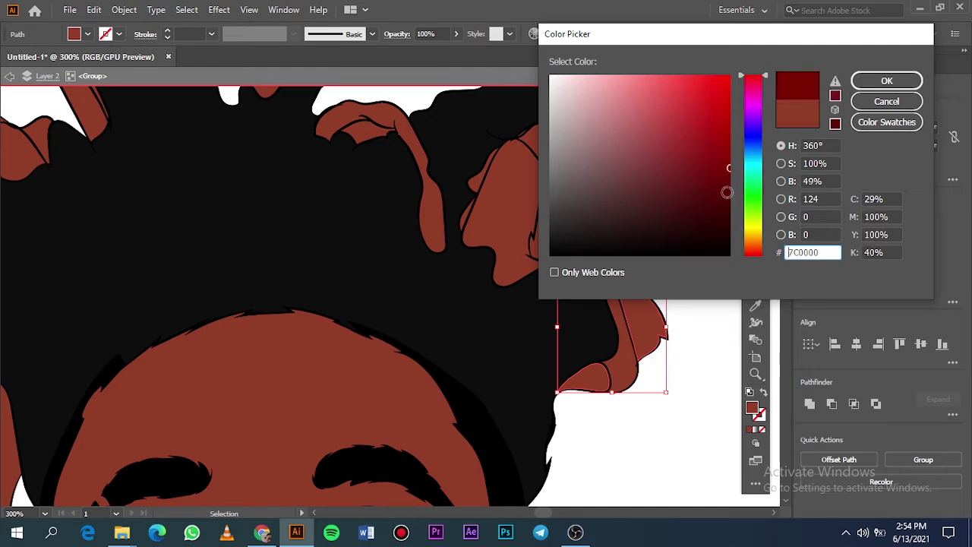
click(886, 101)
- Fill the selected dreadlock tips with red and recolour them to dark red, hue 357.69, saturation 91%, brightness 44%
click(76, 35)
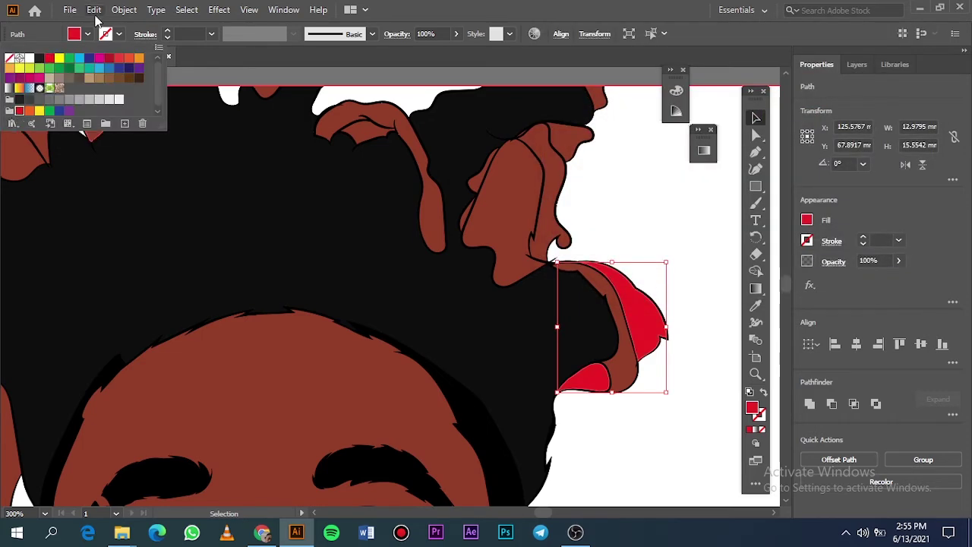
click(94, 9)
mouse_move(228, 262)
click(395, 261)
drag(843, 405, 805, 405)
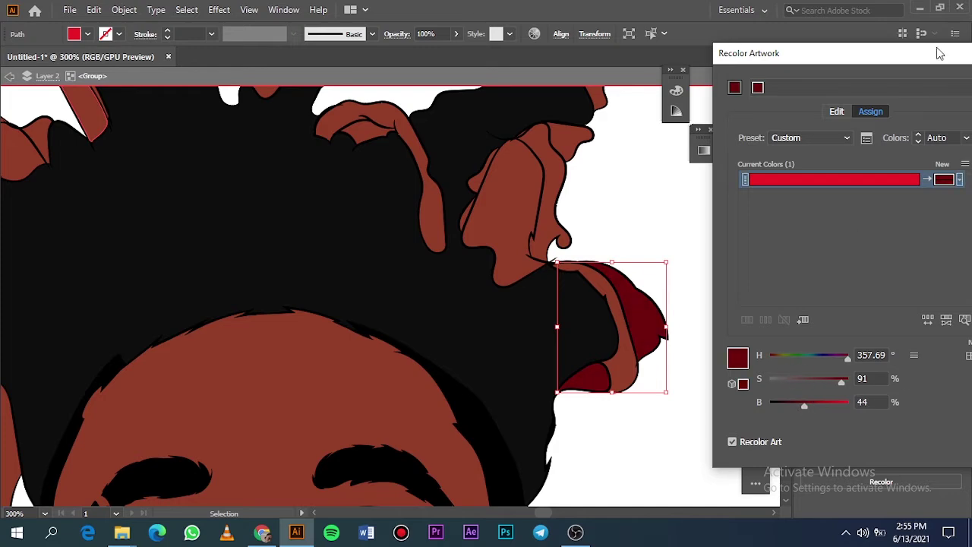
drag(941, 54, 830, 71)
click(923, 460)
click(703, 465)
- Leave the isolated group and toggle Layer 2's visibility to compare the hair colours with the reference photo
scroll(656, 298, up, 3)
double_click(656, 297)
key(F7)
click(805, 105)
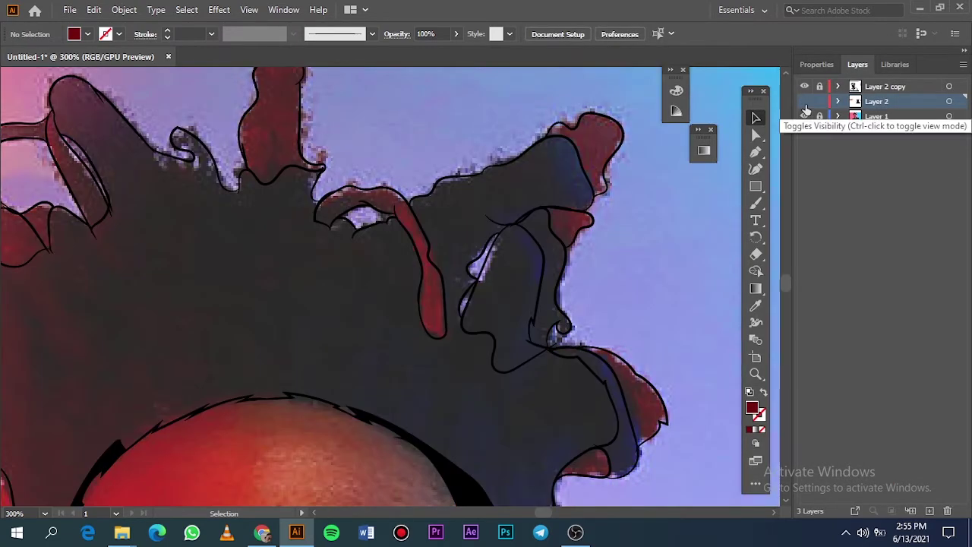
click(805, 105)
click(805, 105)
click(806, 105)
- Fill the large folded dreadlock pieces and the inner band of the lowest curled lock with very dark navy
double_click(614, 388)
click(529, 288)
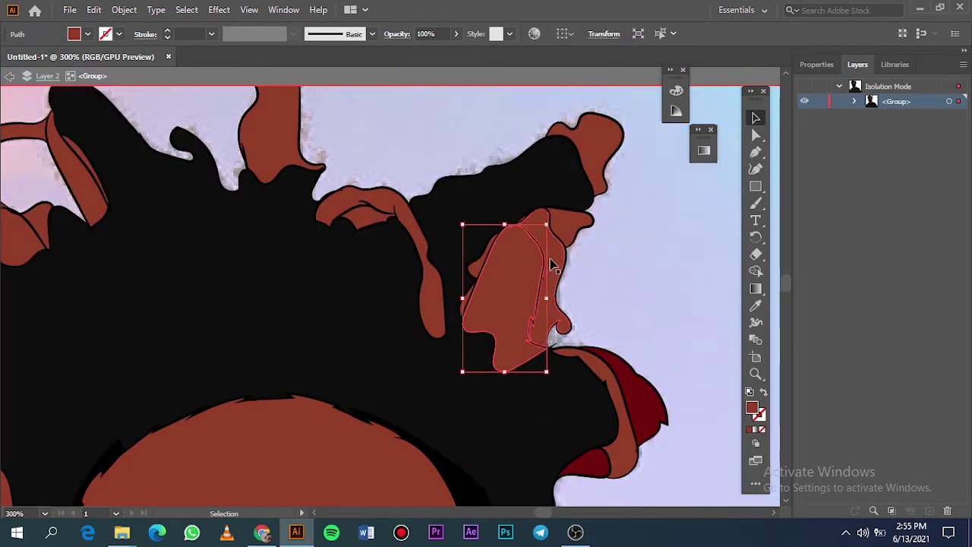
shift+click(552, 265)
shift+click(515, 312)
shift+click(514, 312)
shift+click(623, 444)
double_click(752, 408)
click(753, 124)
drag(724, 158, 734, 208)
click(886, 80)
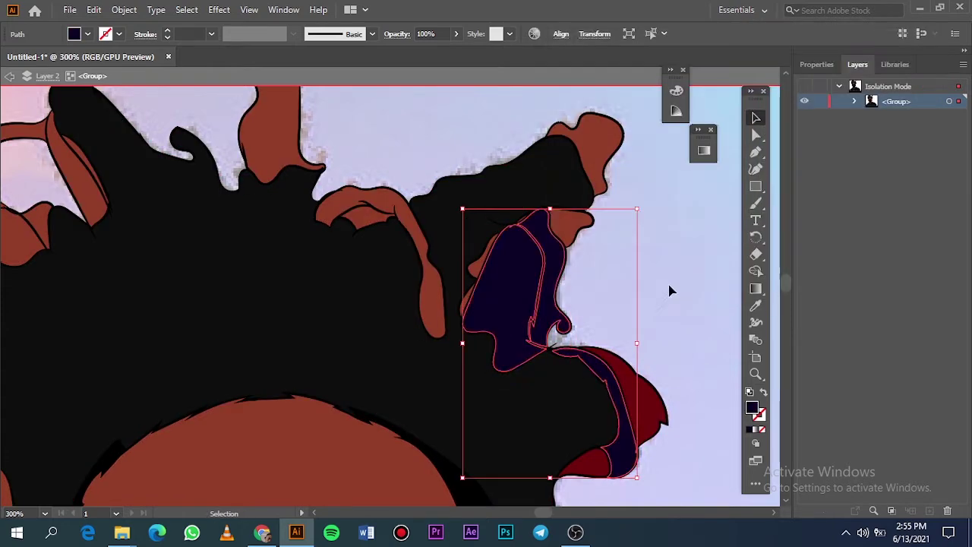
- Delete the leftover skin-coloured pieces in the gaps beside the large folded dreadlock
click(670, 291)
click(480, 271)
key(Delete)
click(459, 379)
key(Delete)
- Recolour the two dreadlock tips above the folded lock with the dark red sampled from the lowest curled lock
click(593, 268)
shift+click(618, 189)
key(i)
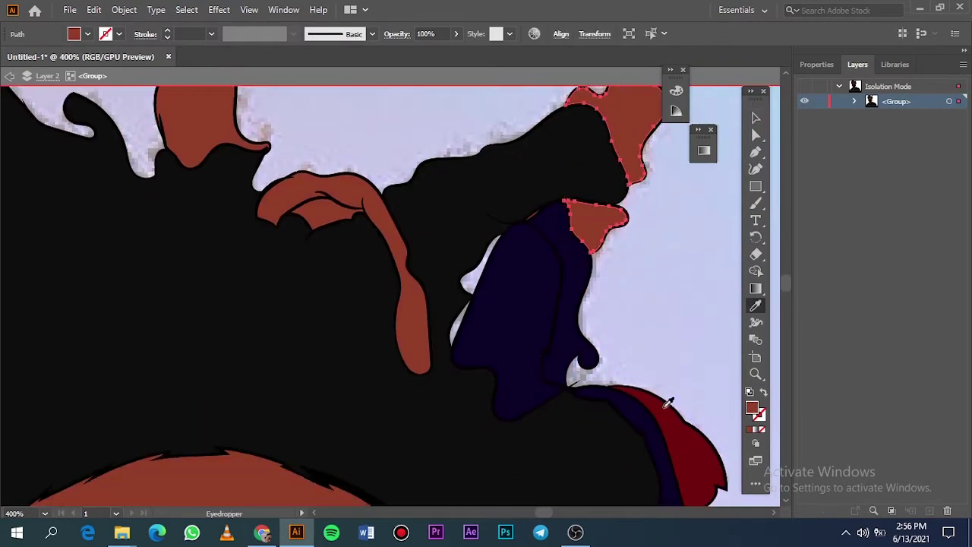
click(669, 404)
key(v)
- Fill the tiny skin-coloured slivers along the top of the folded dreadlock with its very dark navy
scroll(544, 234, up, 8)
click(380, 184)
key(i)
click(398, 247)
key(v)
scroll(167, 246, up, 5)
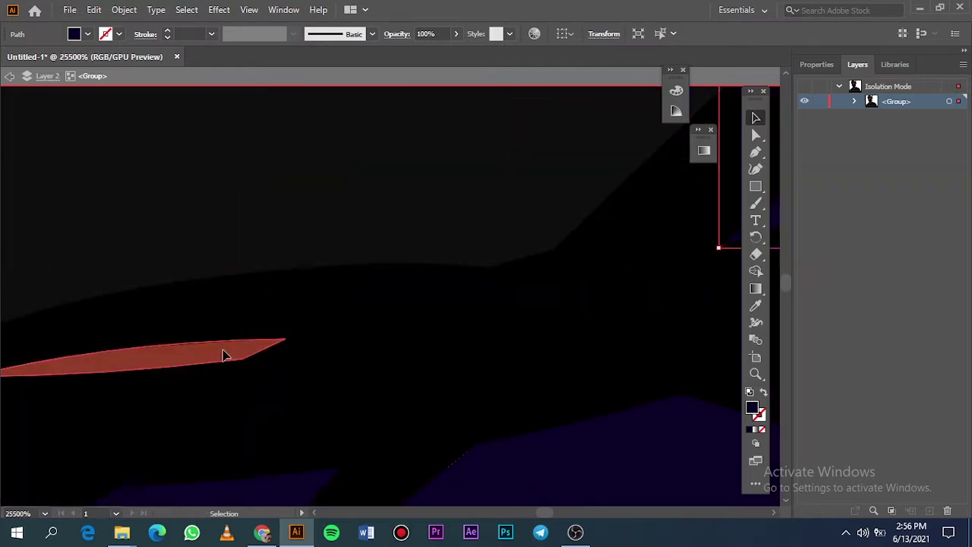
click(223, 354)
click(756, 306)
click(646, 445)
- Leave the isolated group and hide the reference photo on Layer 1
click(758, 122)
key(ctrl+0)
double_click(636, 228)
click(805, 116)
scroll(494, 311, left, 3)
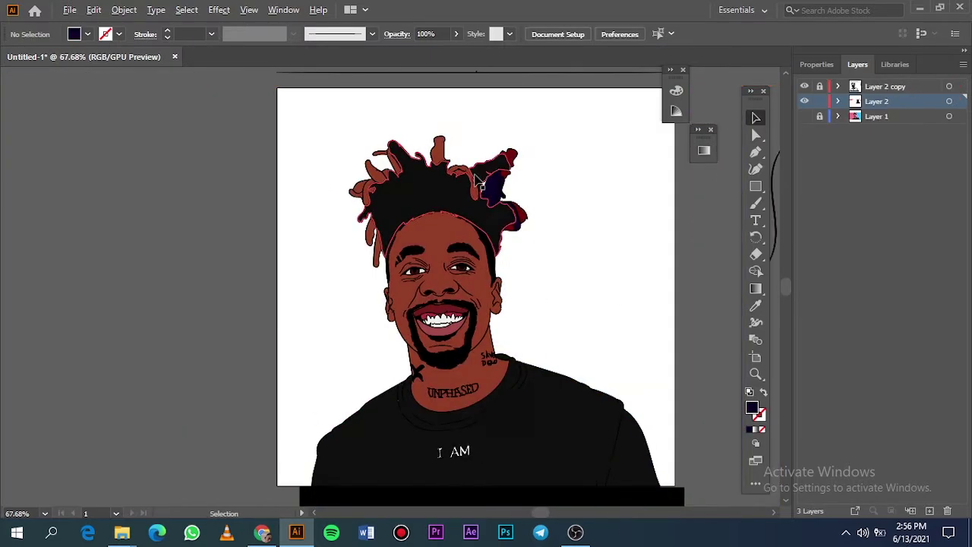
- Isolate the hair group and fill the arched dreadlock beside the folded lock with the sampled dark red
scroll(476, 176, up, 5)
double_click(392, 167)
click(474, 275)
click(756, 306)
click(651, 177)
click(758, 118)
key(ctrl+shift+a)
key(ctrl+0)
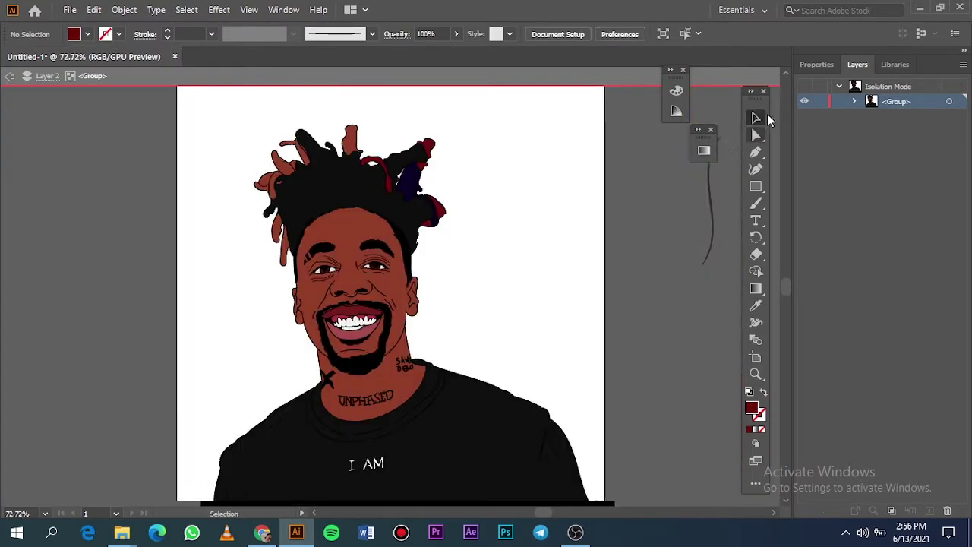
- Fill the upright dreadlock at the top of the head with the sampled very dark navy
scroll(335, 147, up, 5)
click(465, 154)
click(756, 305)
click(738, 331)
click(759, 119)
key(ctrl+shift+a)
- Fill the thin sideways lock at the upper left of the hair with very dark navy
scroll(156, 233, left, 5)
scroll(324, 223, up, 3)
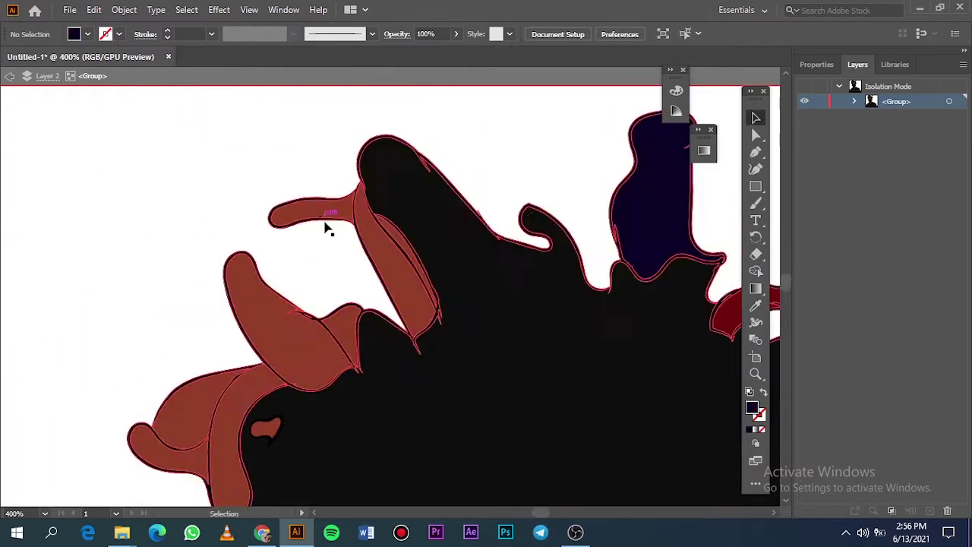
click(569, 271)
scroll(569, 272, down, 3)
key(i)
click(600, 250)
key(v)
- Fill the narrow pointed piece joined to the thin sideways lock with the sampled dark red
click(468, 297)
key(i)
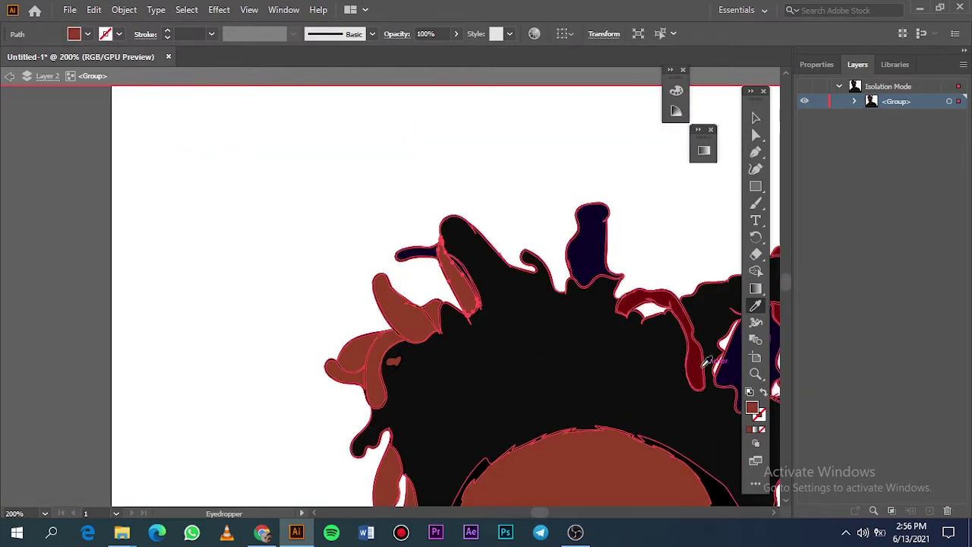
key(v)
click(659, 147)
- Clear the small brown gap in the left hair and fill the two rear pieces of the neighbouring dreadlocks with dark red
scroll(410, 220, up, 4)
click(215, 267)
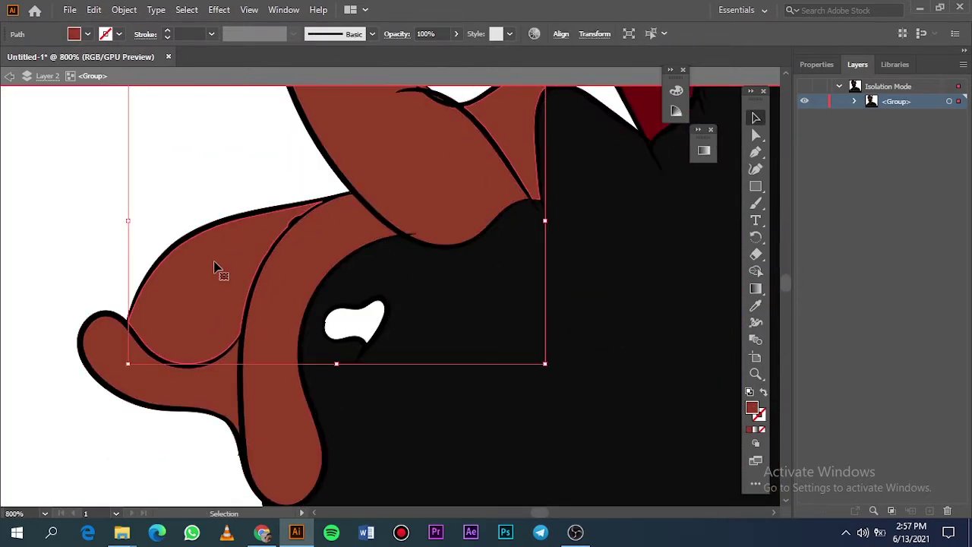
click(756, 306)
click(646, 108)
- Fill the two large front dreadlocks on the left side of the hair with very dark navy
click(756, 119)
click(411, 182)
shift+click(266, 278)
scroll(265, 278, down, 3)
click(756, 306)
click(523, 131)
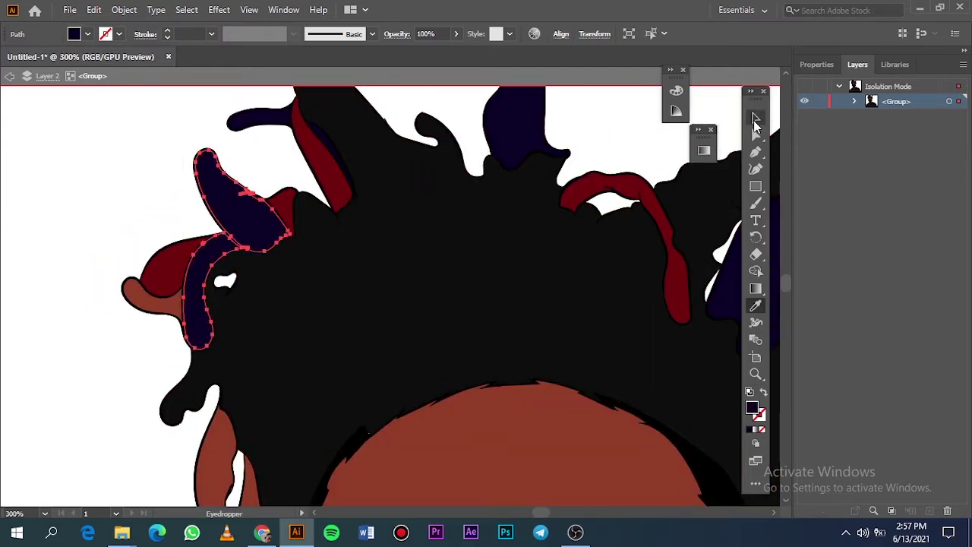
- Fill the remaining rounded tip of the outermost left dreadlock with dark red
click(755, 120)
click(616, 137)
scroll(410, 228, down, 3)
click(287, 174)
click(756, 305)
click(399, 185)
click(444, 133)
click(755, 118)
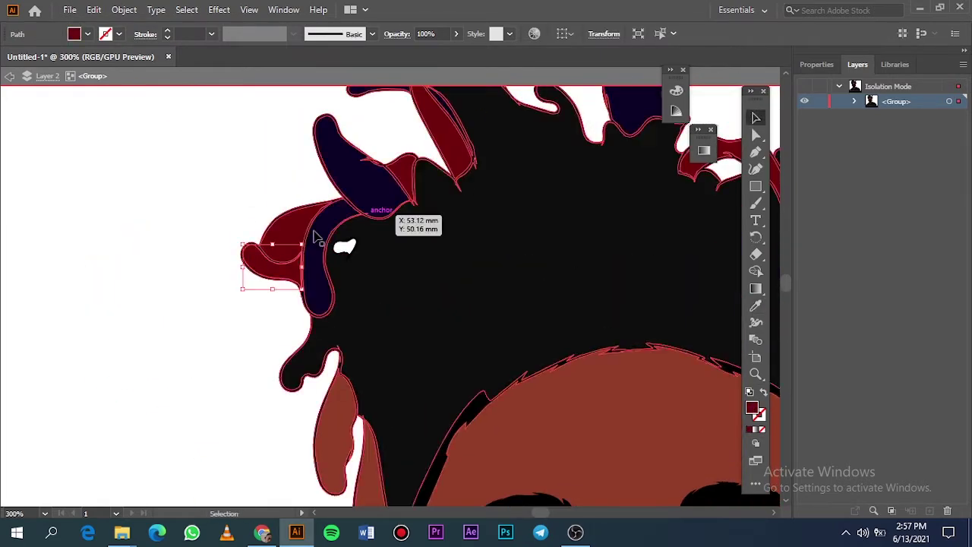
- Fill the outer hanging dreadlock beside the left temple with very dark navy and the inner one with dark red
scroll(317, 251, down, 2)
click(337, 250)
scroll(337, 250, up, 1)
click(319, 186)
click(756, 119)
click(369, 399)
click(285, 155)
click(756, 119)
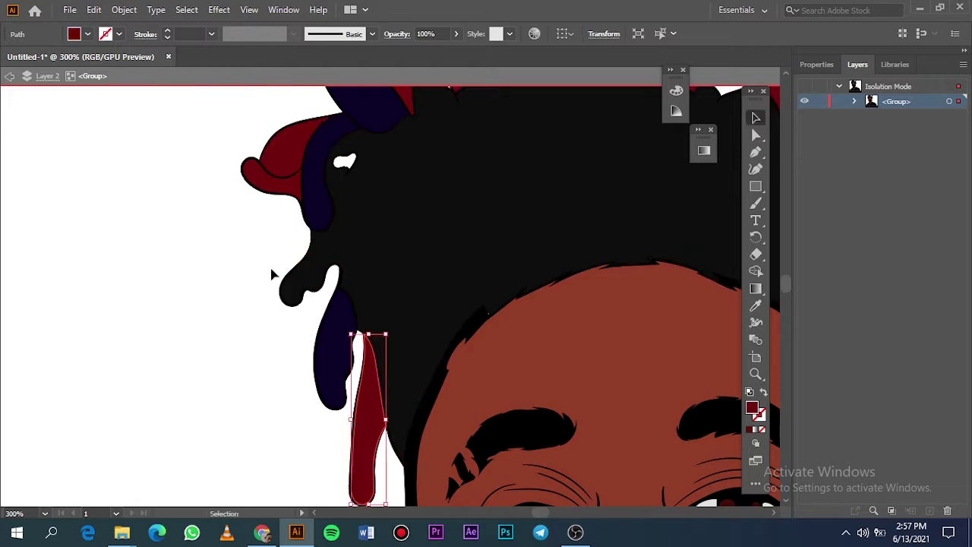
- Leave the isolated group and toggle Layer 1's visibility to compare the finished hair colours with the reference photo
click(271, 274)
scroll(484, 313, up, 4)
scroll(484, 313, down, 4)
key(ctrl+0)
double_click(559, 310)
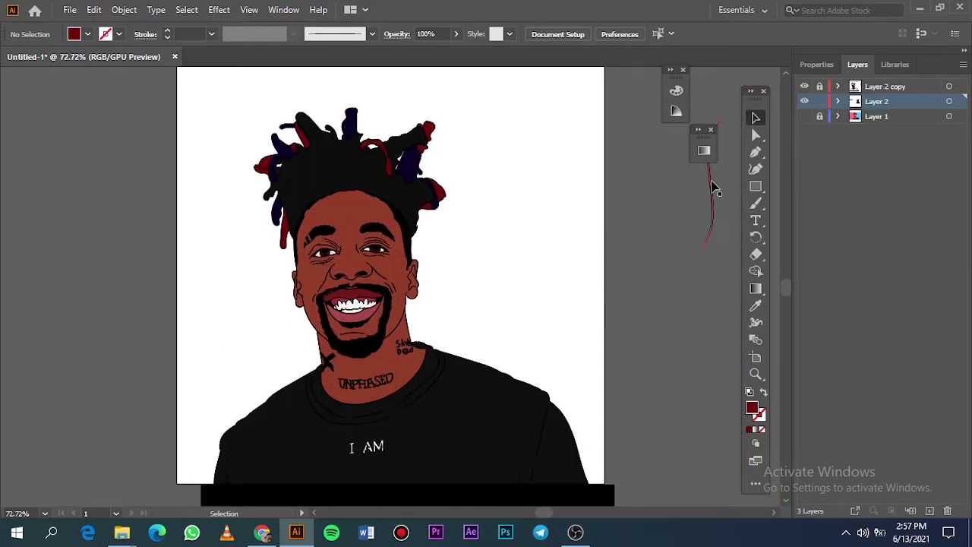
click(805, 116)
click(804, 116)
- Expand Layer 2's group, select the white letter I on the shirt, try moving it and undo the move
click(838, 102)
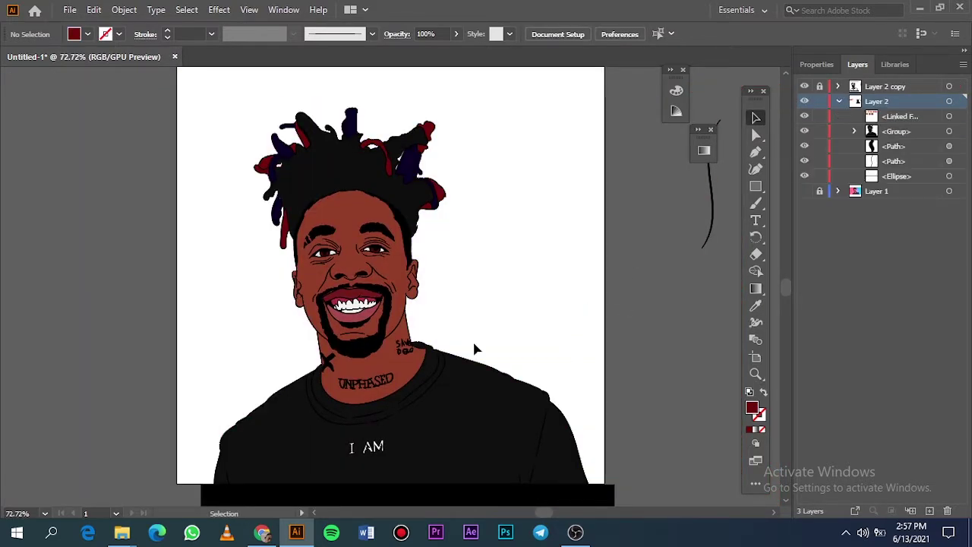
scroll(477, 348, down, 2)
click(854, 133)
scroll(827, 320, down, 10)
click(941, 415)
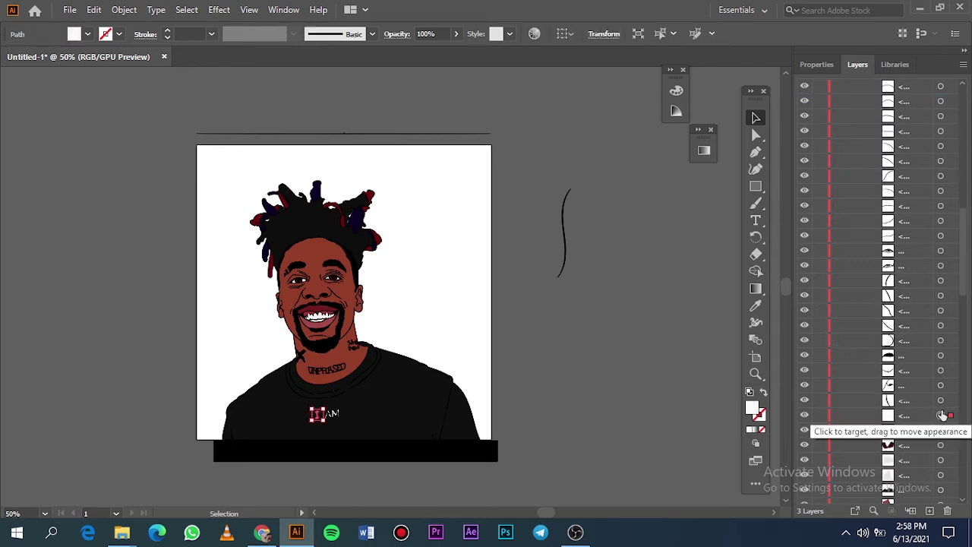
scroll(313, 414, up, 7)
drag(392, 307, 374, 350)
key(ctrl+z)
scroll(380, 342, down, 5)
click(476, 307)
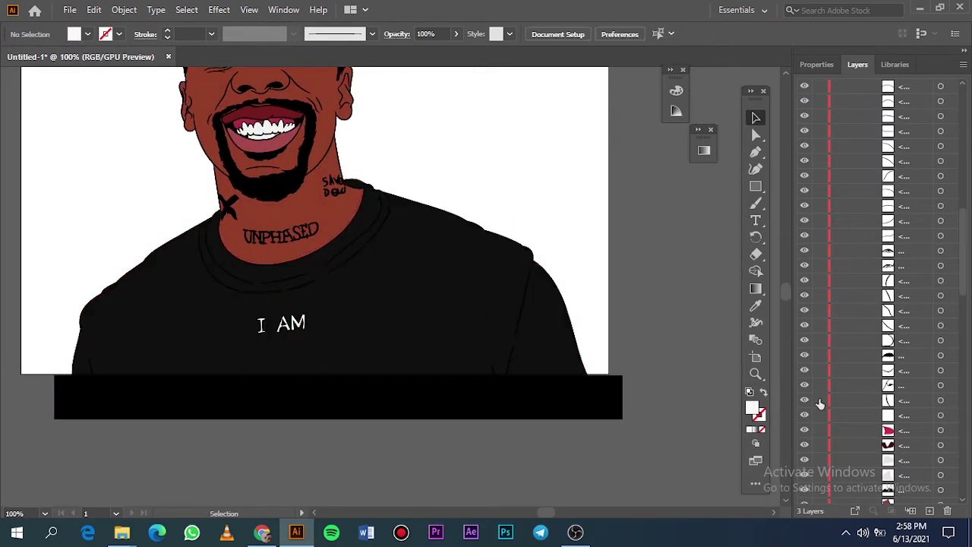
- Collapse Layer 2, duplicate it, and lock and hide the original
scroll(820, 402, up, 10)
click(841, 102)
drag(881, 102, 930, 511)
click(805, 116)
- Delete the shirt, neck and face colour fills from the duplicated layer, leaving their line art
key(a)
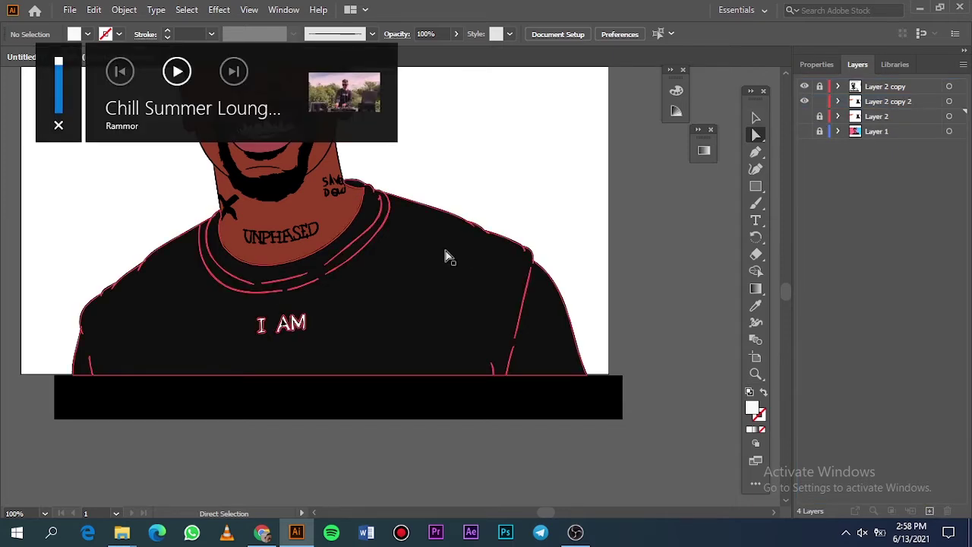
scroll(448, 257, up, 5)
click(248, 444)
key(Delete)
scroll(281, 410, up, 4)
click(316, 370)
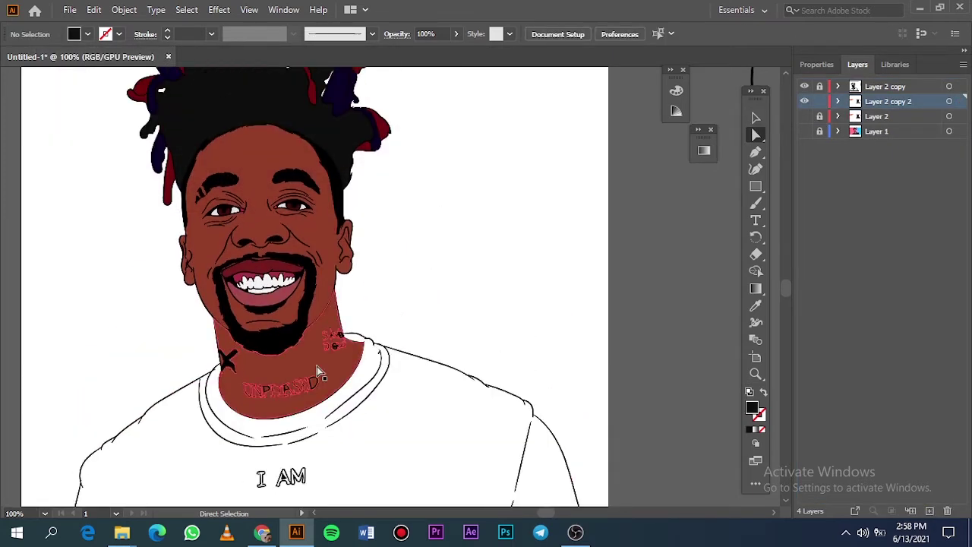
key(Delete)
click(207, 259)
key(Delete)
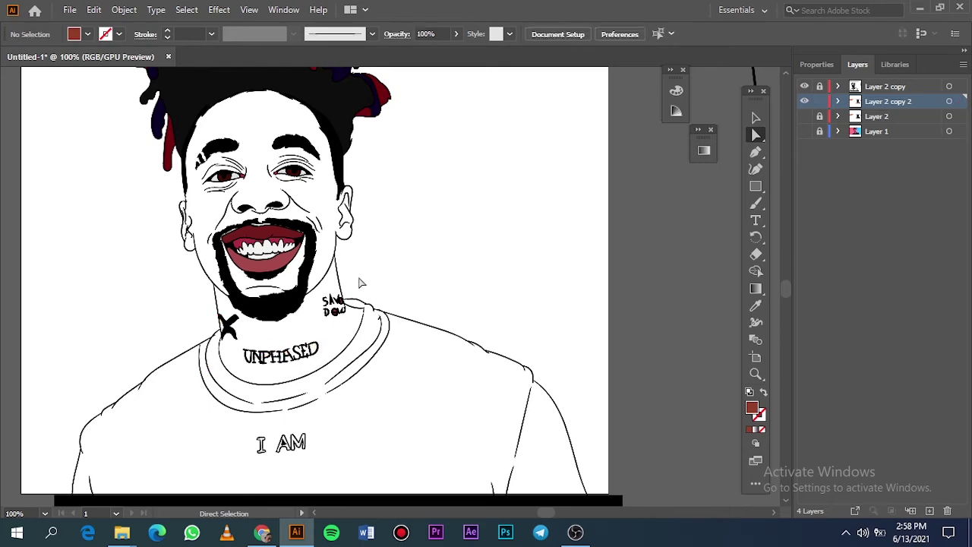
- Delete the colour fills of the mouth and eyes from the duplicated layer
scroll(309, 340, up, 5)
scroll(309, 340, down, 2)
scroll(386, 334, up, 2)
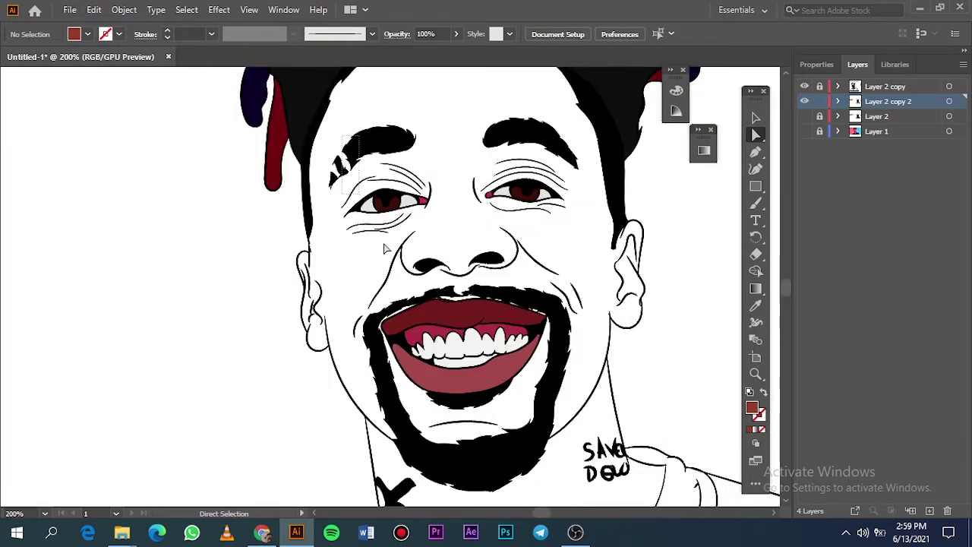
drag(386, 245, 569, 413)
key(Delete)
key(Delete)
- Delete all the dreadlock and hair colour fills from the duplicated layer
scroll(569, 413, up, 6)
scroll(569, 413, up, 3)
drag(532, 144, 243, 456)
key(Delete)
key(Delete)
drag(231, 296, 150, 403)
key(Delete)
drag(490, 167, 757, 459)
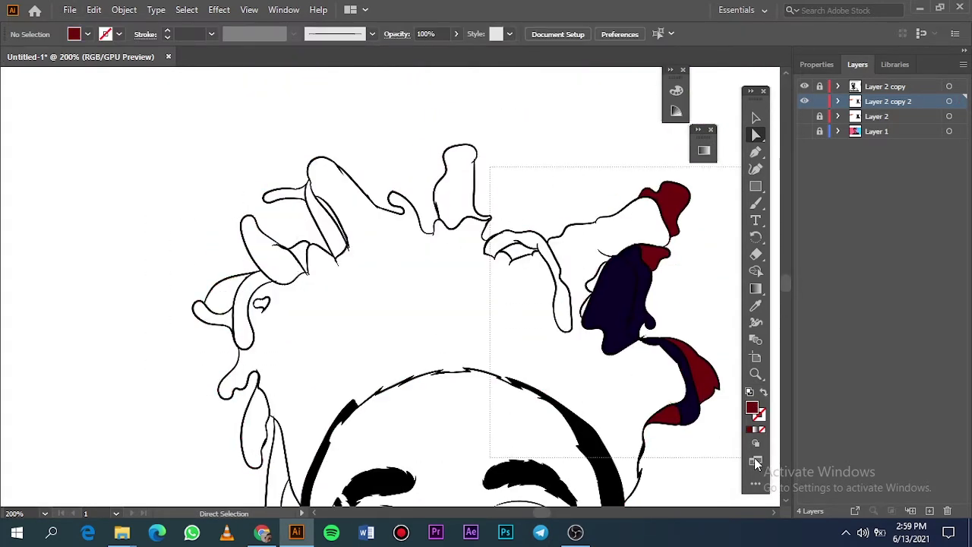
key(Delete)
key(ctrl+0)
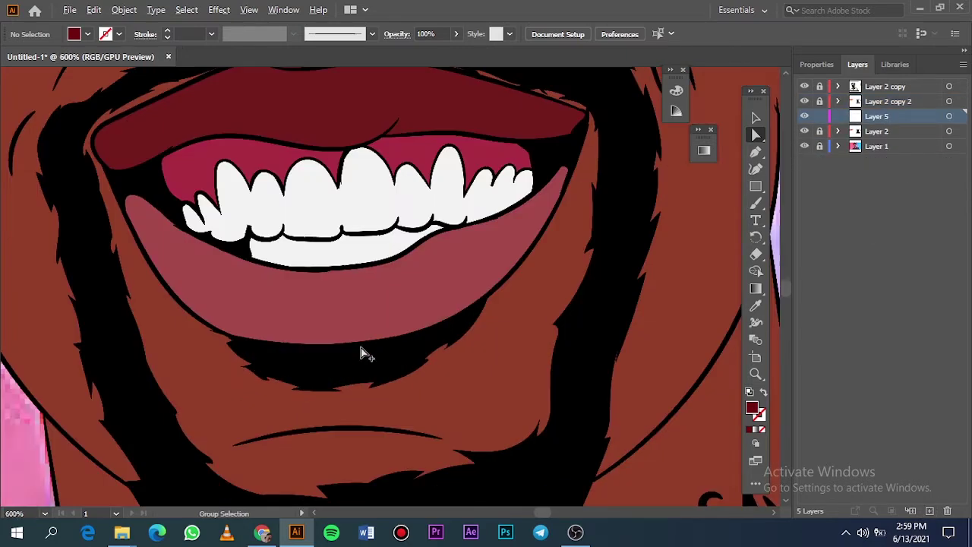
- Inspect the coloured face, hide Layer 1, and undo the added layers back to the single Layer 2
scroll(361, 354, down, 1)
scroll(636, 308, up, 3)
scroll(635, 308, down, 3)
key(ctrl+0)
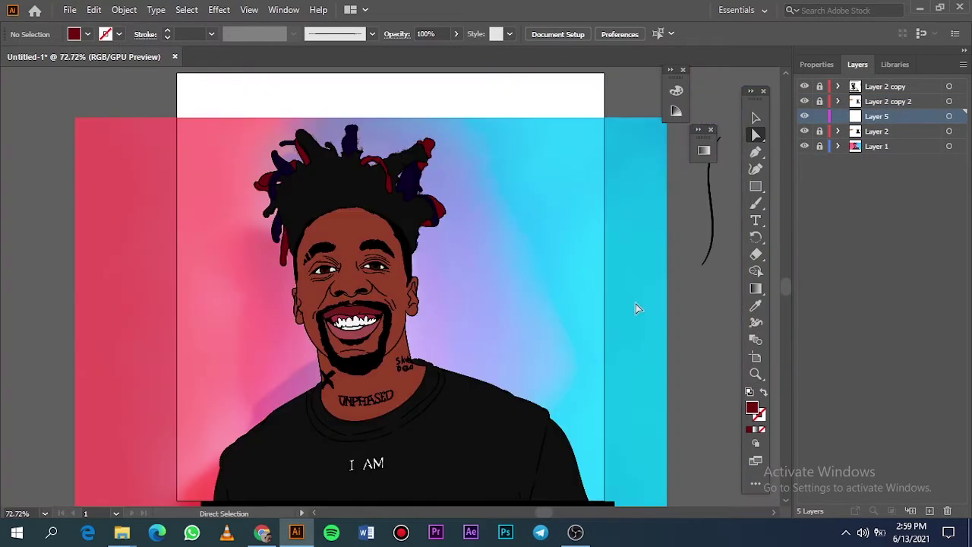
click(806, 146)
key(ctrl+z)
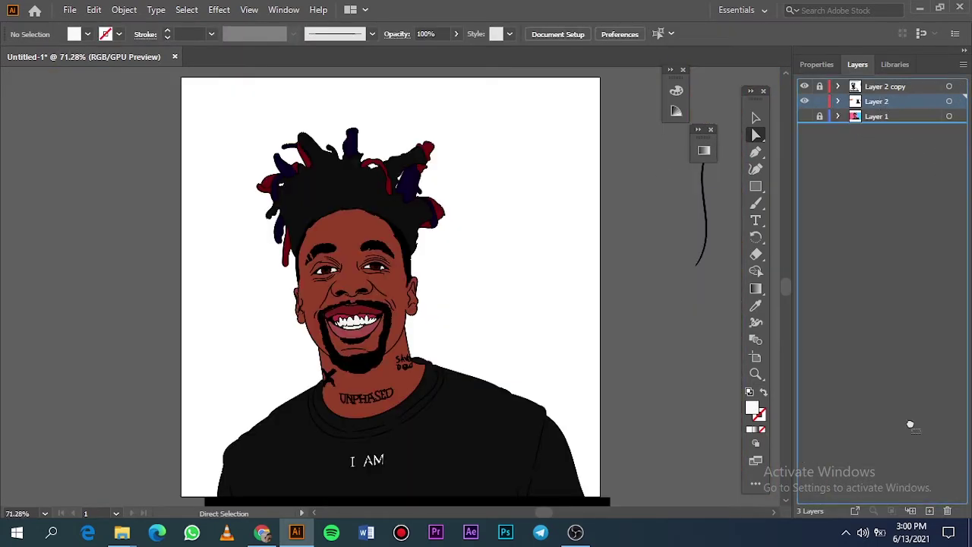
- Duplicate Layer 2, lock and hide the original, and remove all colour fills from the copy so only line art remains
drag(911, 425, 930, 512)
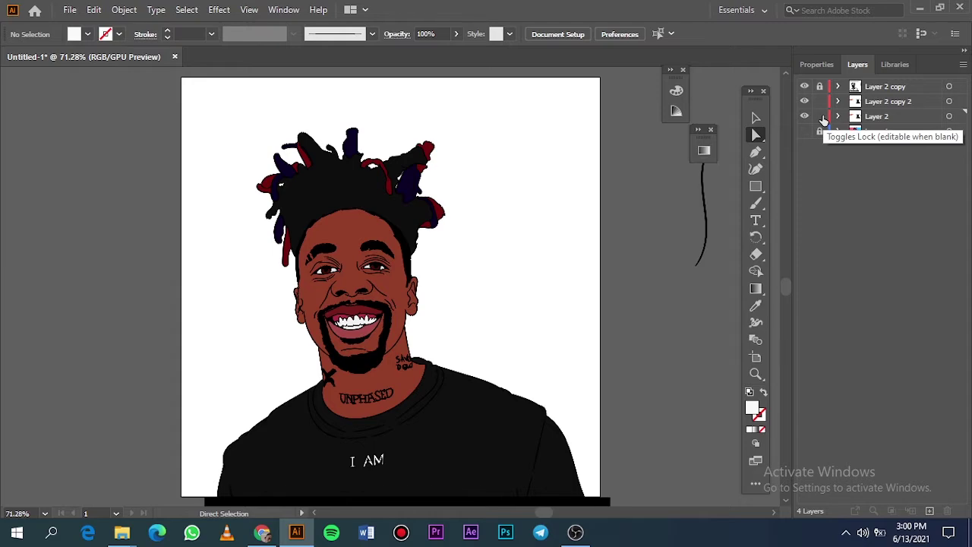
click(821, 117)
drag(194, 137, 630, 485)
click(804, 114)
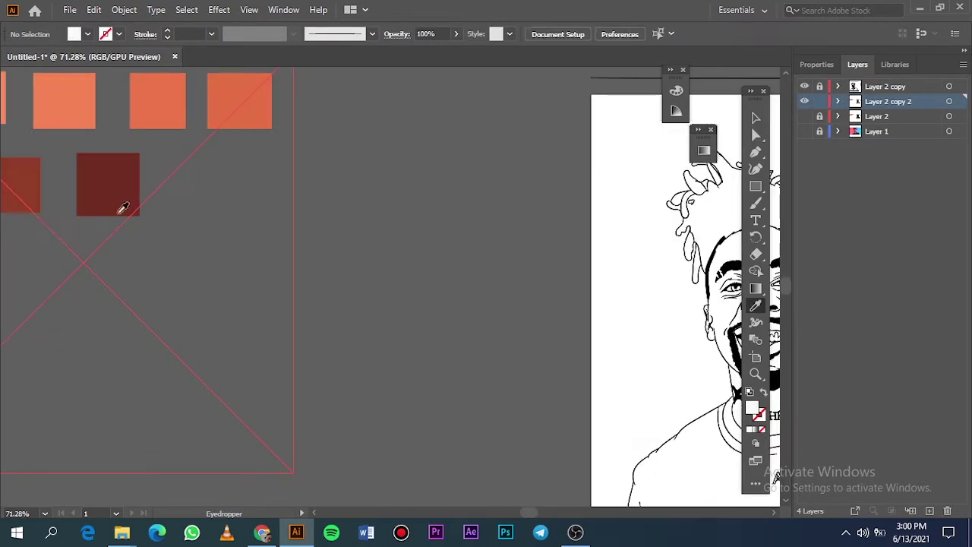
- Sample the dark red-brown skin swatch, add a new layer above Layer 2, and lock Layer 2 copy 2
click(120, 213)
click(905, 116)
click(930, 511)
click(820, 101)
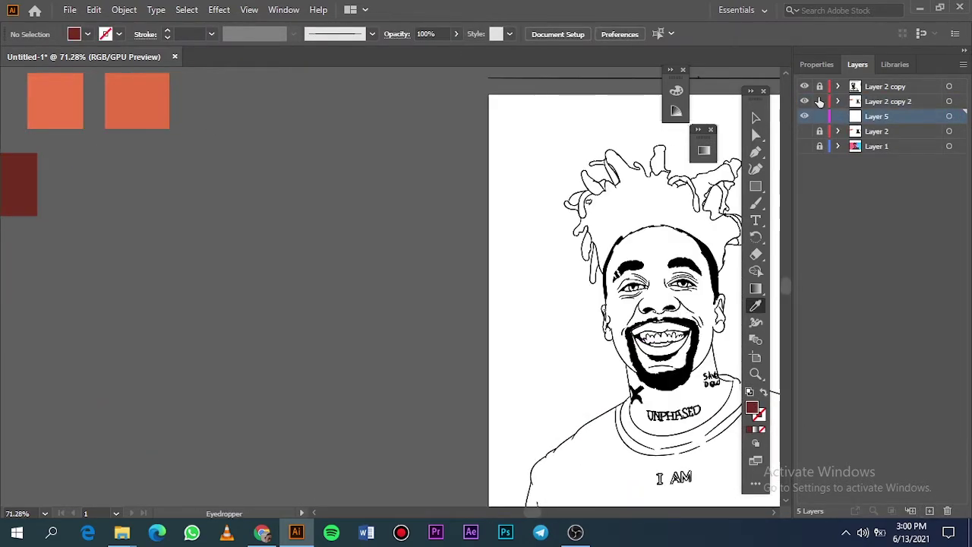
- Show the Layer 1 photo with Layer 2 hidden and trace the shadow across forehead, brow and temple with the Pencil tool
click(805, 132)
scroll(532, 304, right, 4)
click(804, 131)
click(803, 146)
scroll(433, 313, up, 4)
scroll(464, 311, down, 3)
scroll(491, 287, up, 3)
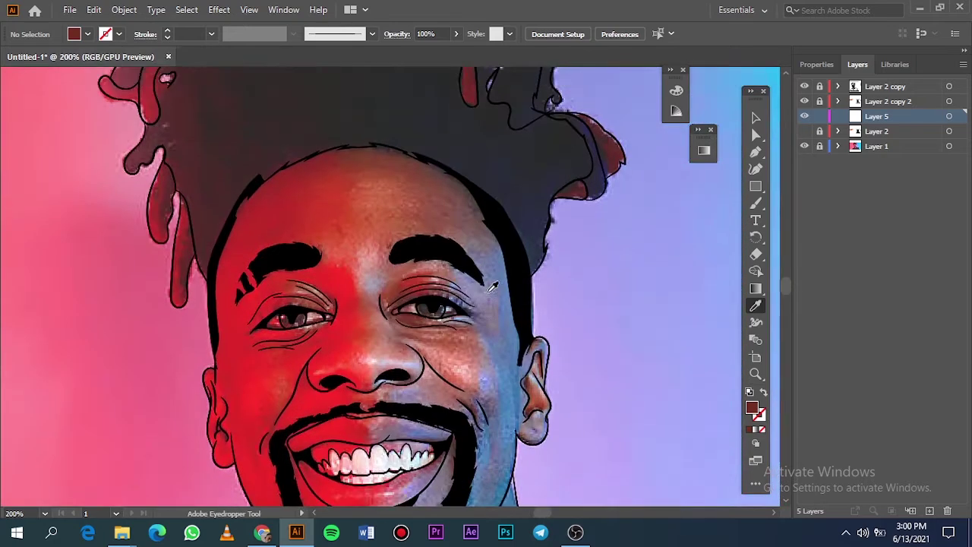
key(n)
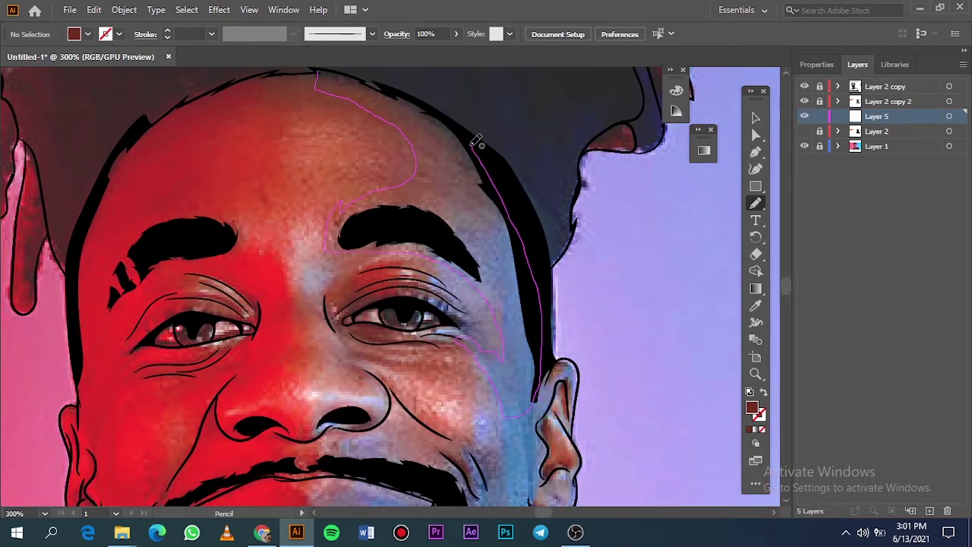
- Show Layer 2 and hide the Layer 1 photo to view the shadow over the skin colour
key(ctrl+0)
click(804, 130)
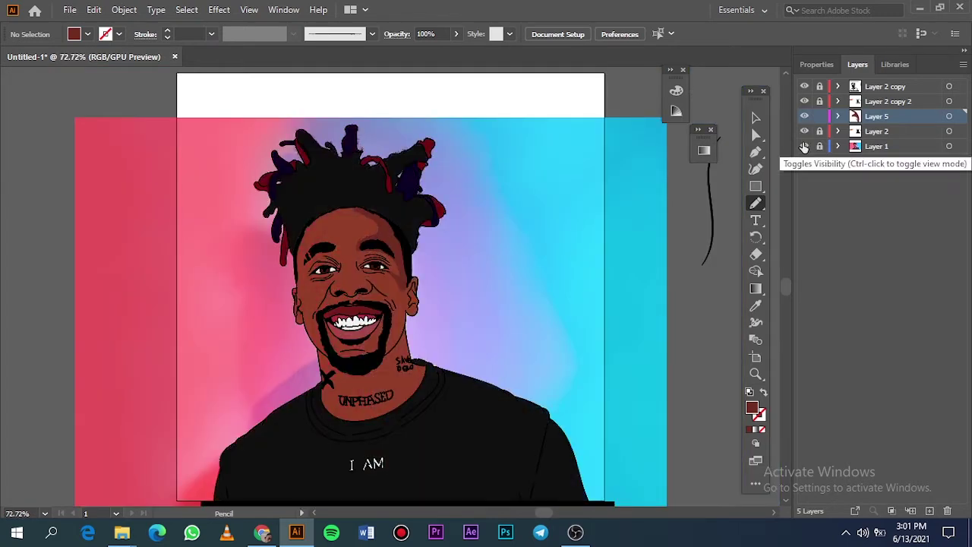
click(804, 146)
- Select the forehead shadow shape and darken its fill to a very dark brown by adjusting its colour
click(381, 251)
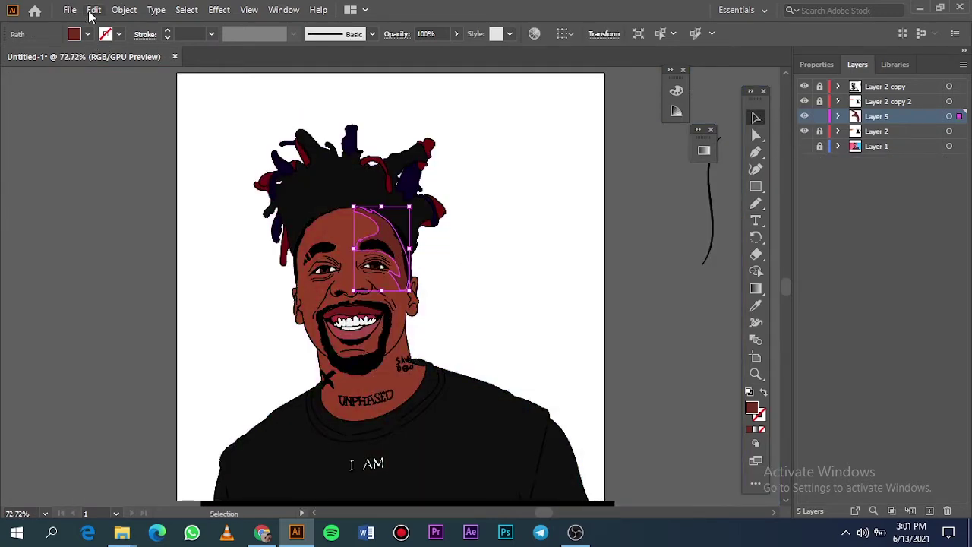
click(94, 9)
mouse_move(180, 269)
click(369, 259)
mouse_move(702, 413)
mouse_down()
mouse_move(692, 416)
mouse_move(726, 389)
mouse_move(683, 414)
mouse_up()
click(668, 366)
click(954, 451)
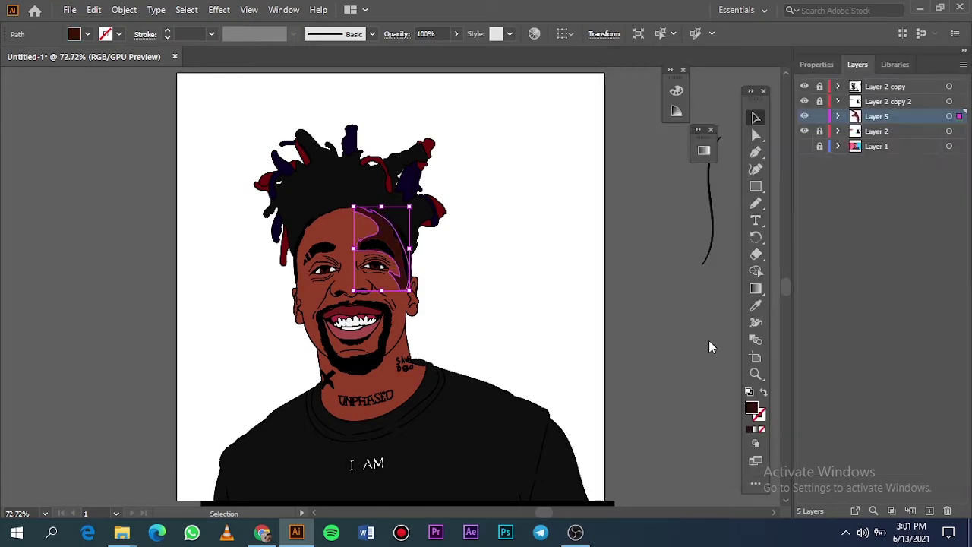
- Show the Layer 1 photo with Layer 2 hidden and trace the cheek shadow on the blue-lit side with the Pencil tool
click(683, 330)
key(ctrl+minus)
scroll(683, 330, down, 1)
click(805, 146)
click(806, 131)
scroll(409, 286, up, 4)
drag(352, 235, 407, 334)
key(n)
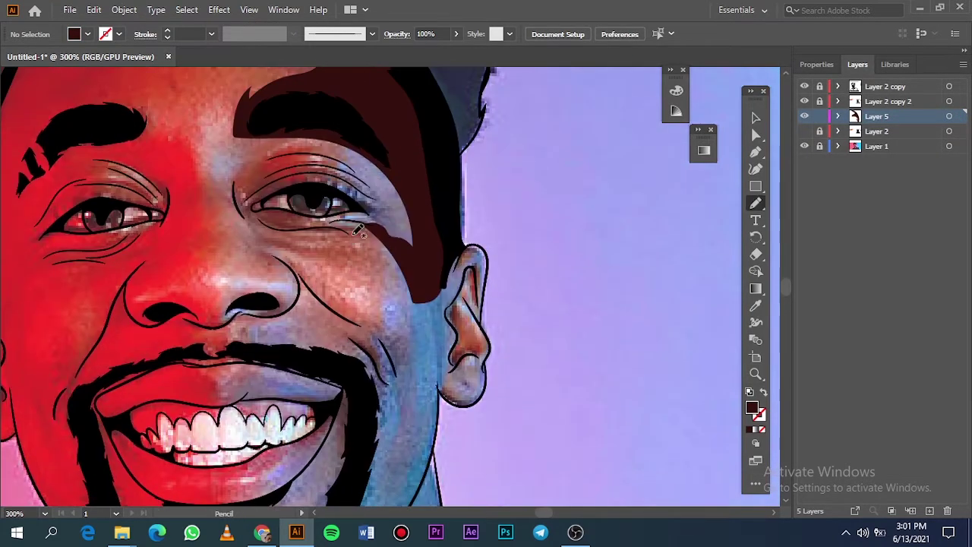
scroll(413, 174, down, 4)
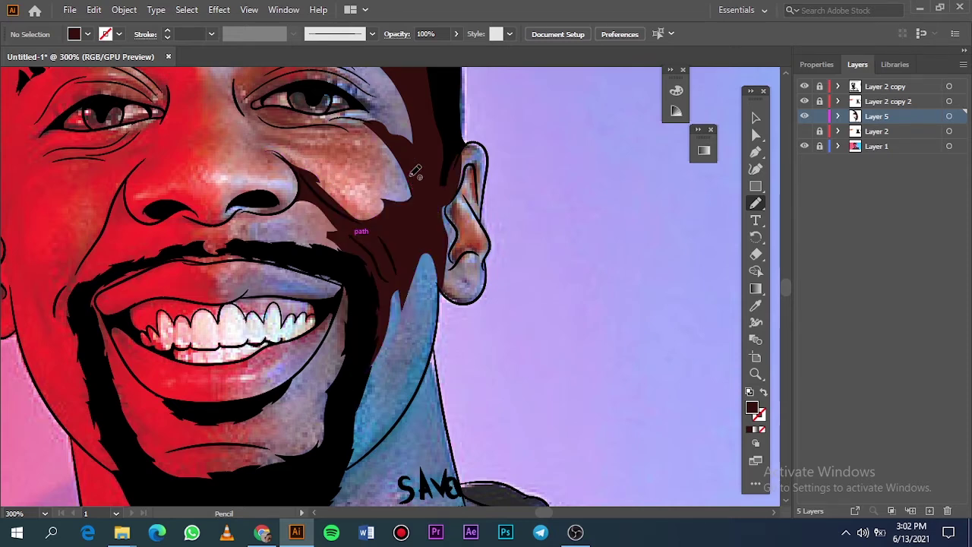
- Trace shadow shapes over the rim, inner folds and lobe of the blue-lit ear, and check them over the Layer 2 skin colour
scroll(443, 149, up, 4)
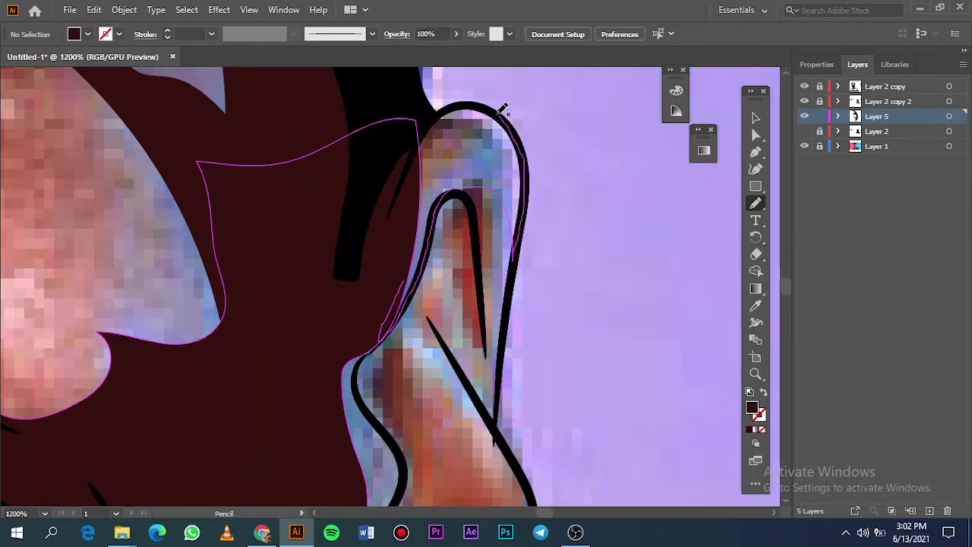
scroll(497, 114, down, 2)
scroll(461, 240, down, 2)
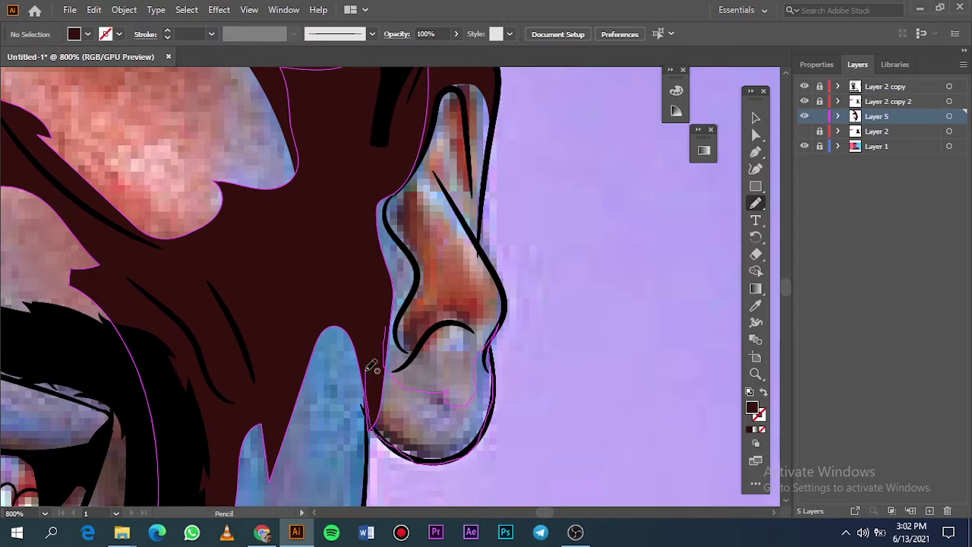
scroll(372, 367, up, 3)
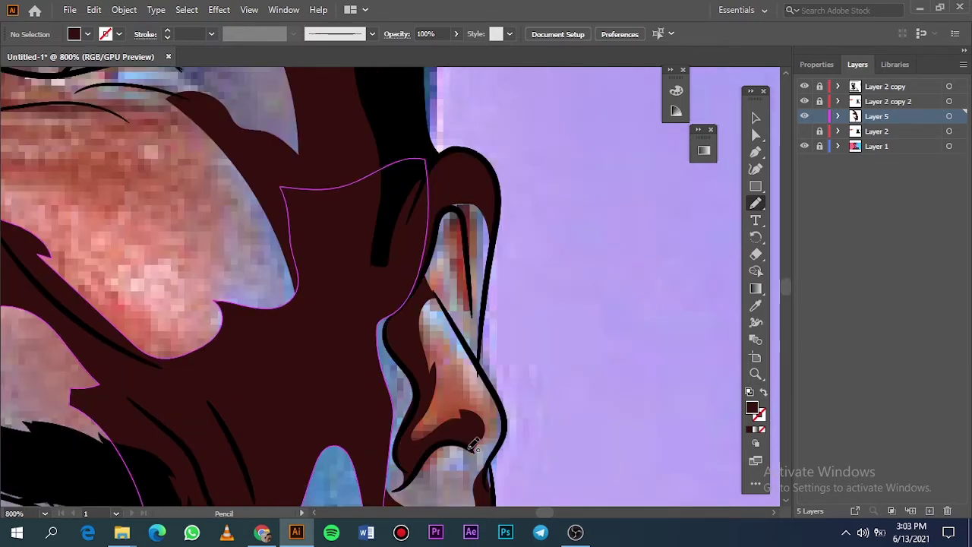
scroll(448, 410, up, 1)
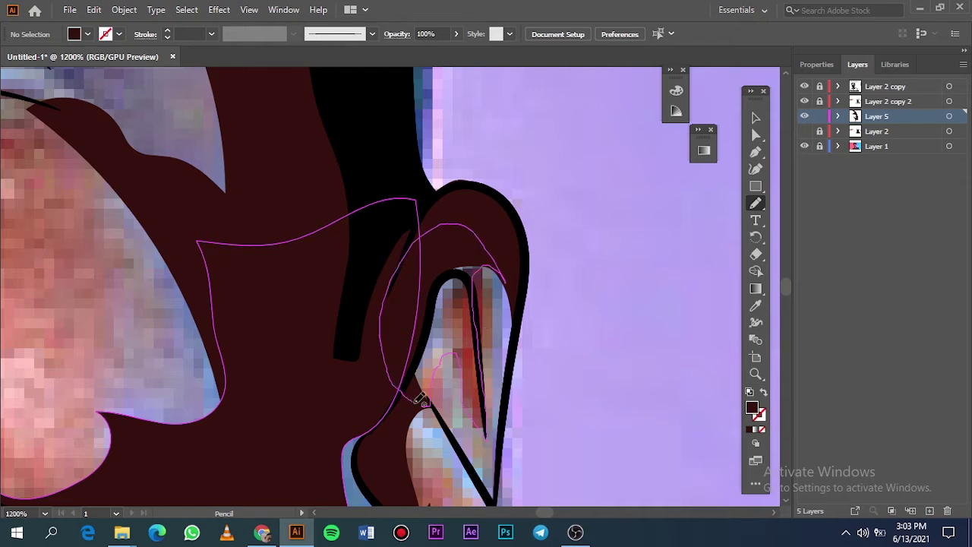
drag(415, 403, 421, 405)
key(ctrl+0)
click(804, 131)
click(805, 147)
- Trace the jaw shadow from the goatee along the jawline up to the earlobe over the Layer 1 photo
click(805, 147)
click(805, 132)
scroll(398, 335, up, 6)
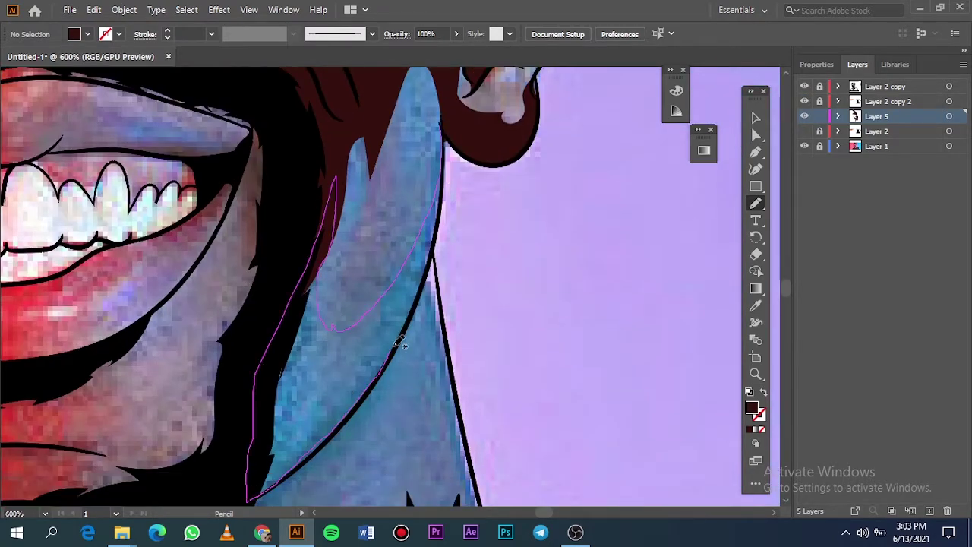
drag(446, 174, 442, 123)
- Cover the thin gaps between the jaw shadow and the upper jawline, near the neck line, with small Pencil shapes
scroll(456, 167, down, 5)
scroll(505, 342, up, 3)
scroll(438, 164, up, 3)
drag(370, 105, 326, 270)
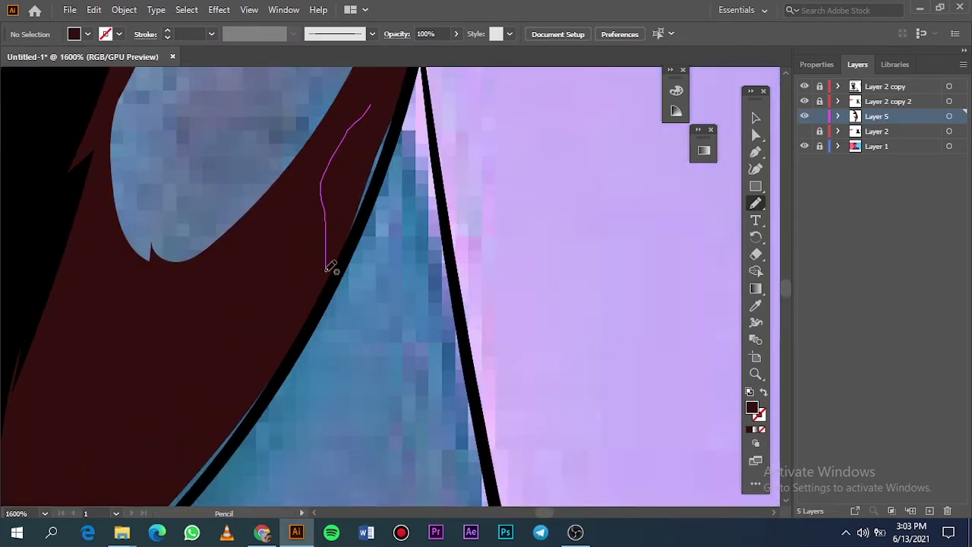
scroll(368, 156, up, 2)
mouse_move(418, 129)
mouse_down()
mouse_move(341, 292)
mouse_move(331, 454)
mouse_up()
drag(330, 464, 340, 434)
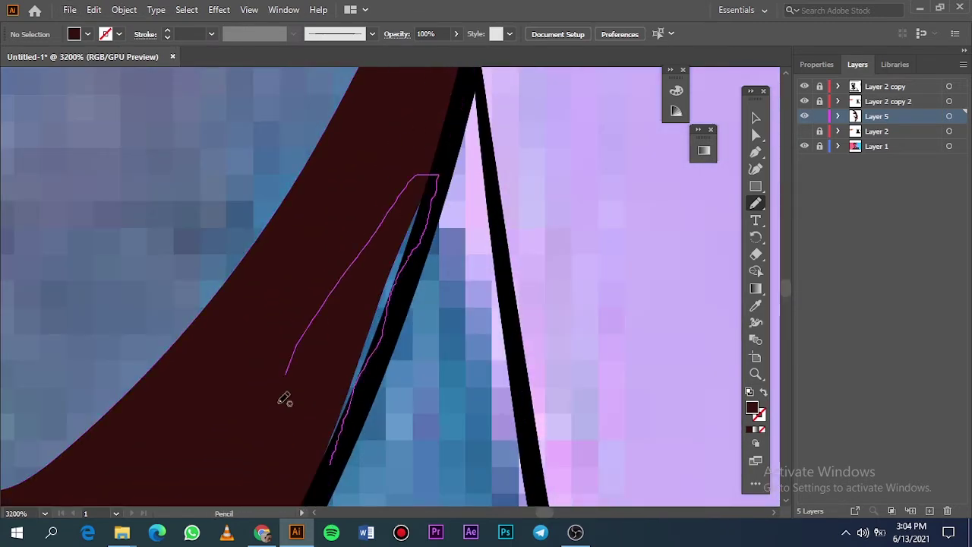
mouse_move(280, 404)
mouse_down()
mouse_move(341, 444)
mouse_move(332, 469)
mouse_up()
- Fill the remaining gaps along the lower jawline towards the goatee and check the shadow with Layer 2 shown and the photo hidden
scroll(331, 460, down, 3)
scroll(319, 410, down, 3)
scroll(281, 323, up, 3)
drag(452, 175, 308, 475)
drag(314, 456, 421, 333)
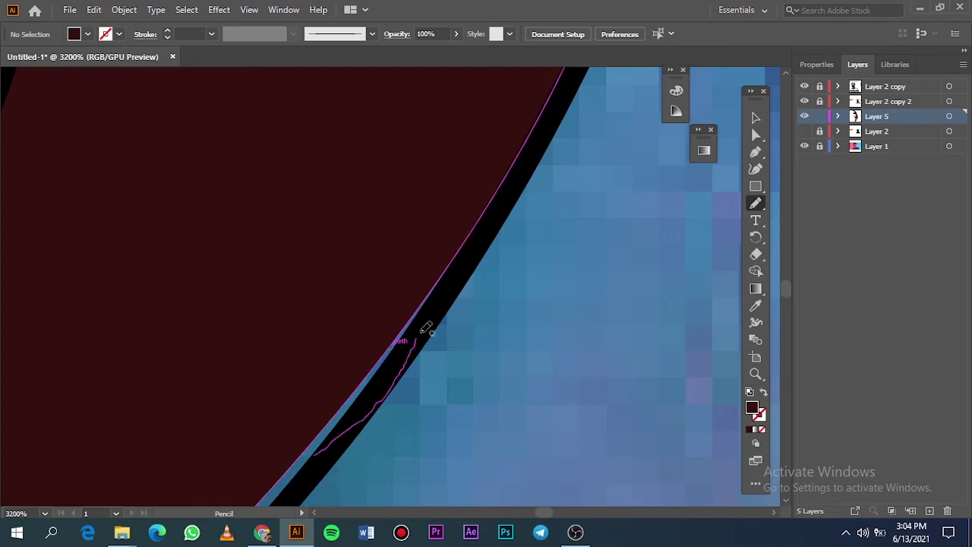
scroll(426, 328, down, 2)
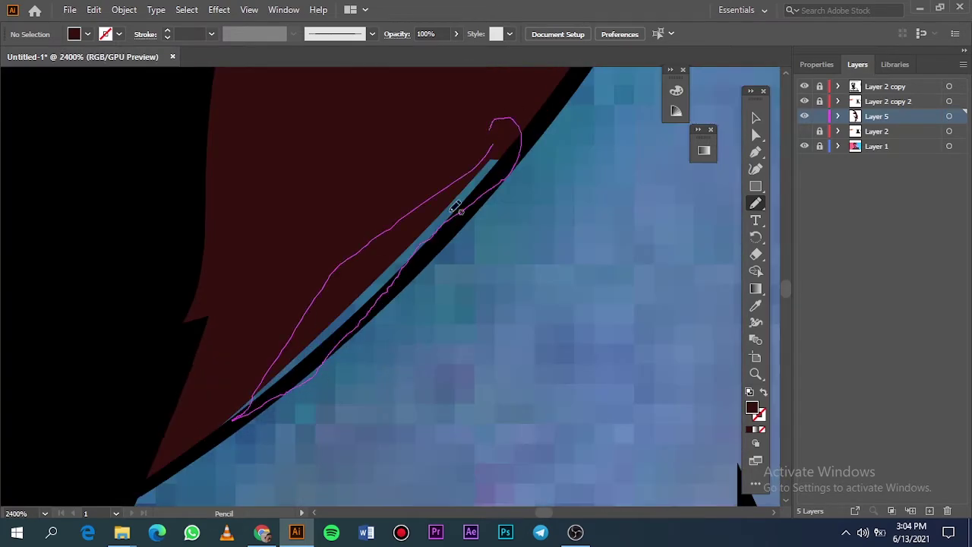
scroll(456, 207, down, 2)
key(ctrl+0)
click(805, 146)
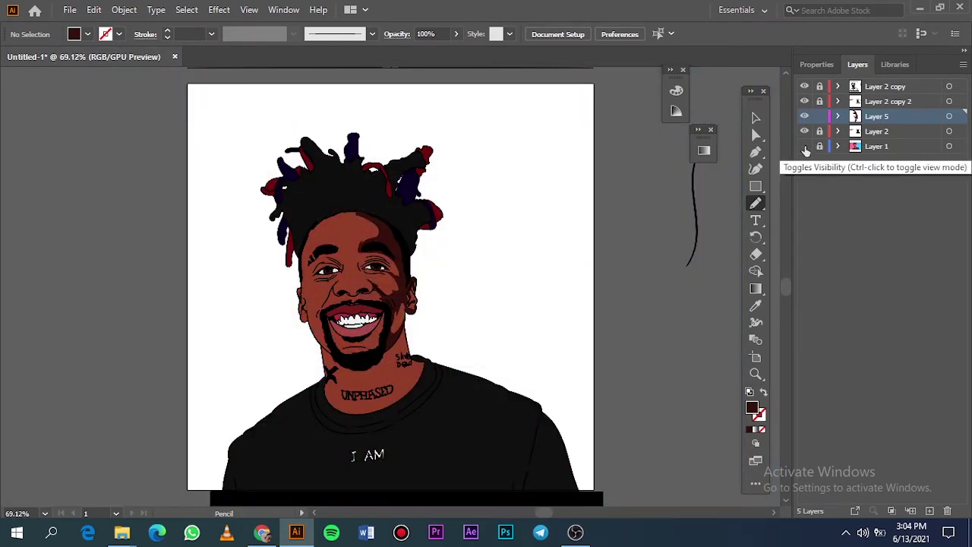
- Trace the shadow around the blue-lit eye, from below the eyebrow down to the side of the nose, over the Layer 1 photo
click(805, 146)
click(805, 131)
scroll(372, 269, up, 5)
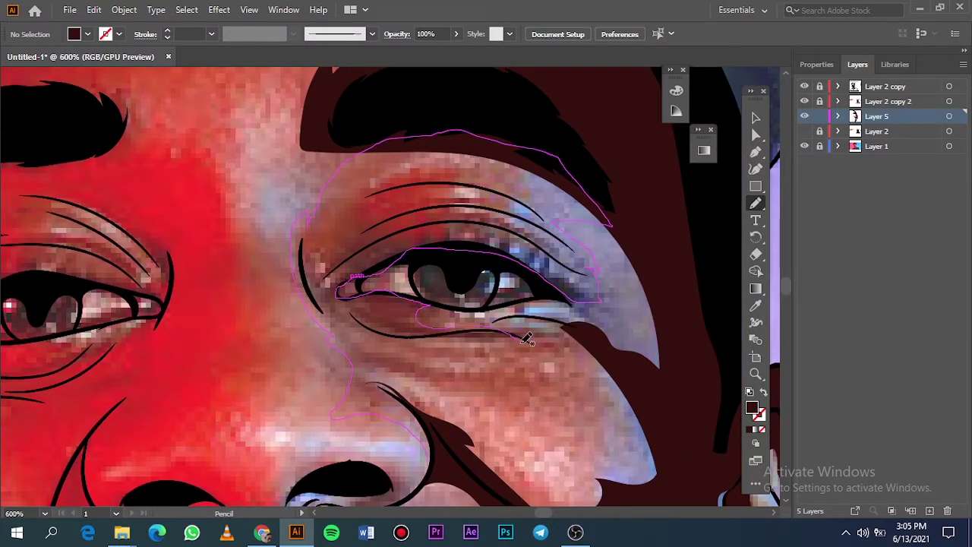
drag(428, 479, 428, 478)
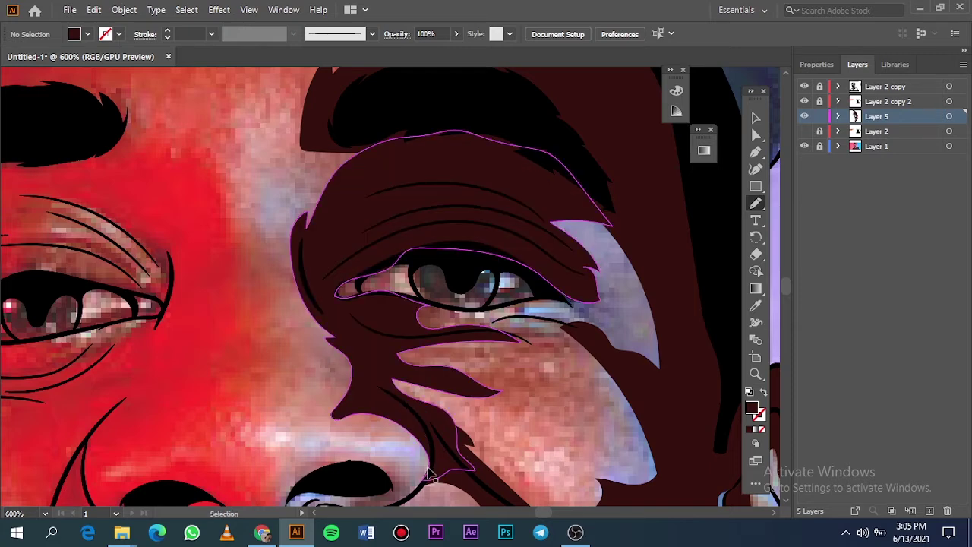
- Add jagged shadow shapes beside the outer corner of the blue-lit eye and check them over the Layer 2 skin colour
scroll(474, 264, up, 2)
mouse_move(516, 202)
mouse_down()
mouse_move(411, 245)
mouse_move(431, 226)
mouse_up()
key(ctrl+z)
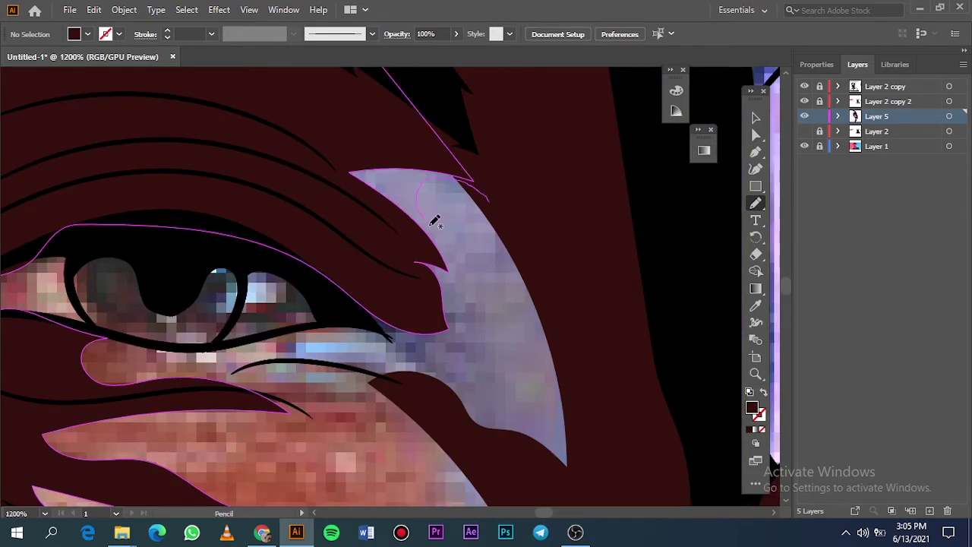
drag(481, 191, 487, 198)
scroll(449, 179, down, 4)
scroll(449, 179, left, 2)
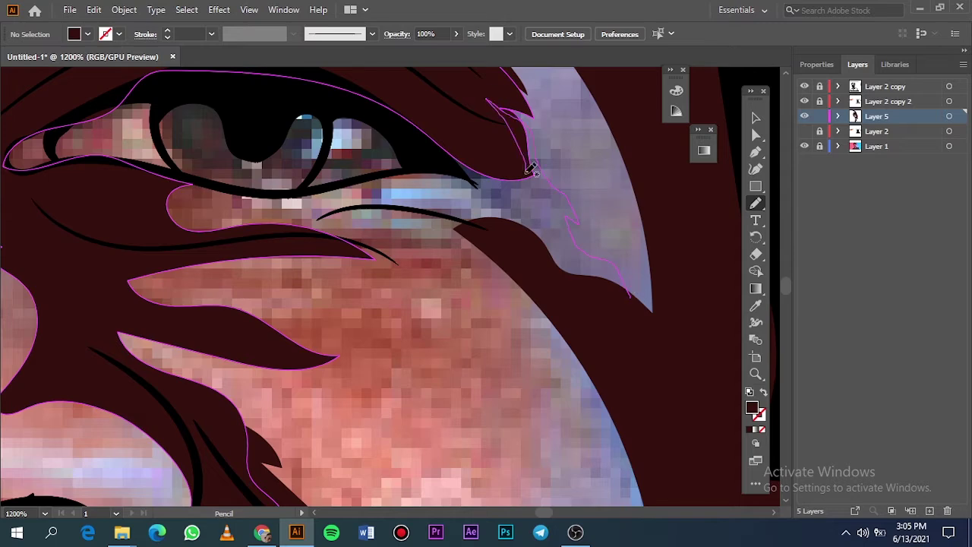
drag(567, 308, 625, 297)
key(ctrl+0)
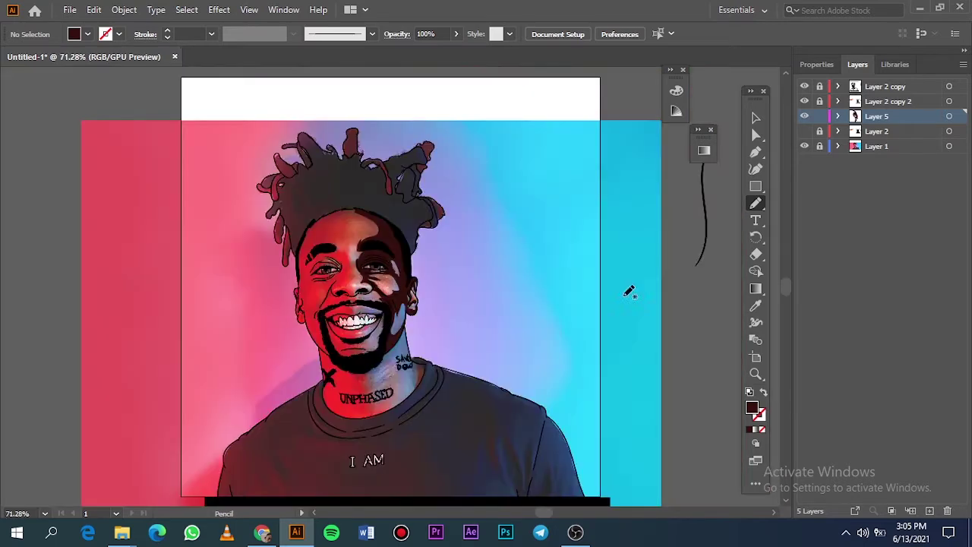
click(805, 131)
click(806, 142)
- Trace the shadow from the blue-lit mouth corner down around the chin crease and check it over the Layer 2 skin colour
click(806, 142)
click(805, 132)
scroll(338, 347, up, 6)
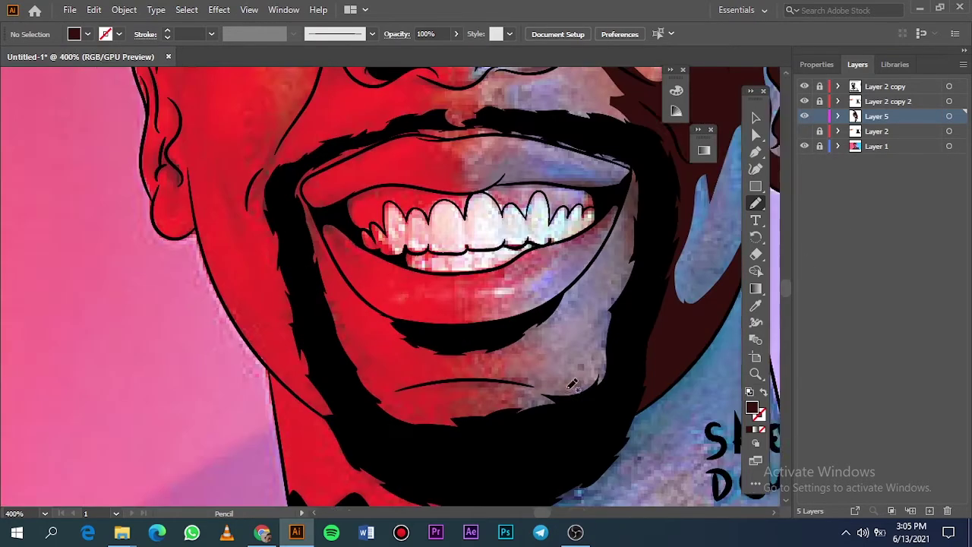
scroll(568, 385, up, 1)
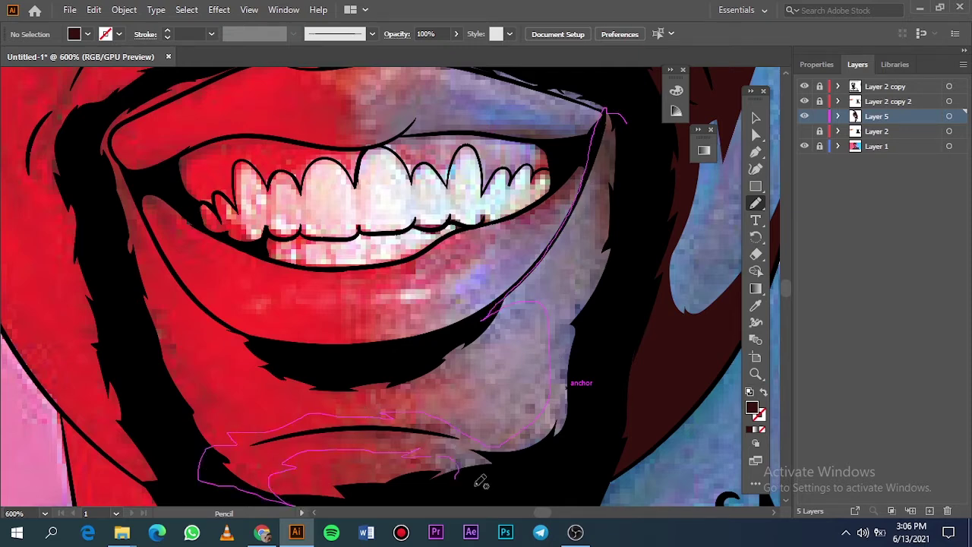
drag(627, 125, 627, 125)
key(ctrl+0)
click(805, 132)
click(804, 146)
- Trace the shadow between the lower lip and the goatee on the red-lit side of the chin, with Layer 2 hidden
click(804, 146)
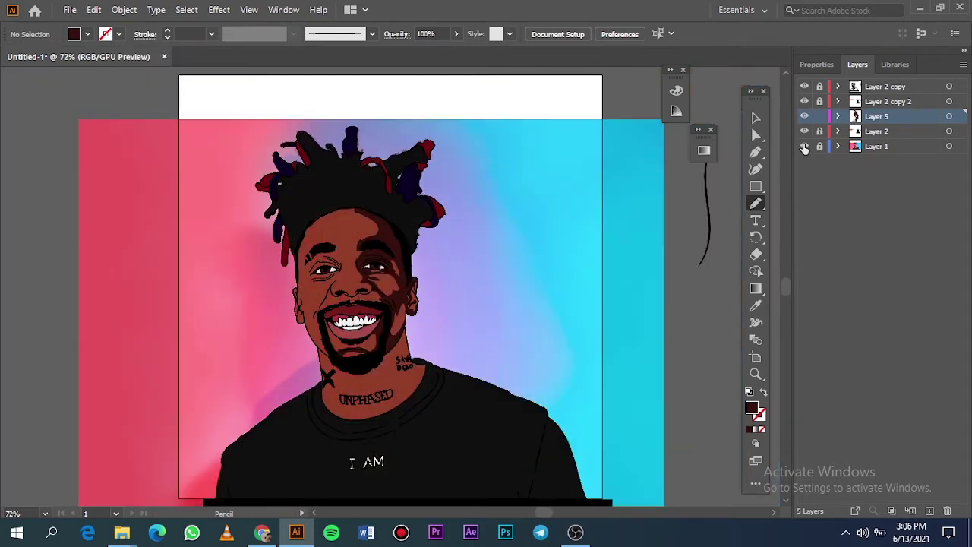
click(805, 132)
scroll(333, 351, up, 5)
drag(522, 405, 455, 373)
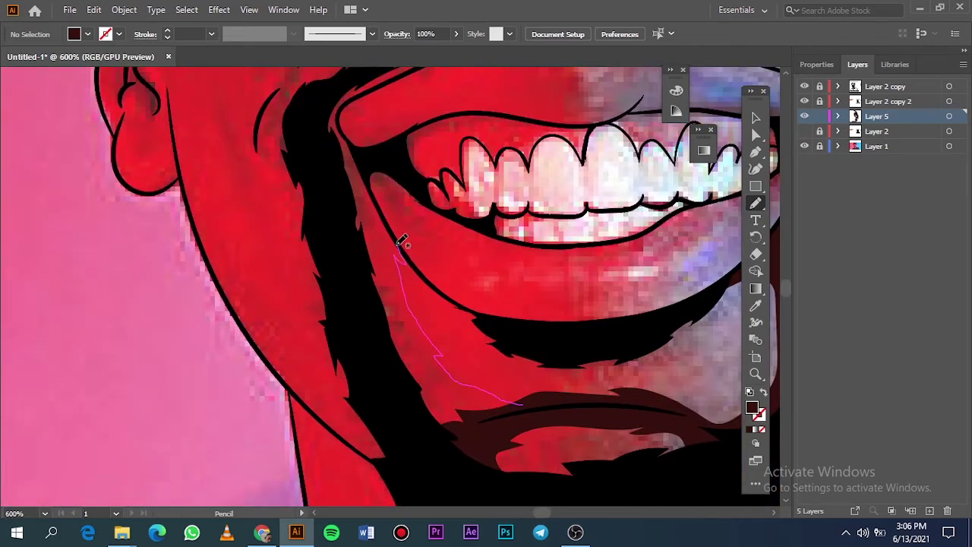
drag(503, 435, 526, 403)
key(ctrl+0)
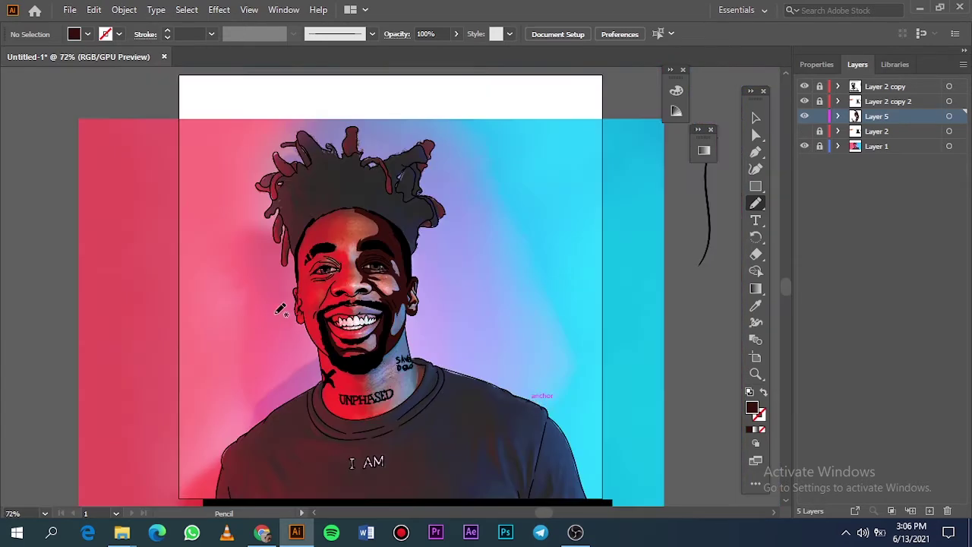
- Trace the shadow around the nostrils and base of the nose, and check it with Layer 2 shown and the photo hidden
scroll(293, 357, up, 4)
scroll(454, 236, up, 2)
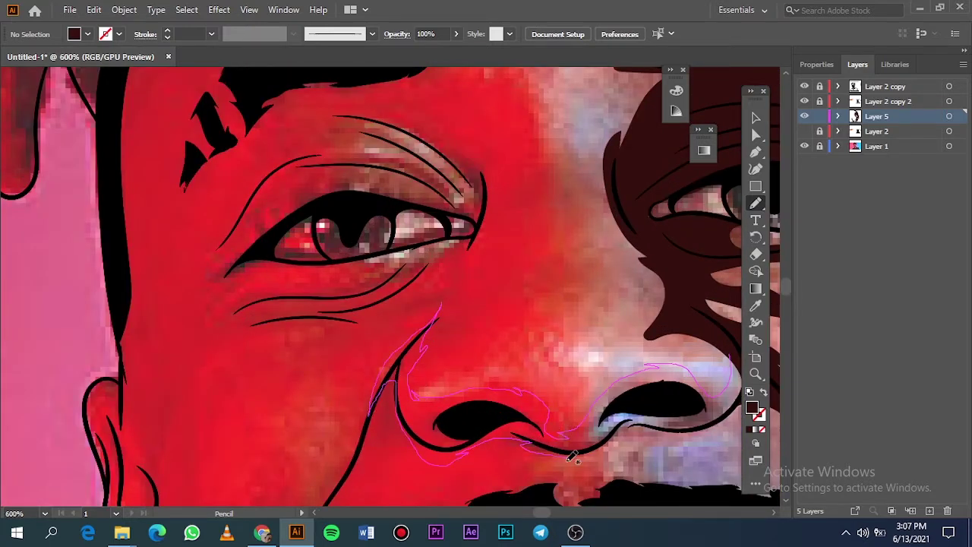
drag(730, 351, 731, 352)
key(ctrl+0)
click(805, 131)
click(806, 147)
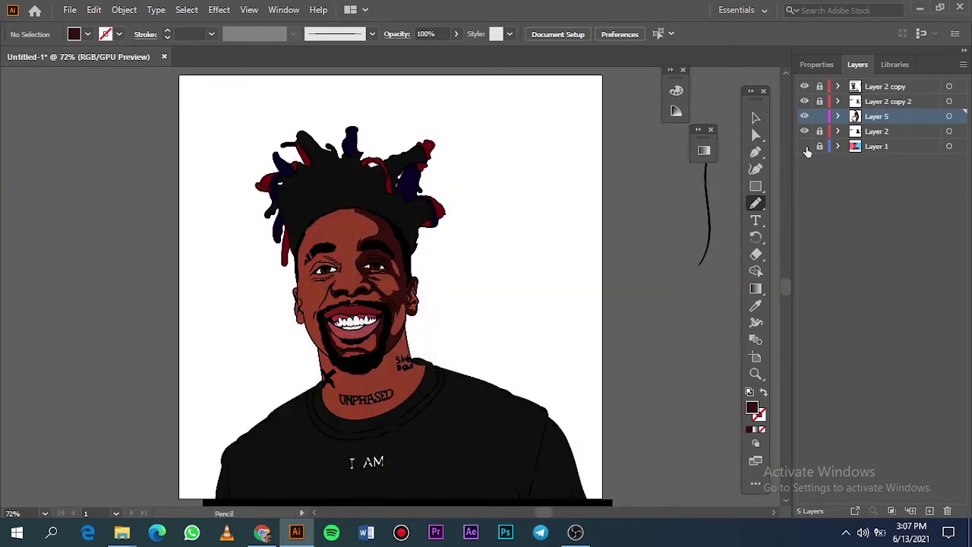
- Trace the shadow over the eyelid and inner corner of the red-lit eye down to the nose over the Layer 1 photo
click(806, 146)
click(806, 131)
scroll(356, 281, up, 5)
scroll(359, 274, up, 2)
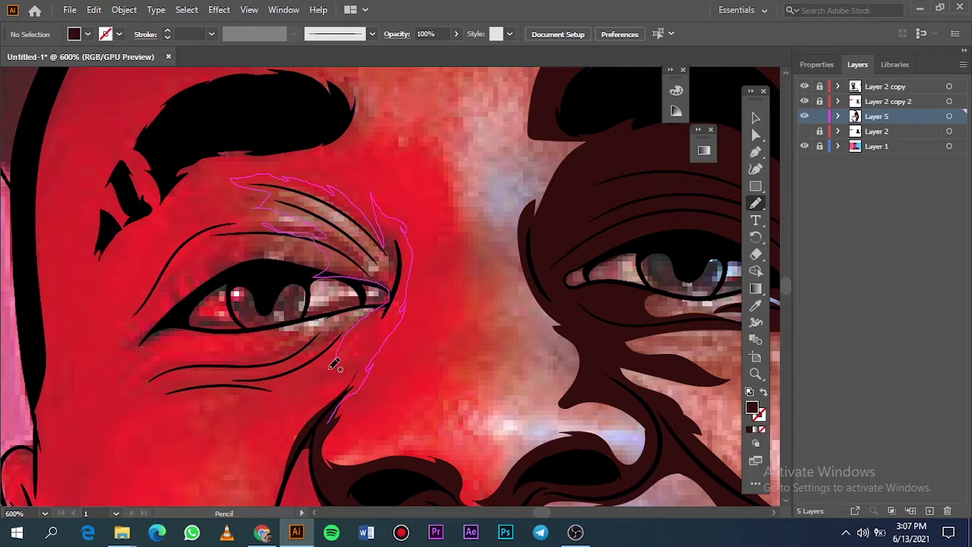
drag(331, 418, 332, 417)
key(ctrl+0)
click(805, 132)
click(805, 133)
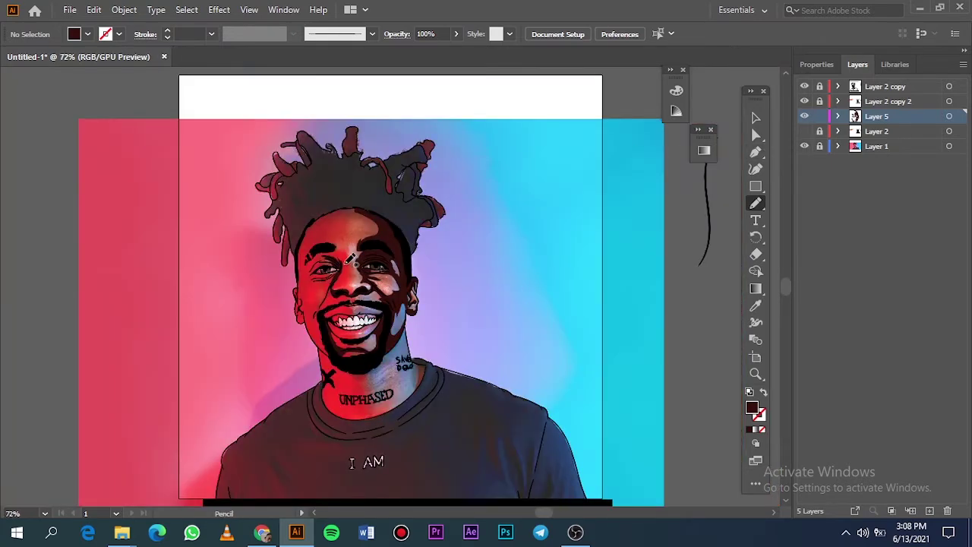
- Draw a dark brown shadow with the Pencil across the nose bridge beside the right-hand eye and preview the portrait without the reference photo
scroll(345, 265, up, 7)
drag(301, 373, 301, 373)
drag(502, 335, 445, 302)
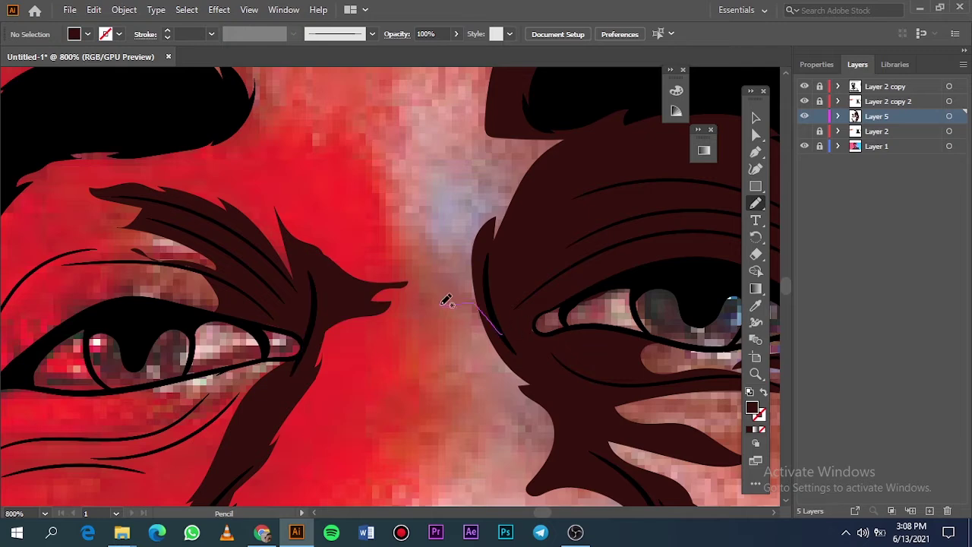
drag(503, 262, 512, 330)
key(ctrl+0)
click(804, 146)
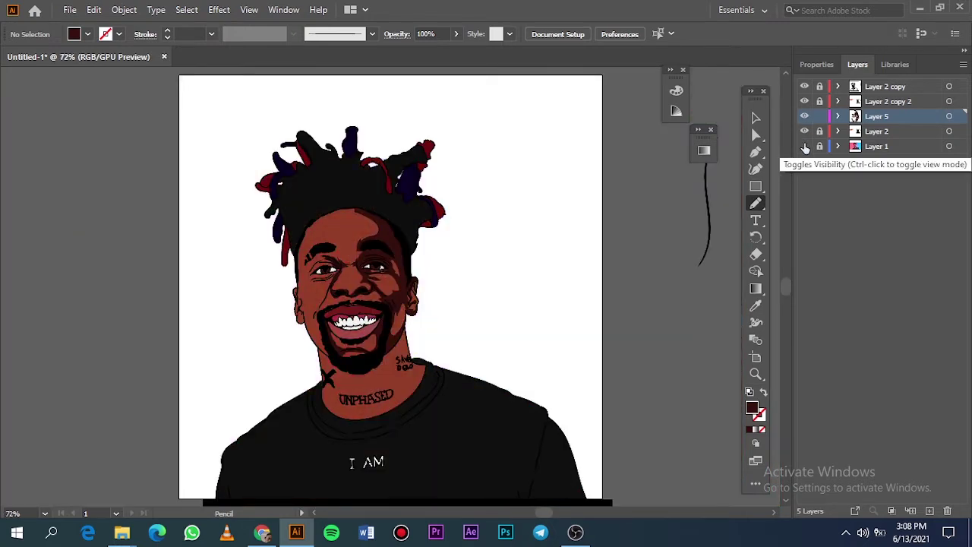
click(804, 146)
- Draw a dark brown smile-line shadow from the left nostril down to the moustache corner and check it with Layer 1 hidden
scroll(325, 304, up, 5)
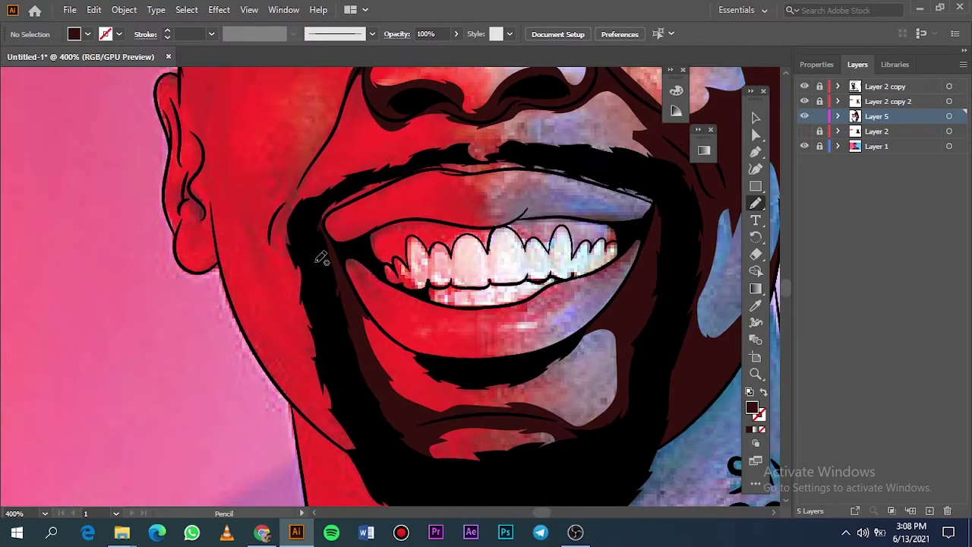
scroll(342, 205, up, 2)
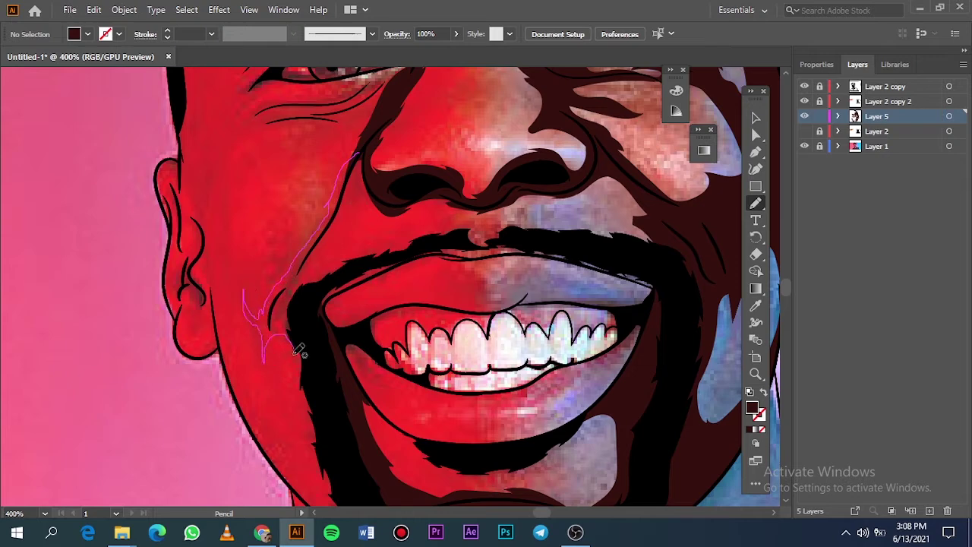
drag(378, 184, 380, 188)
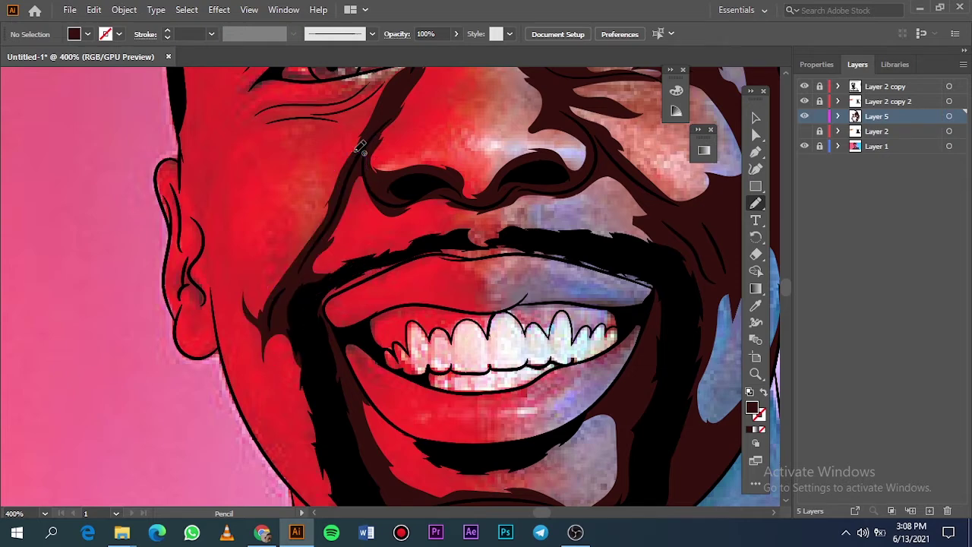
key(ctrl+0)
click(804, 146)
click(805, 146)
click(805, 131)
- Add dark brown shadow shapes along the left face edge, from the temple past the ear and down the jaw to the beard
scroll(296, 259, up, 6)
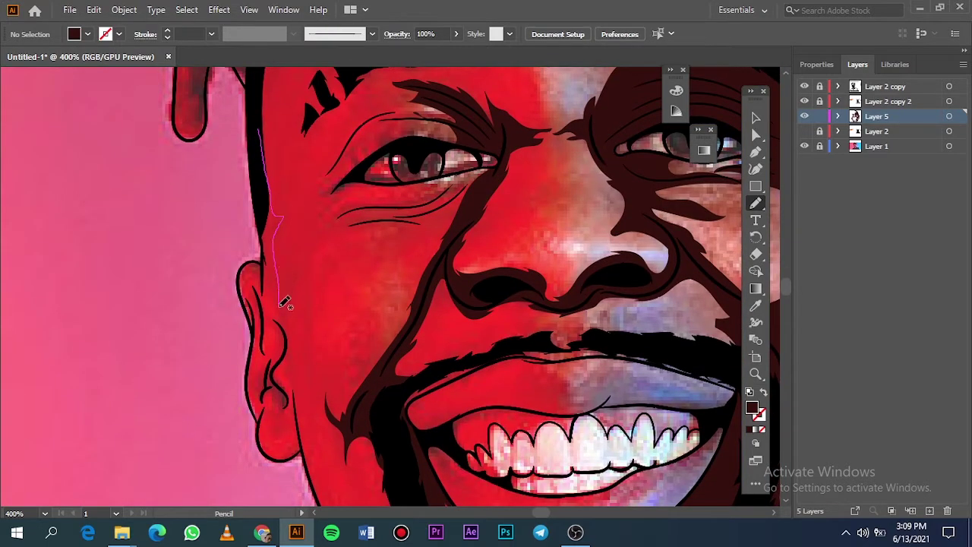
drag(268, 225, 269, 228)
scroll(274, 220, down, 3)
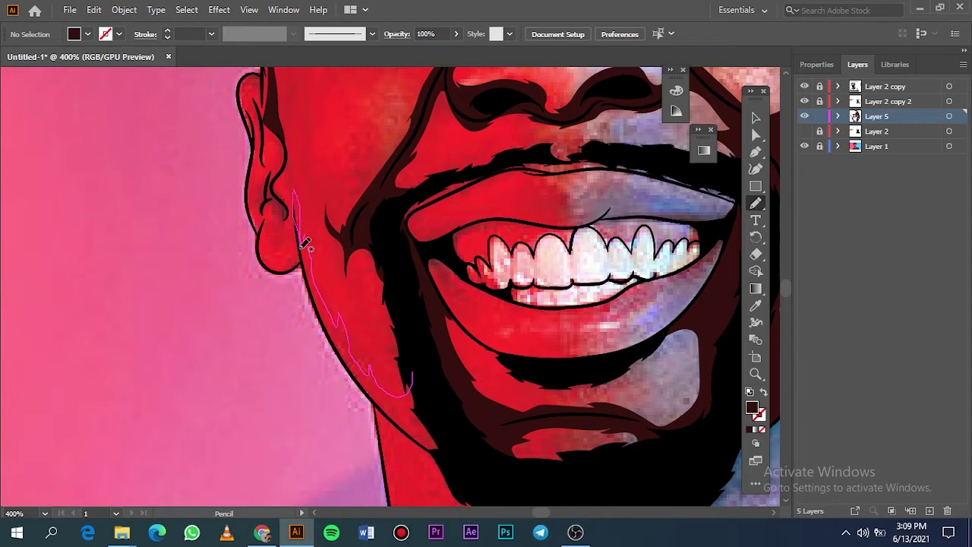
drag(381, 410, 413, 368)
drag(378, 173, 510, 310)
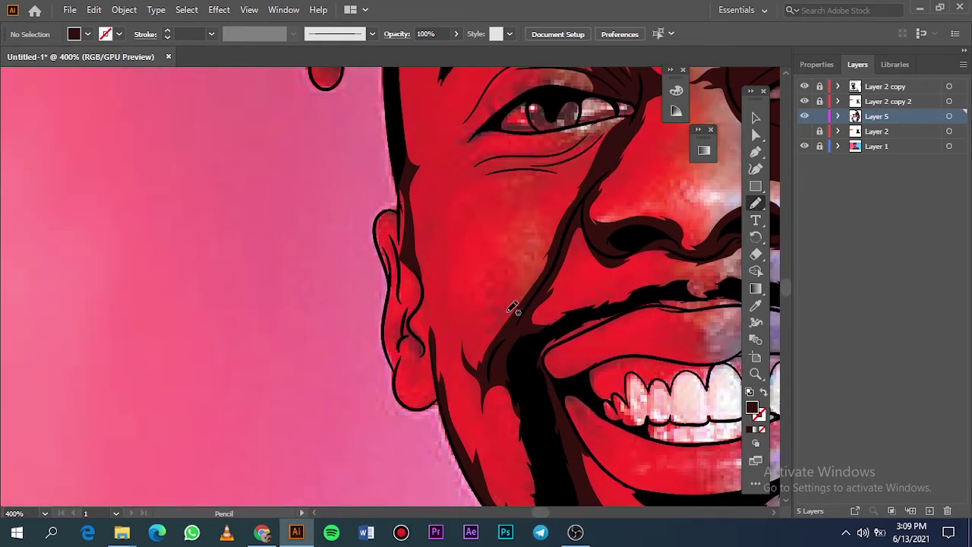
- Draw dark brown shadows inside the folds and upper rim of the left-hand ear and compare the portrait with the reference hidden
scroll(382, 384, up, 2)
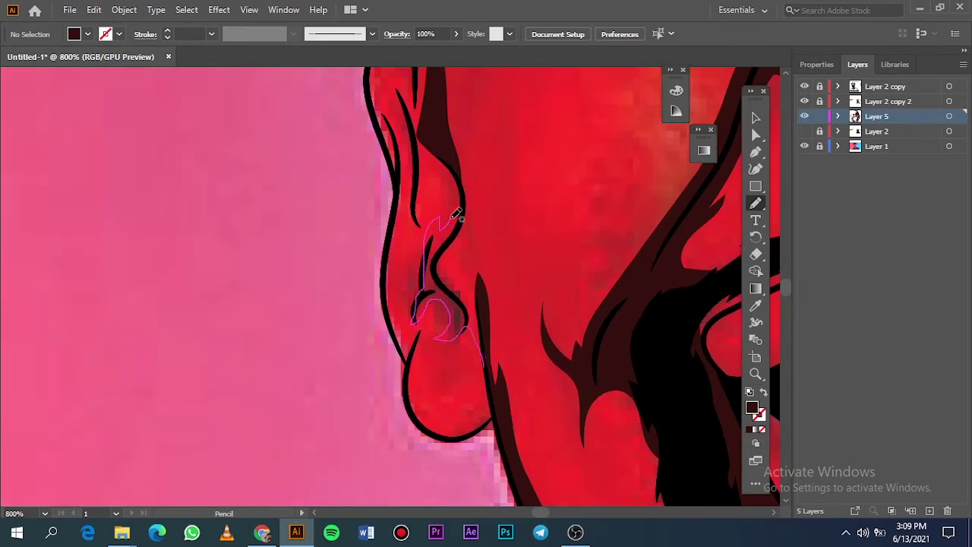
drag(451, 220, 485, 375)
drag(396, 99, 405, 251)
scroll(406, 251, up, 1)
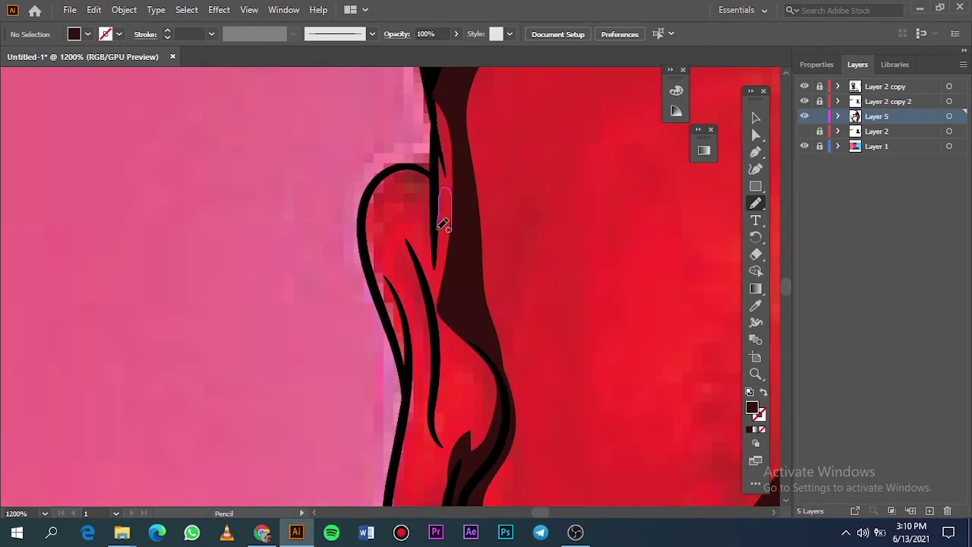
mouse_move(443, 225)
mouse_down()
mouse_move(436, 97)
mouse_move(468, 270)
mouse_move(379, 196)
mouse_move(363, 235)
mouse_move(399, 171)
mouse_move(435, 199)
mouse_up()
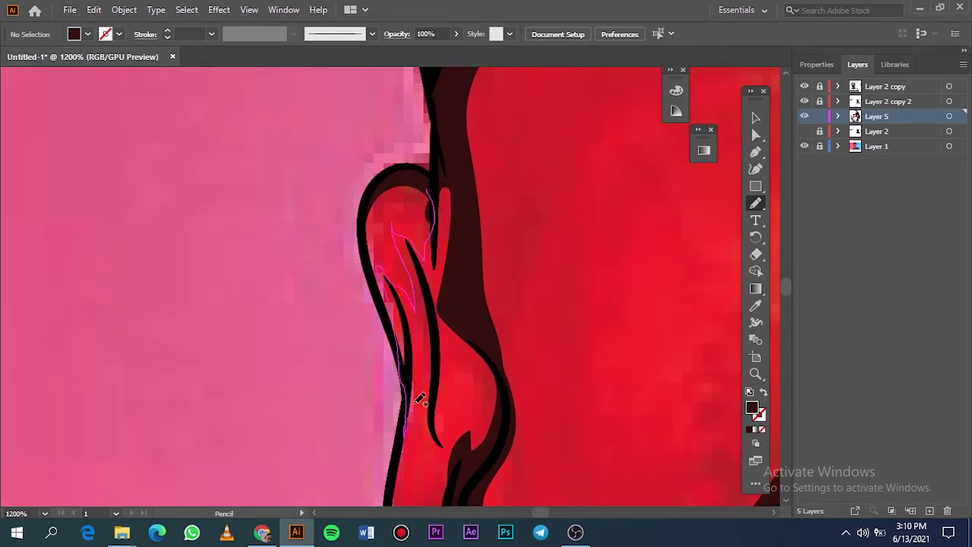
drag(449, 361, 433, 183)
key(ctrl+0)
click(804, 131)
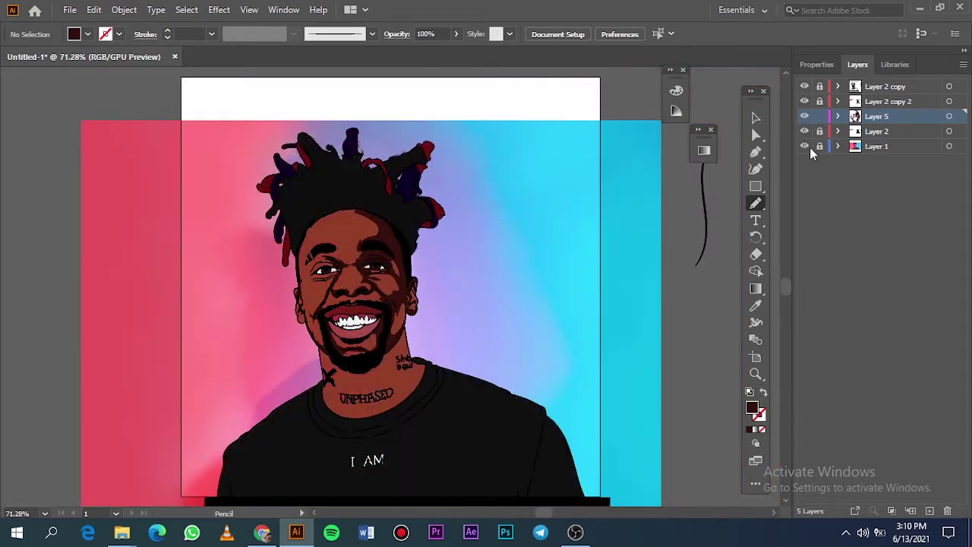
click(805, 145)
click(804, 146)
click(804, 130)
- Draw a thin dark brown shadow along the hairline at the top of the forehead and show the Layer 2 base colours
scroll(493, 171, up, 10)
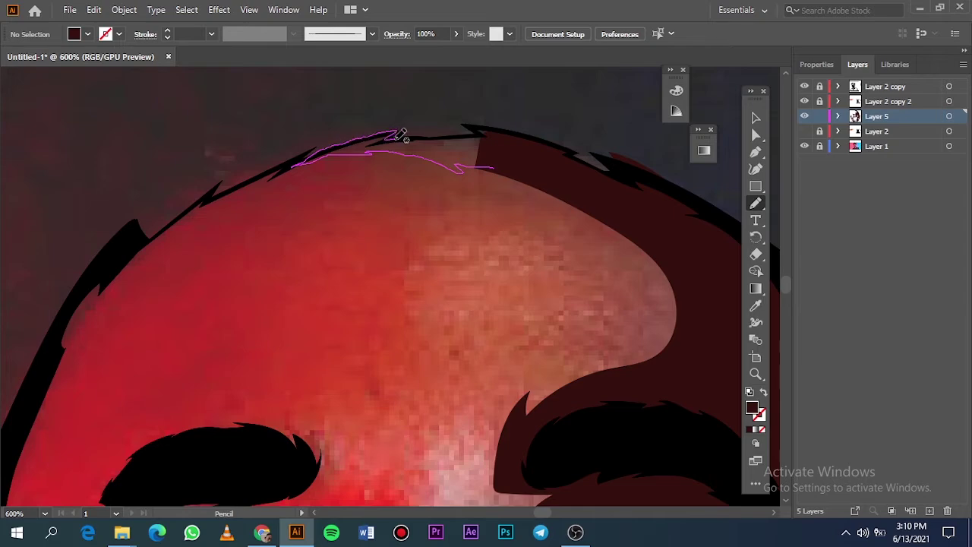
drag(401, 136, 402, 137)
key(ctrl+0)
click(804, 131)
click(805, 146)
click(804, 146)
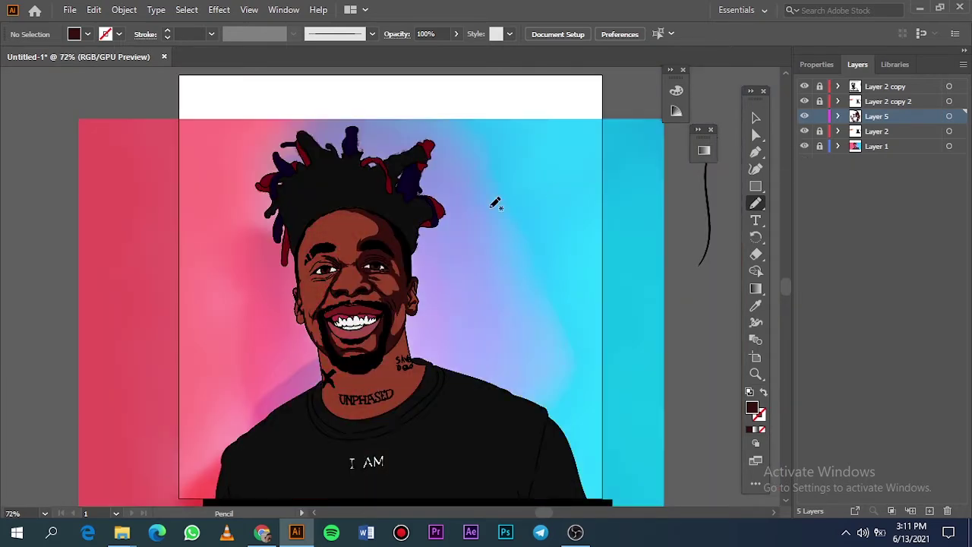
- Sample the iris colour of the left-hand eye, darken it, and draw Pencil shadows around the iris edges
scroll(327, 133, up, 10)
key(i)
click(425, 277)
double_click(752, 408)
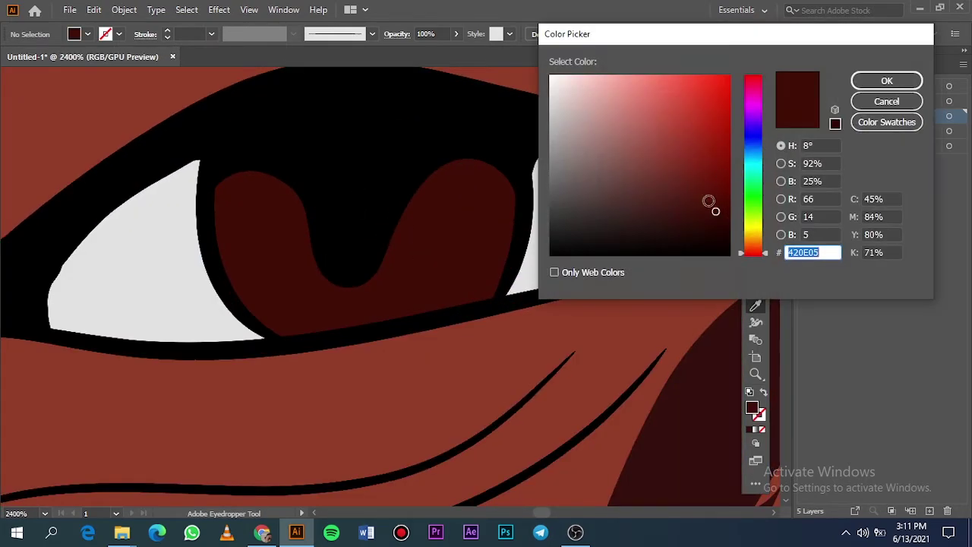
key(Return)
scroll(386, 289, left, 5)
key(n)
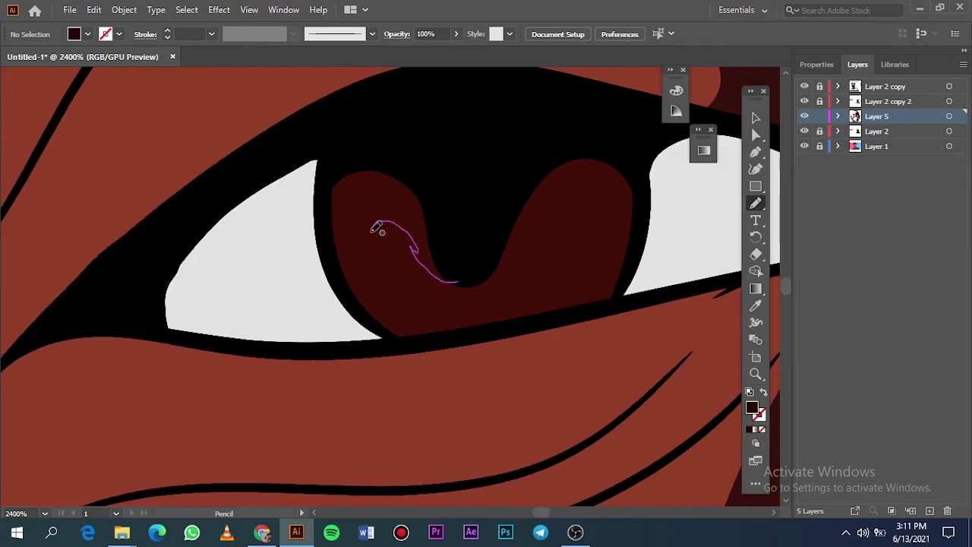
mouse_move(378, 230)
mouse_down()
mouse_move(395, 305)
mouse_move(467, 328)
mouse_move(390, 332)
mouse_move(325, 239)
mouse_move(474, 226)
mouse_move(458, 278)
mouse_up()
drag(435, 272, 455, 281)
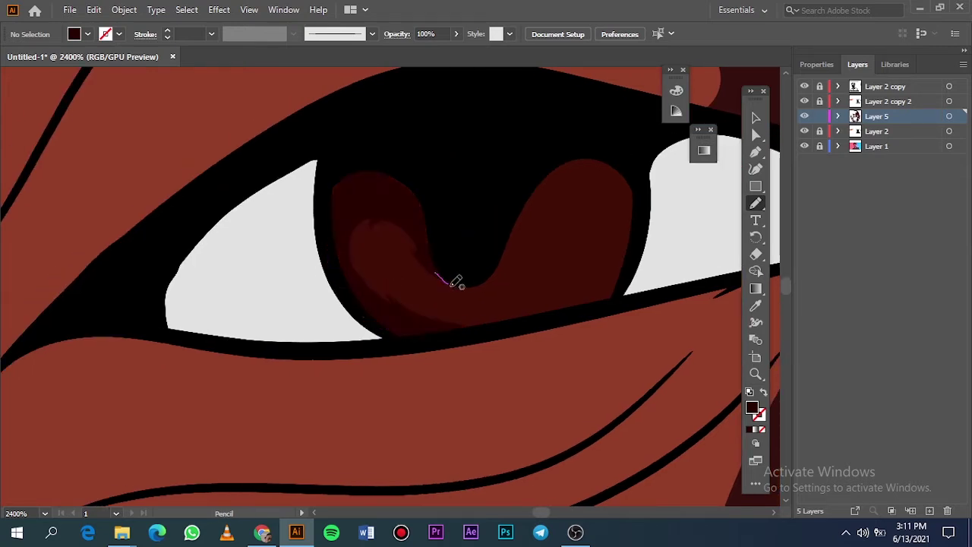
mouse_move(584, 293)
mouse_down()
mouse_move(456, 329)
mouse_move(604, 306)
mouse_move(572, 121)
mouse_move(436, 273)
mouse_up()
key(ctrl+0)
- Sample the eye-white colour, change the fill to a darker grey, and shade the upper whites of the left-hand eye
scroll(281, 301, up, 5)
scroll(437, 224, up, 5)
key(i)
click(415, 304)
double_click(752, 408)
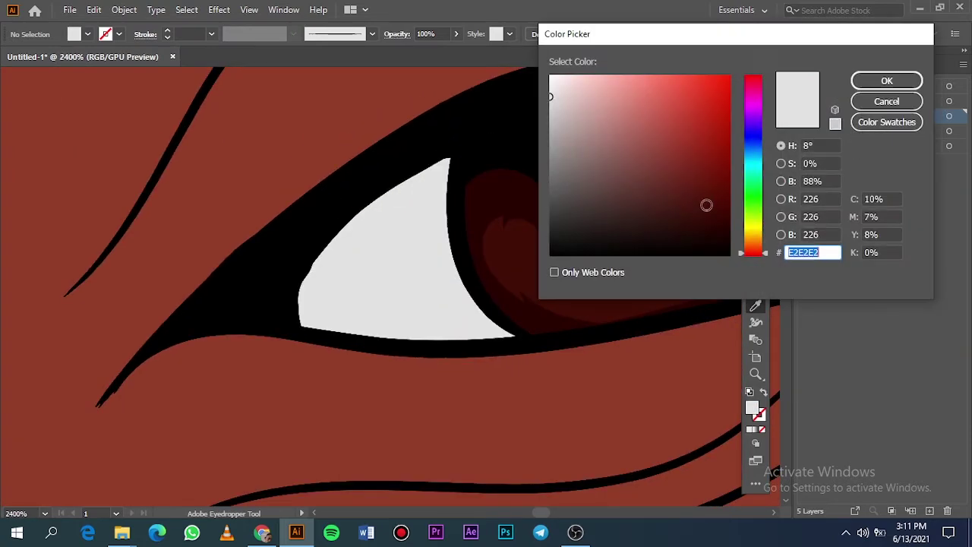
click(567, 163)
click(855, 85)
key(n)
mouse_move(467, 245)
mouse_down()
mouse_move(294, 324)
mouse_move(470, 142)
mouse_move(322, 303)
mouse_move(432, 232)
mouse_move(399, 205)
mouse_move(318, 203)
mouse_move(250, 241)
mouse_move(346, 128)
mouse_move(473, 250)
mouse_move(449, 245)
mouse_up()
key(ctrl+0)
- Sample the pink inner eye corner, darken it to deep crimson, and draw shadows in the inner corners of both eyes
scroll(460, 256, up, 14)
key(i)
click(466, 232)
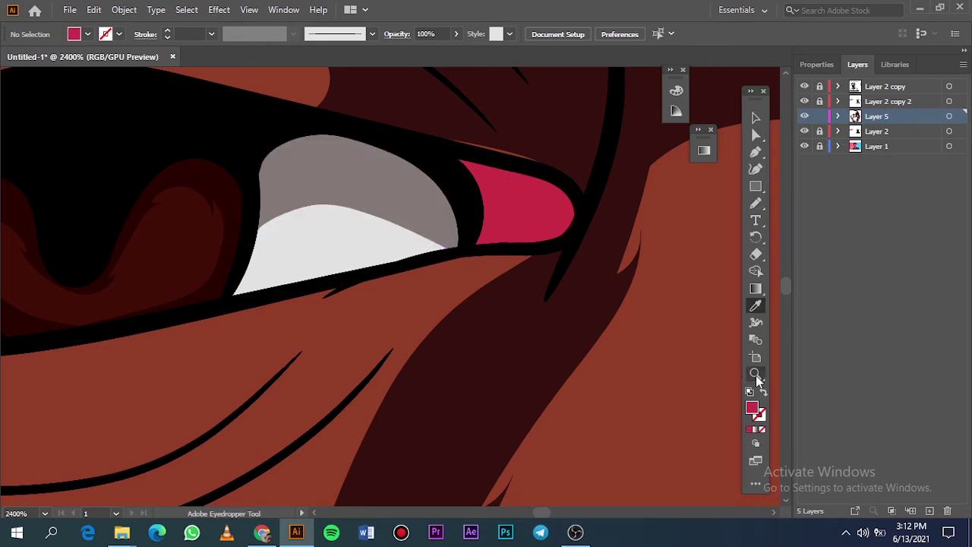
double_click(752, 408)
click(695, 163)
click(886, 81)
key(n)
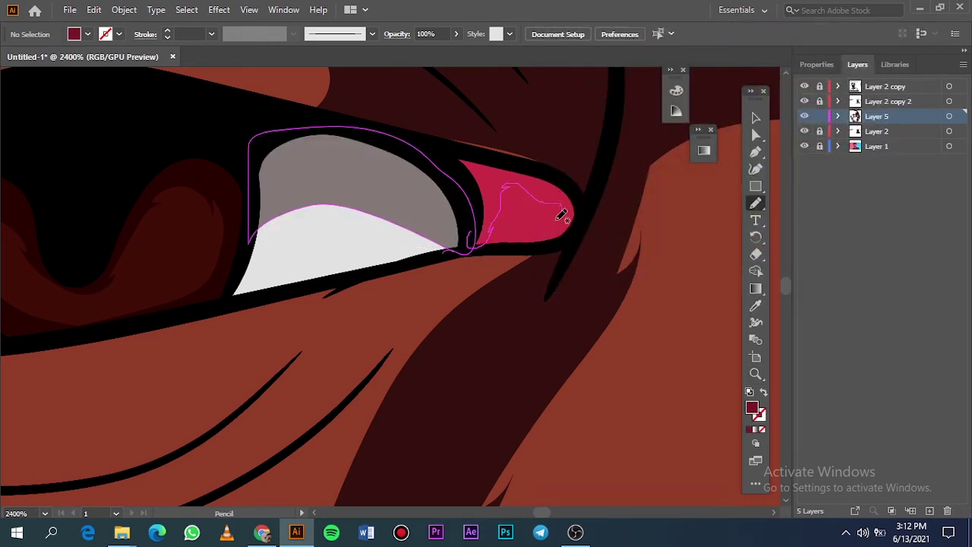
drag(570, 189, 477, 237)
key(ctrl+0)
scroll(349, 281, up, 12)
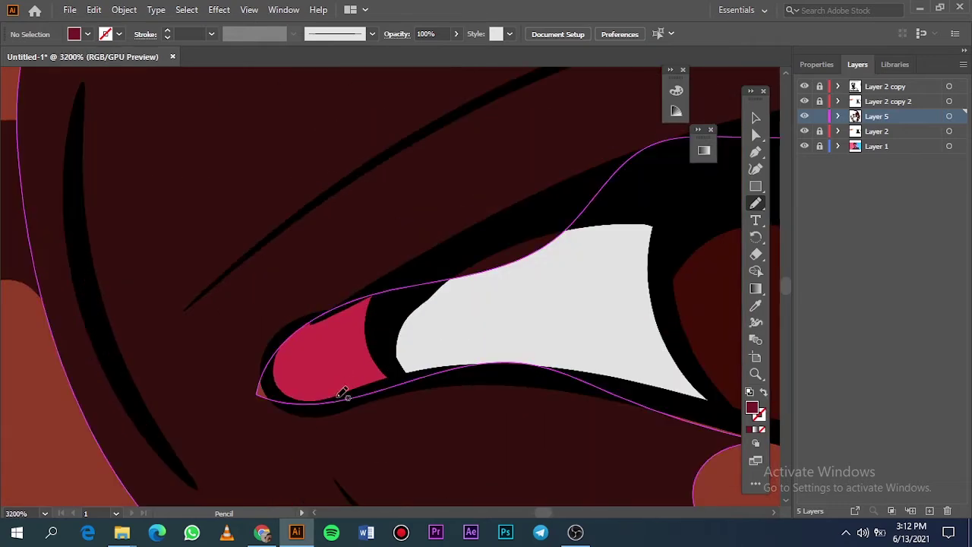
mouse_move(341, 333)
mouse_down()
mouse_move(369, 367)
mouse_move(390, 303)
mouse_move(335, 310)
mouse_move(266, 373)
mouse_move(334, 401)
mouse_up()
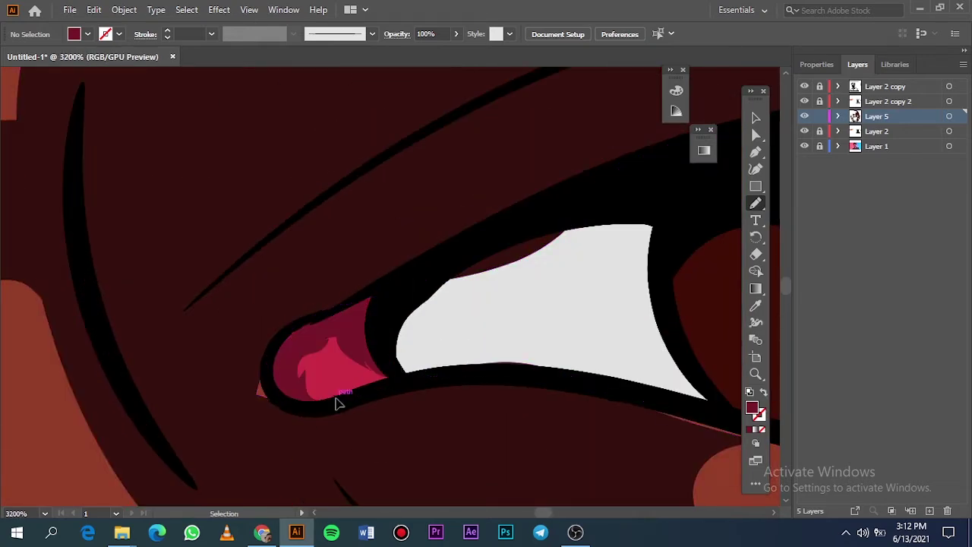
- Shade the whites of the right-hand eye with the darker grey and preview the portrait with Layer 1 hidden
scroll(268, 308, right, 5)
scroll(267, 308, down, 5)
scroll(369, 341, up, 5)
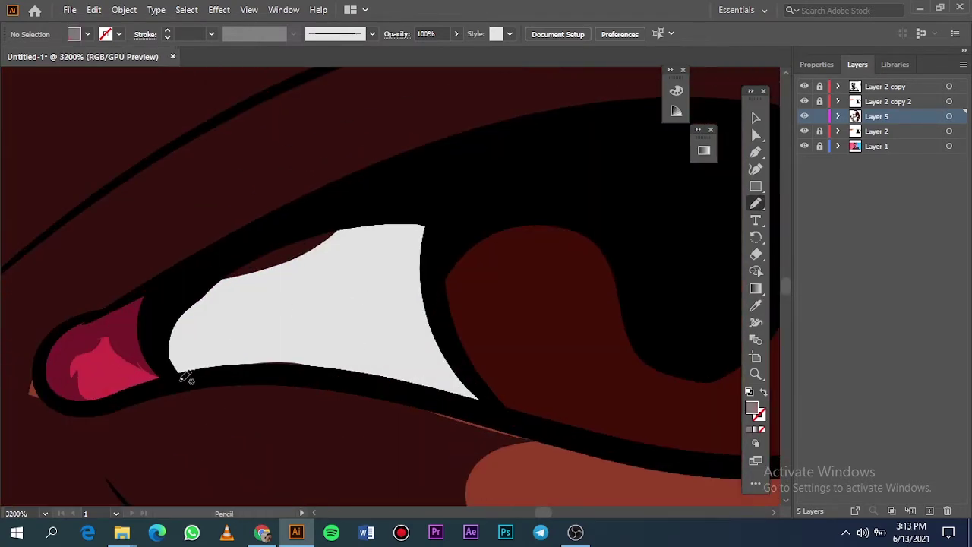
mouse_move(182, 375)
mouse_down()
mouse_move(401, 288)
mouse_move(369, 205)
mouse_move(162, 322)
mouse_move(191, 380)
mouse_up()
scroll(191, 380, down, 5)
scroll(408, 393, up, 6)
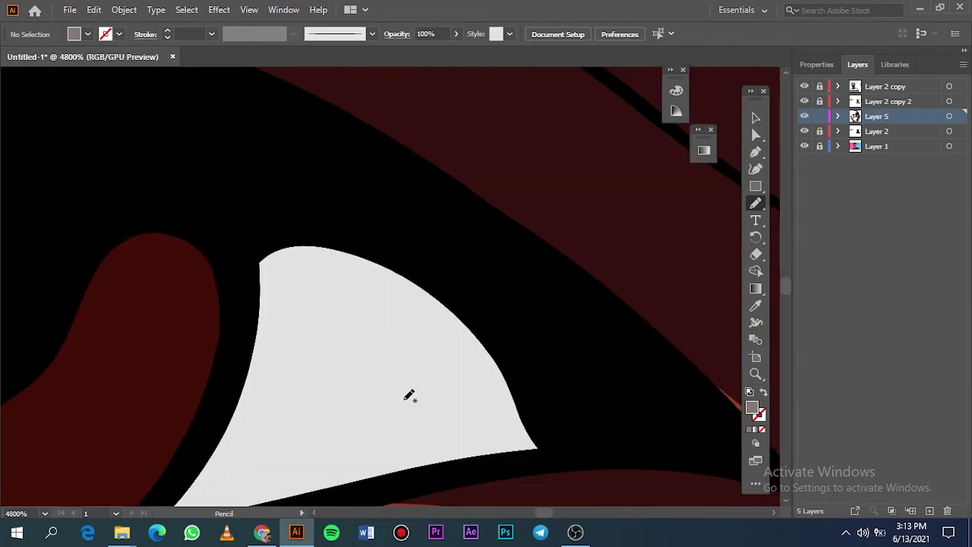
mouse_move(537, 449)
mouse_down()
mouse_move(262, 340)
mouse_move(331, 219)
mouse_move(556, 445)
mouse_up()
key(ctrl+0)
click(806, 147)
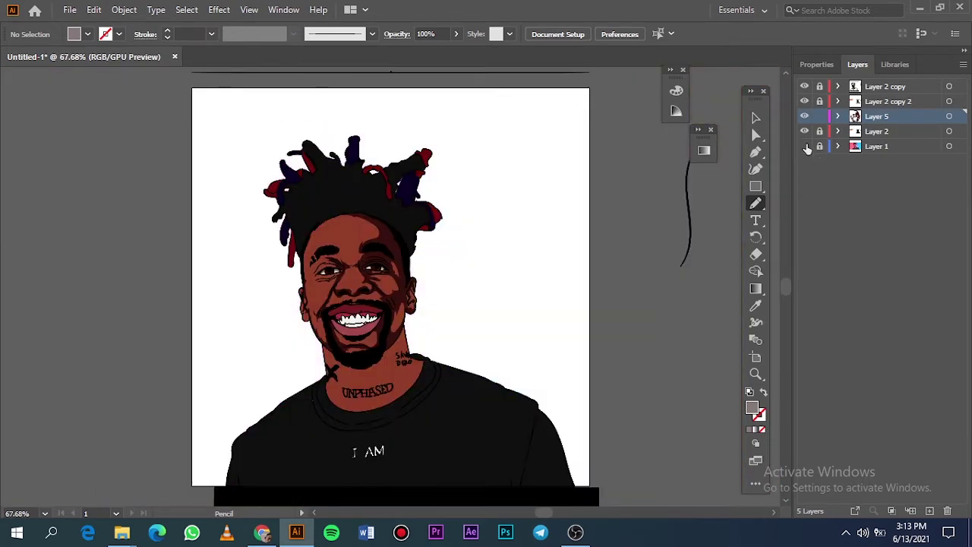
click(806, 147)
- Change the fill to light grey, hide Layer 2, and draw a shadow between the two outermost left teeth
scroll(357, 318, up, 8)
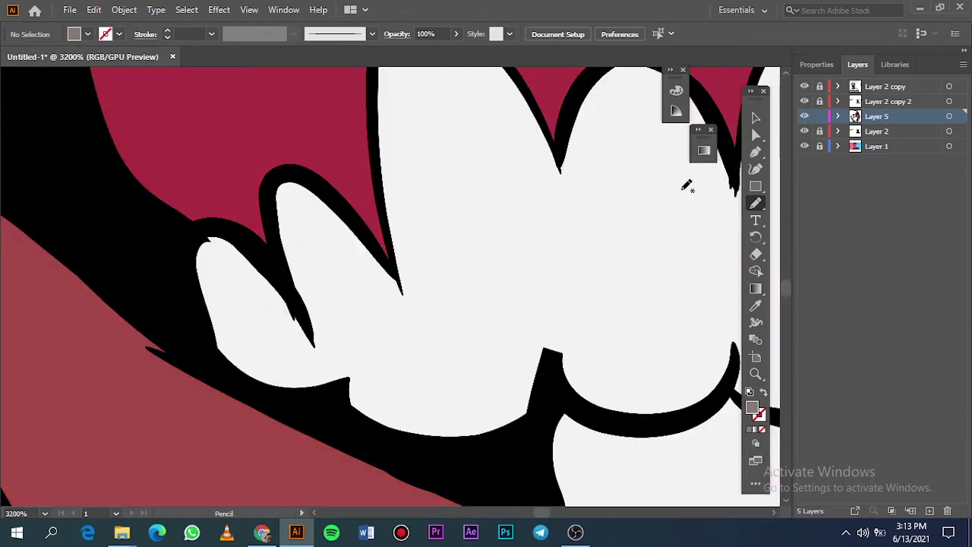
double_click(753, 407)
click(886, 102)
click(804, 130)
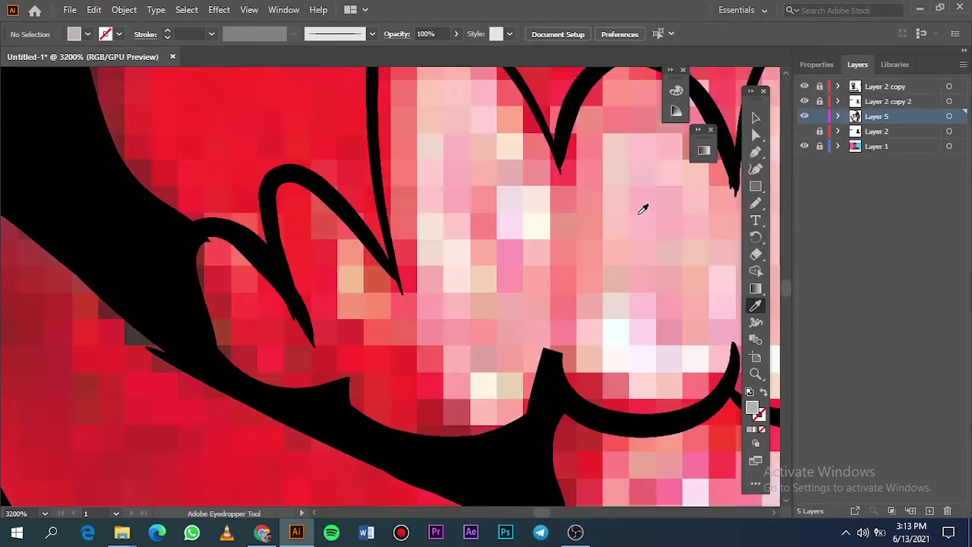
mouse_move(276, 266)
mouse_down()
mouse_move(408, 440)
mouse_move(372, 418)
mouse_up()
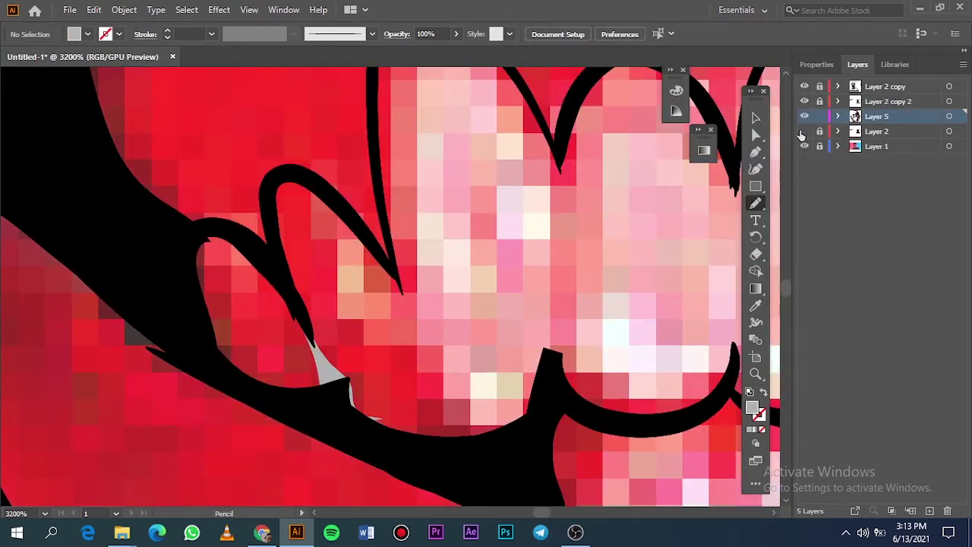
- Draw light grey shadows along the gap and lower edge between the second and third left teeth and check the result without the reference
mouse_move(357, 217)
mouse_down()
mouse_move(420, 340)
mouse_move(404, 433)
mouse_move(353, 406)
mouse_move(466, 457)
mouse_move(544, 371)
mouse_up()
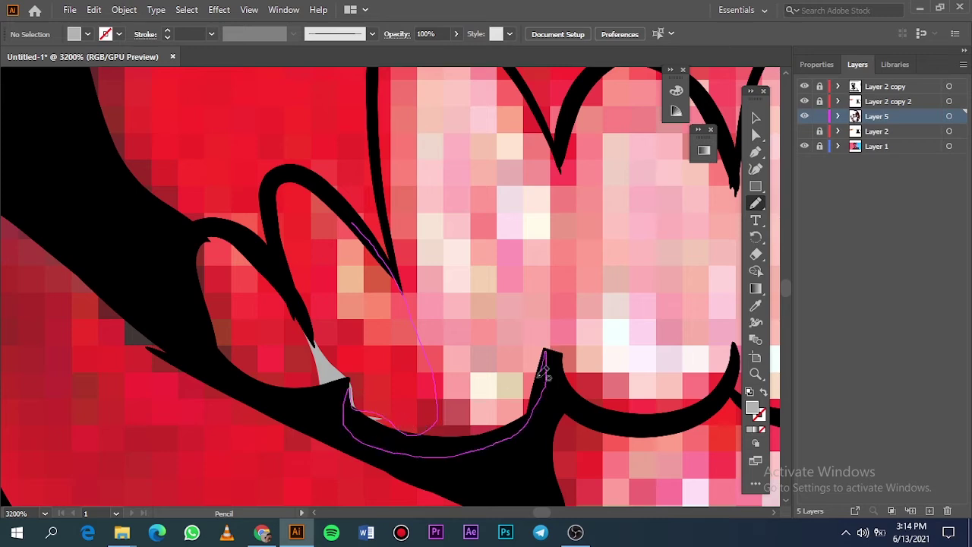
drag(353, 213, 354, 214)
drag(376, 256, 420, 319)
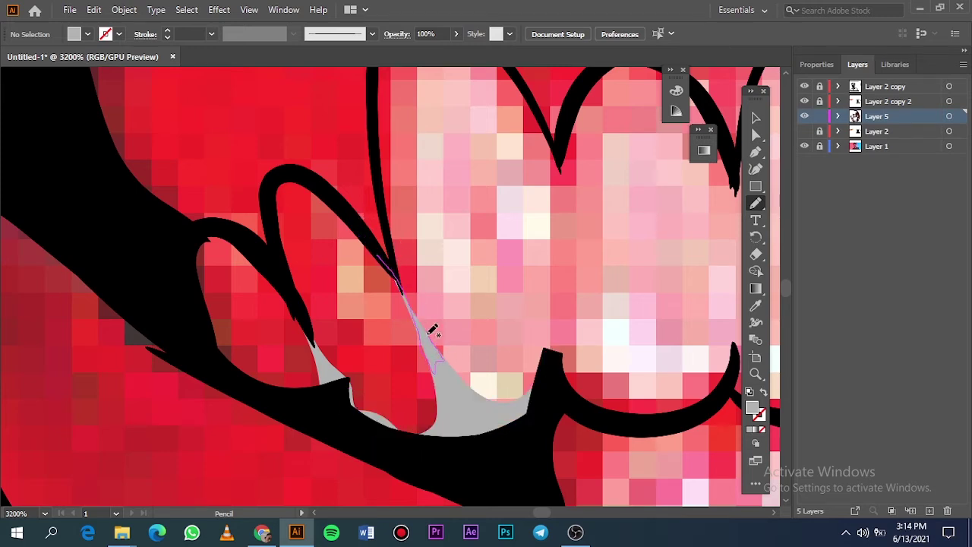
drag(394, 264, 395, 265)
key(ctrl+0)
click(805, 133)
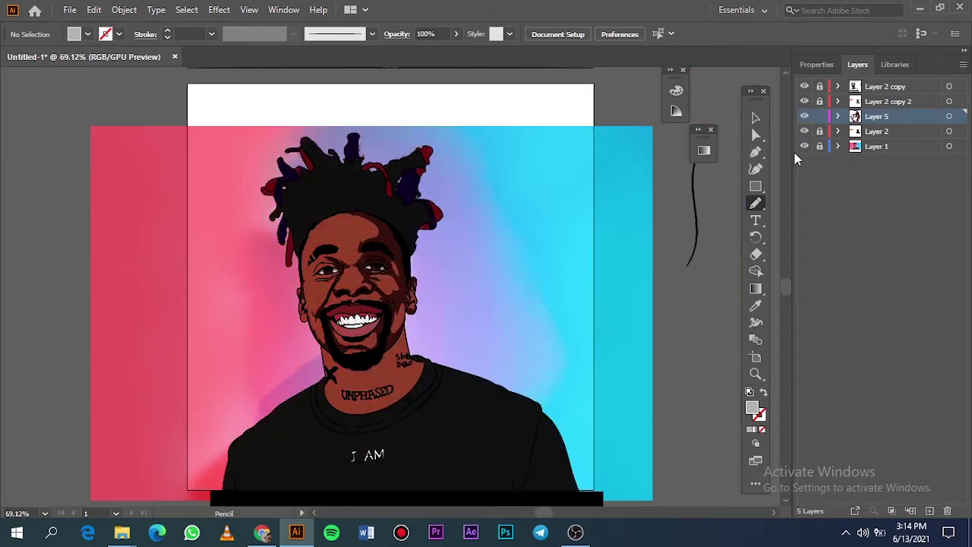
click(805, 146)
click(805, 146)
click(805, 133)
- Draw light grey Pencil shadows in the gaps between the third and fourth, and fourth and fifth, upper teeth from the left
scroll(342, 322, up, 10)
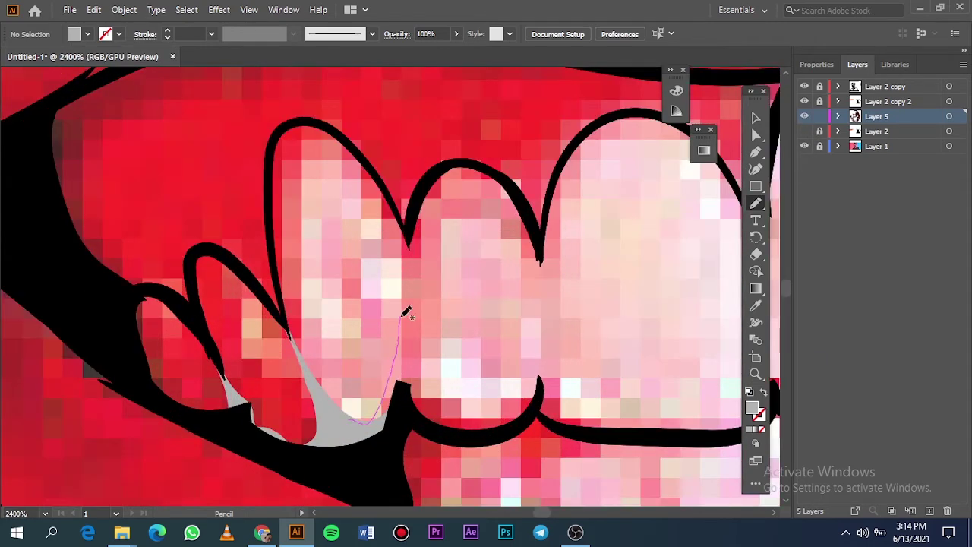
mouse_move(410, 354)
mouse_down()
mouse_move(449, 431)
mouse_move(350, 421)
mouse_up()
scroll(448, 264, right, 2)
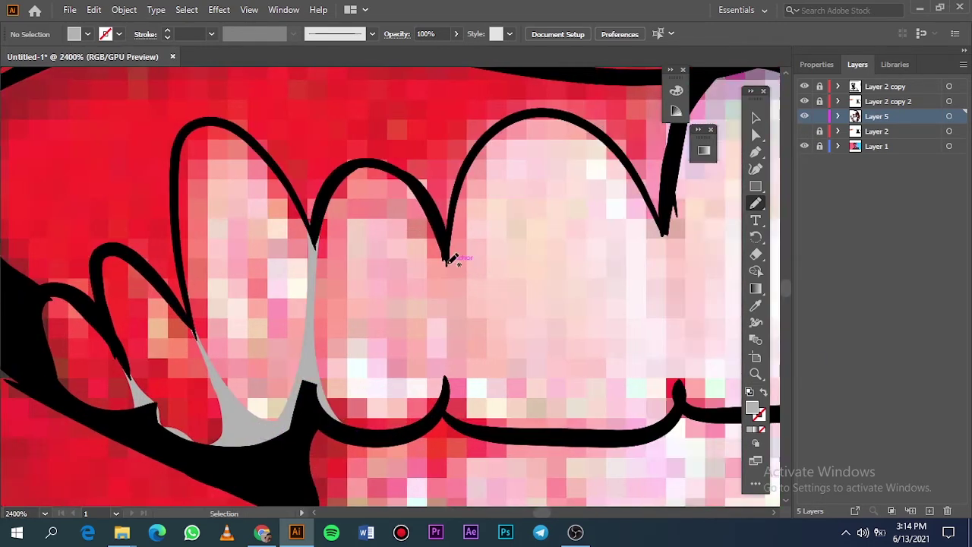
scroll(451, 259, up, 1)
mouse_move(413, 189)
mouse_down()
mouse_move(432, 430)
mouse_move(446, 459)
mouse_up()
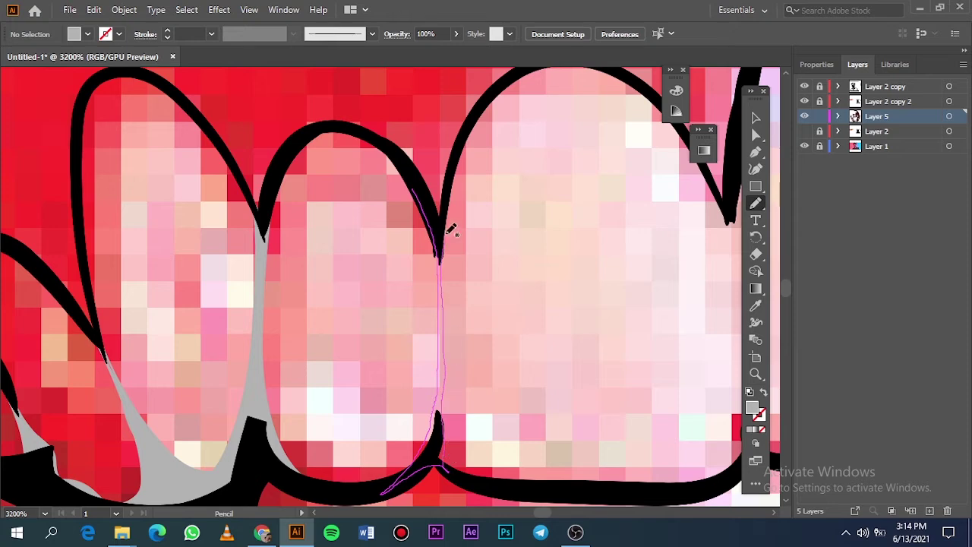
drag(451, 229, 414, 174)
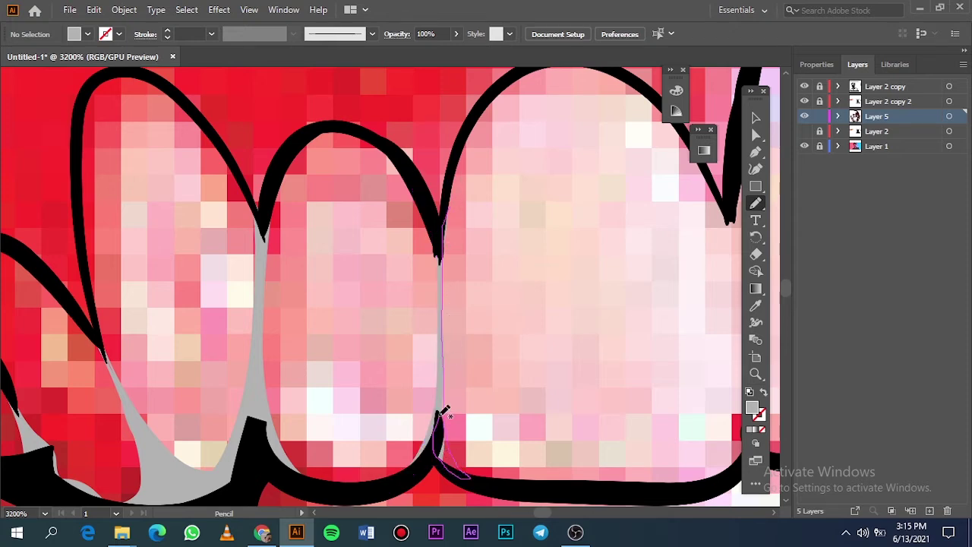
drag(441, 416, 444, 214)
- Shade the gap between the two upper front teeth and the next gap to their right, then preview the portrait without Layer 1
scroll(446, 254, down, 4)
scroll(446, 262, up, 3)
mouse_move(385, 147)
mouse_down()
mouse_move(410, 213)
mouse_move(427, 394)
mouse_up()
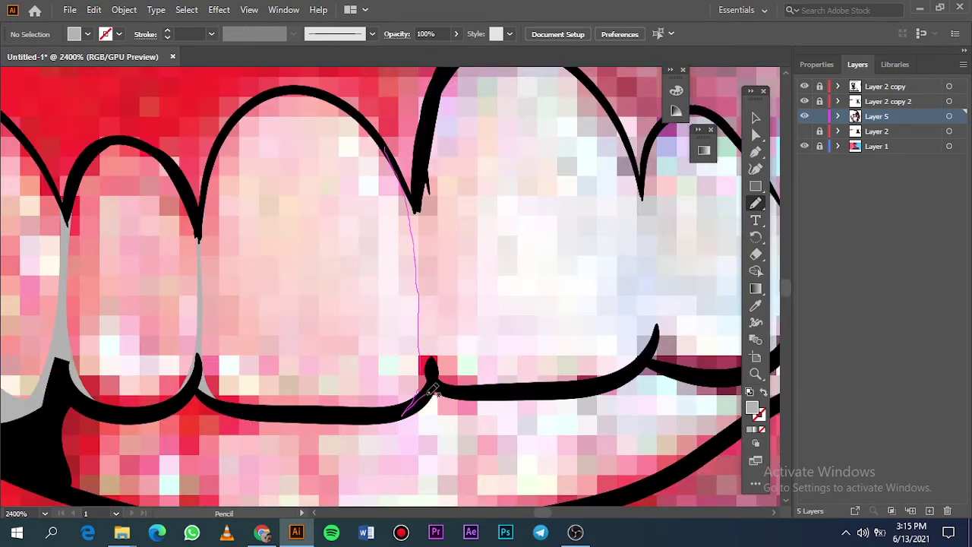
drag(413, 190, 411, 188)
scroll(411, 190, down, 5)
scroll(400, 236, up, 4)
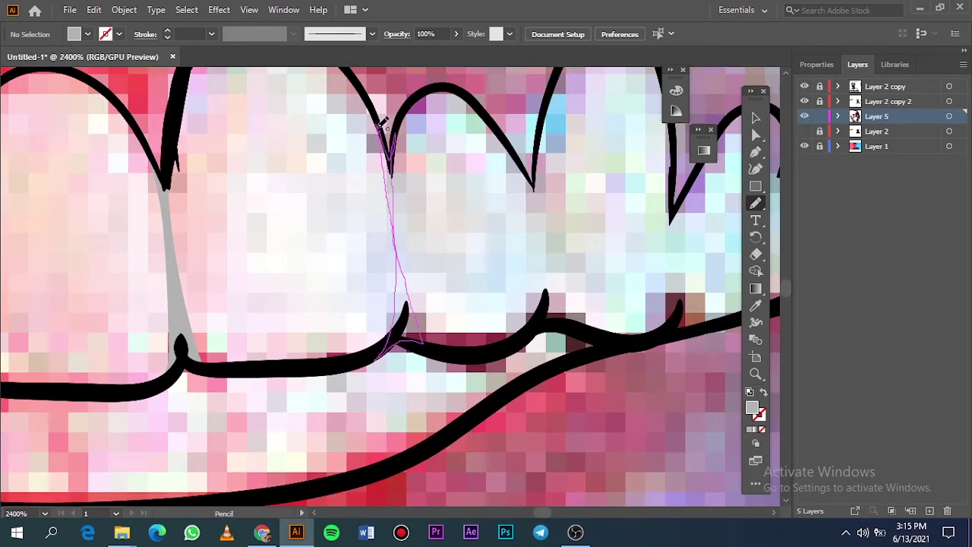
drag(383, 124, 384, 126)
mouse_move(392, 176)
mouse_down()
mouse_move(402, 333)
mouse_move(388, 175)
mouse_up()
key(ctrl+0)
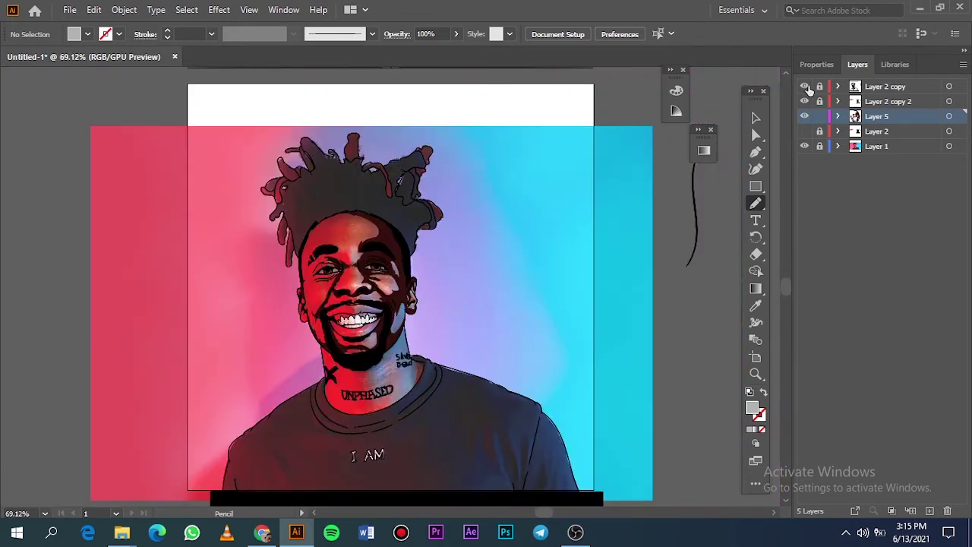
click(807, 131)
click(806, 146)
click(806, 147)
click(805, 130)
- Draw a thin light grey shadow down the second gap to the right of the upper front teeth
scroll(365, 319, up, 10)
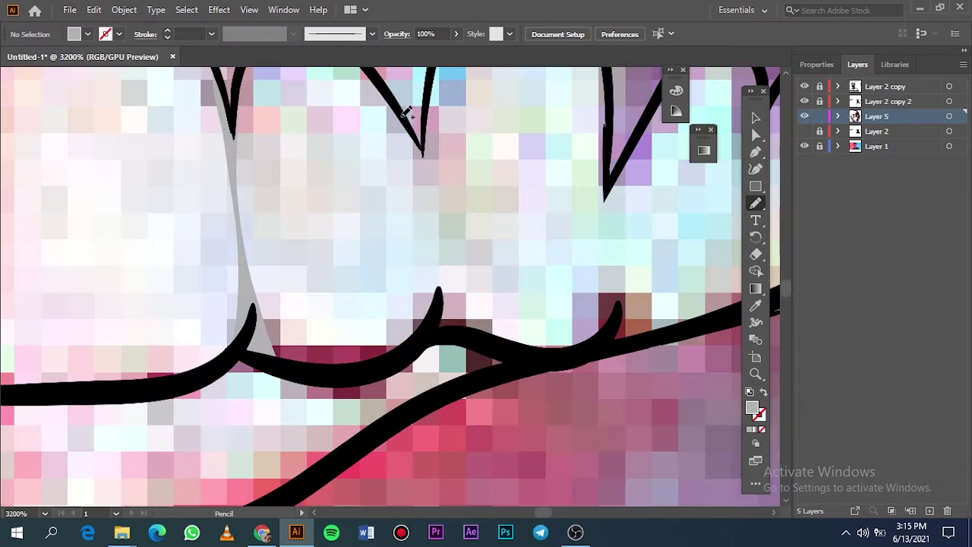
mouse_move(407, 115)
mouse_down()
mouse_move(424, 311)
mouse_move(470, 334)
mouse_move(430, 141)
mouse_up()
scroll(430, 142, up, 4)
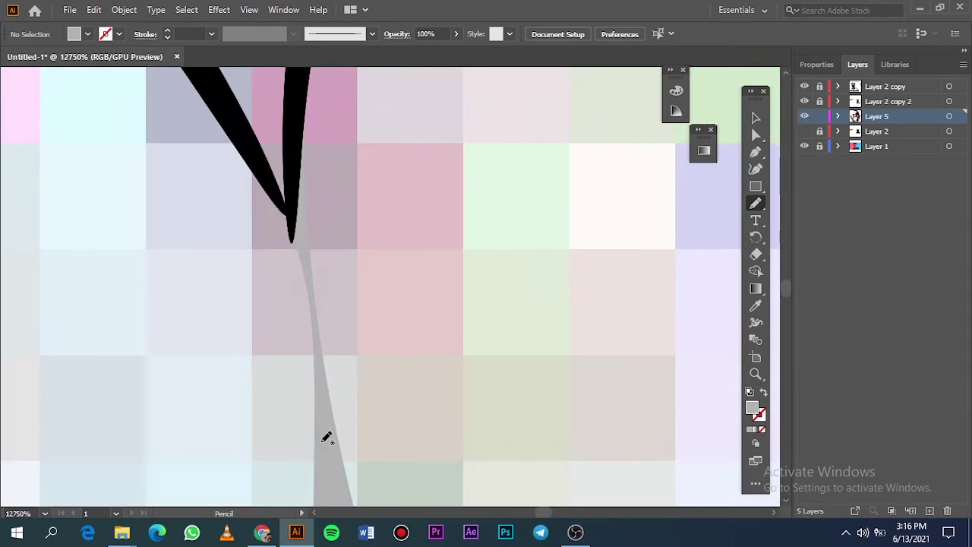
mouse_move(306, 336)
mouse_down()
mouse_move(300, 193)
mouse_move(330, 396)
mouse_move(322, 456)
mouse_up()
scroll(323, 456, down, 12)
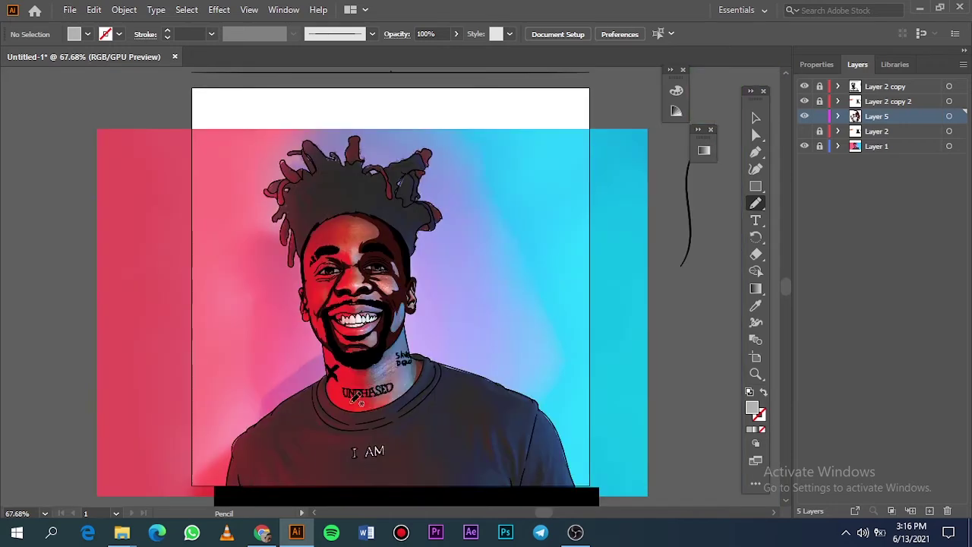
- Draw light grey shadows in the remaining gaps between the outermost right upper teeth
scroll(241, 298, up, 8)
scroll(242, 297, up, 5)
mouse_move(389, 153)
mouse_down()
mouse_move(261, 460)
mouse_move(415, 367)
mouse_move(390, 161)
mouse_up()
scroll(477, 227, right, 6)
scroll(477, 227, up, 2)
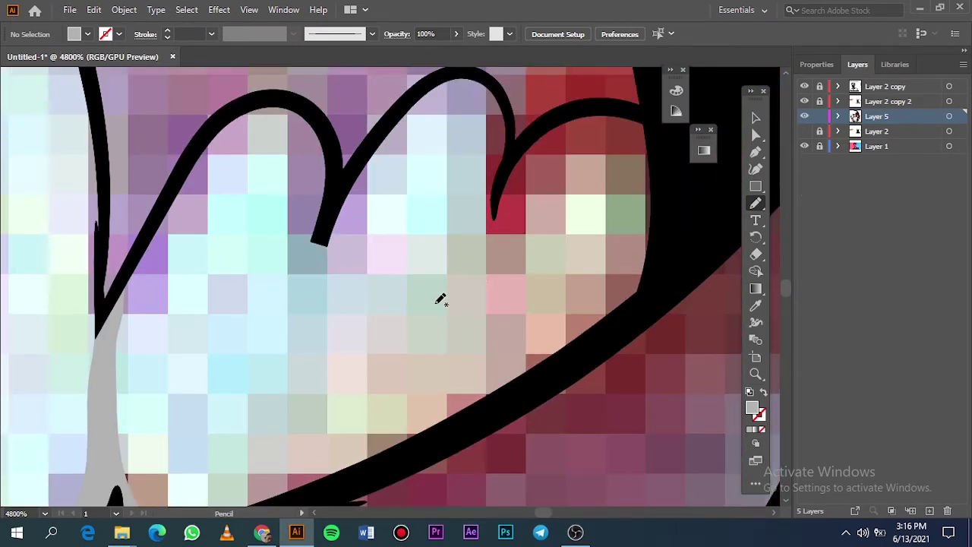
mouse_move(300, 286)
mouse_down()
mouse_move(332, 421)
mouse_move(348, 252)
mouse_move(329, 134)
mouse_up()
mouse_move(504, 133)
mouse_down()
mouse_move(476, 260)
mouse_move(524, 403)
mouse_move(523, 170)
mouse_move(510, 122)
mouse_up()
- Draw light grey shadows in the first two gaps between the lower teeth, starting from the left
scroll(502, 137, down, 3)
scroll(336, 310, left, 5)
scroll(258, 363, up, 2)
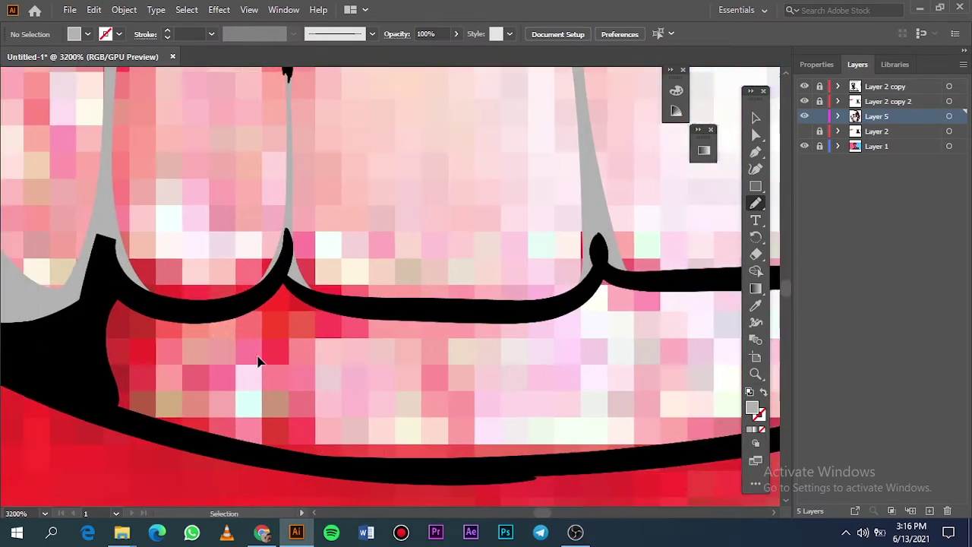
scroll(258, 357, left, 1)
mouse_move(273, 311)
mouse_down()
mouse_move(327, 408)
mouse_move(315, 461)
mouse_up()
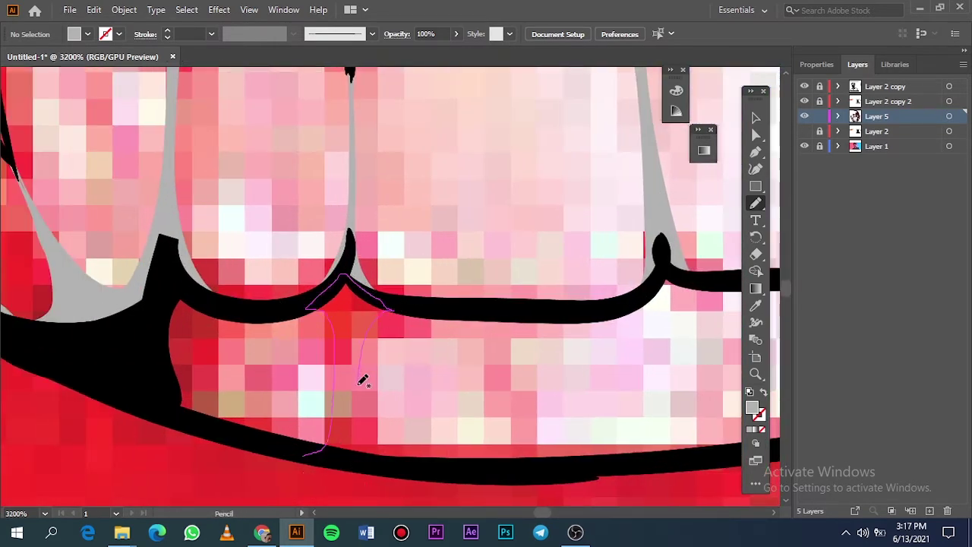
drag(363, 381, 326, 452)
scroll(355, 340, down, 1)
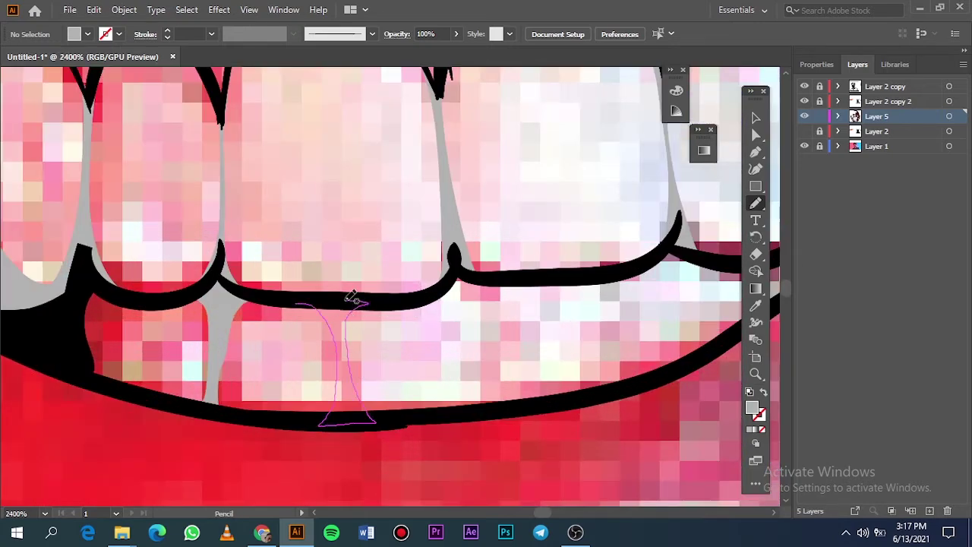
drag(348, 300, 312, 302)
- Shade the remaining gaps between the middle and right lower teeth and preview the portrait with Layer 1 hidden
scroll(157, 302, right, 4)
drag(492, 278, 482, 325)
scroll(483, 324, left, 3)
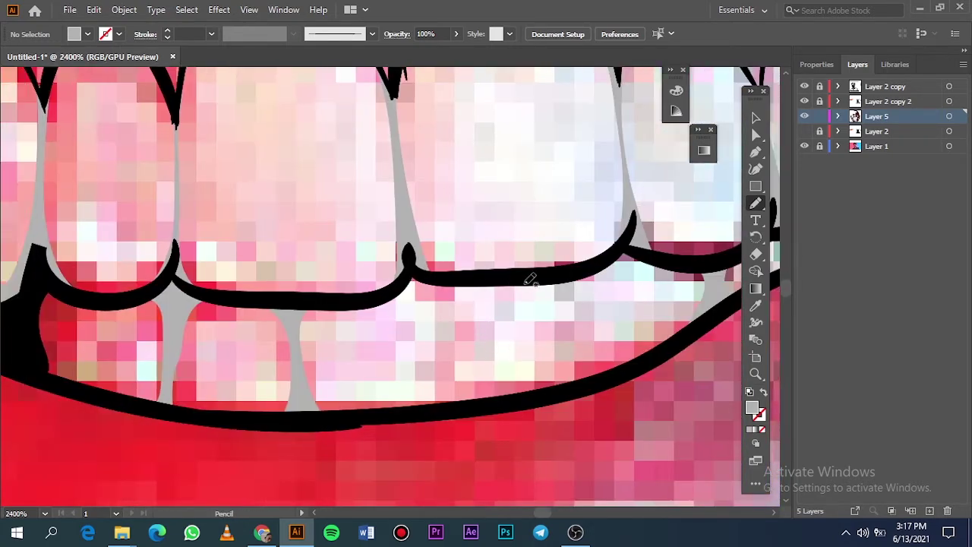
mouse_move(525, 285)
mouse_down()
mouse_move(585, 276)
mouse_move(533, 281)
mouse_up()
mouse_move(393, 295)
mouse_down()
mouse_move(452, 382)
mouse_move(436, 274)
mouse_move(402, 289)
mouse_up()
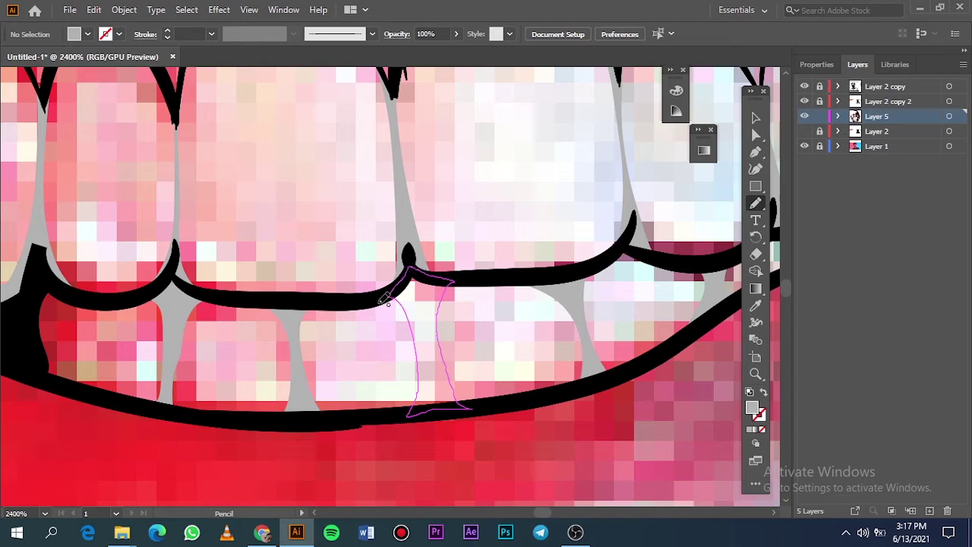
key(ctrl+0)
click(805, 130)
click(805, 146)
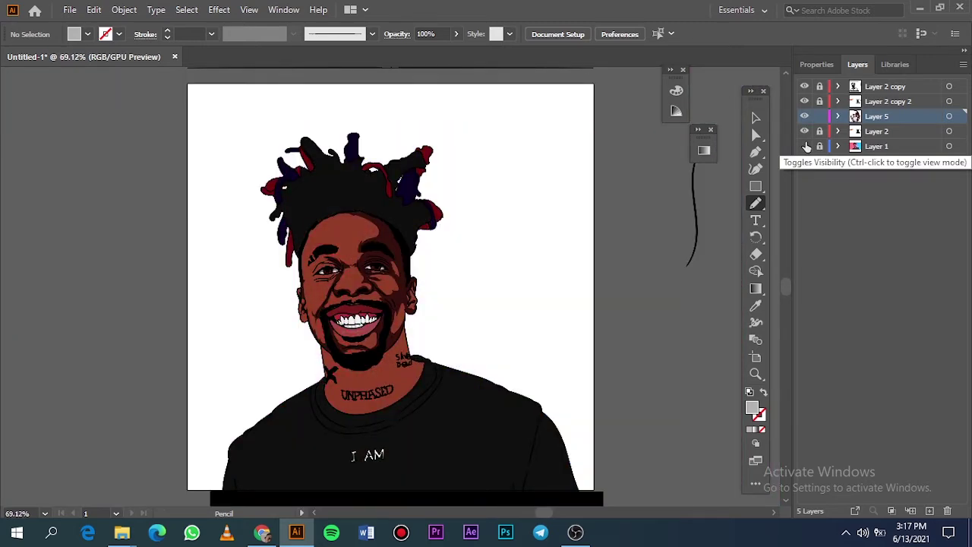
click(806, 147)
- Sample the lower lip's pink, darken the fill to deep maroon, and hide Layer 2 for Pencil drawing
scroll(360, 321, up, 7)
key(i)
click(360, 319)
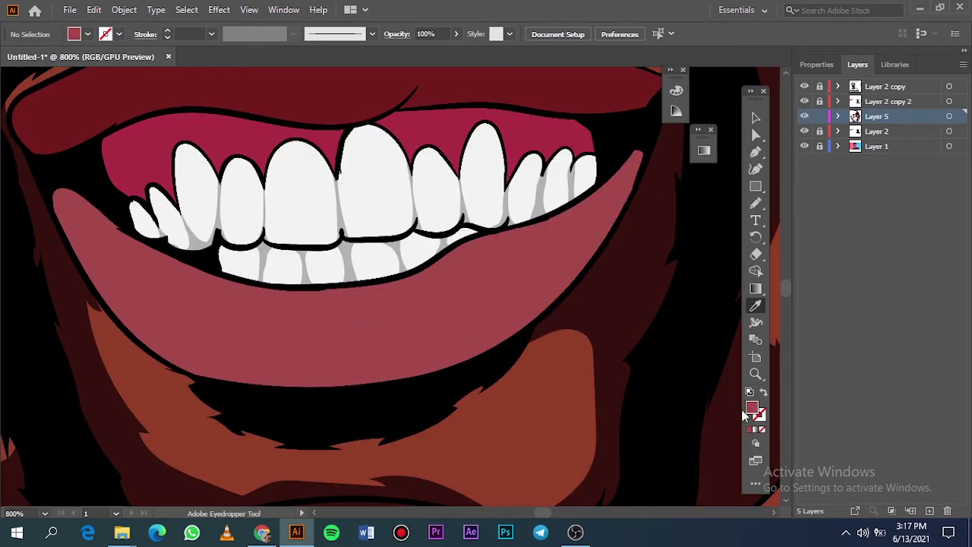
double_click(752, 408)
drag(656, 172, 675, 202)
click(887, 81)
click(804, 131)
scroll(410, 317, left, 2)
key(n)
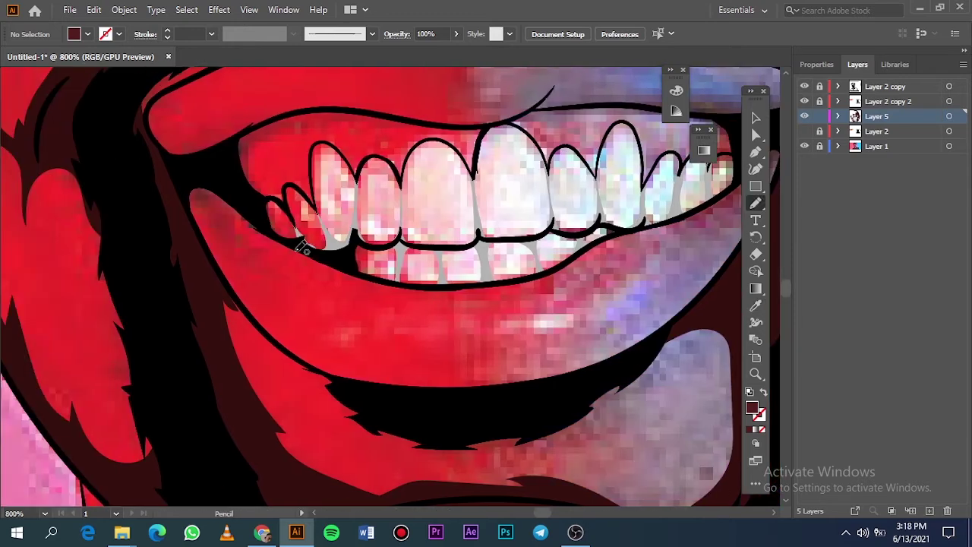
- Draw a dark maroon shadow on the left corner of the lower lip and check it without the reference photo
mouse_move(192, 223)
mouse_down()
mouse_move(211, 174)
mouse_move(281, 242)
mouse_up()
click(805, 131)
click(805, 146)
click(805, 146)
click(805, 132)
- Draw a dark maroon shadow on the right corner of the lower lip and preview the portrait without Layer 1
scroll(442, 304, down, 2)
scroll(446, 301, up, 3)
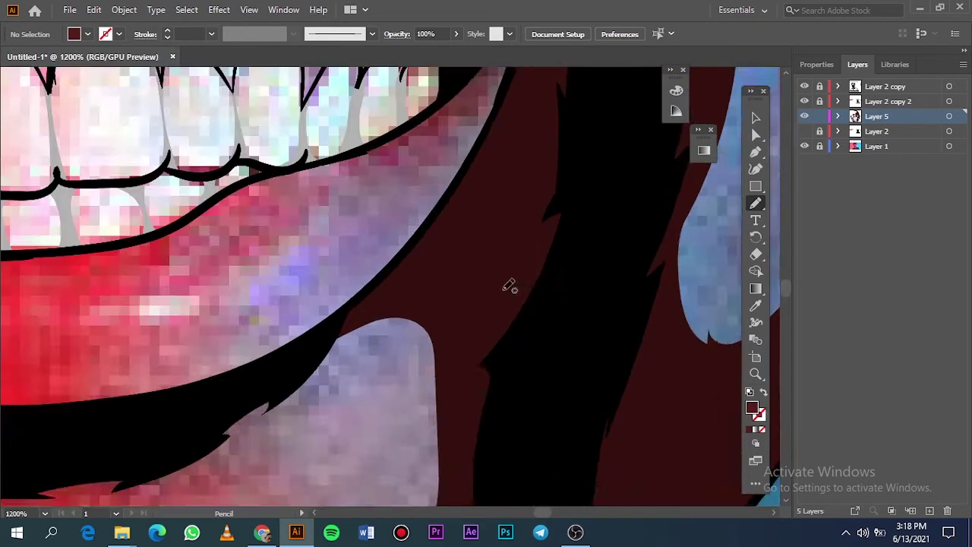
scroll(509, 284, up, 3)
drag(469, 199, 407, 268)
drag(487, 268, 488, 270)
key(ctrl+0)
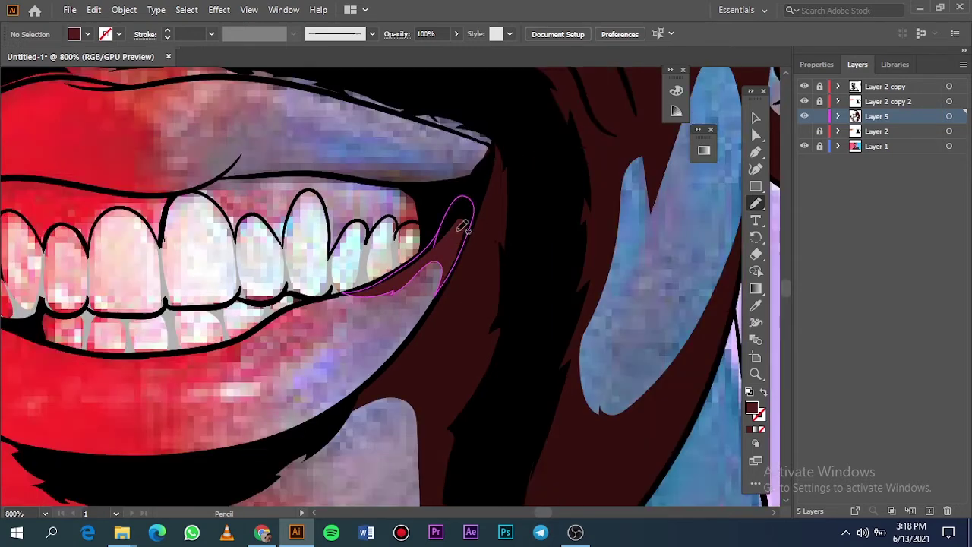
click(804, 130)
click(805, 146)
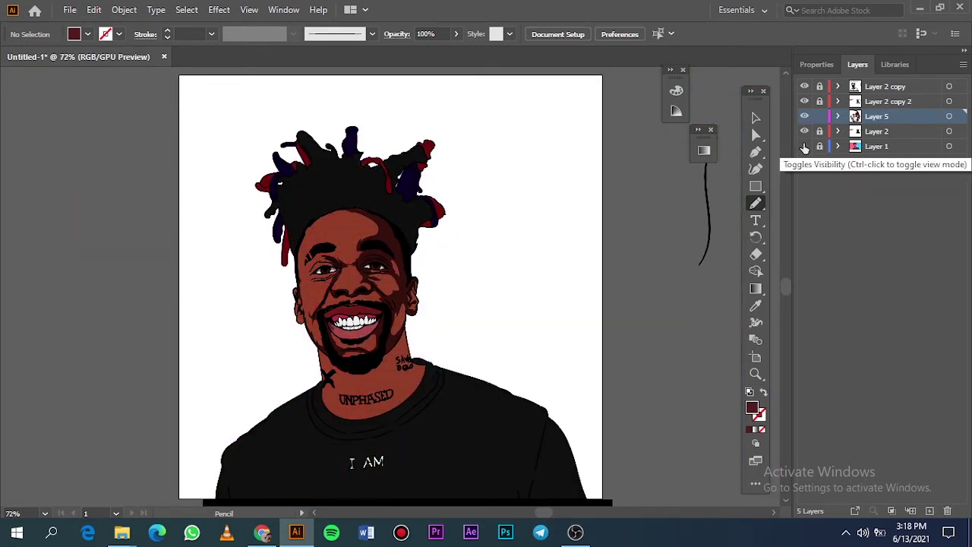
click(804, 147)
click(790, 133)
scroll(771, 163, down, 3)
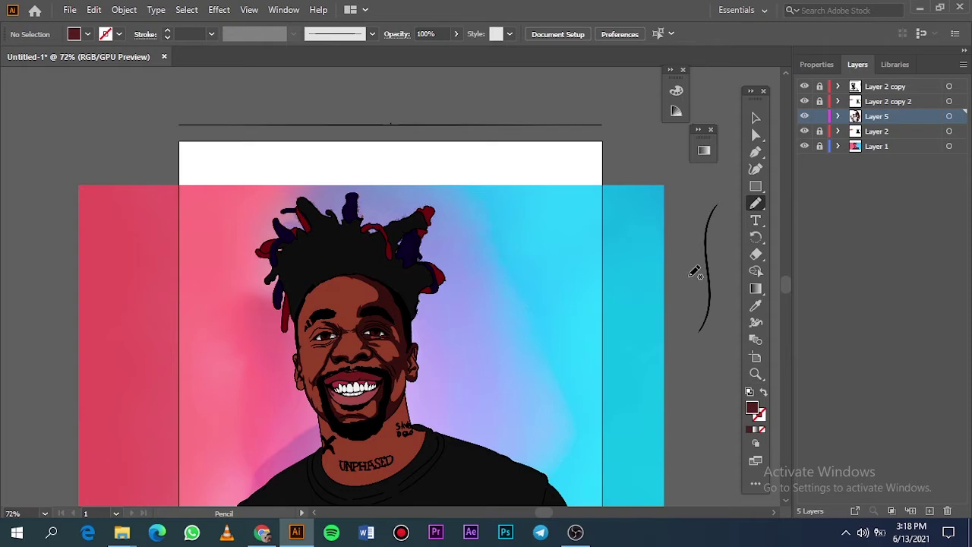
- Sample the gum's crimson, darken the fill, and hide Layer 2 to reveal the reference photo
click(805, 131)
scroll(141, 369, down, 2)
scroll(342, 356, up, 8)
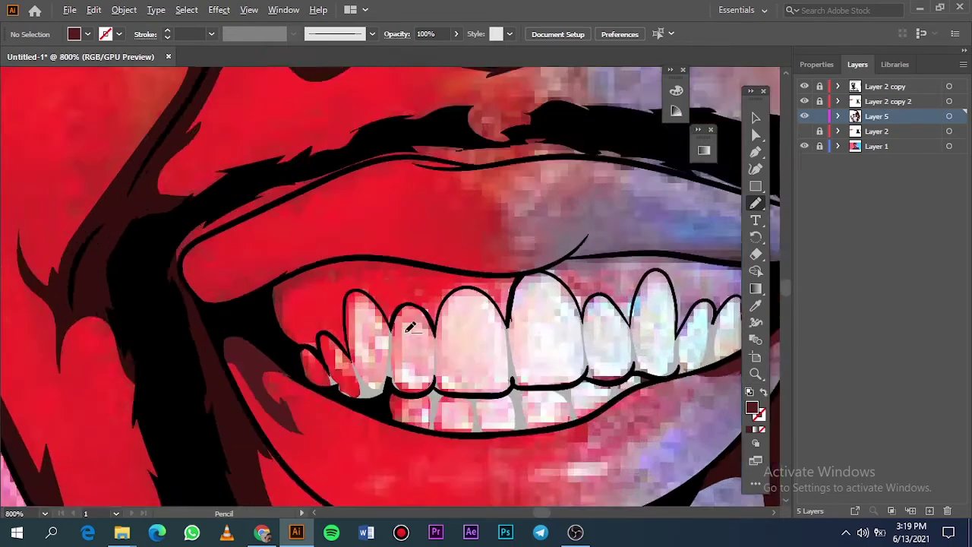
click(804, 132)
key(i)
click(397, 250)
double_click(752, 409)
click(691, 167)
click(874, 82)
click(804, 131)
key(b)
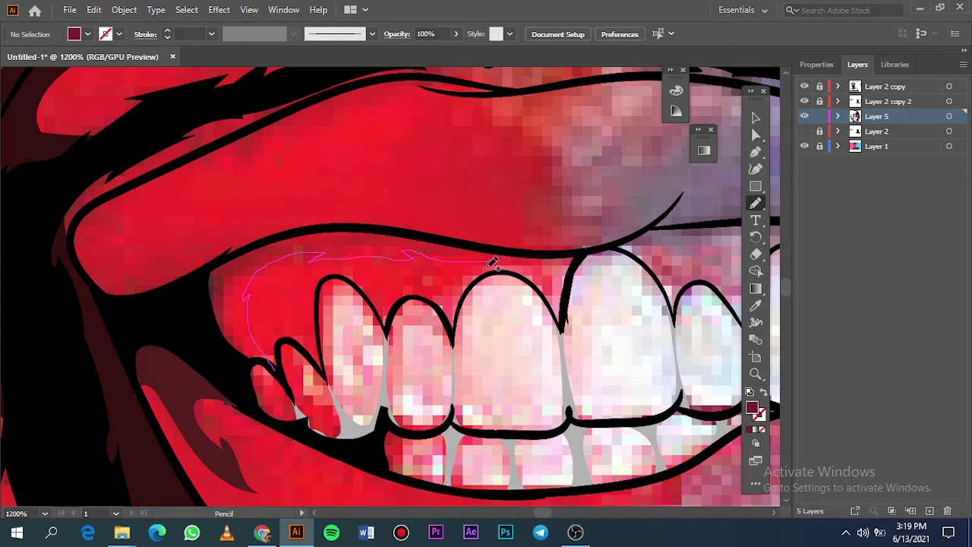
- Draw a jagged shadow along the upper edge of the left gum and view it with Layer 1 hidden
mouse_move(267, 243)
mouse_down()
mouse_move(193, 327)
mouse_move(270, 368)
mouse_up()
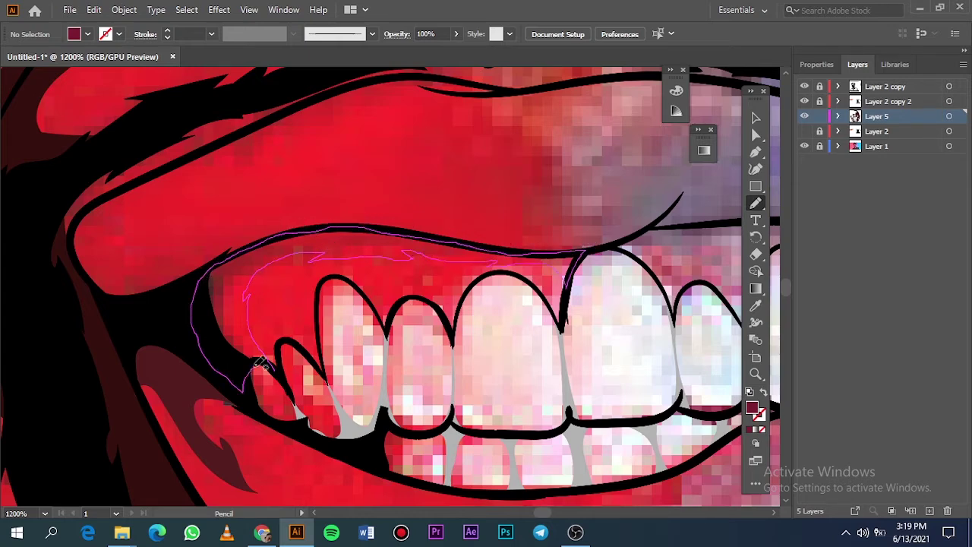
key(ctrl+0)
click(804, 146)
scroll(335, 313, up, 8)
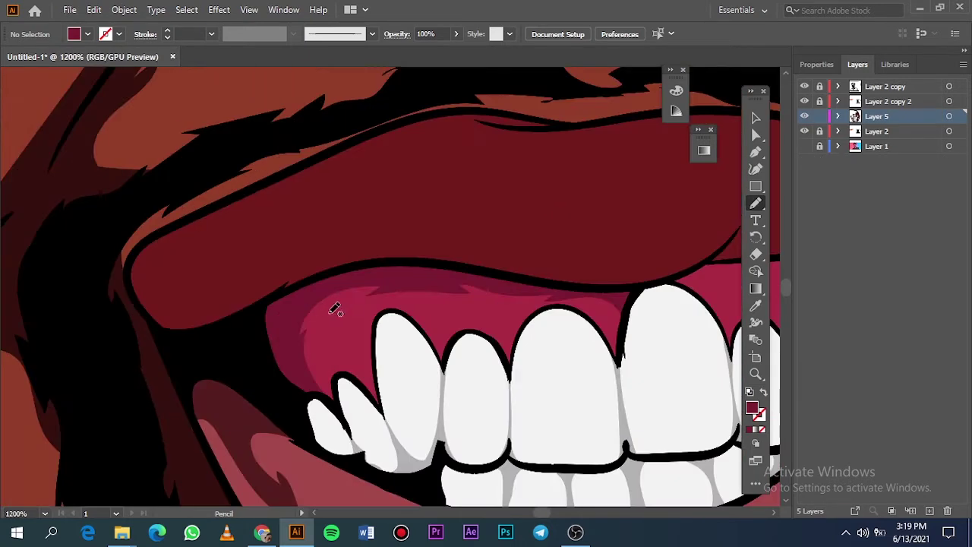
- Recolour the left gum shadow to a darker purplish maroon
key(v)
click(334, 292)
double_click(752, 409)
click(723, 206)
click(886, 81)
click(585, 349)
key(ctrl+0)
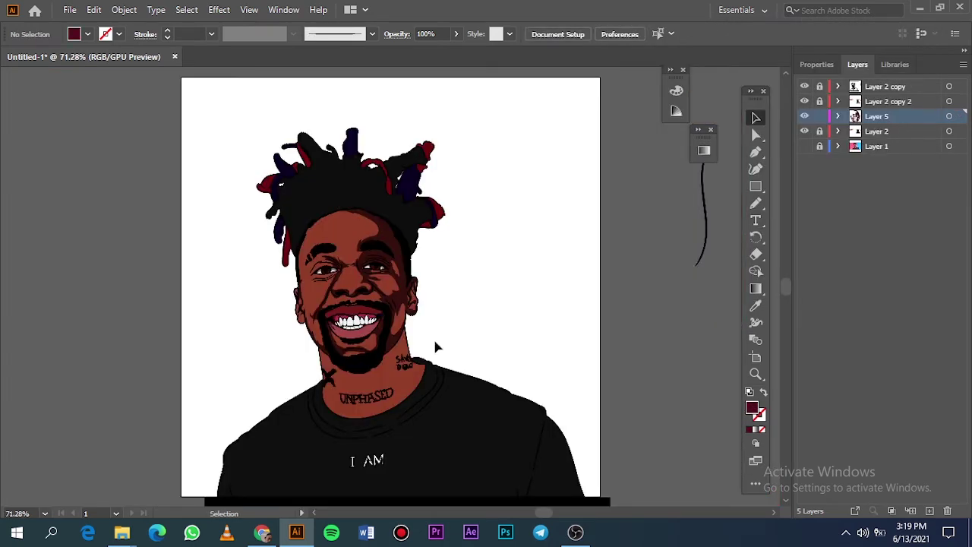
- Draw a matching jagged shadow along the upper edge of the right gum and check it without the reference photo
scroll(359, 324, up, 9)
click(805, 146)
click(805, 131)
key(m)
key(n)
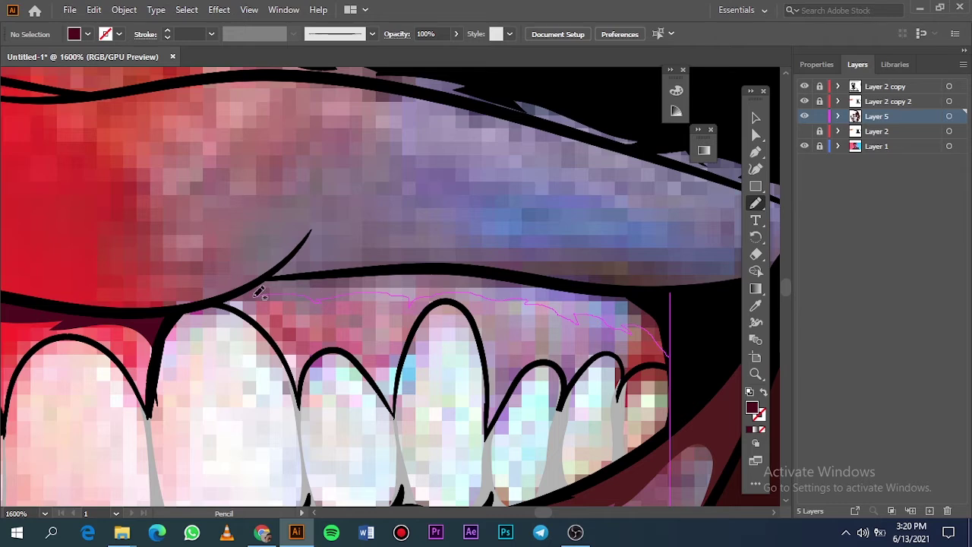
drag(575, 279, 669, 307)
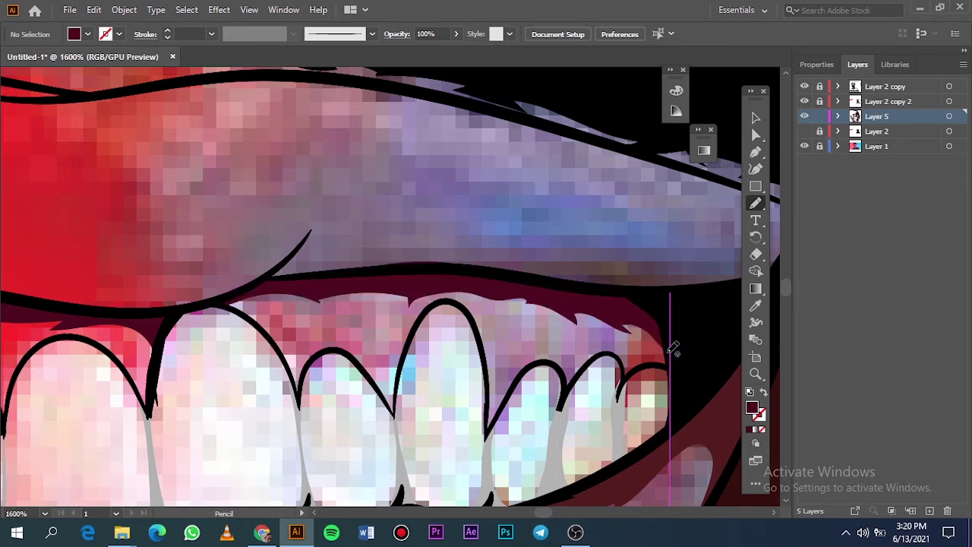
key(ctrl+0)
click(805, 131)
click(805, 146)
click(804, 146)
- Sample the upper lip's red, darken the fill to 490B0B, and draw a curved shadow around the lip's left half
scroll(341, 312, up, 10)
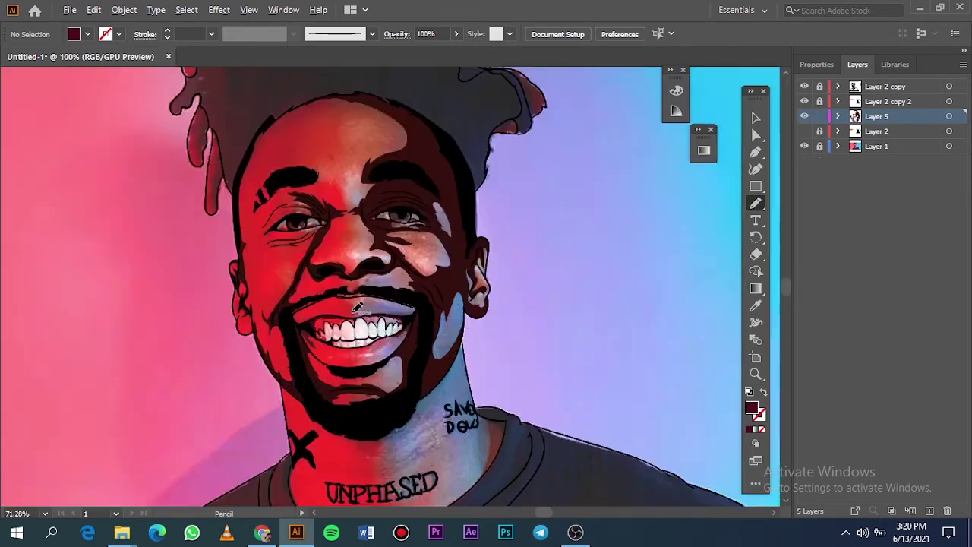
key(i)
double_click(752, 409)
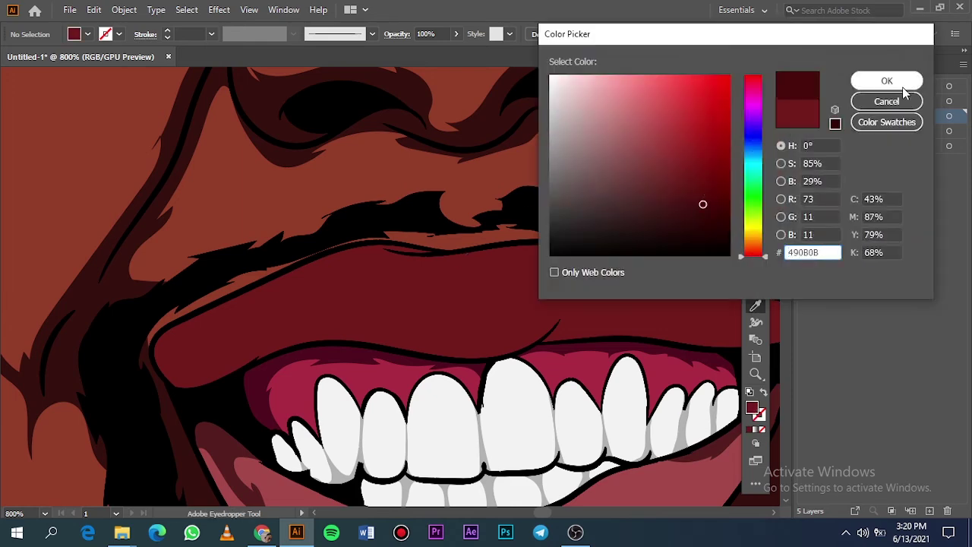
click(886, 78)
click(805, 131)
key(n)
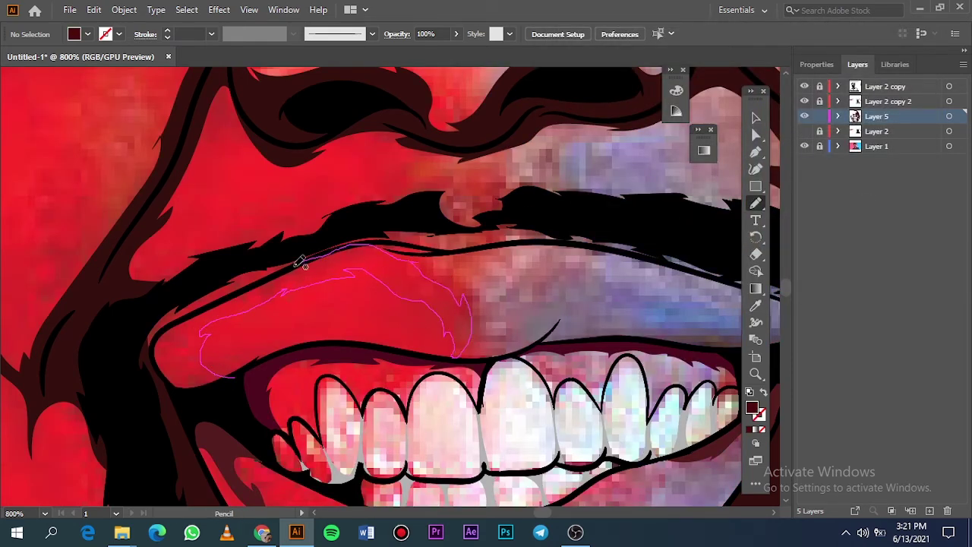
mouse_move(190, 313)
mouse_down()
mouse_move(151, 347)
mouse_move(203, 372)
mouse_up()
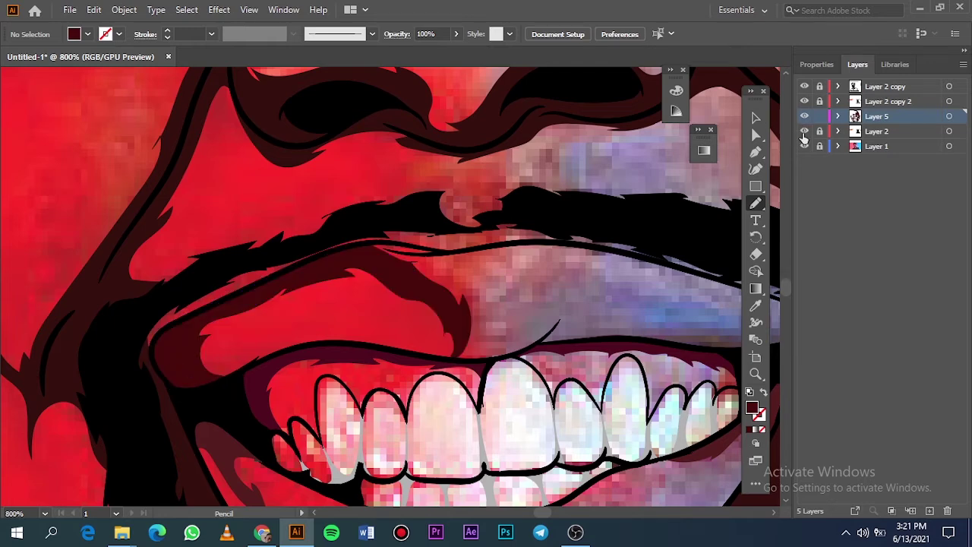
click(804, 146)
- Recolour the upper lip shadow to a darker maroon
key(v)
click(439, 306)
double_click(753, 408)
click(714, 219)
click(886, 80)
click(607, 293)
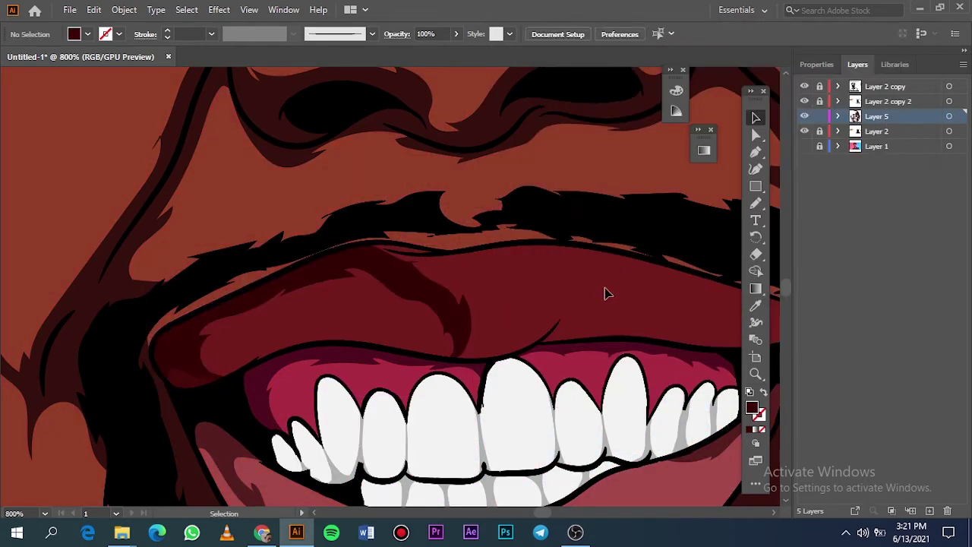
- Draw a jagged dark maroon shadow along the lower edge of the upper lip's right half and check it without the reference photo
key(ctrl+0)
click(805, 130)
scroll(344, 350, up, 5)
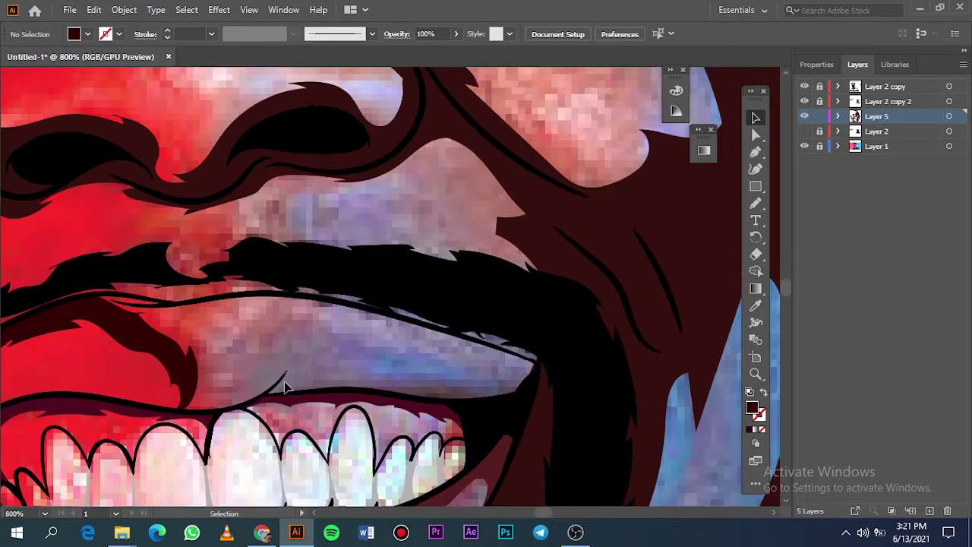
key(n)
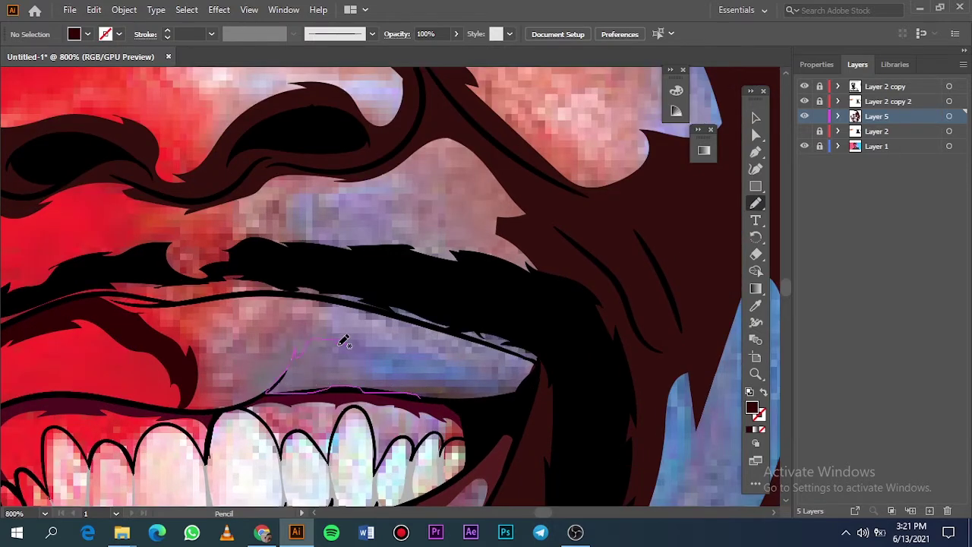
drag(427, 395, 414, 392)
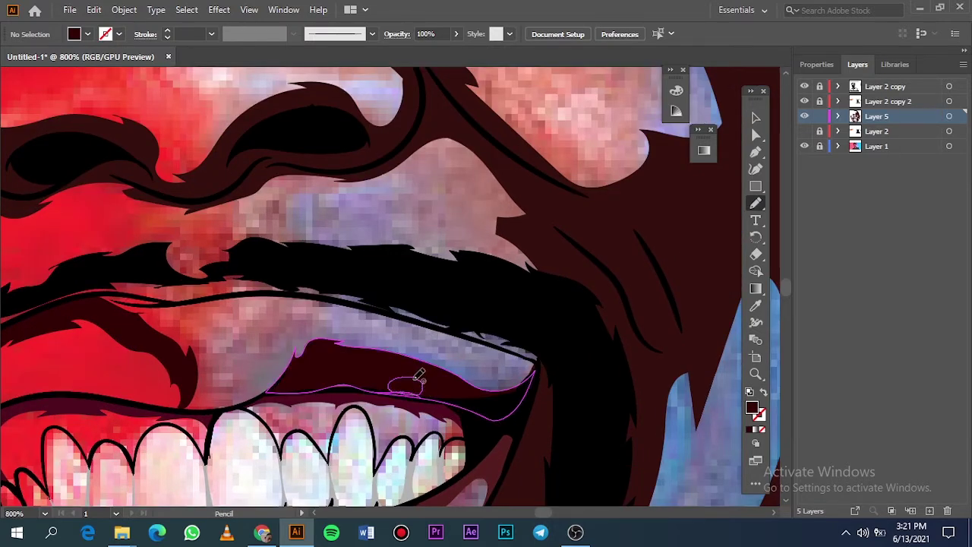
key(ctrl+0)
click(805, 130)
click(805, 145)
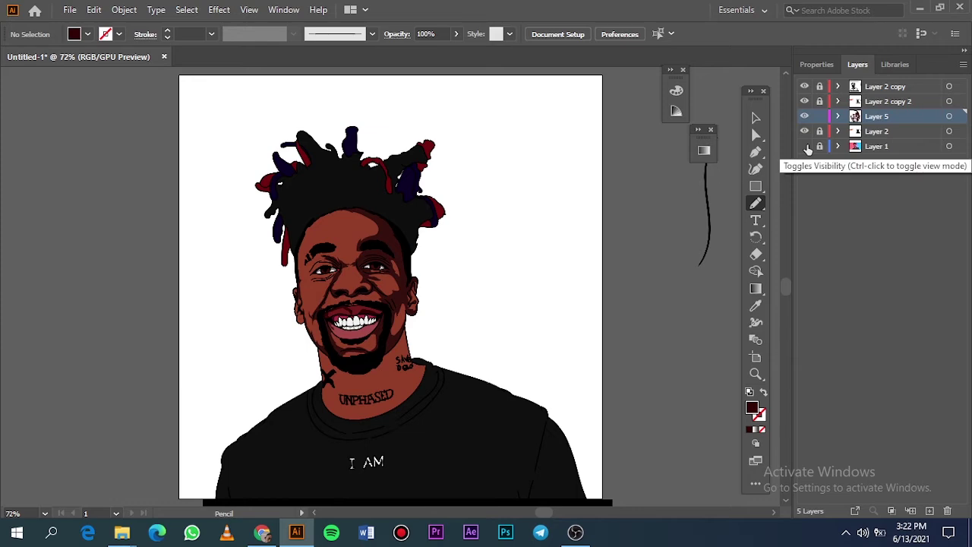
click(806, 147)
click(806, 146)
click(805, 147)
- Sample the shirt's colour and darken the fill to black, 000000
click(804, 131)
scroll(308, 378, down, 3)
scroll(266, 370, up, 3)
click(805, 131)
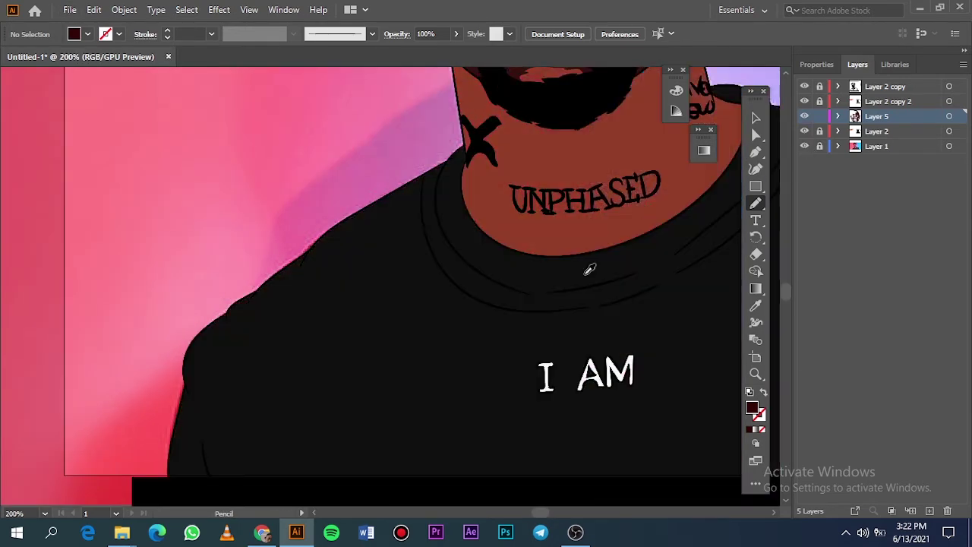
key(i)
click(585, 274)
double_click(752, 408)
text(000000)
key(Return)
- Draw a jagged black fold shadow around the shirt's left sleeve down to the bottom edge and check it with the flat colours
click(805, 132)
scroll(491, 300, down, 5)
key(n)
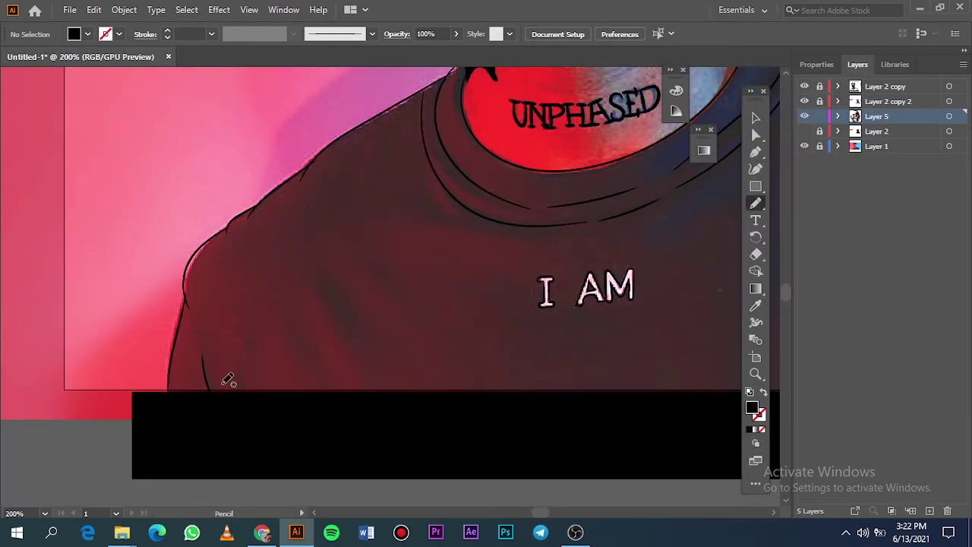
scroll(228, 380, up, 2)
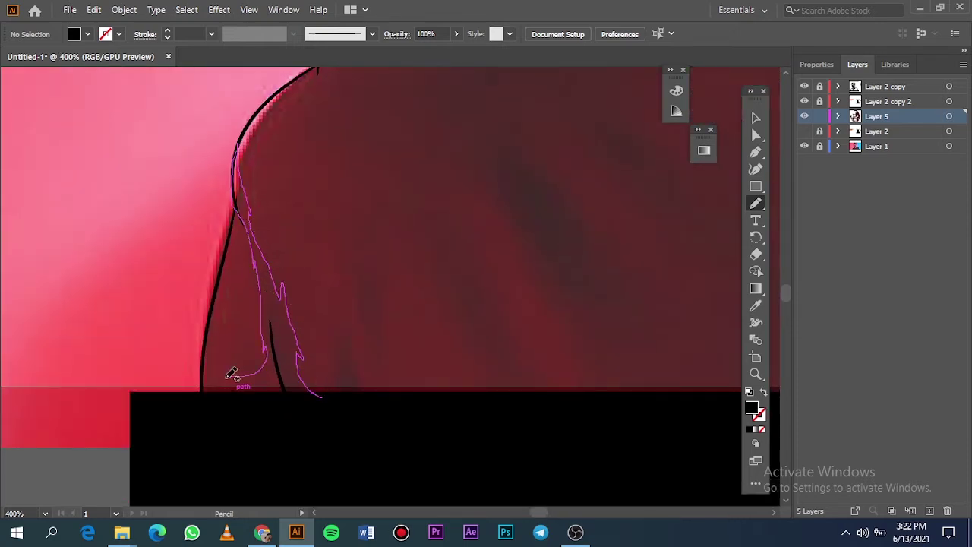
mouse_move(214, 325)
mouse_down()
mouse_move(204, 390)
mouse_move(326, 401)
mouse_up()
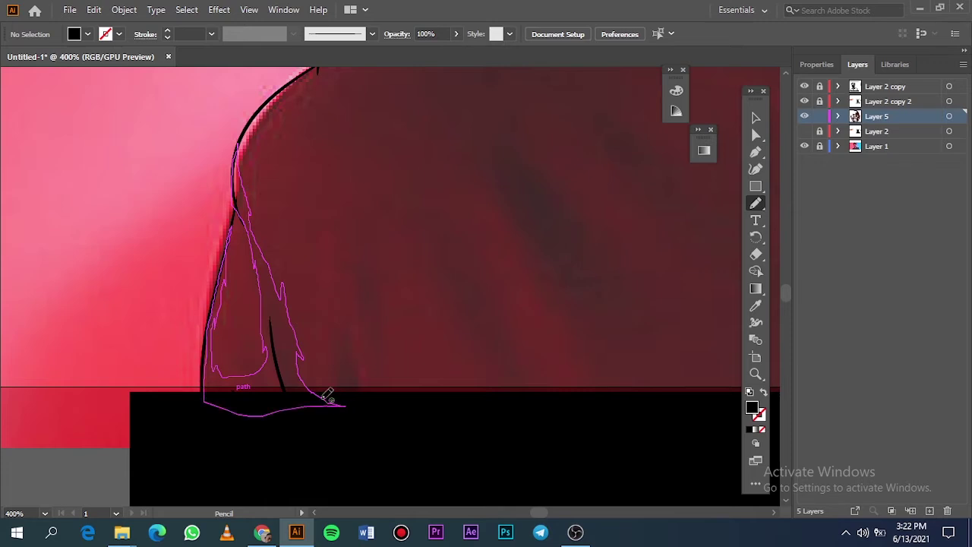
scroll(190, 388, up, 2)
mouse_move(318, 448)
mouse_down()
mouse_move(321, 330)
mouse_move(296, 207)
mouse_move(293, 215)
mouse_up()
mouse_move(322, 143)
mouse_down()
mouse_move(293, 392)
mouse_move(309, 236)
mouse_up()
mouse_move(322, 144)
mouse_down()
mouse_move(306, 212)
mouse_move(324, 152)
mouse_up()
key(ctrl+0)
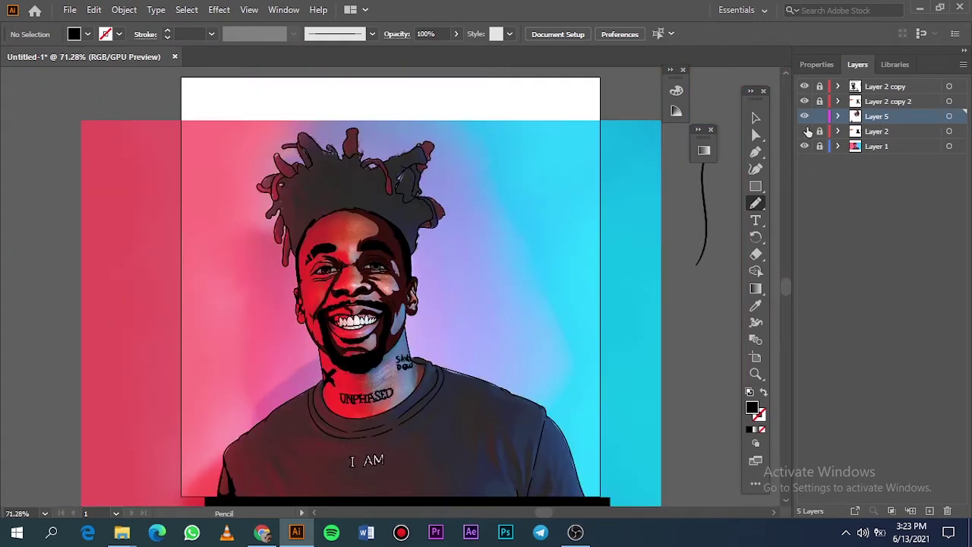
click(805, 132)
click(804, 146)
click(805, 146)
click(806, 131)
- Draw slender jagged fold shadows on the shirt's left chest and lower left side, and check them without the reference photo
scroll(372, 301, up, 3)
scroll(377, 298, up, 3)
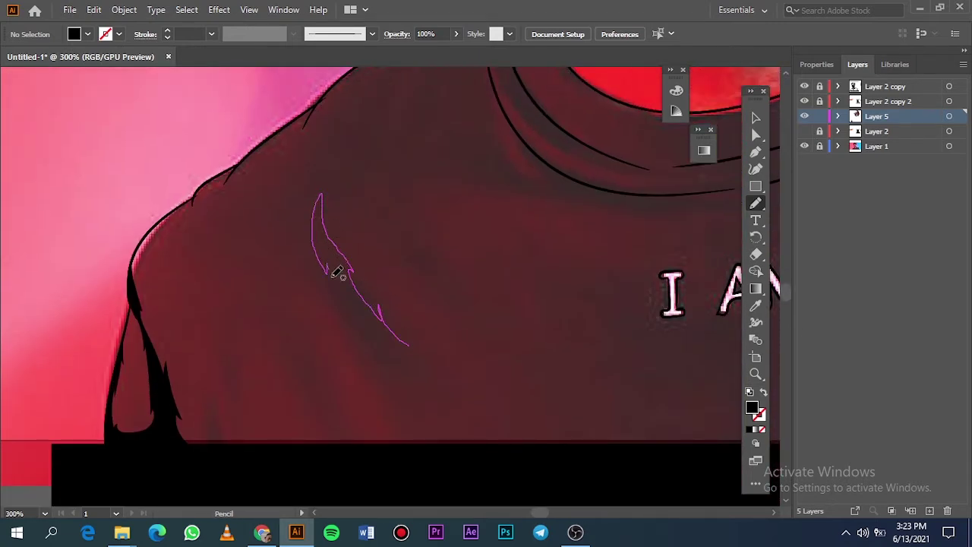
drag(427, 373, 433, 396)
drag(317, 399, 319, 400)
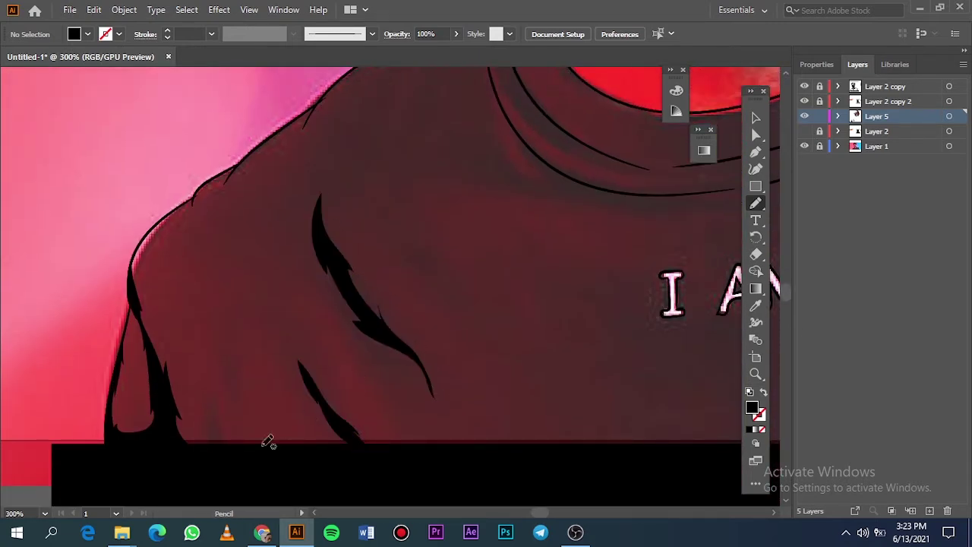
drag(202, 446, 203, 449)
mouse_move(230, 410)
mouse_down()
mouse_move(223, 302)
mouse_move(245, 406)
mouse_move(231, 411)
mouse_up()
key(ctrl+0)
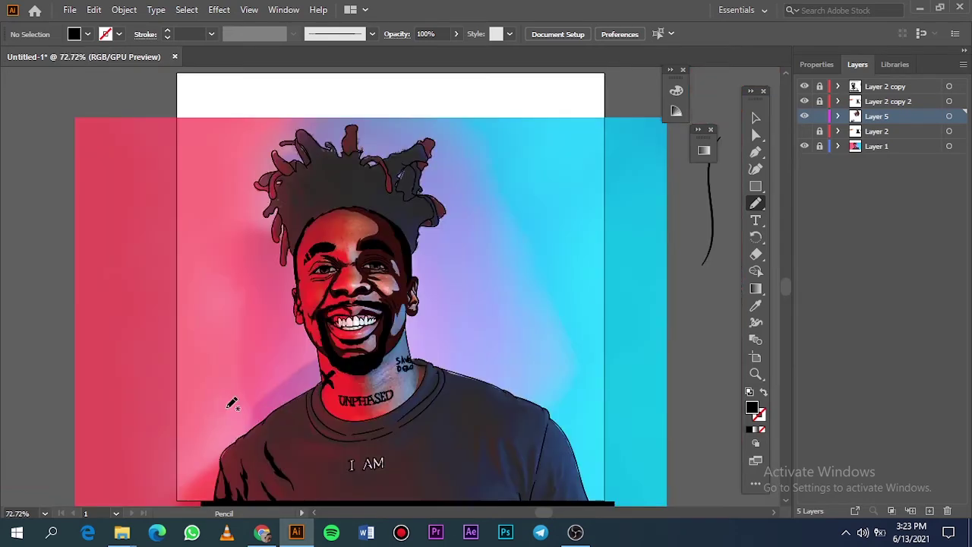
click(805, 131)
click(804, 146)
click(804, 146)
click(805, 130)
- Draw a curved black shadow along the left inner edge of the shirt collar and check it without the reference photo
scroll(272, 433, up, 5)
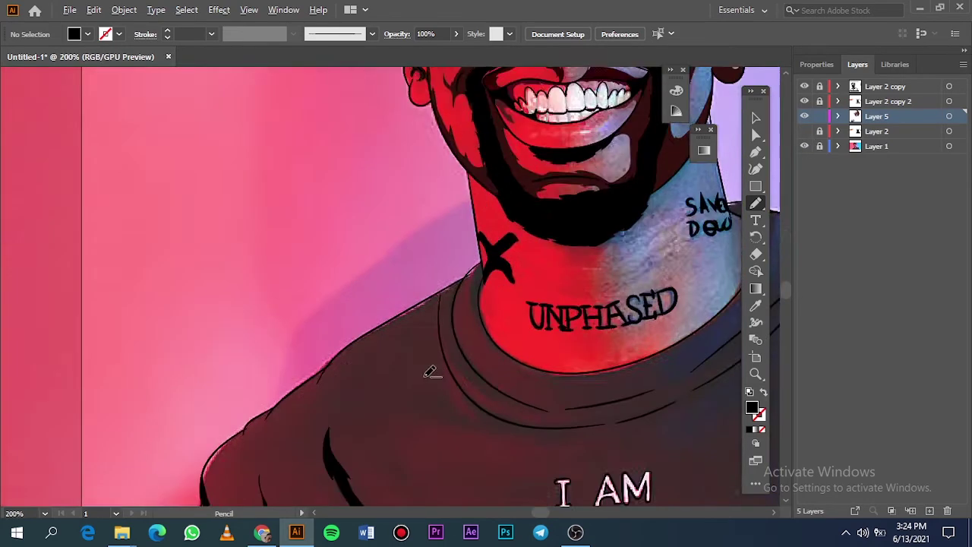
scroll(496, 223, up, 4)
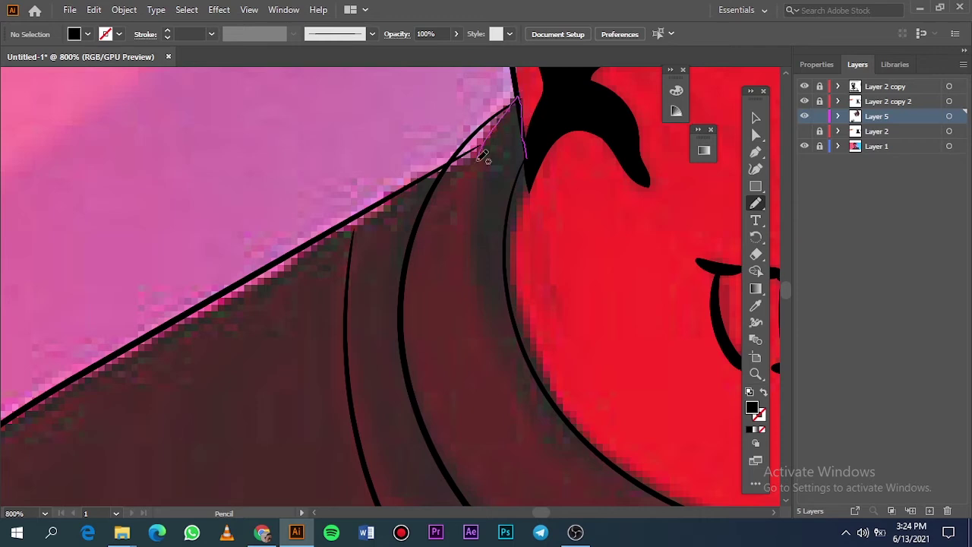
mouse_move(480, 159)
mouse_down()
mouse_move(485, 342)
mouse_move(519, 150)
mouse_up()
drag(518, 156, 509, 235)
drag(513, 176, 509, 289)
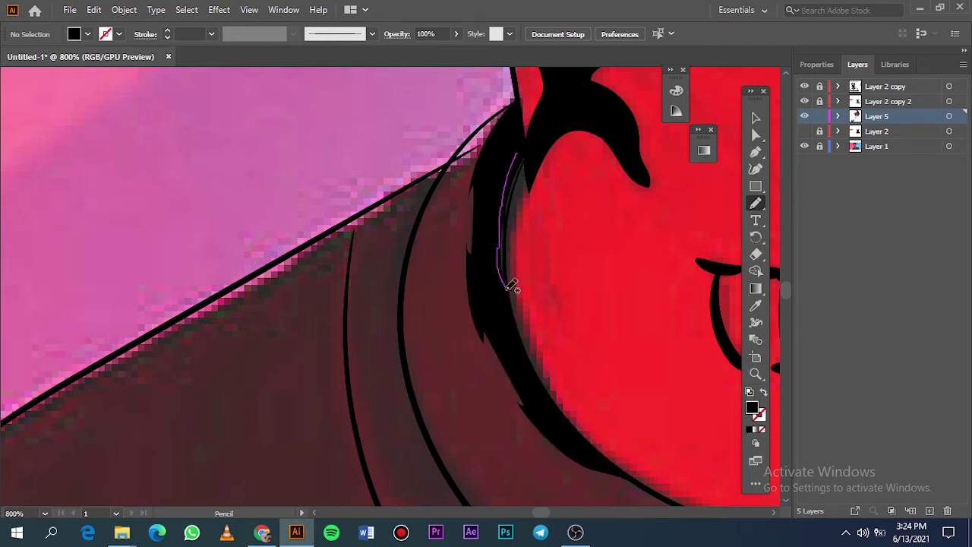
drag(516, 181, 519, 153)
key(ctrl+0)
click(805, 131)
click(805, 146)
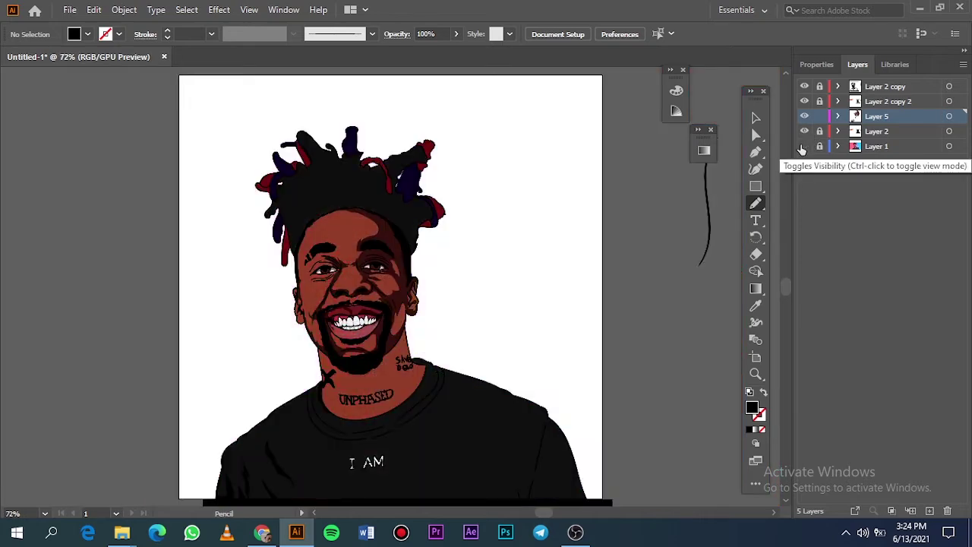
click(806, 146)
click(805, 131)
- Draw jagged black shadows along the shirt's left shoulder line, from the collar down to the sleeve
scroll(372, 354, down, 2)
scroll(374, 354, up, 8)
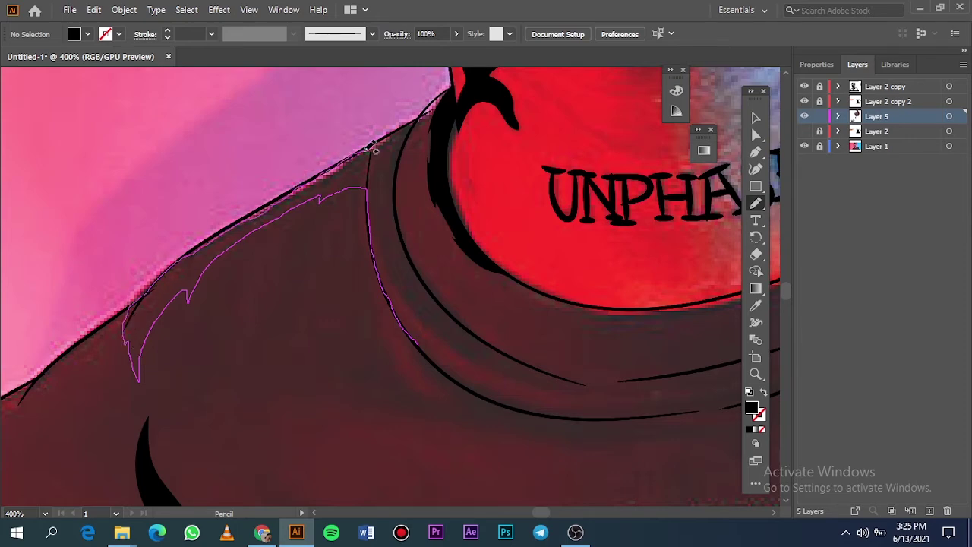
drag(380, 259, 418, 345)
scroll(398, 336, up, 2)
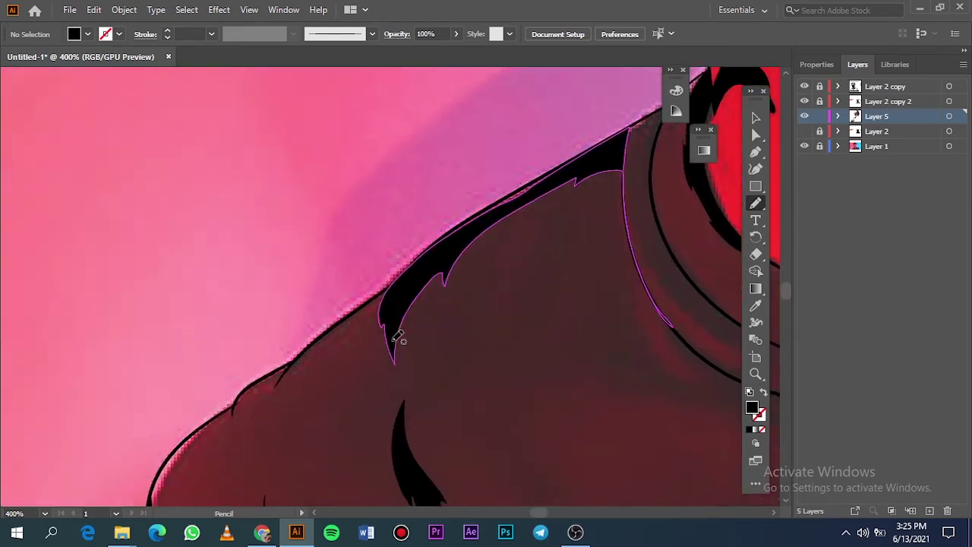
drag(447, 175, 348, 211)
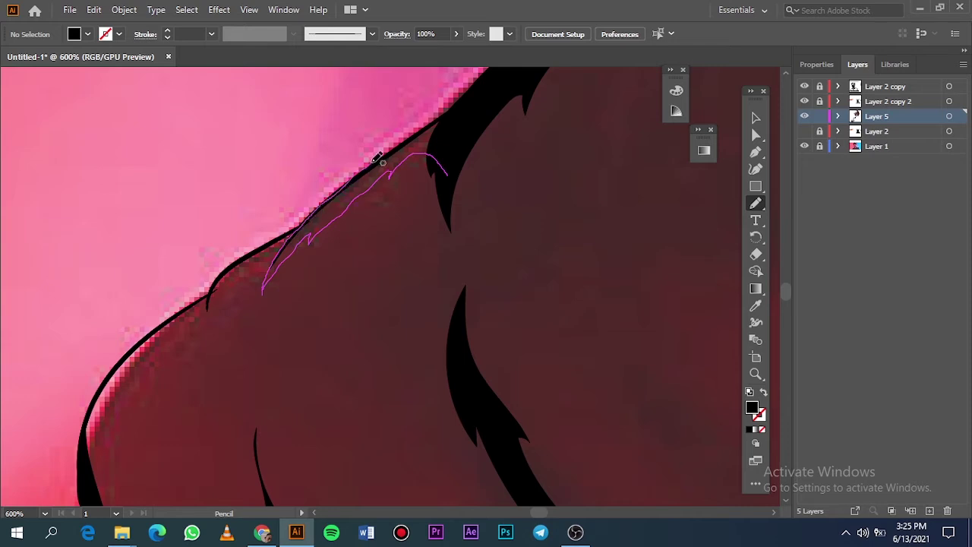
drag(378, 160, 380, 158)
scroll(473, 121, up, 3)
mouse_move(454, 204)
mouse_down()
mouse_move(576, 157)
mouse_move(566, 102)
mouse_move(343, 233)
mouse_move(349, 247)
mouse_move(189, 357)
mouse_up()
mouse_move(286, 297)
mouse_down()
mouse_move(251, 290)
mouse_move(201, 372)
mouse_up()
key(ctrl+0)
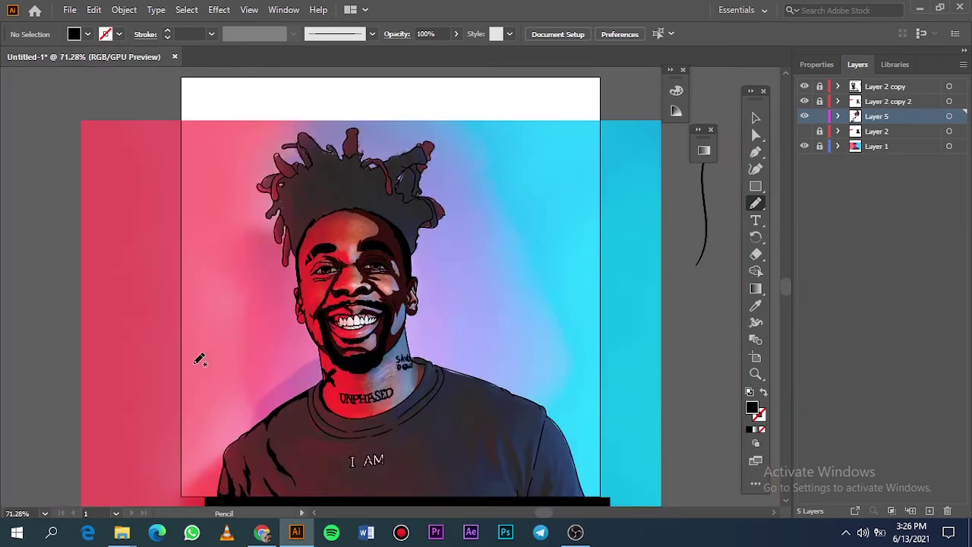
- Examine the shirt shadows against the flat colours, with and without the reference photo
click(806, 132)
click(807, 146)
click(807, 147)
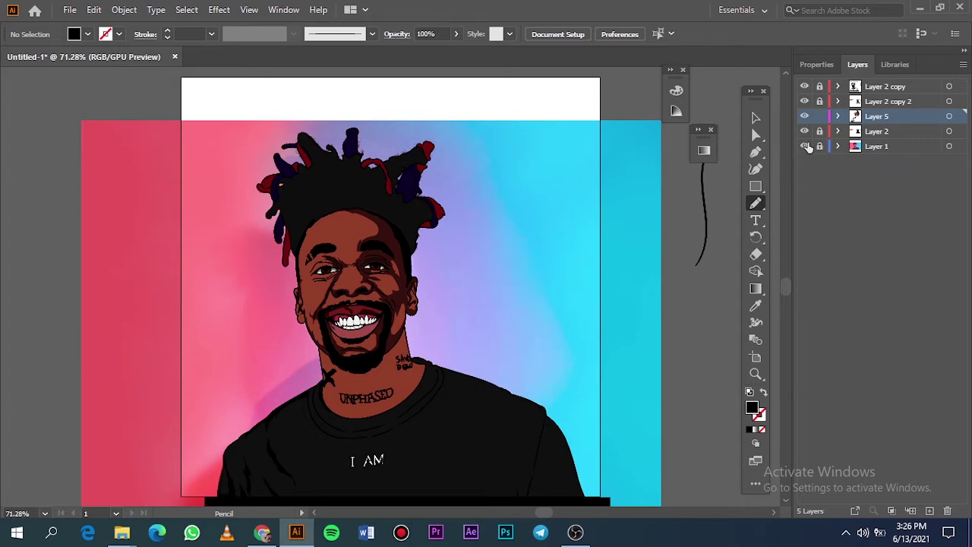
click(805, 131)
scroll(662, 210, down, 5)
scroll(319, 311, left, 2)
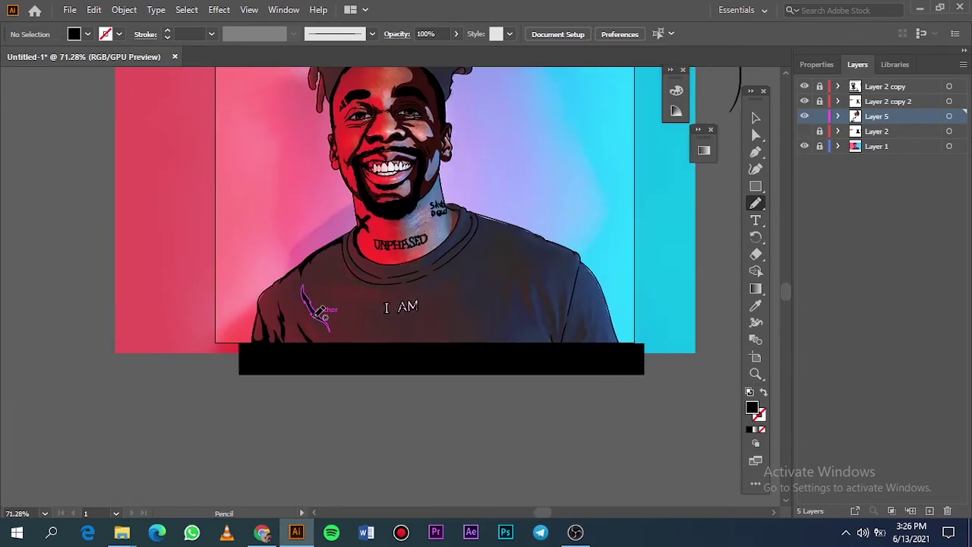
click(806, 132)
click(806, 147)
click(806, 147)
click(805, 132)
- Draw jagged black shadows beside and beneath the collar's left outer edge, continuing under its front, and check them without the photo
scroll(314, 273, up, 5)
scroll(509, 245, right, 2)
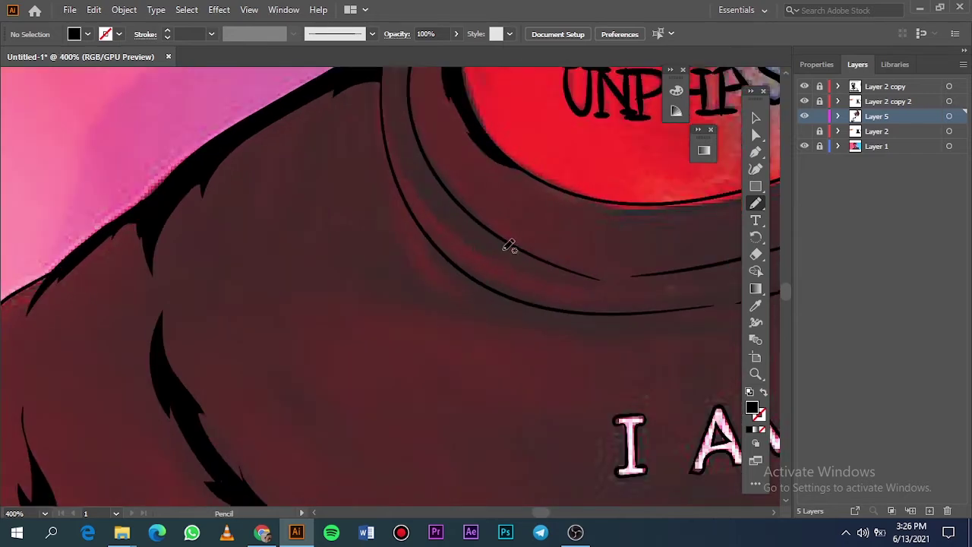
scroll(508, 244, up, 2)
mouse_move(348, 165)
mouse_down()
mouse_move(360, 177)
mouse_move(374, 296)
mouse_up()
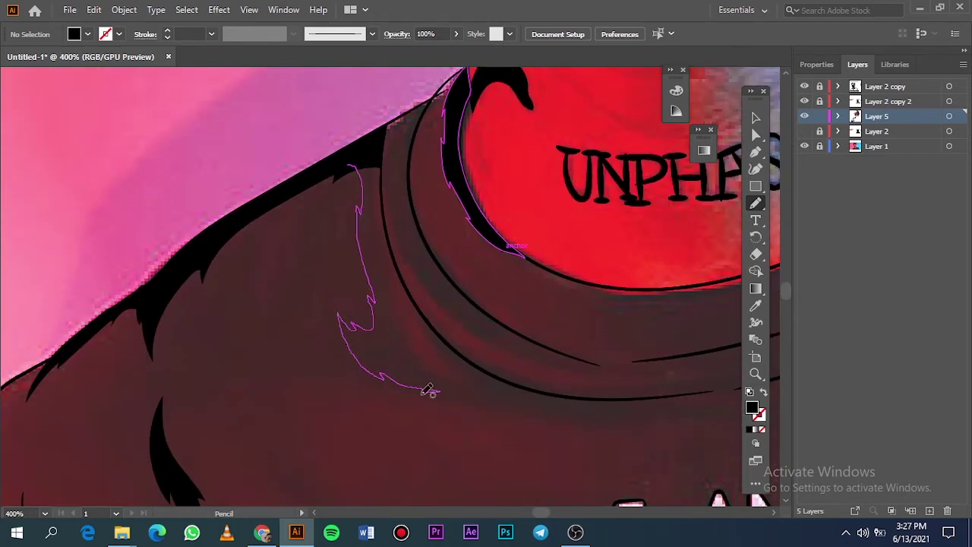
mouse_move(430, 391)
mouse_down()
mouse_move(390, 289)
mouse_move(383, 151)
mouse_up()
scroll(541, 268, down, 2)
scroll(541, 269, right, 4)
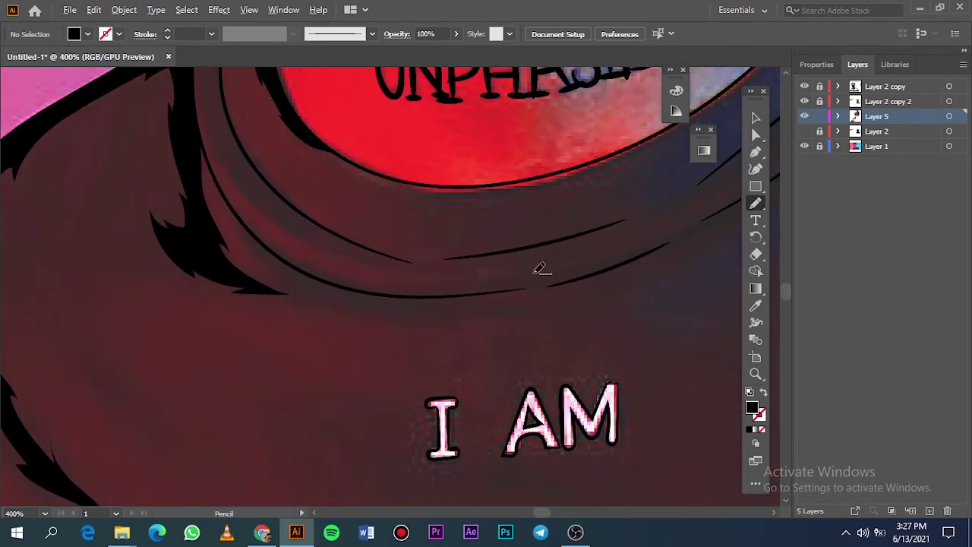
scroll(541, 268, up, 1)
drag(31, 111, 60, 146)
mouse_move(133, 248)
mouse_down()
mouse_move(144, 297)
mouse_move(243, 328)
mouse_move(390, 347)
mouse_move(573, 292)
mouse_move(352, 309)
mouse_move(302, 302)
mouse_move(178, 256)
mouse_move(98, 189)
mouse_move(28, 67)
mouse_move(36, 90)
mouse_up()
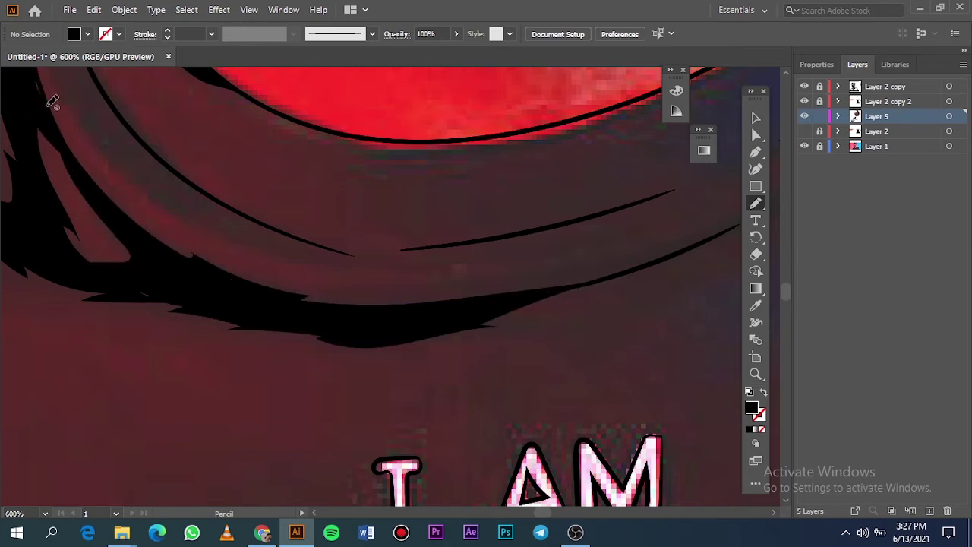
key(ctrl+0)
click(805, 132)
click(806, 146)
click(806, 145)
click(806, 132)
- Draw a jagged black shadow along the collar's left middle seam up to the neck and check it without the reference photo
scroll(332, 416, up, 4)
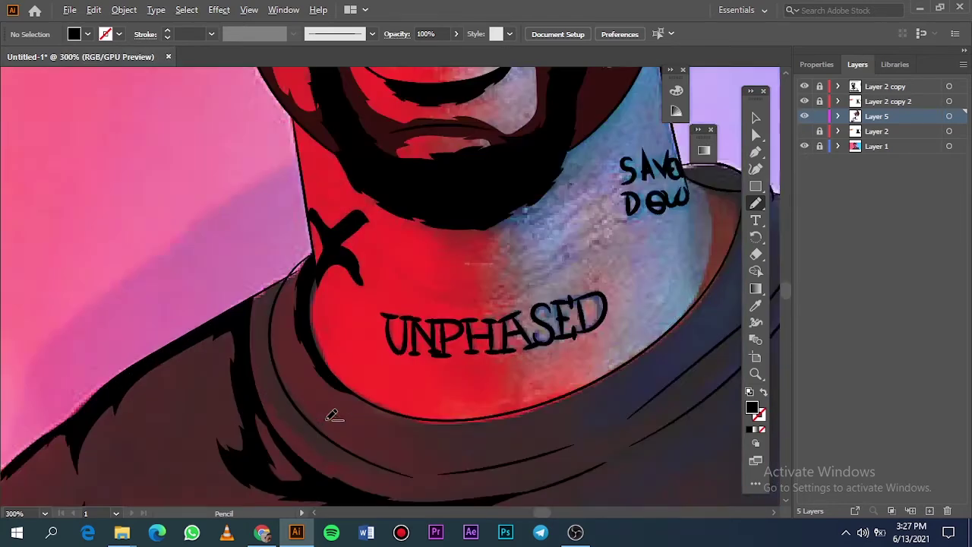
scroll(332, 416, up, 2)
mouse_move(312, 152)
mouse_down()
mouse_move(270, 200)
mouse_move(254, 269)
mouse_move(270, 351)
mouse_up()
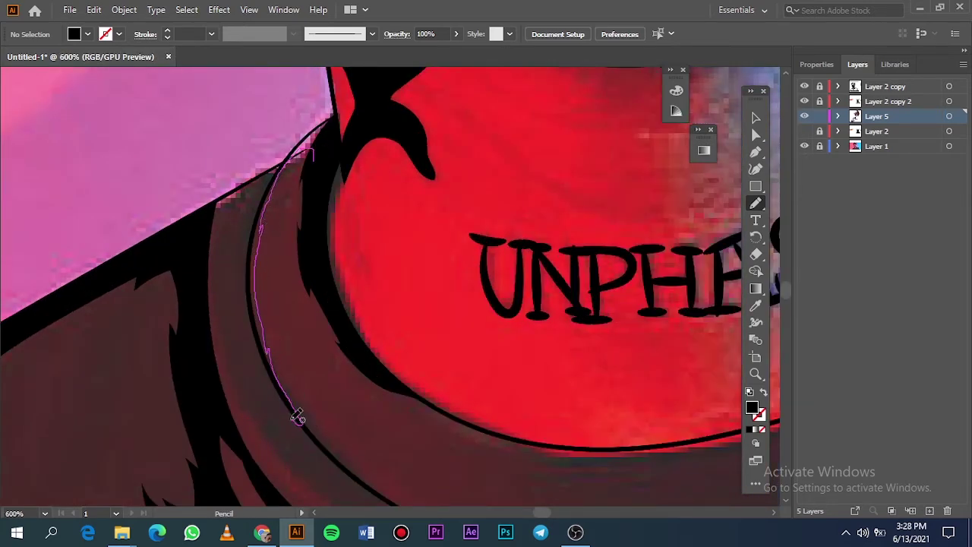
mouse_move(297, 416)
mouse_down()
mouse_move(237, 332)
mouse_move(231, 238)
mouse_move(215, 211)
mouse_move(241, 190)
mouse_up()
drag(311, 132, 310, 159)
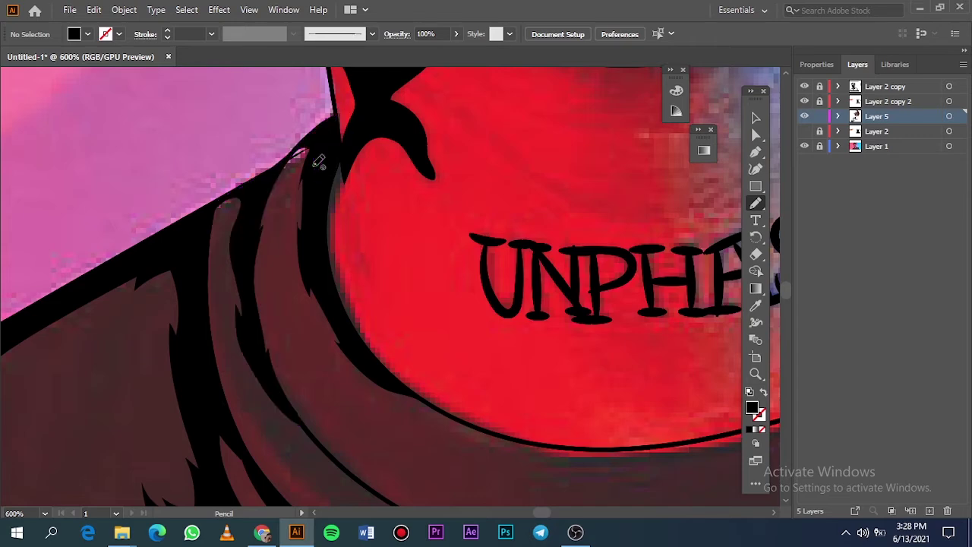
key(ctrl+0)
click(806, 131)
click(806, 146)
scroll(426, 357, down, 3)
click(805, 146)
click(805, 132)
- Draw jagged black fold shadows on the shirt's lower right side and right sleeve, and check them without the reference photo
scroll(426, 359, up, 4)
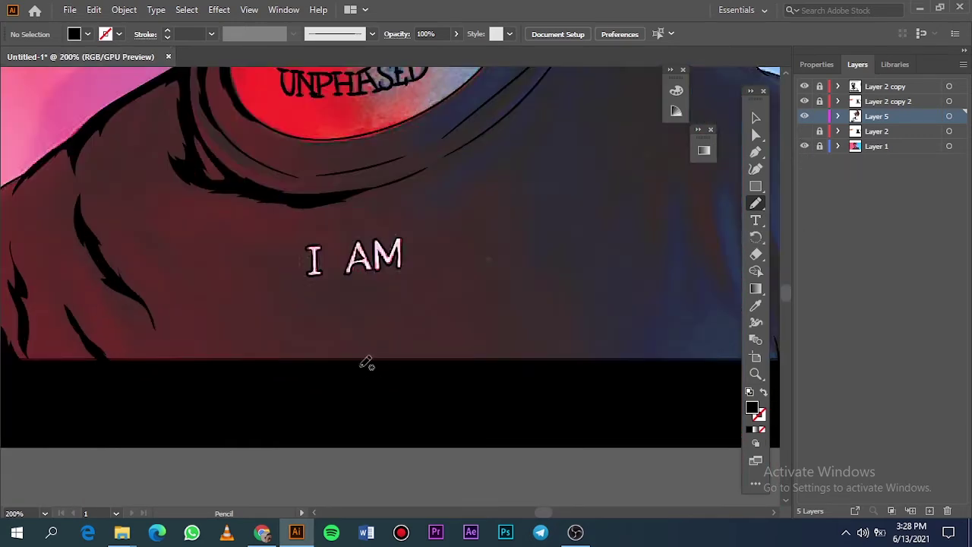
mouse_move(564, 426)
mouse_down()
mouse_move(623, 370)
mouse_move(614, 287)
mouse_move(582, 358)
mouse_move(575, 418)
mouse_up()
scroll(555, 424, up, 3)
mouse_move(516, 443)
mouse_down()
mouse_move(519, 315)
mouse_move(544, 307)
mouse_up()
mouse_move(537, 370)
mouse_down()
mouse_move(514, 479)
mouse_move(537, 404)
mouse_move(514, 311)
mouse_move(456, 198)
mouse_move(473, 280)
mouse_move(511, 370)
mouse_move(522, 473)
mouse_up()
scroll(455, 463, down, 3)
scroll(469, 393, down, 1)
scroll(471, 392, up, 1)
scroll(471, 392, up, 1)
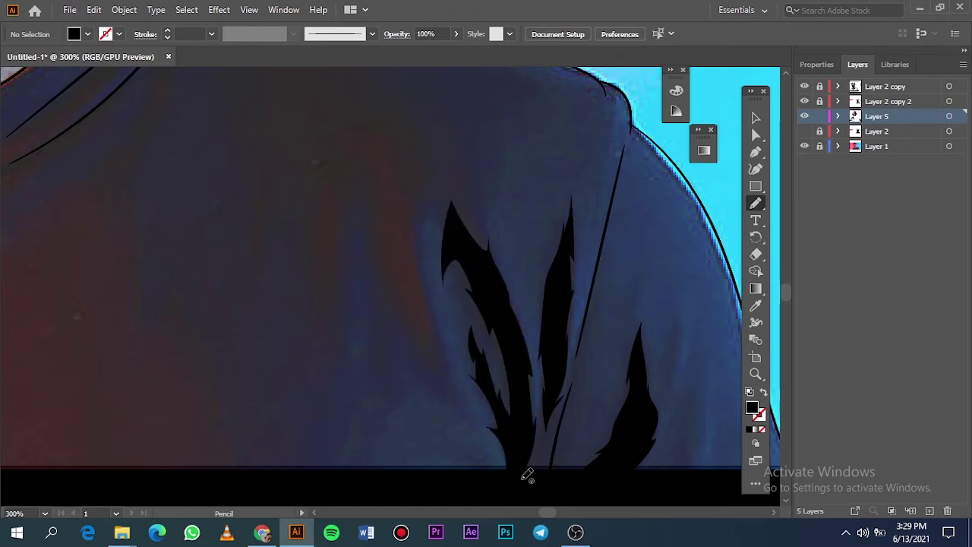
scroll(472, 410, up, 2)
mouse_move(449, 479)
mouse_down()
mouse_move(420, 370)
mouse_move(411, 267)
mouse_move(386, 276)
mouse_move(394, 365)
mouse_move(410, 440)
mouse_move(462, 503)
mouse_up()
key(ctrl+0)
click(806, 131)
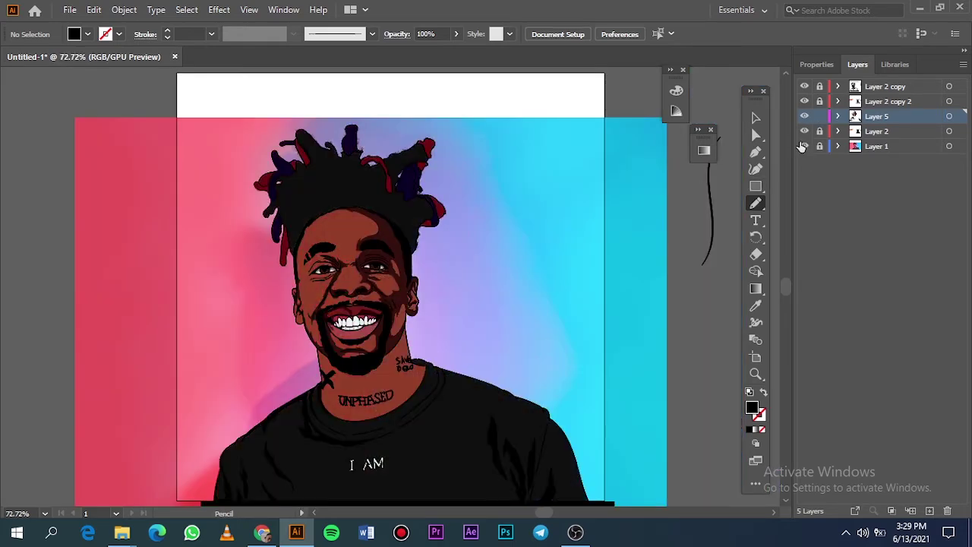
click(806, 146)
click(808, 146)
click(806, 132)
- Draw a large jagged black shadow on the shirt's right shoulder beside the collar's outer edge and check it without the reference photo
scroll(441, 418, down, 1)
scroll(459, 405, up, 3)
scroll(494, 406, up, 2)
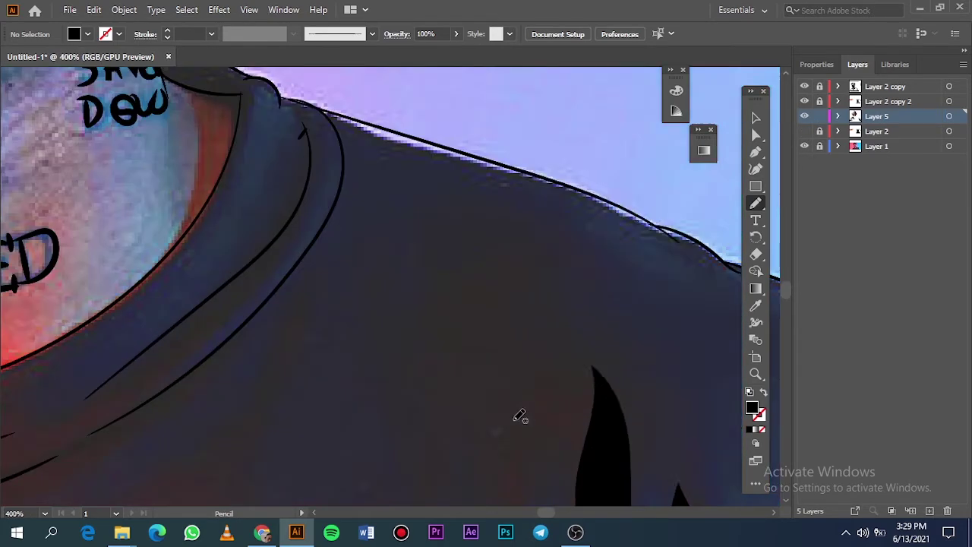
mouse_move(559, 418)
mouse_down()
mouse_move(548, 273)
mouse_move(499, 189)
mouse_up()
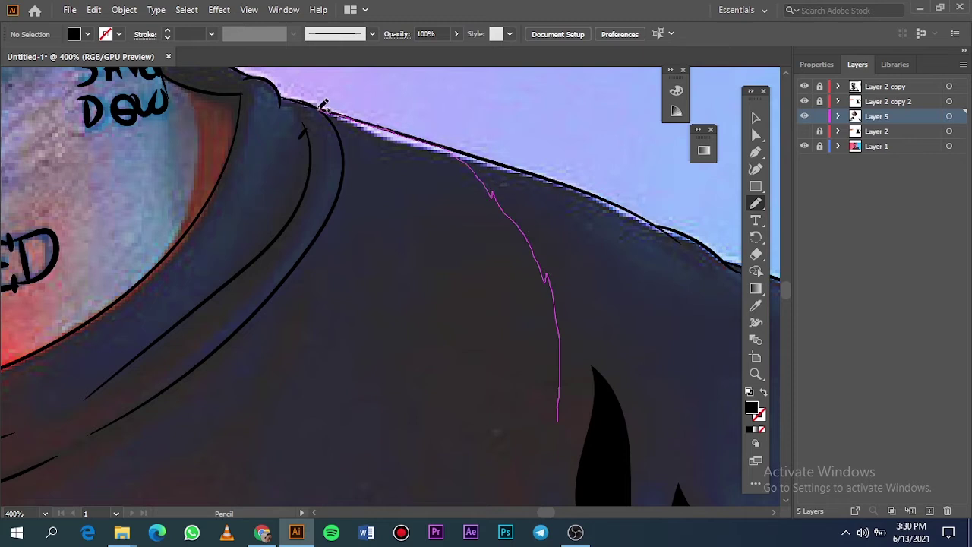
mouse_move(331, 218)
mouse_down()
mouse_move(284, 285)
mouse_move(257, 368)
mouse_move(250, 454)
mouse_move(308, 292)
mouse_up()
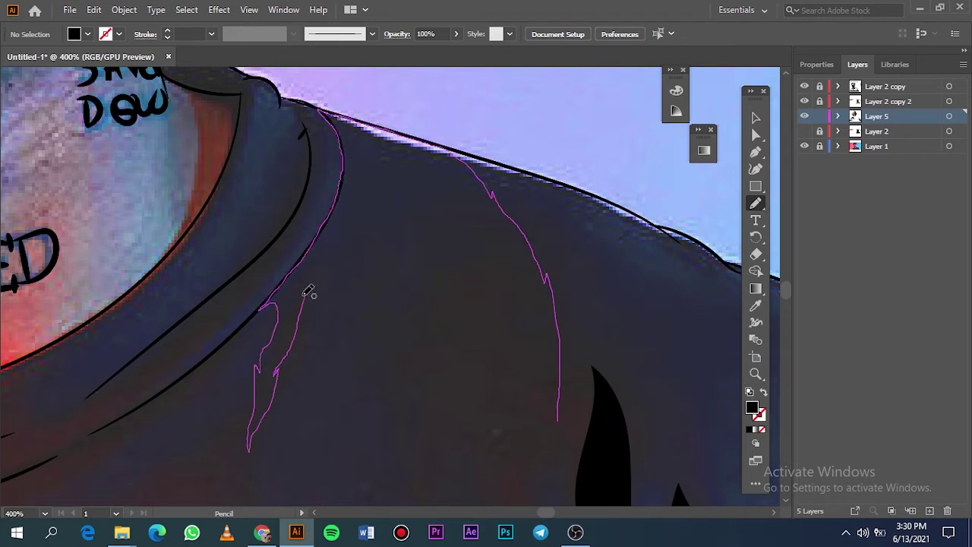
drag(382, 234, 375, 303)
mouse_move(423, 215)
mouse_down()
mouse_move(400, 339)
mouse_move(406, 426)
mouse_move(452, 424)
mouse_move(493, 295)
mouse_move(523, 357)
mouse_move(545, 459)
mouse_move(562, 391)
mouse_up()
key(ctrl+0)
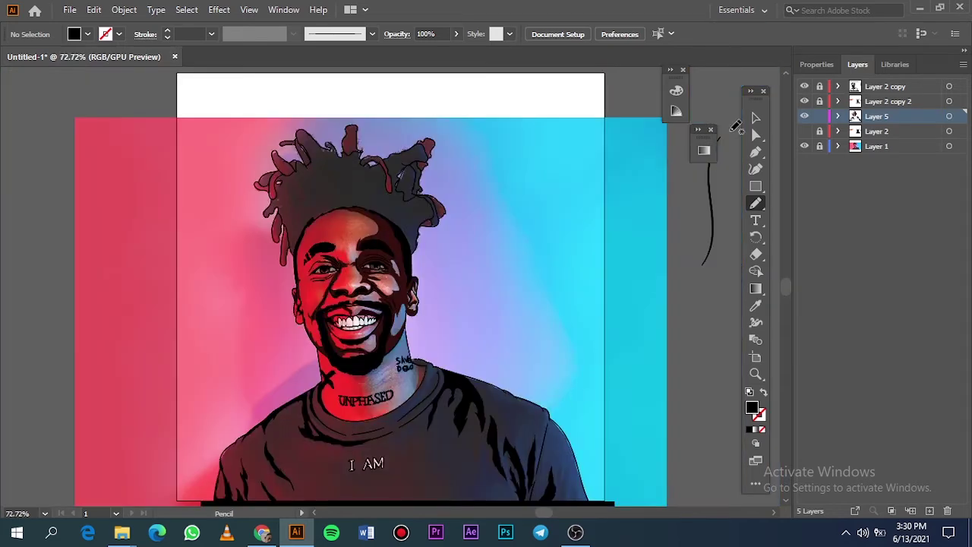
click(805, 133)
click(805, 147)
click(805, 146)
- Draw a jagged black shadow along the right middle seam of the shirt collar, with the flat colours hidden
scroll(437, 380, up, 6)
click(805, 131)
key(ctrl+minus)
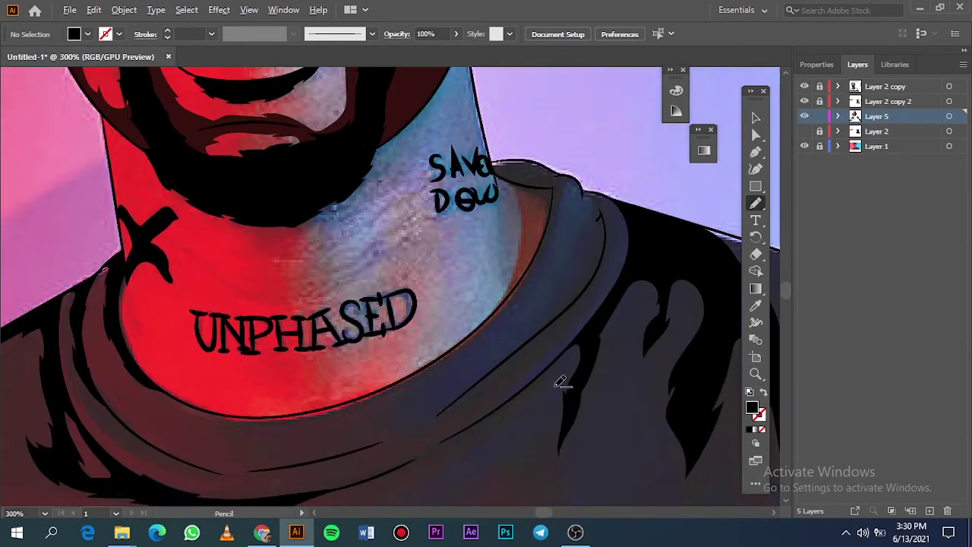
drag(445, 415, 487, 394)
mouse_move(541, 345)
mouse_down()
mouse_move(601, 283)
mouse_move(616, 224)
mouse_move(598, 194)
mouse_move(582, 198)
mouse_move(593, 246)
mouse_move(556, 304)
mouse_move(441, 418)
mouse_up()
- Draw a black shadow filling the collar's back behind the neck and its right inner edge, and check it without the photo
key(ctrl+plus)
key(ctrl+plus)
key(ctrl+plus)
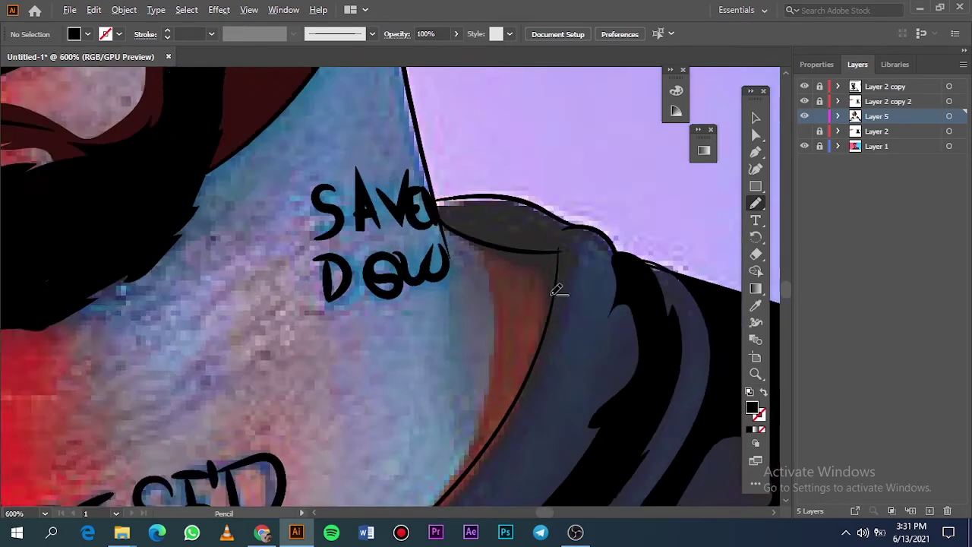
mouse_move(530, 392)
mouse_down()
mouse_move(569, 327)
mouse_move(586, 272)
mouse_move(642, 252)
mouse_move(602, 215)
mouse_up()
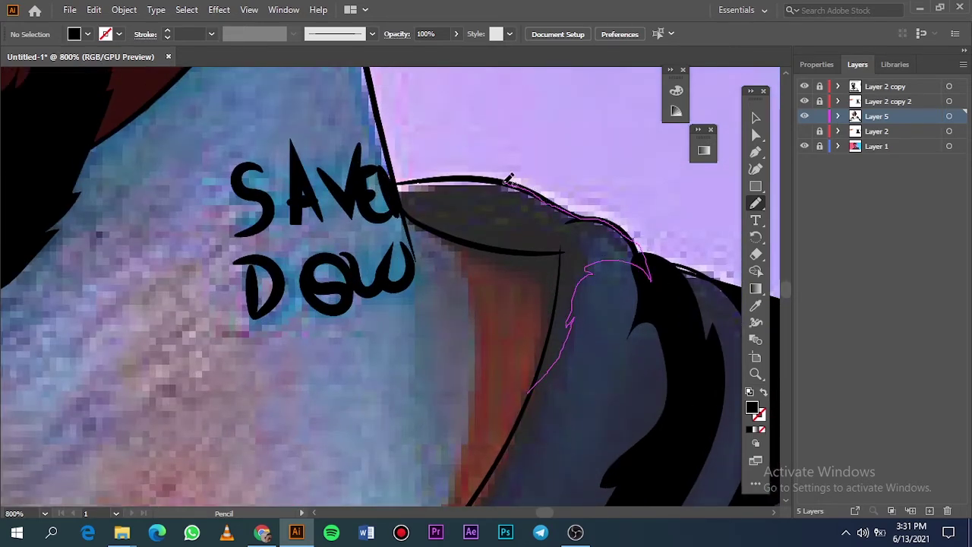
mouse_move(401, 182)
mouse_down()
mouse_move(414, 219)
mouse_move(467, 239)
mouse_up()
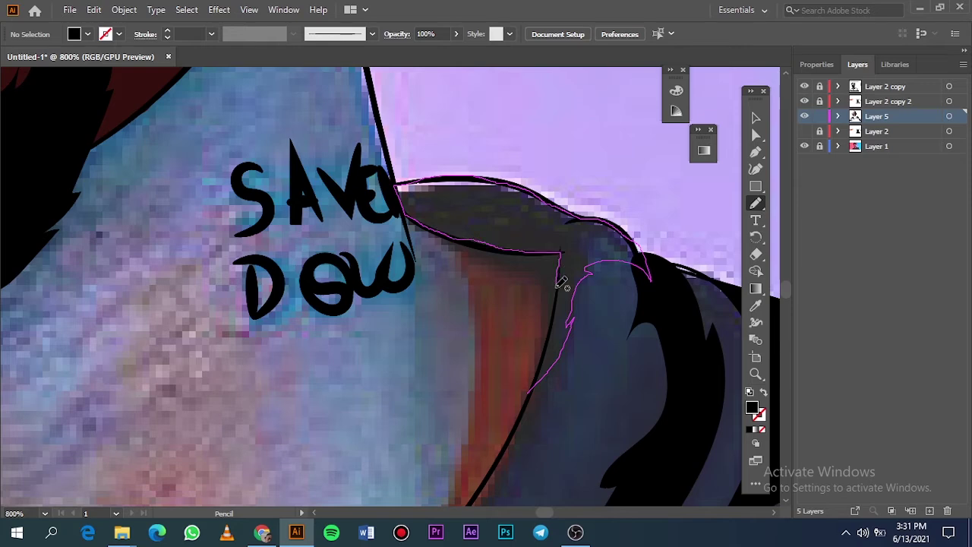
drag(557, 287, 526, 400)
key(ctrl+0)
click(805, 132)
click(805, 146)
scroll(482, 363, down, 2)
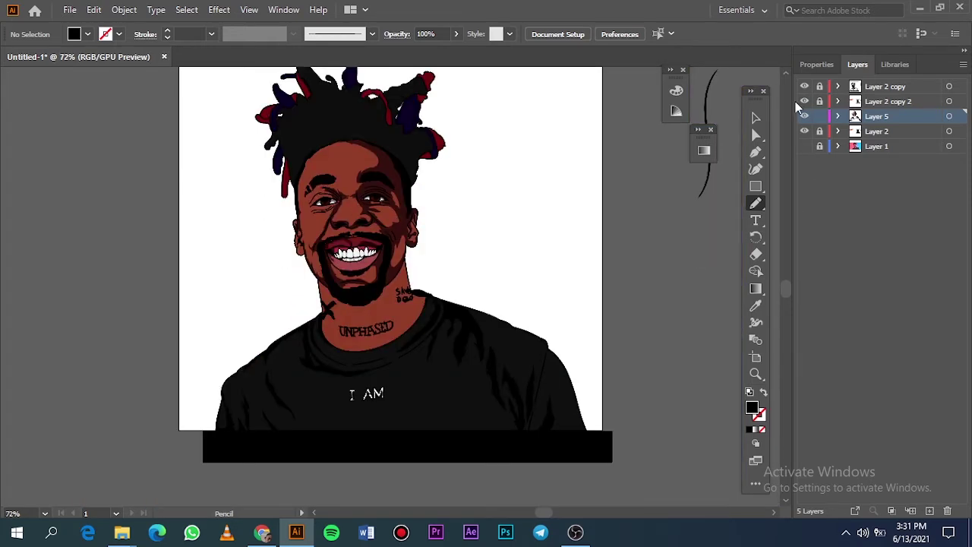
- Sample the face's dark brown shadow colour and draw a neck shadow along the collar's right inner edge, then check it without the photo
click(805, 146)
click(804, 131)
key(i)
scroll(527, 307, up, 8)
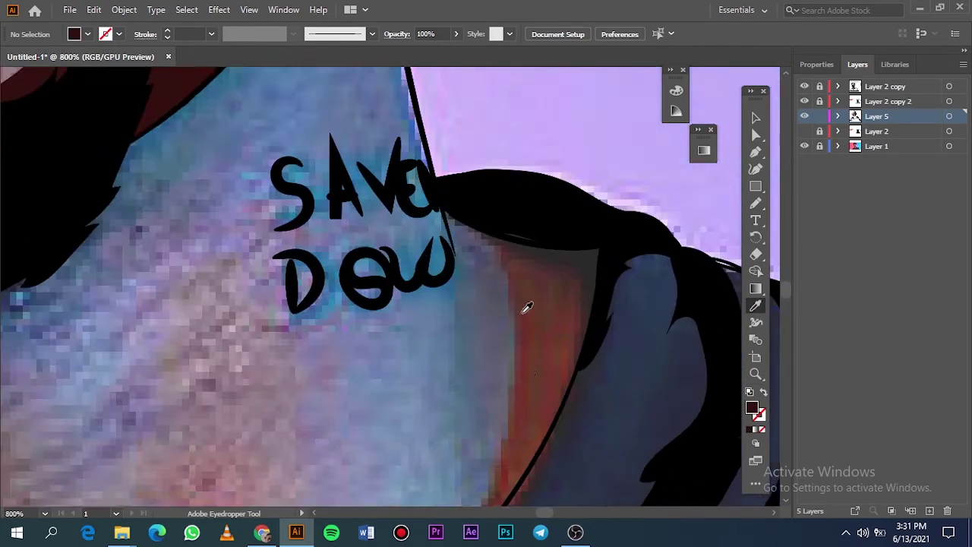
scroll(506, 167, down, 4)
key(n)
drag(509, 130, 516, 245)
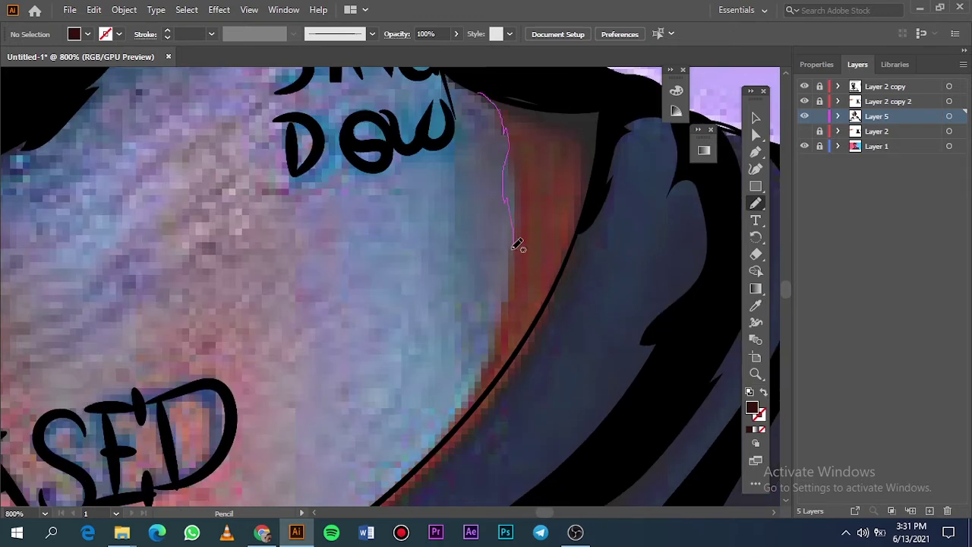
mouse_move(438, 453)
mouse_down()
mouse_move(522, 341)
mouse_move(596, 196)
mouse_up()
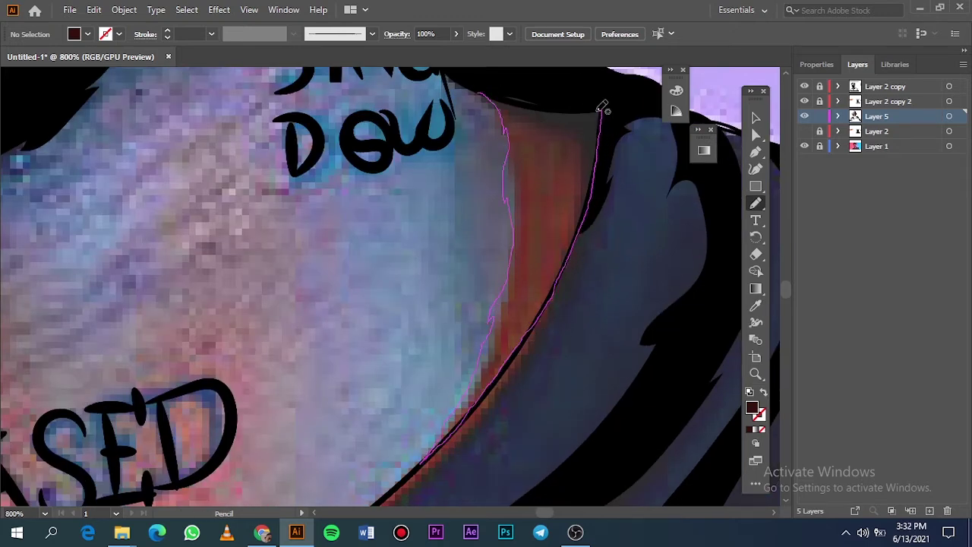
drag(598, 112, 469, 90)
key(ctrl+0)
click(805, 131)
click(804, 146)
click(805, 146)
- Draw a jagged dark brown shadow under the jaw and down the neck's right edge, and check it without the photo
click(804, 132)
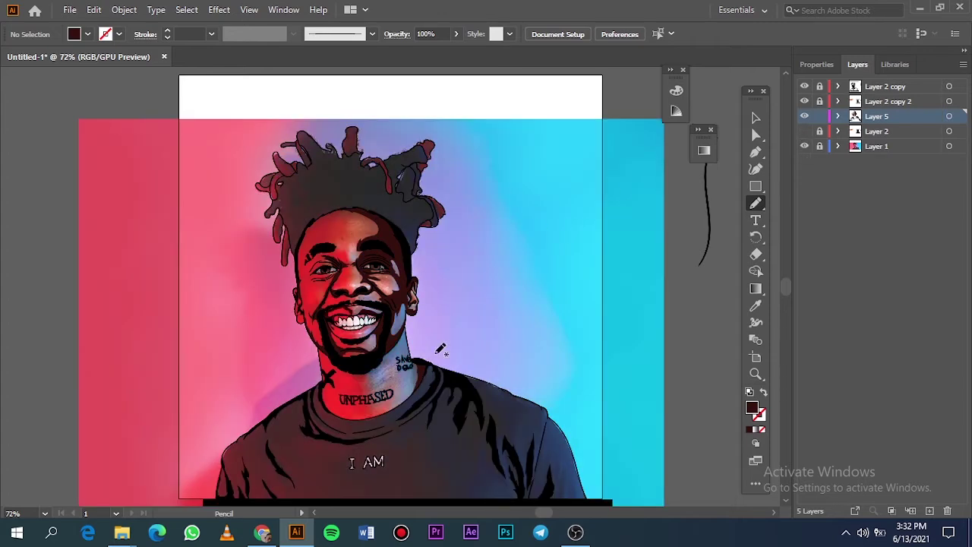
scroll(441, 349, up, 10)
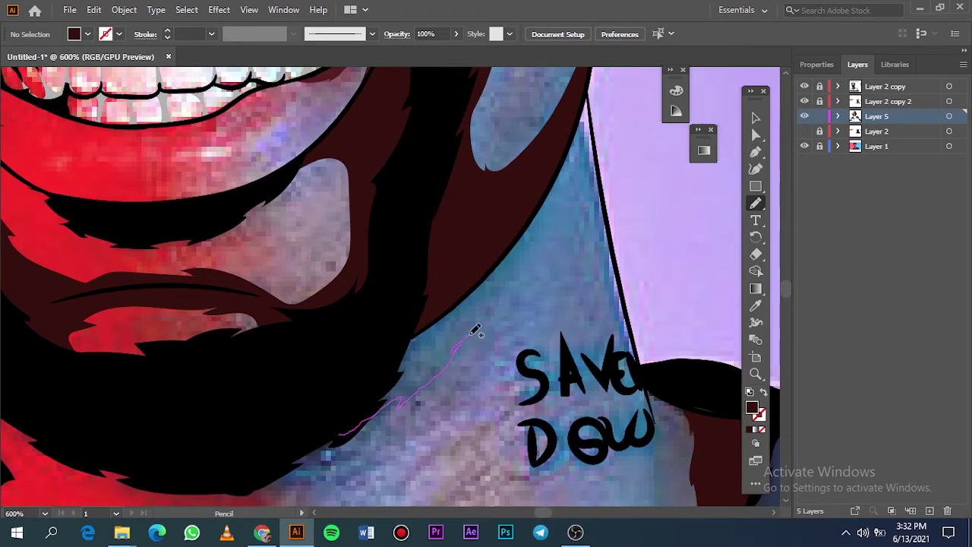
drag(622, 366, 658, 418)
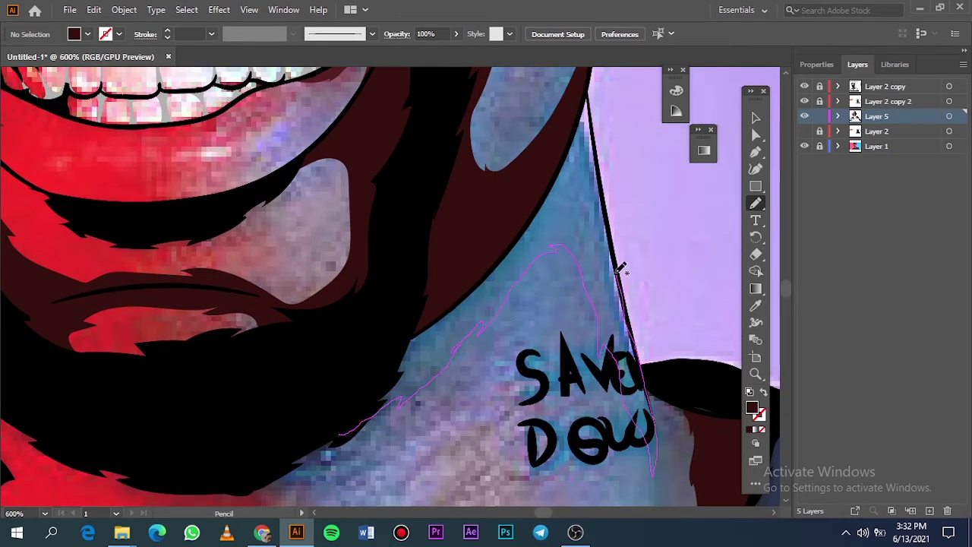
drag(600, 133, 566, 86)
key(ctrl+0)
click(805, 146)
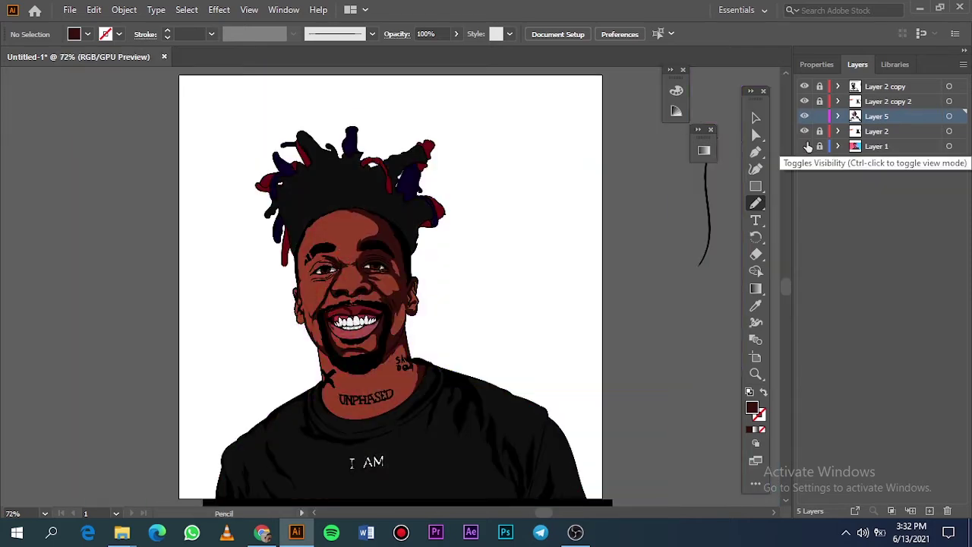
click(804, 146)
- Draw a pointed dark brown shadow on the neck beneath the right side of the bearded chin
scroll(372, 377, up, 5)
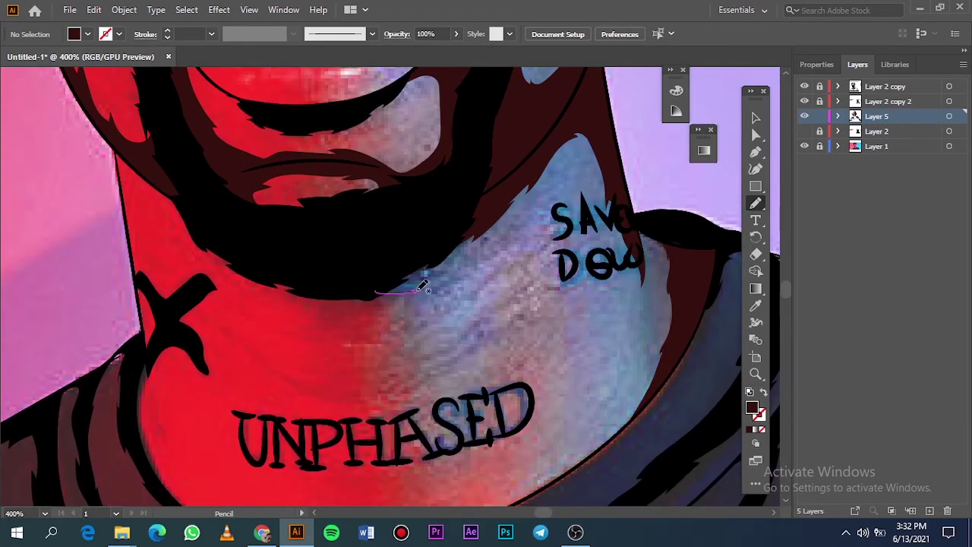
drag(481, 261, 379, 293)
scroll(411, 304, down, 3)
- Draw a dark brown shadow down the neck's left edge from jaw to collar, and check it without the reference photo
scroll(336, 317, up, 3)
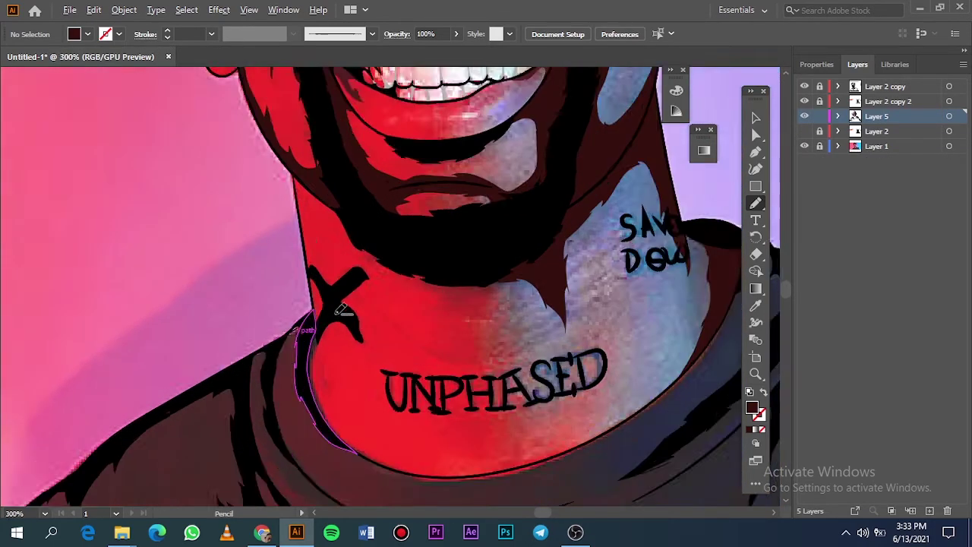
mouse_move(312, 359)
mouse_down()
mouse_move(333, 313)
mouse_move(317, 221)
mouse_move(338, 222)
mouse_move(284, 154)
mouse_up()
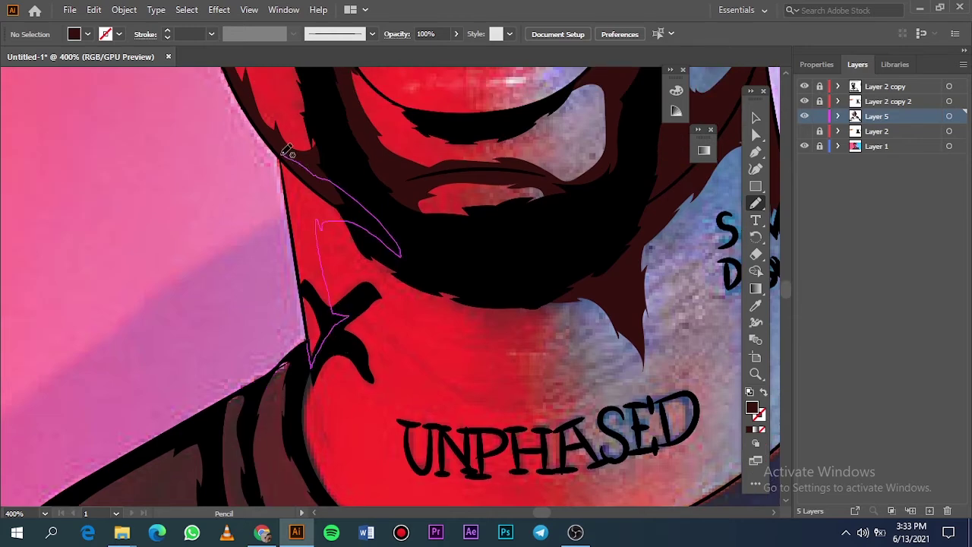
drag(312, 342, 312, 345)
scroll(458, 332, down, 5)
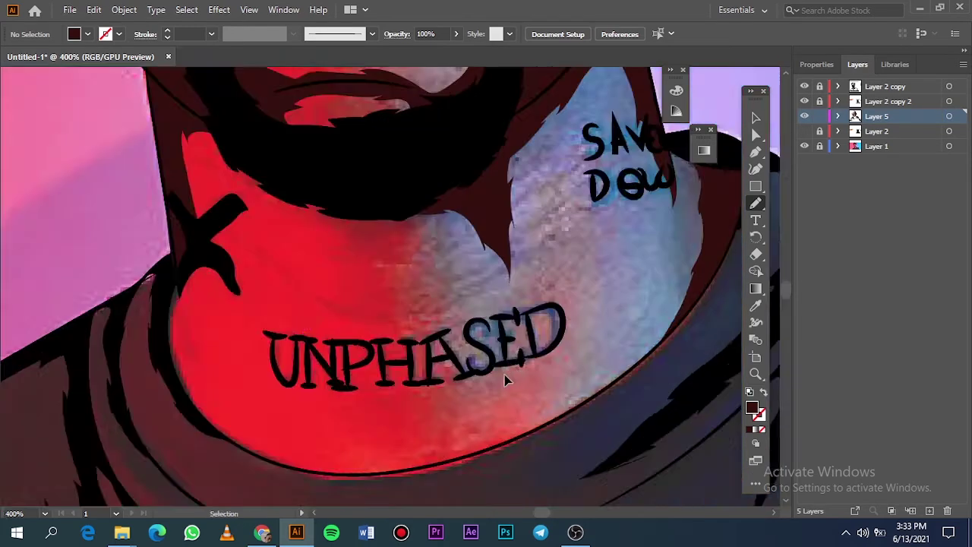
click(805, 130)
click(803, 146)
click(804, 146)
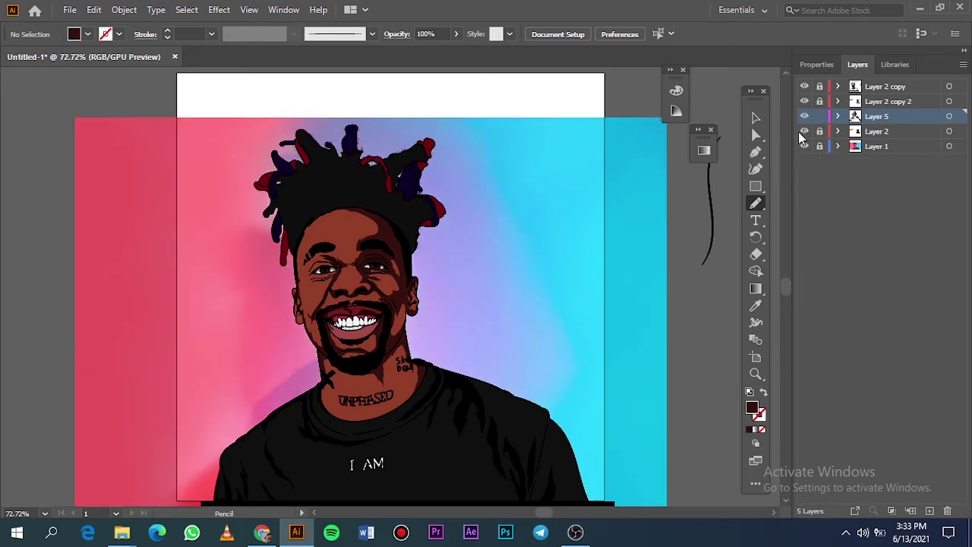
- Set the fill to black (000000) and draw a branching jagged shadow in the left hair above the hairline, checking it without the photo
click(805, 131)
scroll(331, 178, up, 4)
double_click(750, 411)
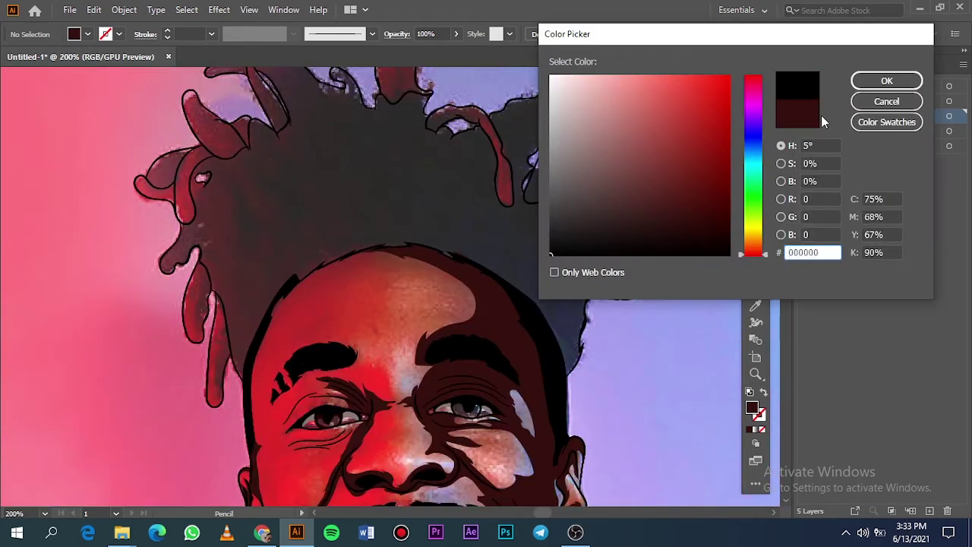
click(883, 80)
scroll(250, 304, up, 2)
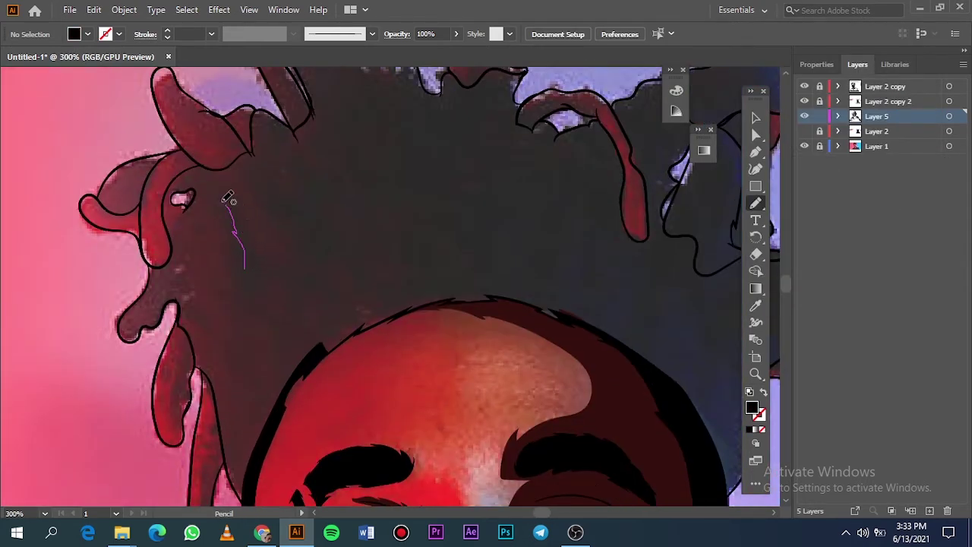
mouse_move(303, 236)
mouse_down()
mouse_move(281, 216)
mouse_move(263, 174)
mouse_up()
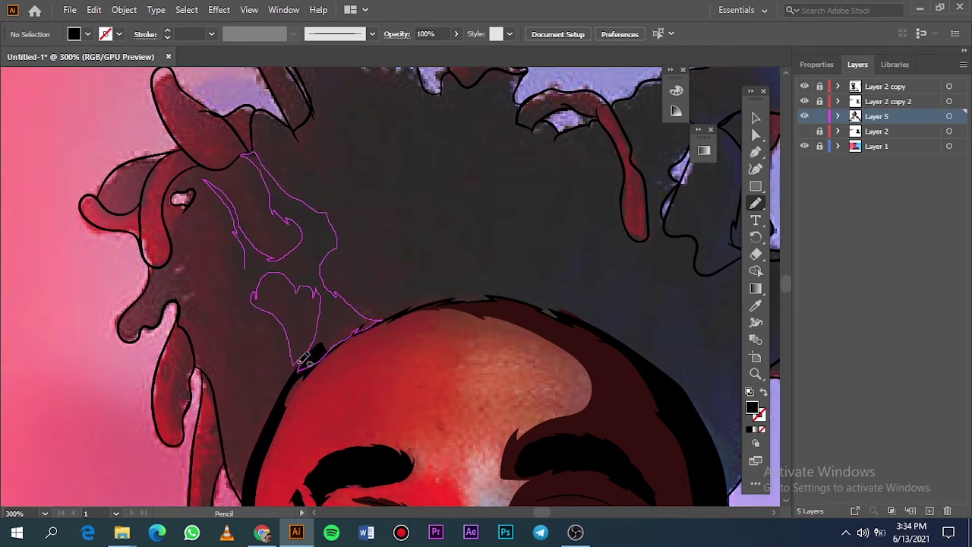
mouse_move(304, 358)
mouse_down()
mouse_move(271, 429)
mouse_move(269, 323)
mouse_move(247, 327)
mouse_move(257, 386)
mouse_move(238, 343)
mouse_up()
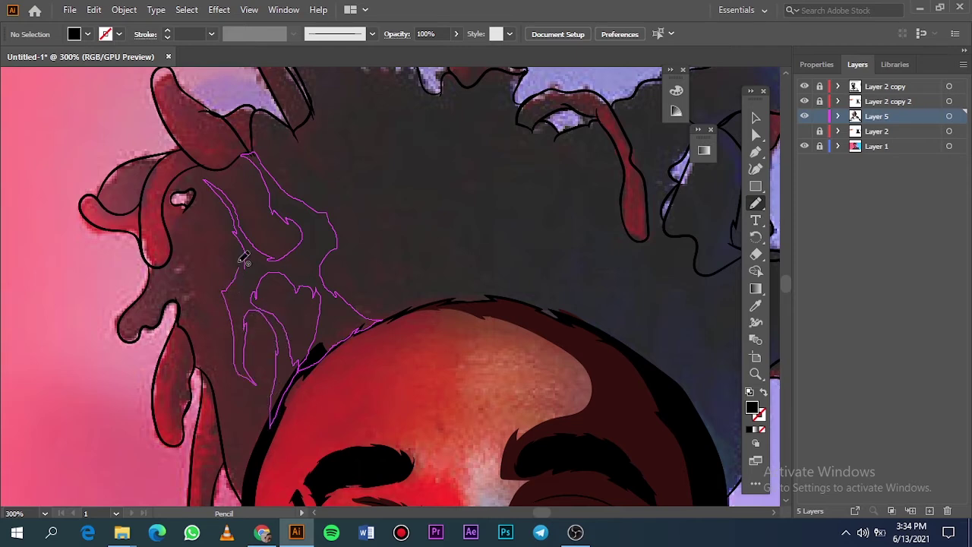
drag(243, 259, 243, 259)
key(ctrl+0)
click(805, 146)
click(804, 146)
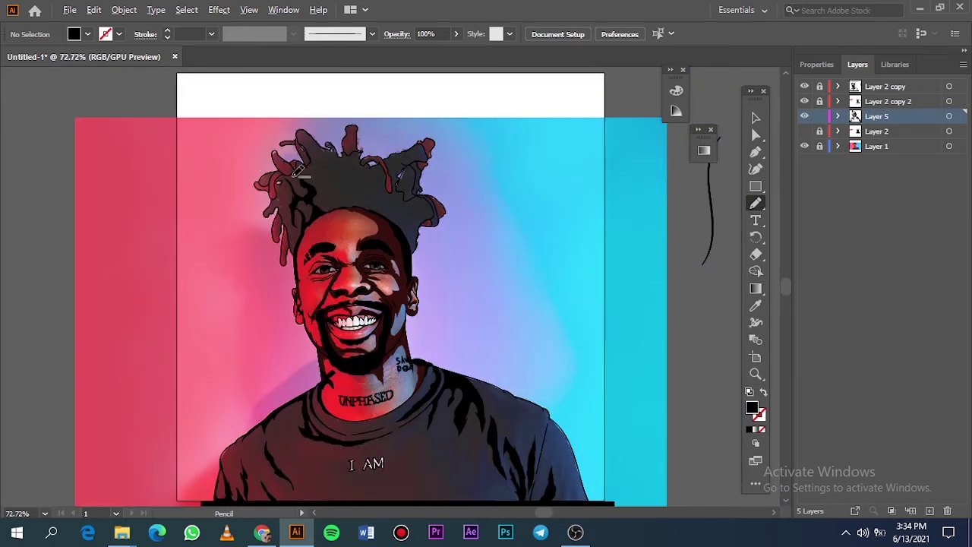
- Draw a jagged black shadow between the far-left dreadlocks, joining the existing hair shadow, and check it without the photo
scroll(298, 169, up, 5)
drag(234, 272, 212, 187)
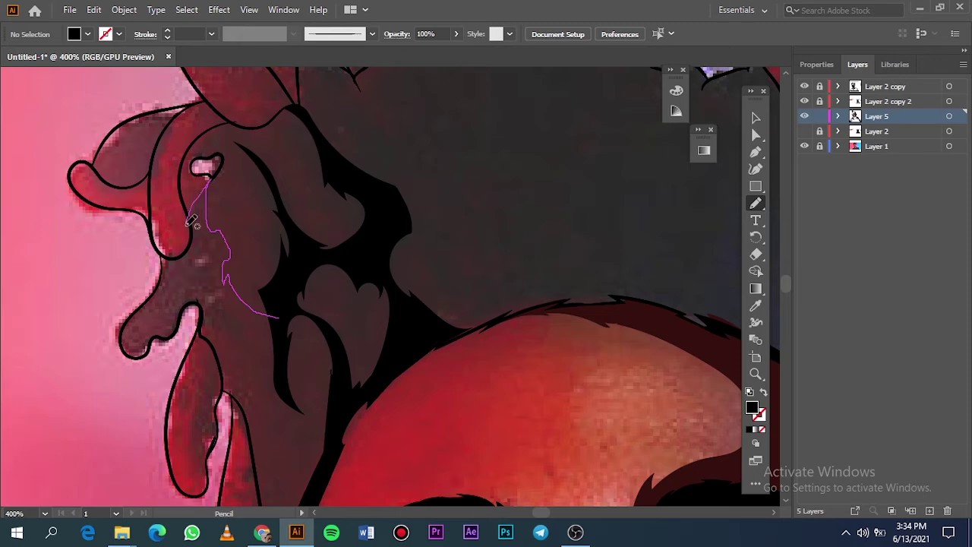
drag(259, 344, 259, 343)
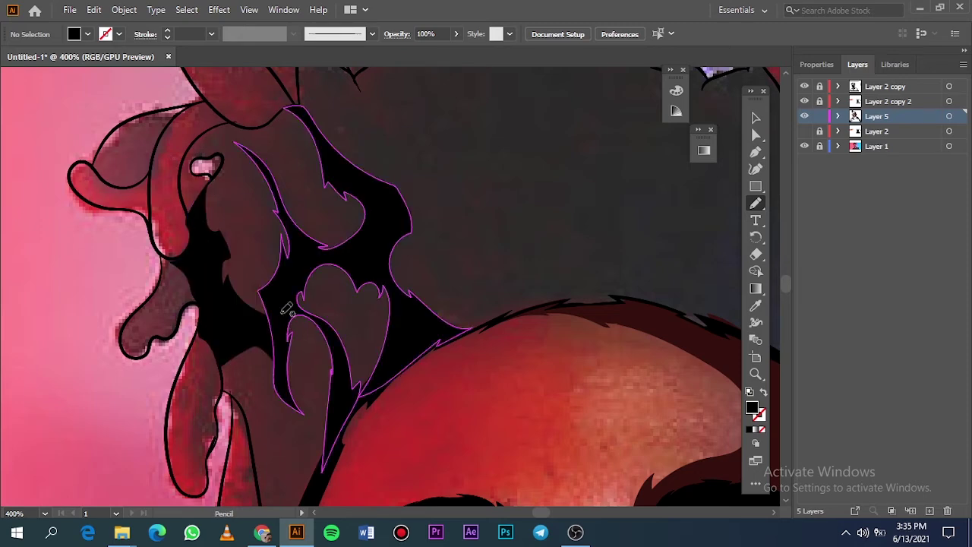
key(ctrl+0)
click(805, 146)
click(804, 146)
- Draw a black shadow from the upper-left dreadlocks down to the hairline, leaving rounded lock shapes, and check it without the photo
click(804, 131)
scroll(289, 156, up, 4)
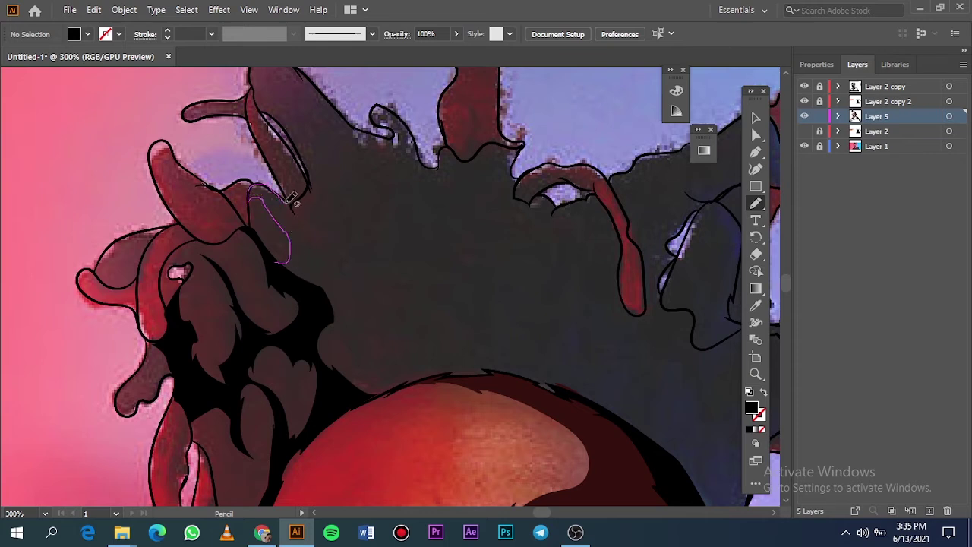
mouse_move(289, 198)
mouse_down()
mouse_move(300, 229)
mouse_move(328, 194)
mouse_up()
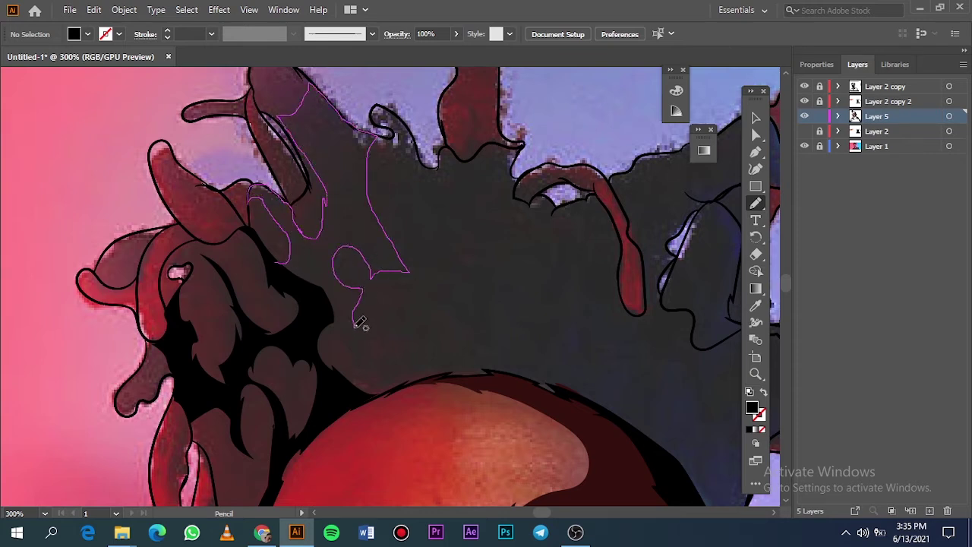
mouse_move(359, 323)
mouse_down()
mouse_move(365, 353)
mouse_move(430, 372)
mouse_up()
mouse_move(354, 404)
mouse_down()
mouse_move(307, 291)
mouse_move(276, 263)
mouse_up()
scroll(276, 263, down, 4)
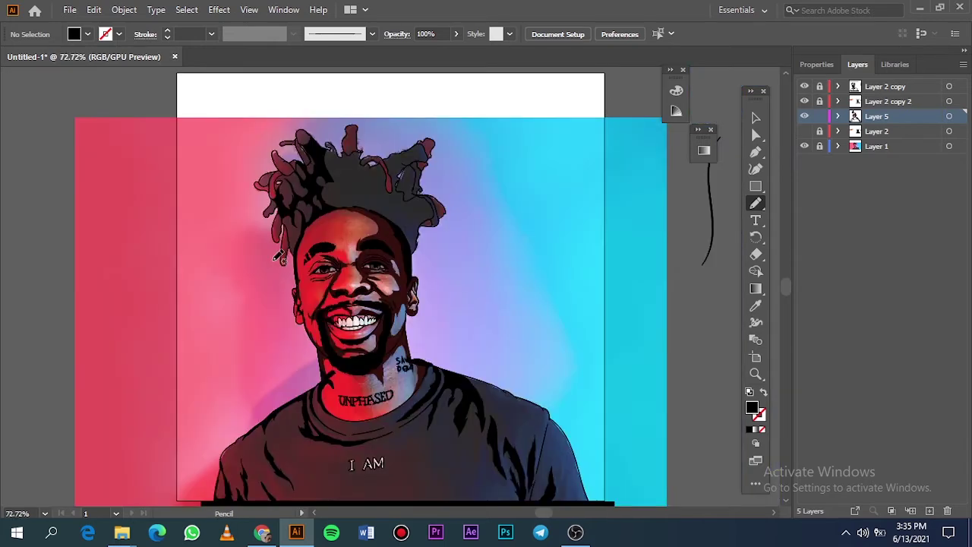
click(804, 132)
click(805, 146)
click(806, 146)
- Draw black shadows across the top and centre of the hair down to the hairline, leaving rounded locks above the forehead
click(806, 132)
scroll(366, 182, up, 4)
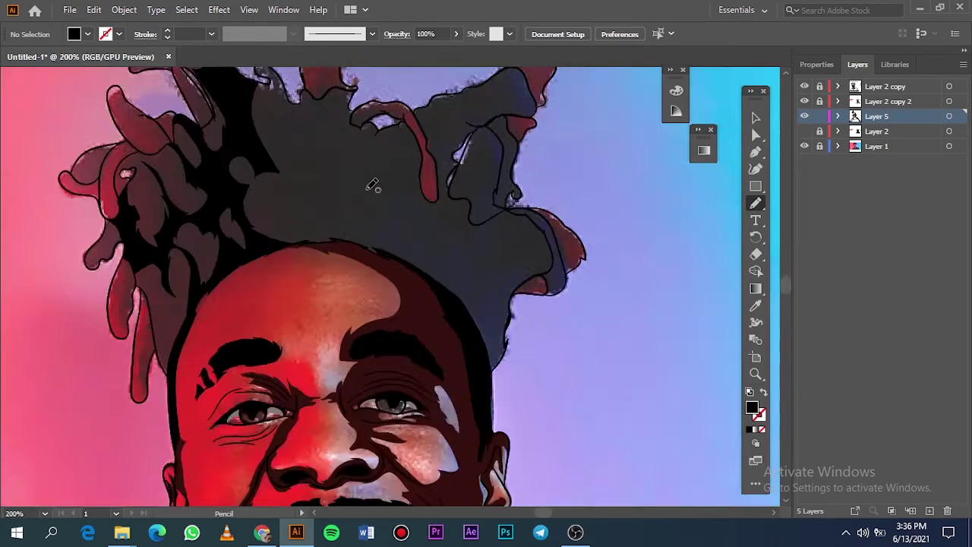
mouse_move(238, 219)
mouse_down()
mouse_move(285, 193)
mouse_move(325, 260)
mouse_move(377, 290)
mouse_move(354, 338)
mouse_move(468, 266)
mouse_up()
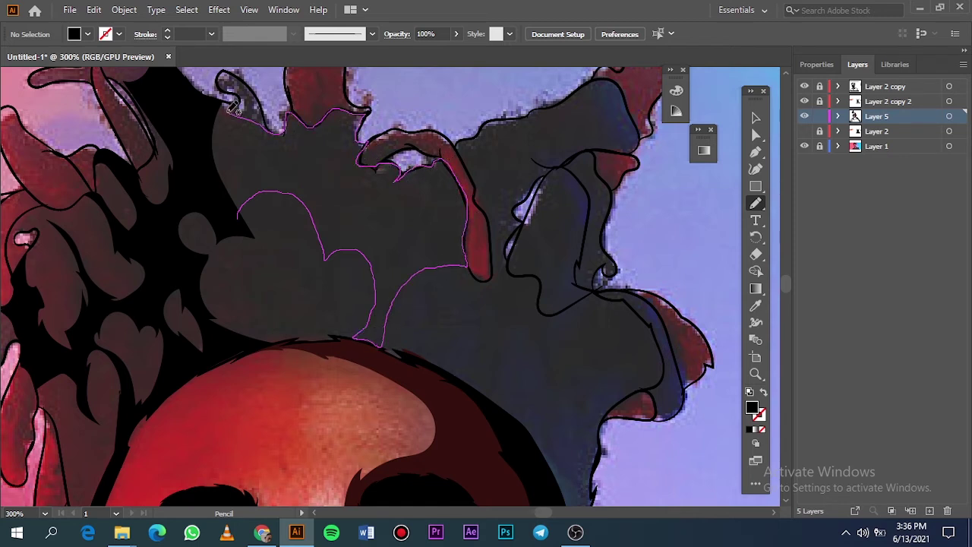
drag(232, 106, 226, 171)
mouse_move(226, 234)
mouse_down()
mouse_move(288, 307)
mouse_move(328, 274)
mouse_up()
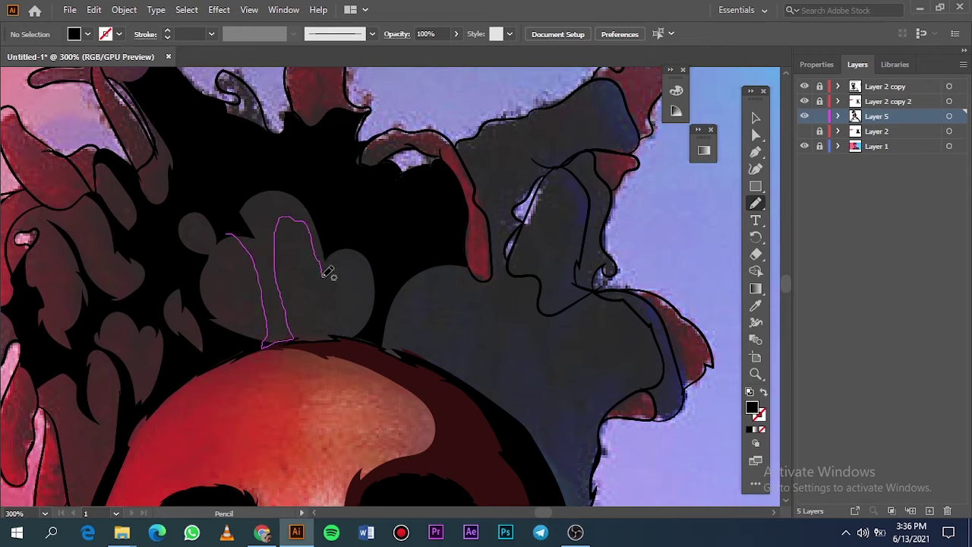
drag(342, 328, 338, 339)
key(ctrl+0)
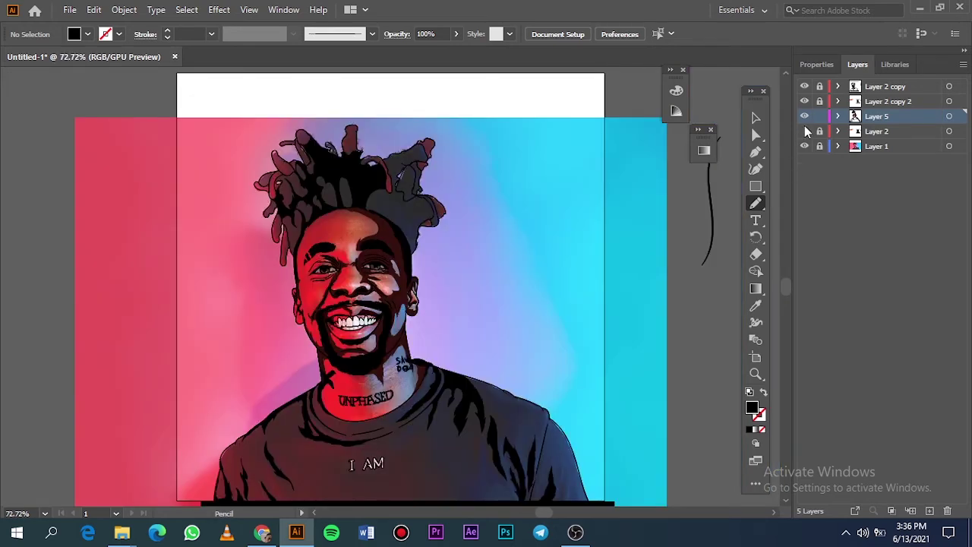
- Draw a black shadow over the body of the upper-right dreadlock, leaving its rounded tip and lower edge unshaded
click(804, 131)
click(805, 146)
click(805, 146)
scroll(351, 158, up, 5)
drag(319, 256, 410, 230)
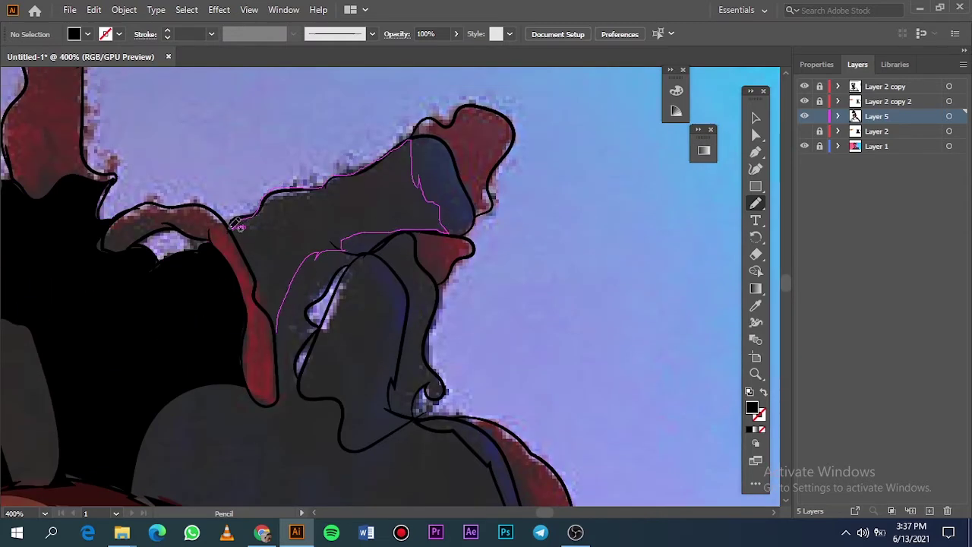
drag(229, 228, 277, 342)
- Draw a jagged black shadow from the right dreadlocks down to the hairline, leaving rounded locks, and check it without the photo
scroll(347, 281, down, 2)
mouse_move(312, 194)
mouse_down()
mouse_move(274, 133)
mouse_move(279, 202)
mouse_move(256, 204)
mouse_move(227, 318)
mouse_move(272, 303)
mouse_move(303, 265)
mouse_move(358, 346)
mouse_move(349, 381)
mouse_move(408, 324)
mouse_up()
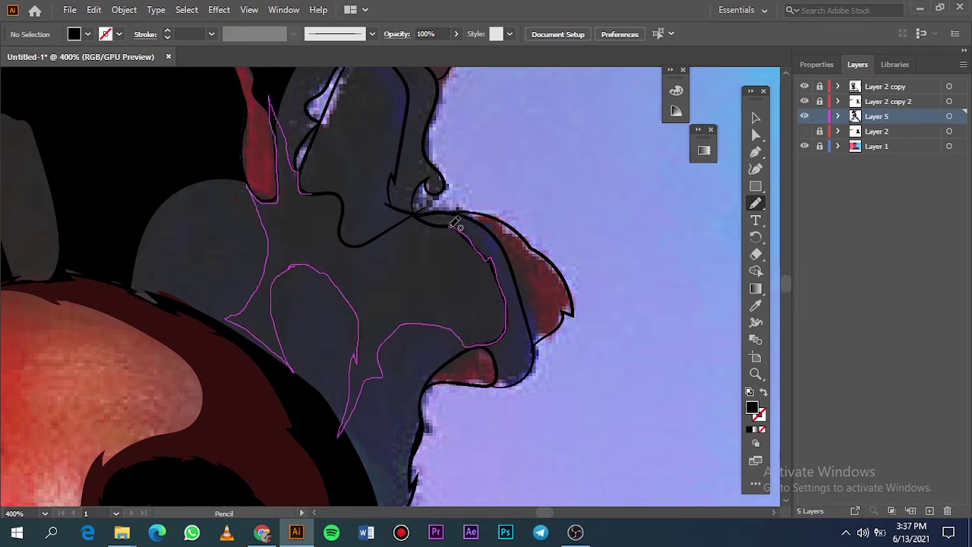
mouse_move(368, 240)
mouse_down()
mouse_move(339, 236)
mouse_move(312, 194)
mouse_up()
key(ctrl+0)
click(804, 132)
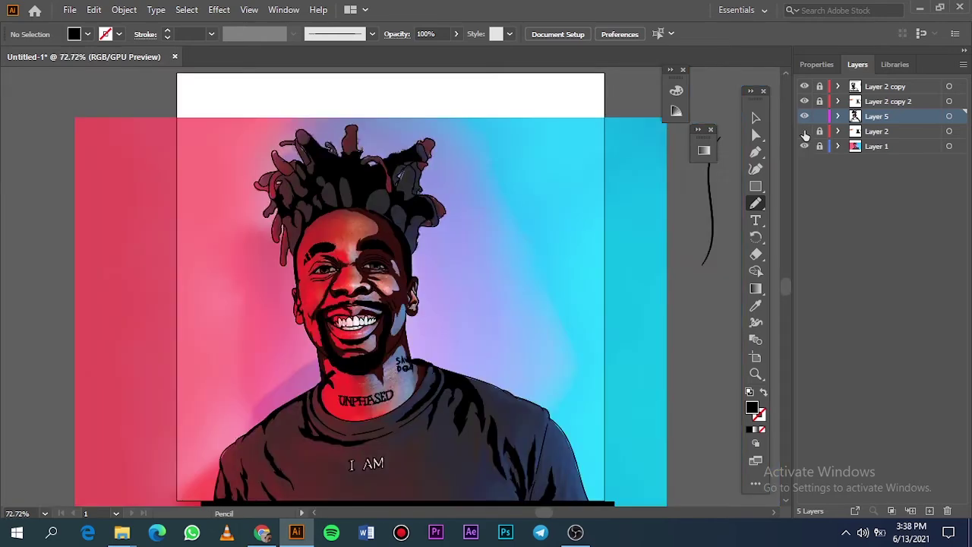
click(801, 147)
- Set the fill to a darker shade of the sampled lock red and draw a shadow along the hanging red lock beside the forehead
scroll(287, 237, up, 6)
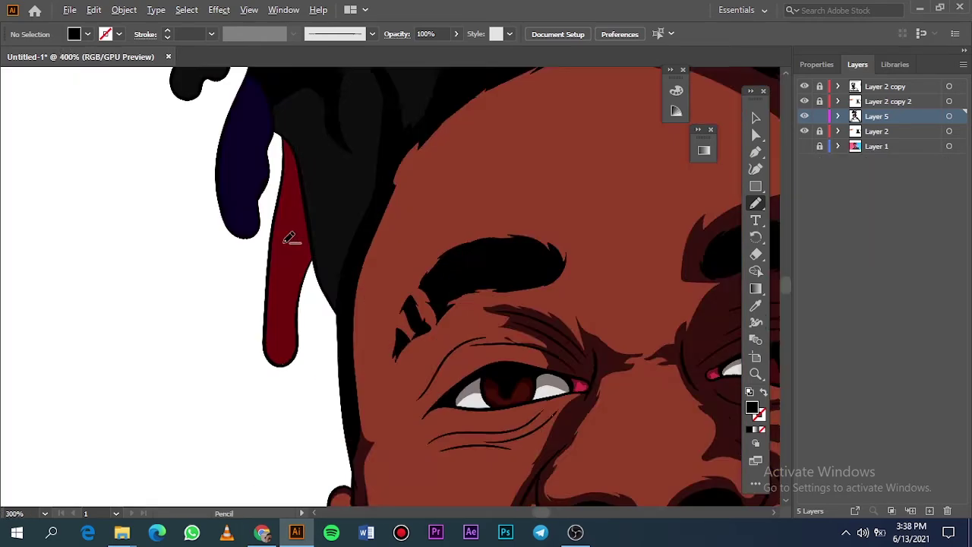
key(i)
click(289, 234)
double_click(752, 408)
click(730, 225)
click(885, 78)
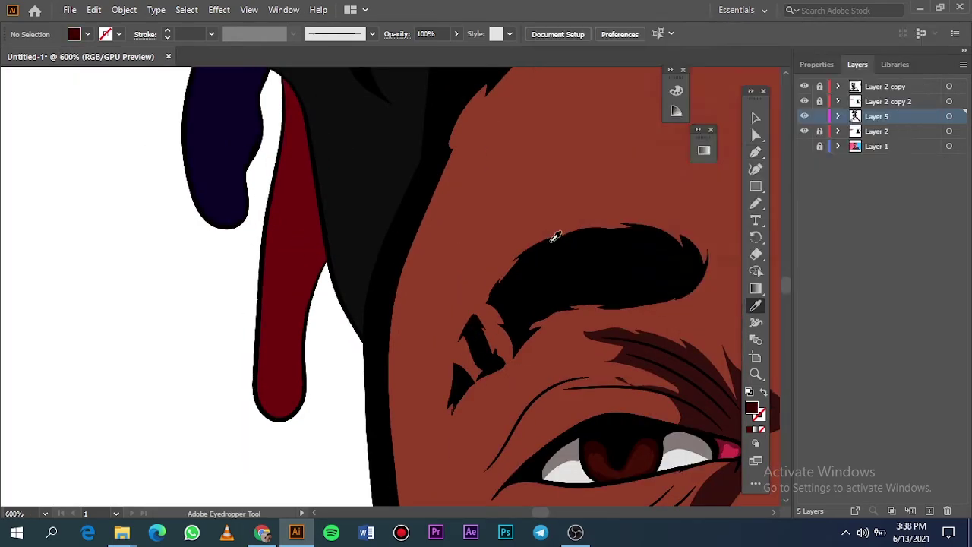
key(n)
click(805, 130)
click(804, 146)
mouse_move(304, 99)
mouse_down()
mouse_move(282, 295)
mouse_move(288, 376)
mouse_move(257, 398)
mouse_move(302, 403)
mouse_move(323, 230)
mouse_move(305, 97)
mouse_up()
click(805, 131)
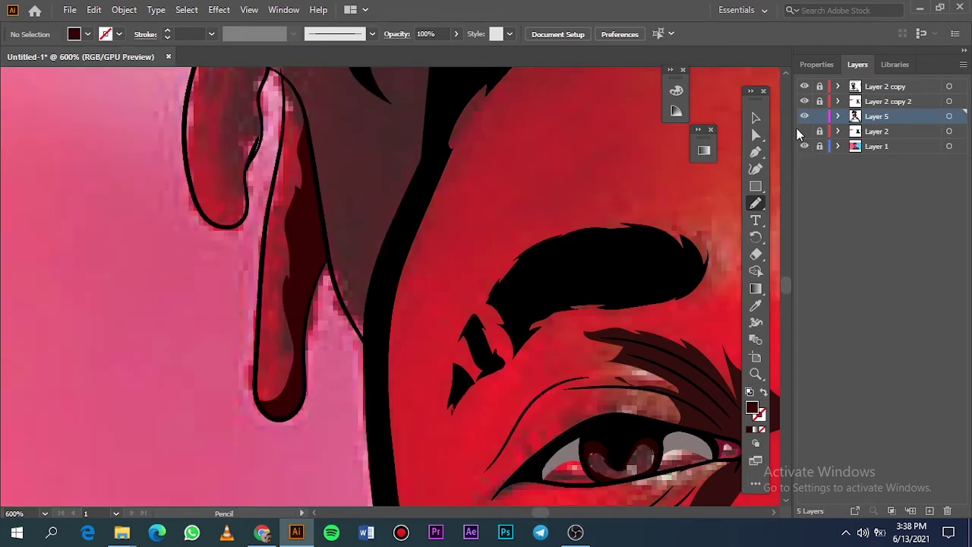
key(ctrl+0)
- Draw dark red shadows under and inside the far-left curled dreadlock, and check them without the photo
scroll(272, 183, up, 7)
drag(514, 165, 581, 161)
click(804, 131)
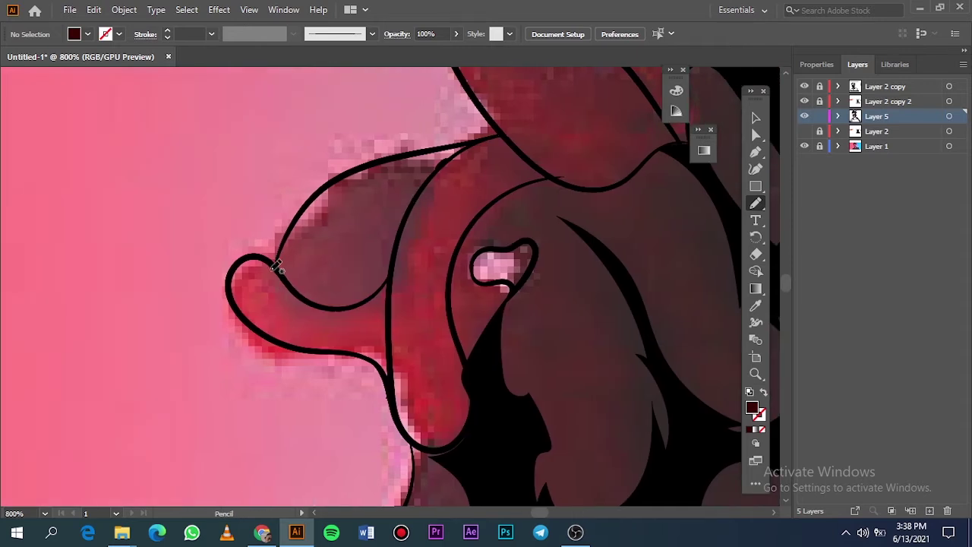
drag(336, 318, 395, 300)
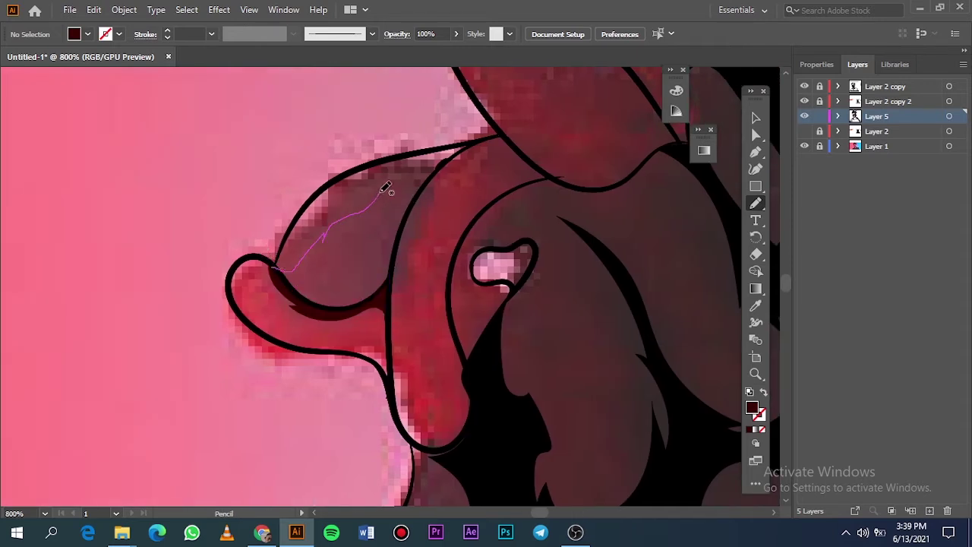
mouse_move(485, 131)
mouse_down()
mouse_move(403, 278)
mouse_move(281, 270)
mouse_up()
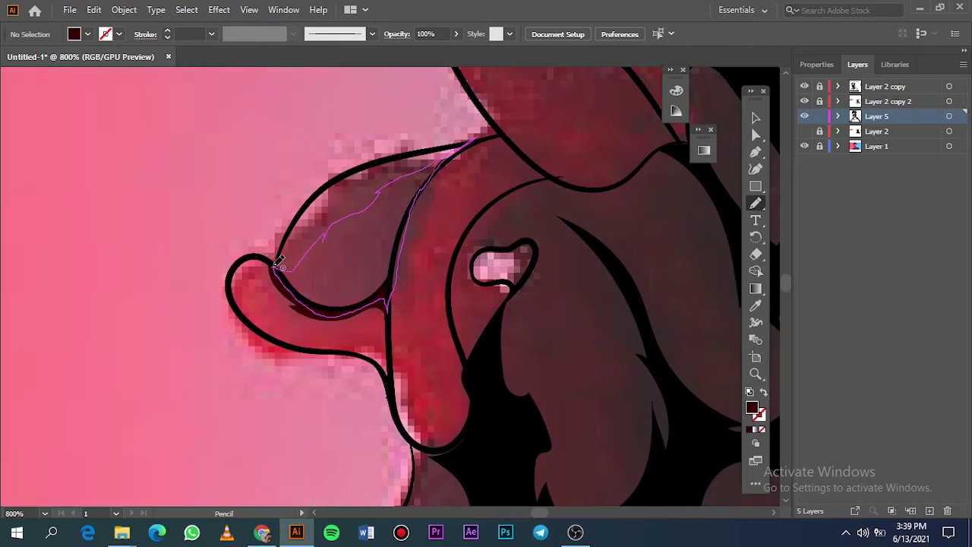
key(ctrl+0)
click(804, 131)
click(805, 146)
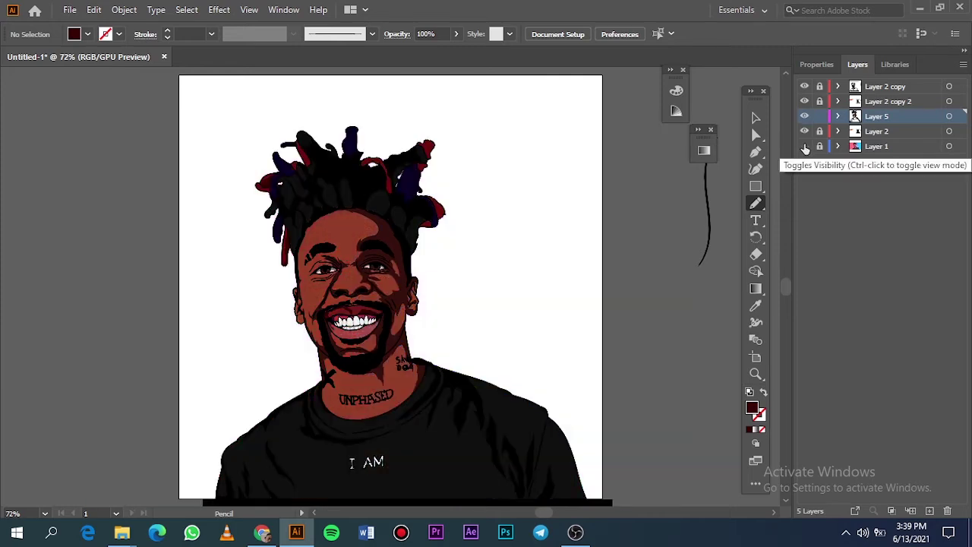
- Draw a dark red shadow along the inner edge of the curved lock beside the far-left curl
click(804, 146)
click(805, 131)
scroll(270, 226, up, 6)
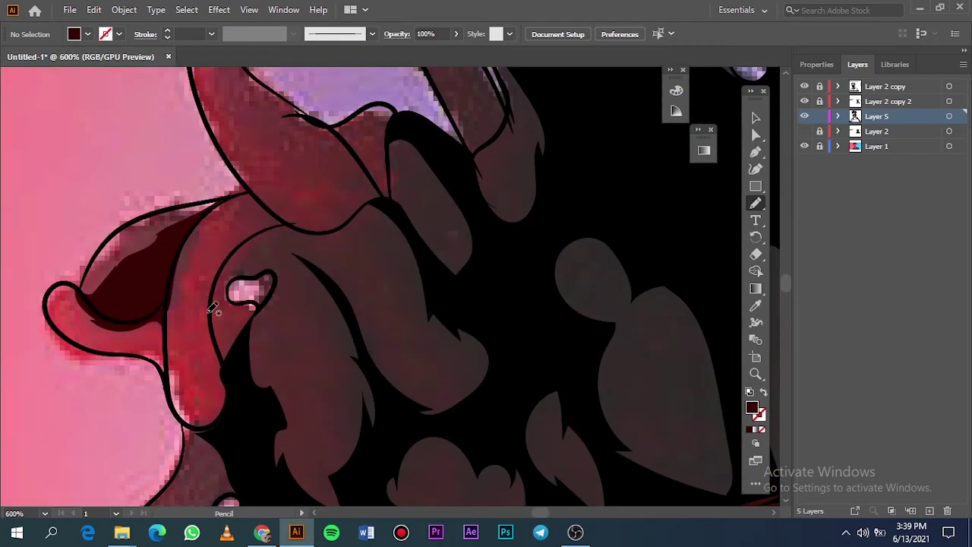
drag(250, 191, 199, 303)
drag(215, 424, 212, 284)
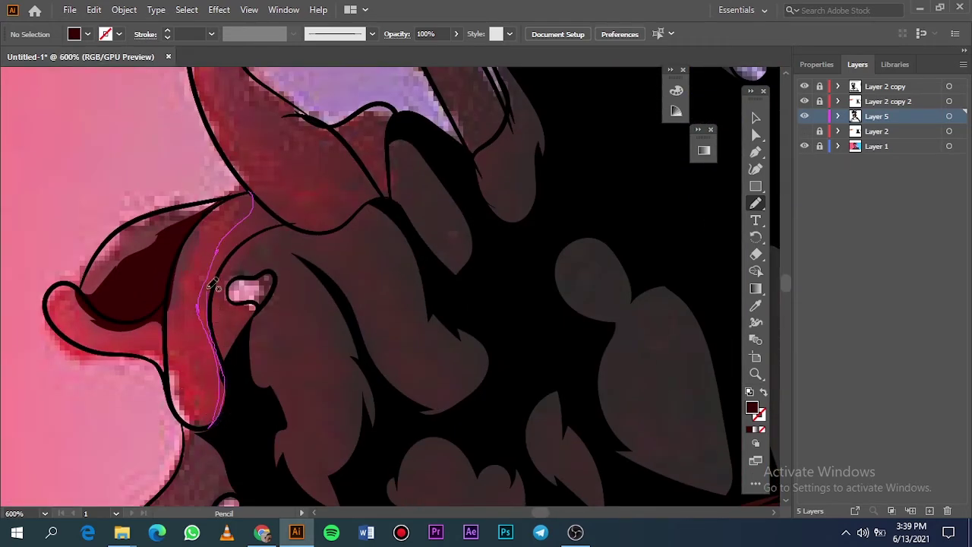
drag(295, 220, 294, 221)
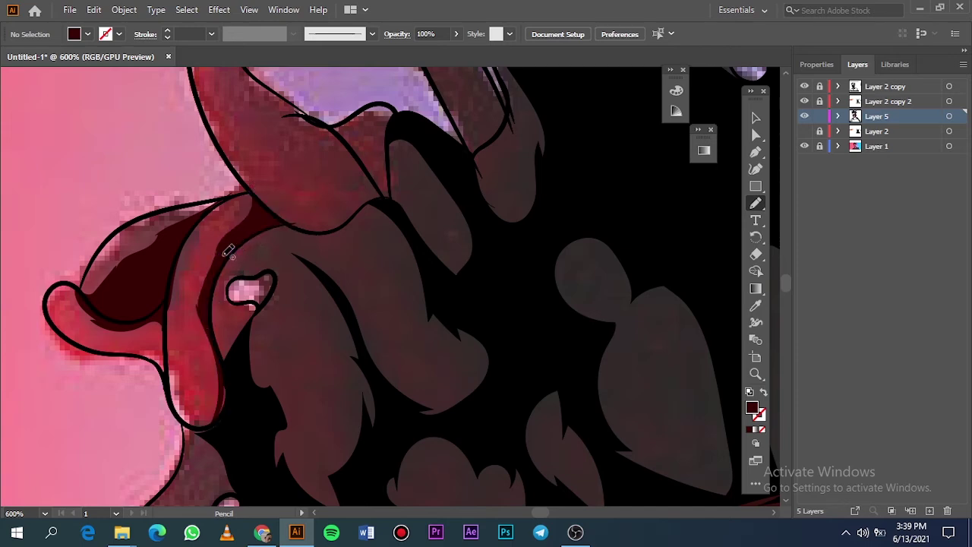
- Draw dark red shadows on the pointed upper-left lock and the small red lock beside it, and hide the photo
key(ctrl+0)
scroll(280, 170, up, 8)
mouse_move(161, 98)
mouse_down()
mouse_move(285, 304)
mouse_move(384, 398)
mouse_move(528, 412)
mouse_move(374, 242)
mouse_move(262, 155)
mouse_move(224, 83)
mouse_up()
mouse_move(474, 274)
mouse_down()
mouse_move(542, 369)
mouse_move(449, 310)
mouse_move(419, 278)
mouse_up()
key(ctrl+0)
click(805, 145)
- Recolour the shadow shapes on the two left blue locks with a darker shade of the sampled blue
key(v)
scroll(282, 178, up, 8)
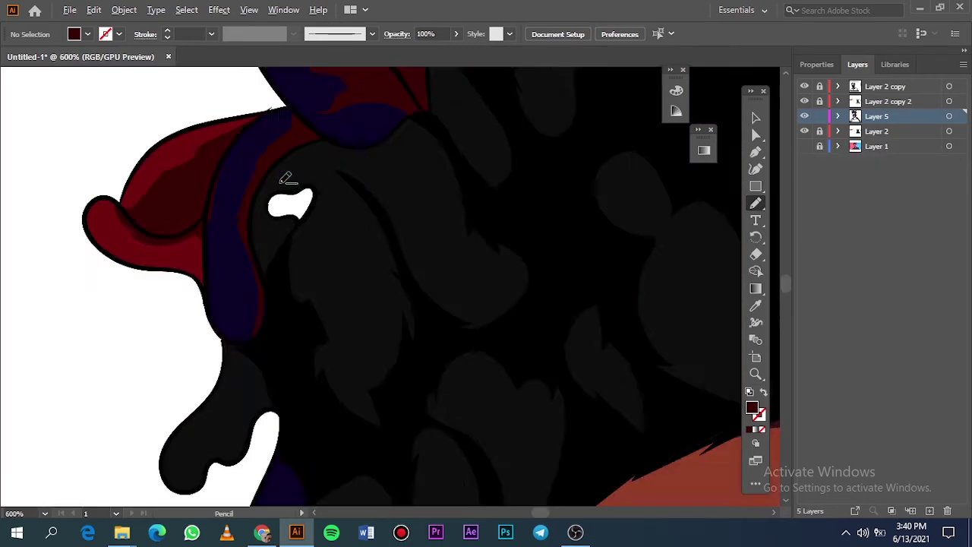
click(350, 139)
shift+click(288, 202)
key(i)
click(265, 191)
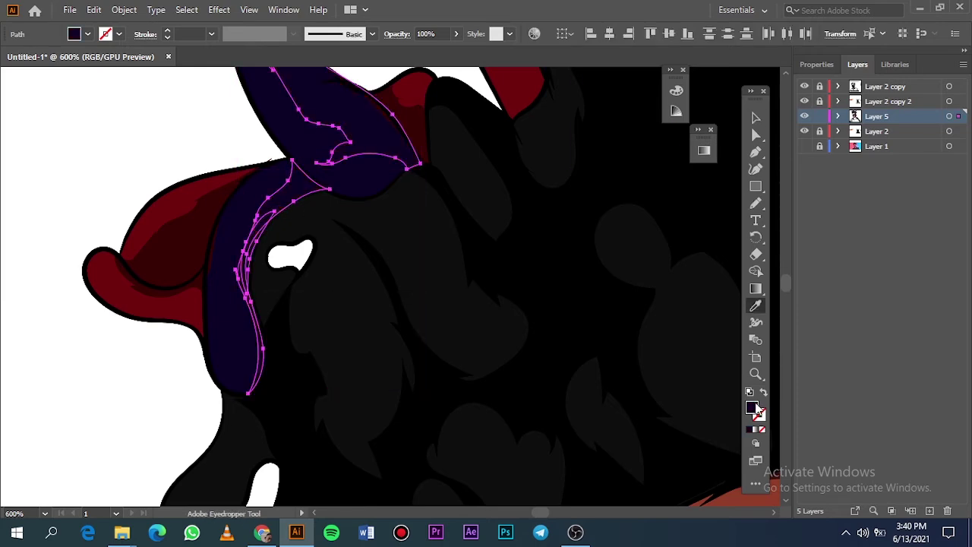
double_click(753, 408)
drag(729, 230, 729, 243)
key(Return)
key(v)
click(186, 123)
key(ctrl+0)
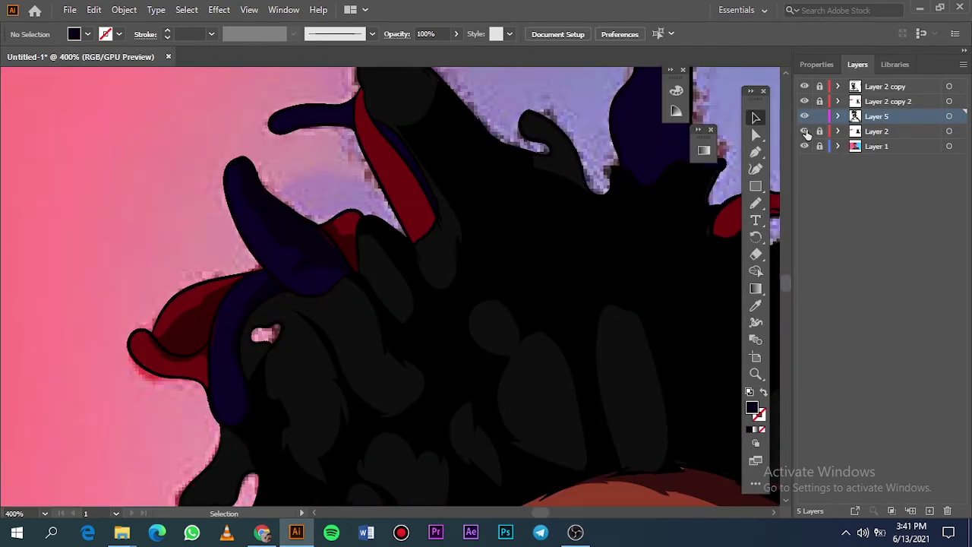
- Sample the dark red shadow colour and draw a shadow down the inner side of the slanted upper-left red lock
click(805, 132)
scroll(328, 215, up, 2)
key(i)
click(194, 380)
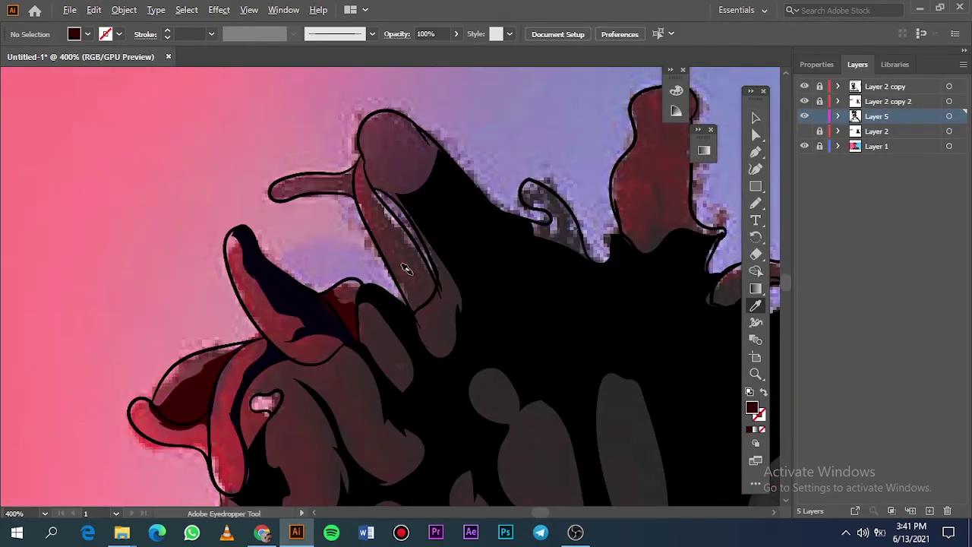
scroll(407, 250, up, 2)
click(804, 133)
click(803, 133)
key(n)
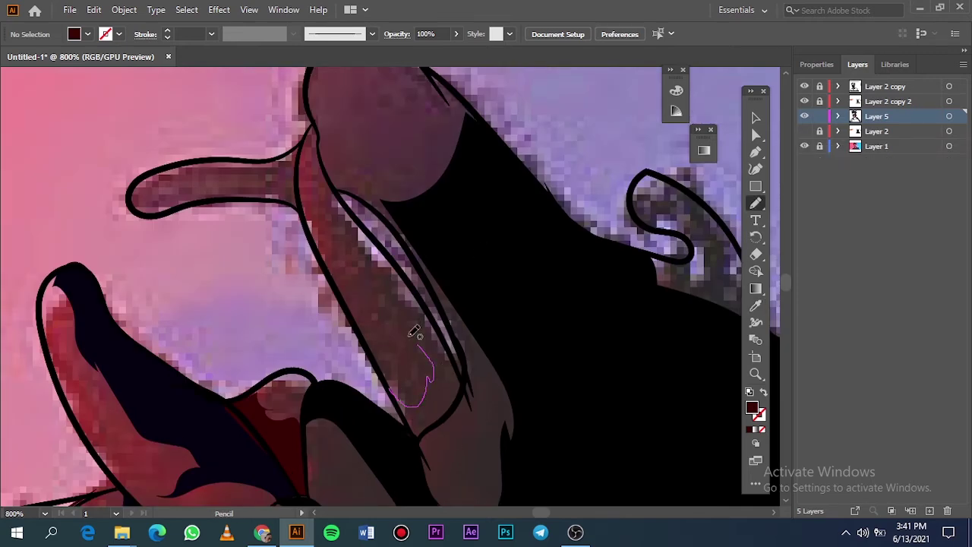
drag(414, 332, 332, 207)
mouse_move(319, 128)
mouse_down()
mouse_move(451, 343)
mouse_move(416, 410)
mouse_up()
- Switch the fill to the dark navy shadow colour and draw a shadow along the narrow blue lock beside the slanted red one
key(i)
click(804, 132)
click(573, 254)
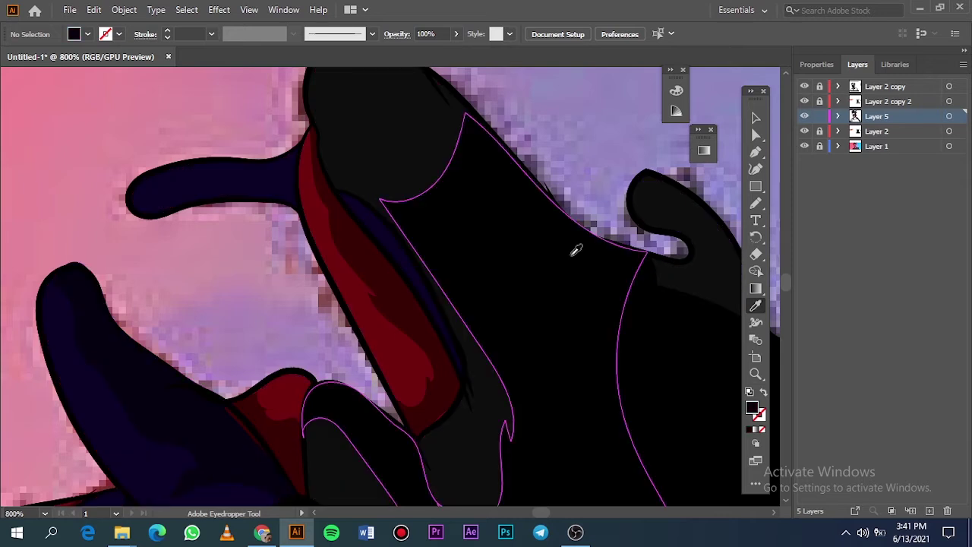
key(n)
drag(341, 193, 432, 304)
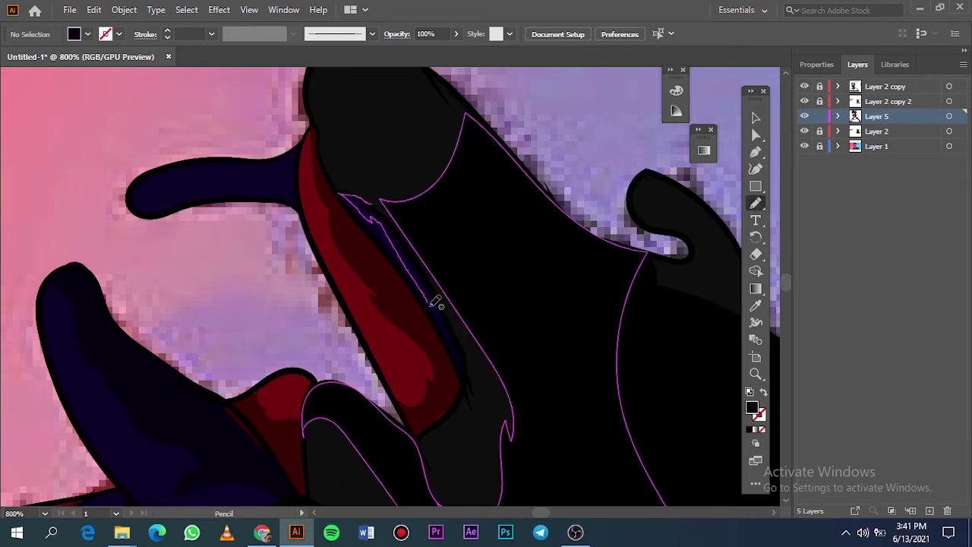
drag(469, 371, 372, 204)
- Draw a dark navy shadow around the thin horizontal upper-left lock and compare the result with and without the photo
drag(304, 179, 180, 206)
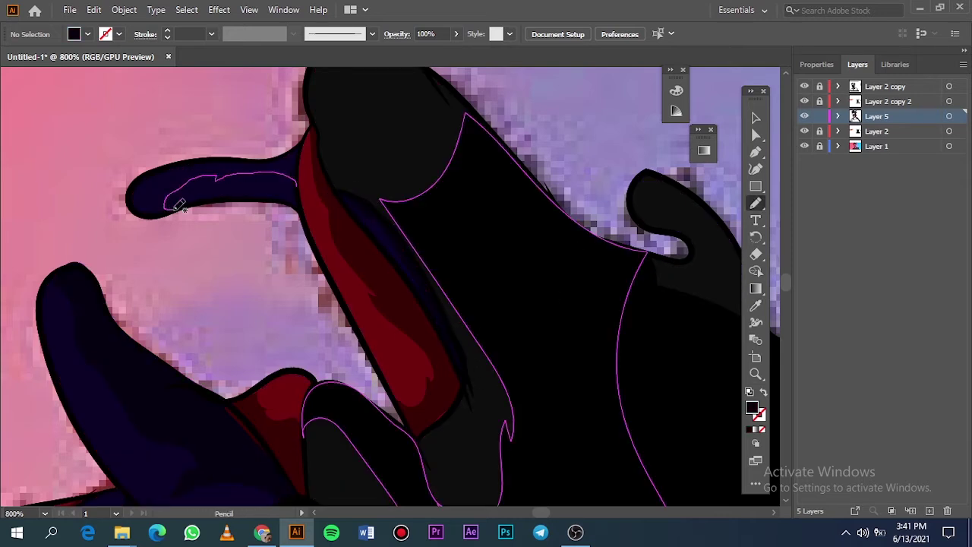
drag(165, 168, 263, 158)
key(ctrl+0)
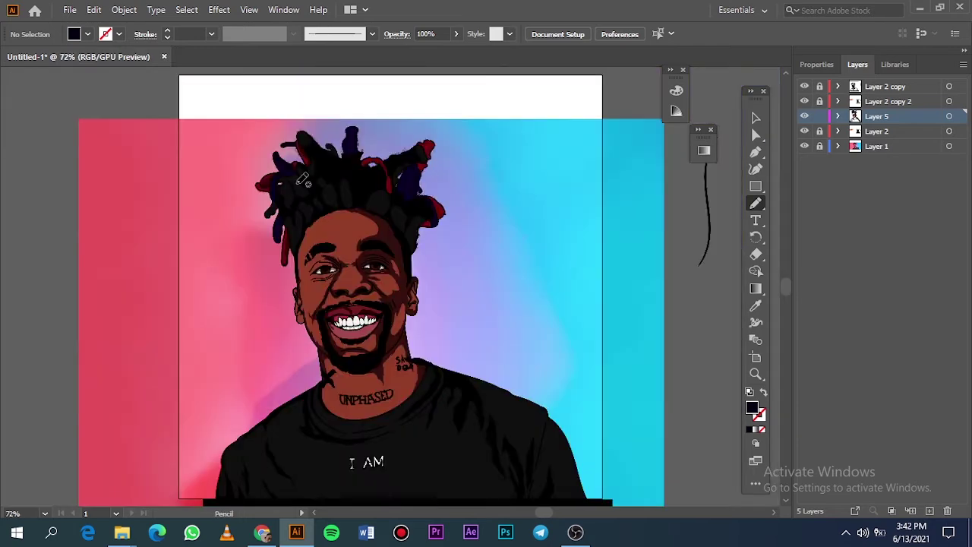
click(805, 133)
click(805, 133)
click(805, 146)
click(805, 146)
- Draw a wavy dark navy shadow up the middle of the upright central lock and check it without the photo
click(805, 131)
scroll(348, 147, up, 5)
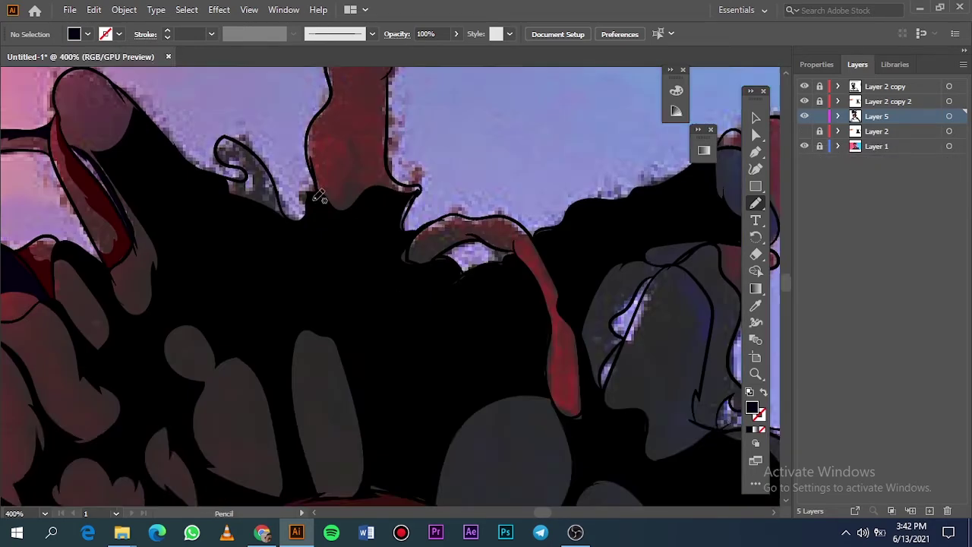
scroll(319, 196, up, 3)
scroll(311, 267, up, 2)
mouse_move(300, 384)
mouse_down()
mouse_move(345, 283)
mouse_move(371, 133)
mouse_move(414, 89)
mouse_move(386, 202)
mouse_move(424, 374)
mouse_move(332, 418)
mouse_move(292, 377)
mouse_up()
key(ctrl+0)
click(805, 146)
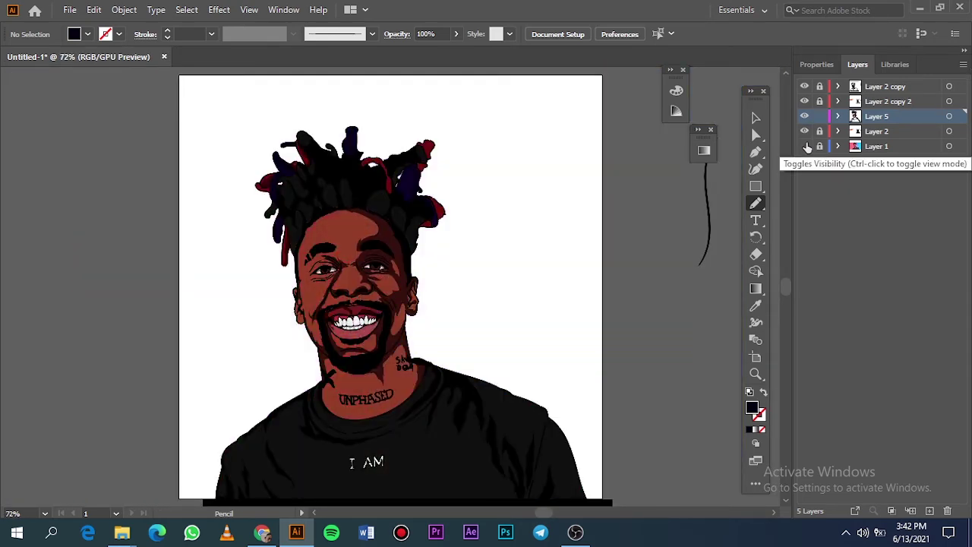
click(806, 146)
- Sample the dark red and draw shadows on the hanging end and the arch of the central red lock, checking them without the photo
alt+scroll(283, 227, up, 2)
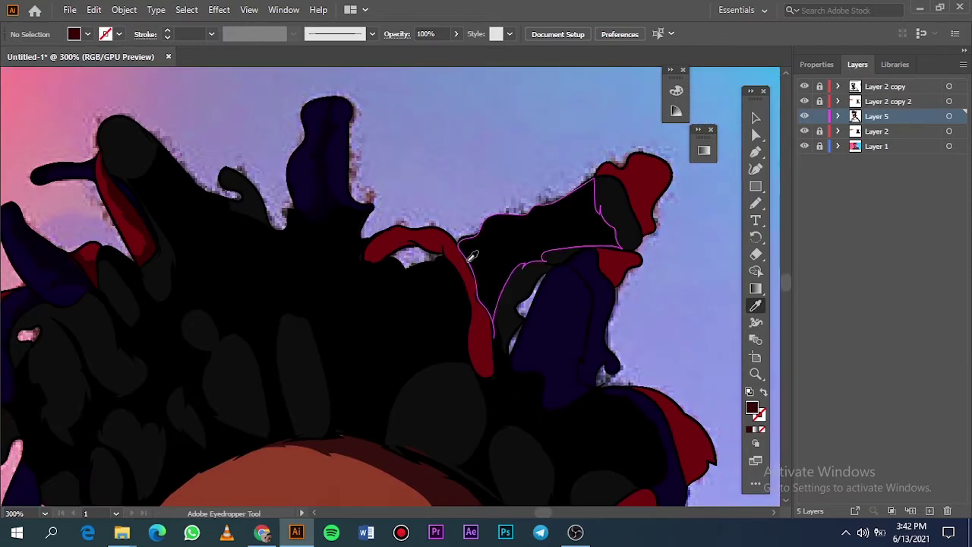
key(n)
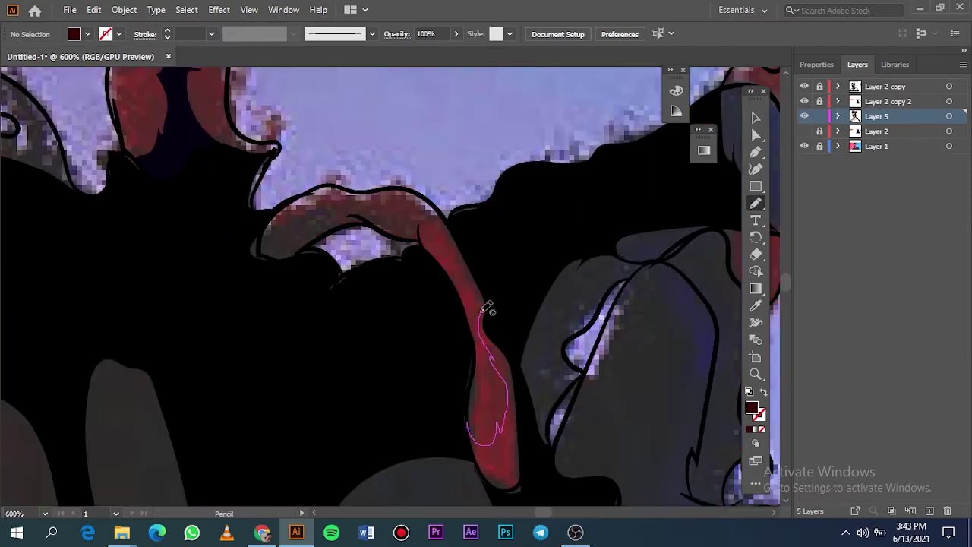
drag(505, 486, 486, 463)
scroll(468, 413, up, 3)
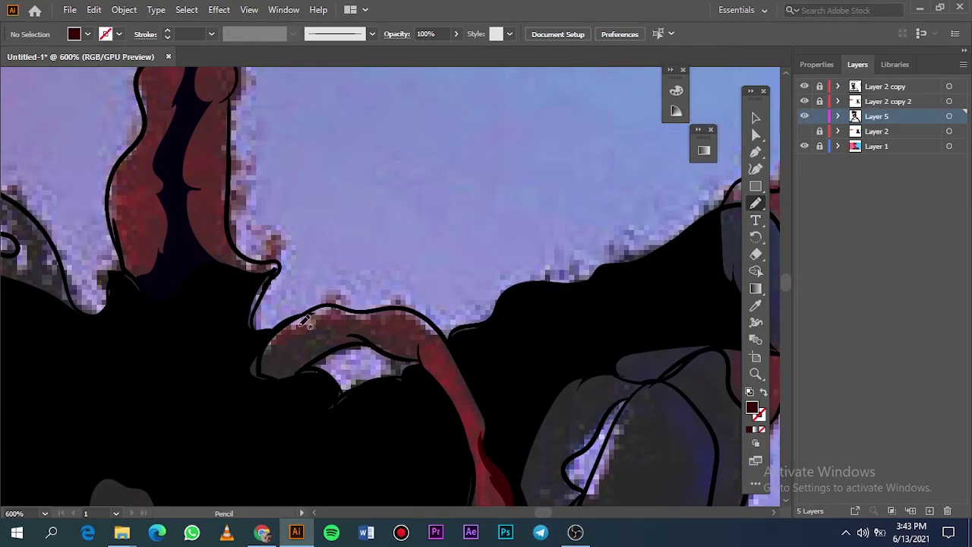
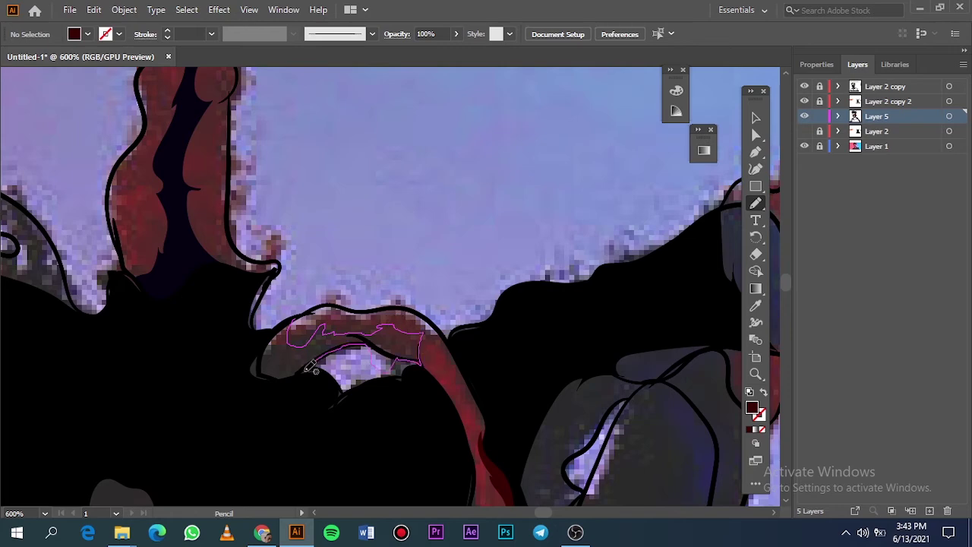
drag(298, 316, 295, 318)
key(ctrl+0)
click(805, 131)
click(808, 146)
click(885, 146)
- Draw a dark red shadow around the outer edge of the red tip of the upper-right dreadlock, leaving a highlight inside
scroll(391, 164, up, 6)
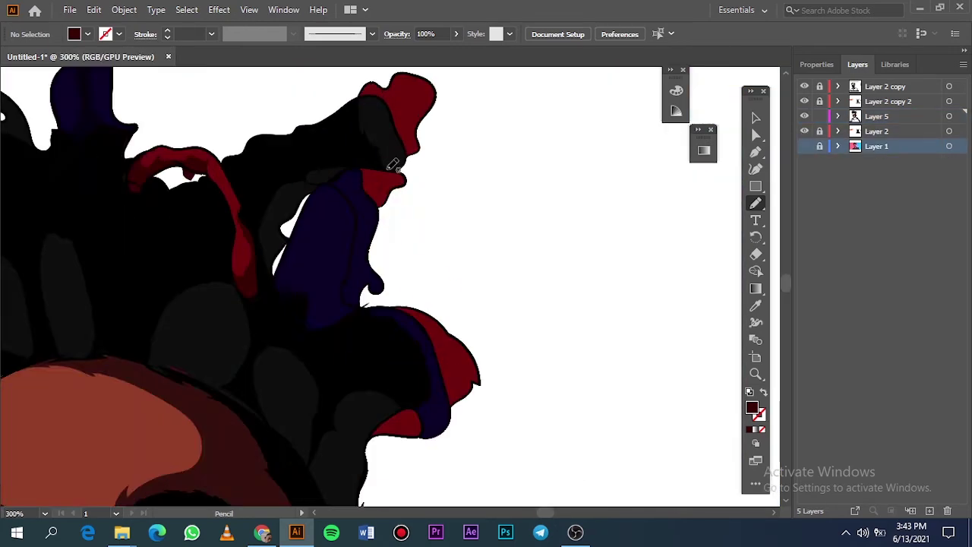
click(806, 145)
click(805, 131)
scroll(402, 228, up, 5)
mouse_move(393, 278)
mouse_down()
mouse_move(451, 192)
mouse_move(538, 280)
mouse_move(545, 152)
mouse_up()
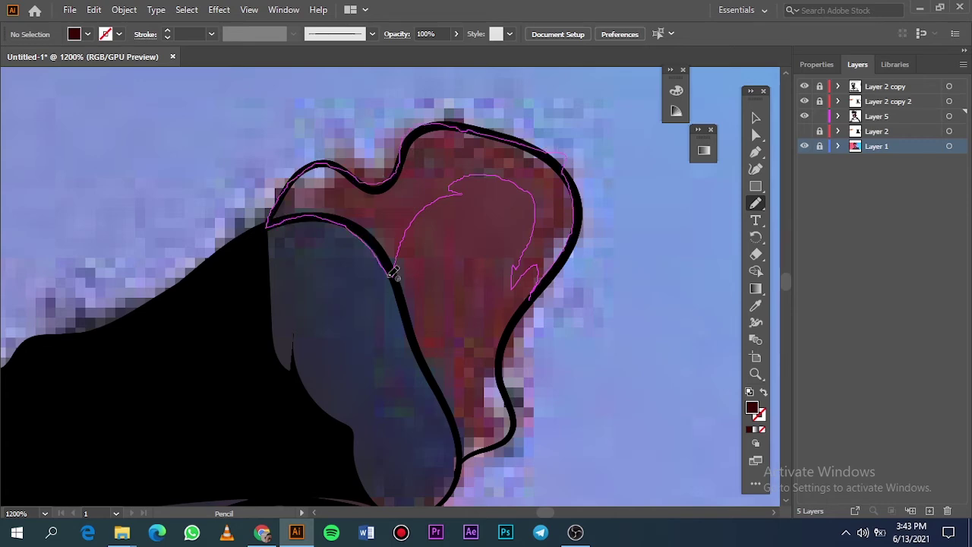
drag(390, 278, 391, 279)
- Draw a dark red shadow on the small red lock below the upper-right tip and check it without the photo
scroll(396, 304, down, 5)
scroll(382, 185, up, 4)
mouse_move(487, 430)
mouse_down()
mouse_move(524, 226)
mouse_move(569, 321)
mouse_move(367, 152)
mouse_move(296, 300)
mouse_move(451, 484)
mouse_move(492, 423)
mouse_up()
scroll(495, 408, down, 5)
click(805, 131)
click(805, 146)
click(805, 145)
- Sample the dark navy fill from the upright central lock's shadow
click(805, 132)
scroll(304, 244, up, 6)
key(i)
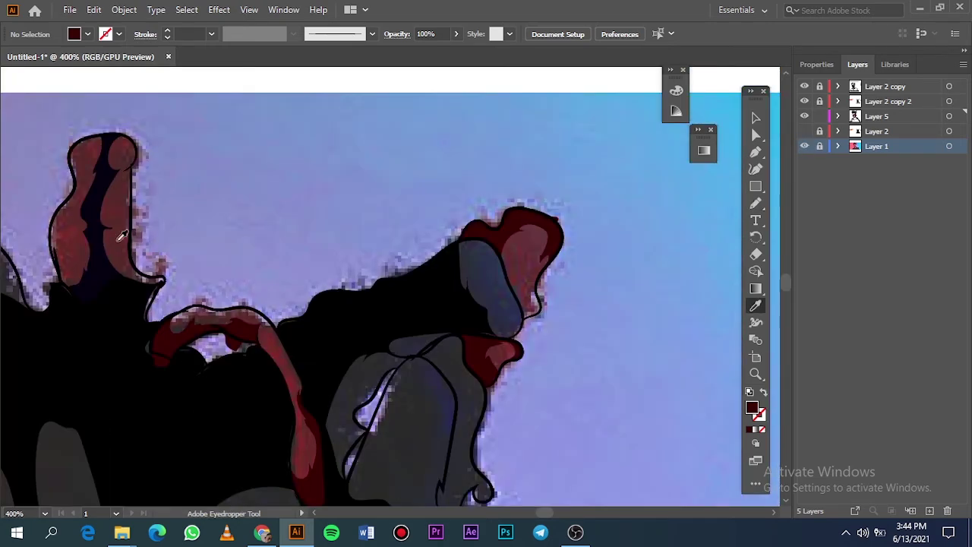
click(100, 234)
click(805, 131)
click(805, 131)
- Draw a jagged dark navy shadow over the broad right blue lock, leaving highlights along its outer edge
scroll(431, 319, down, 3)
scroll(422, 354, up, 1)
key(n)
mouse_move(493, 388)
mouse_down()
mouse_move(413, 327)
mouse_move(459, 192)
mouse_move(453, 83)
mouse_up()
key(ctrl+z)
click(806, 132)
click(806, 132)
drag(490, 383, 455, 374)
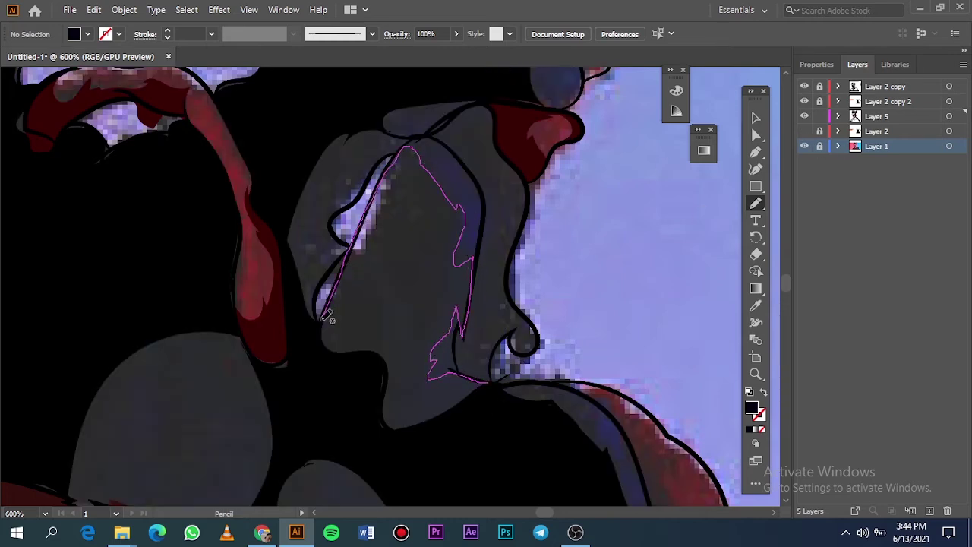
drag(487, 380, 489, 382)
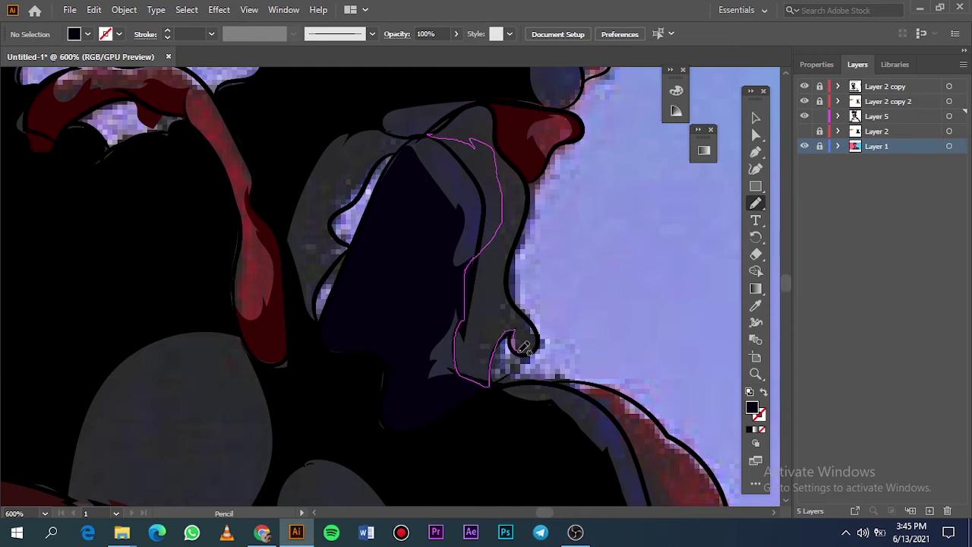
- Draw a dark navy shadow down the outer blue lock beside it, and hide Layer 2 around the far-right dreadlock
drag(481, 111, 427, 136)
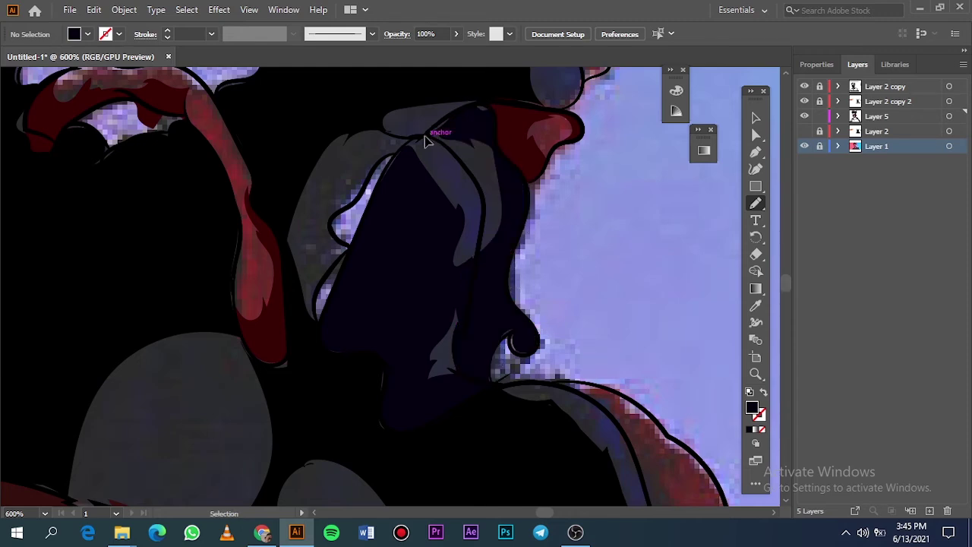
key(ctrl+0)
click(805, 132)
scroll(471, 206, up, 7)
click(804, 131)
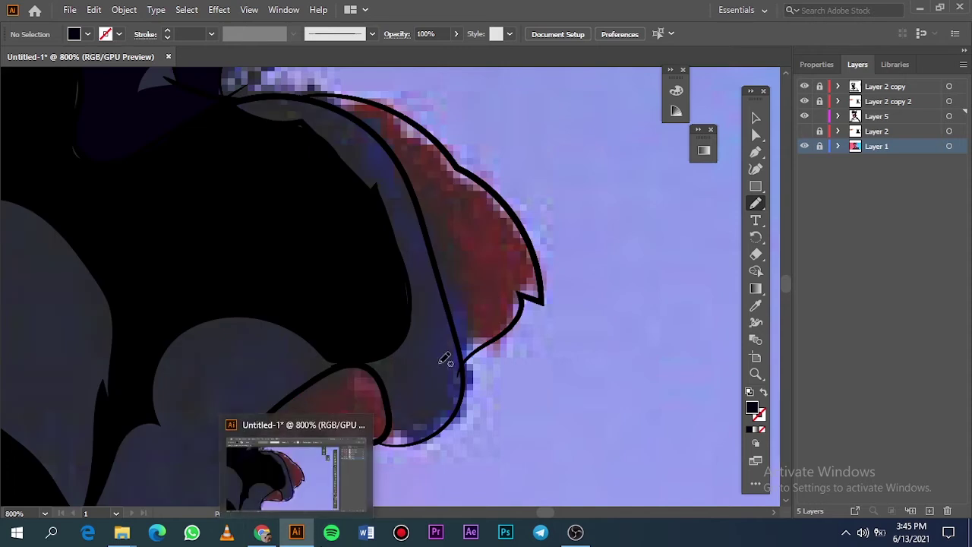
- Draw a jagged dark navy shadow along the far-right blue lock, covering its lower body and upper curve with small highlight gaps
drag(403, 439, 443, 384)
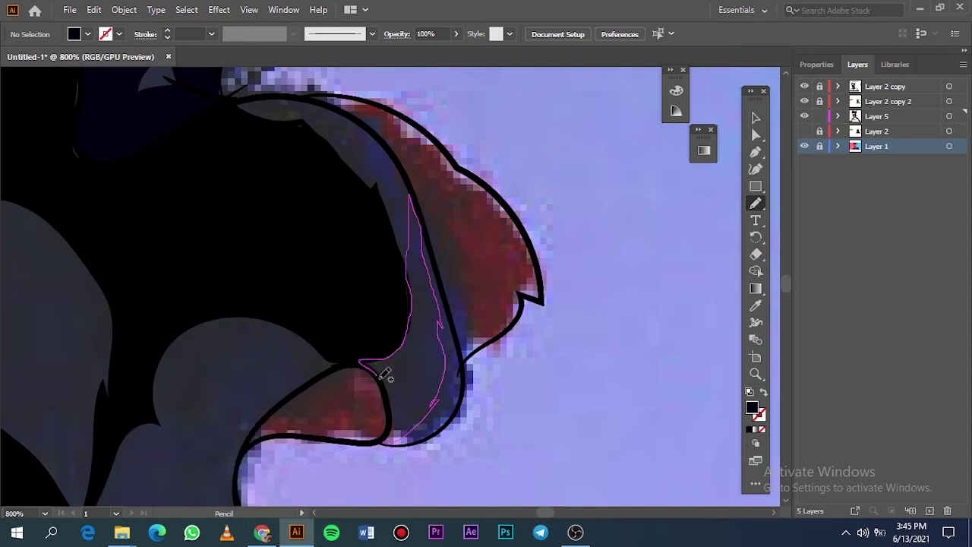
drag(385, 373, 402, 437)
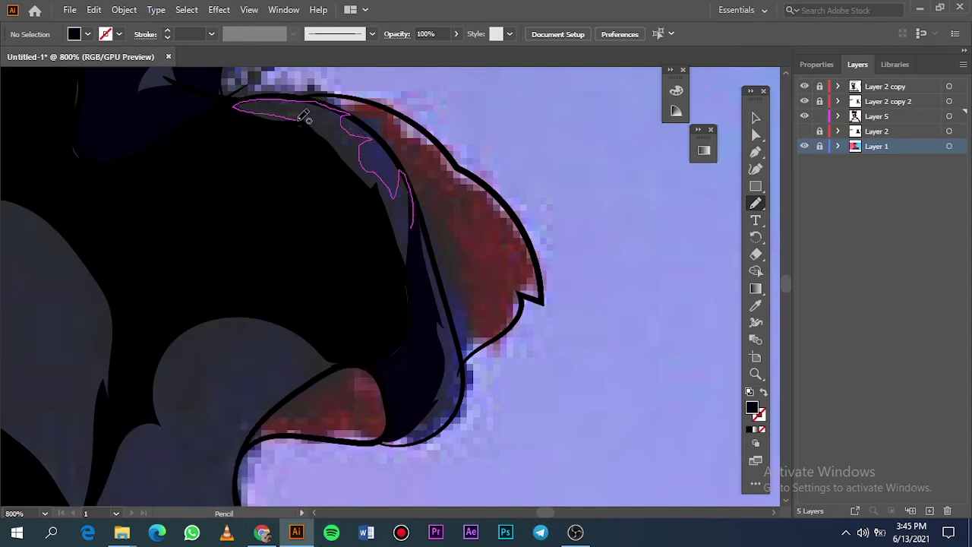
mouse_move(389, 205)
mouse_down()
mouse_move(411, 298)
mouse_move(410, 228)
mouse_up()
key(ctrl+0)
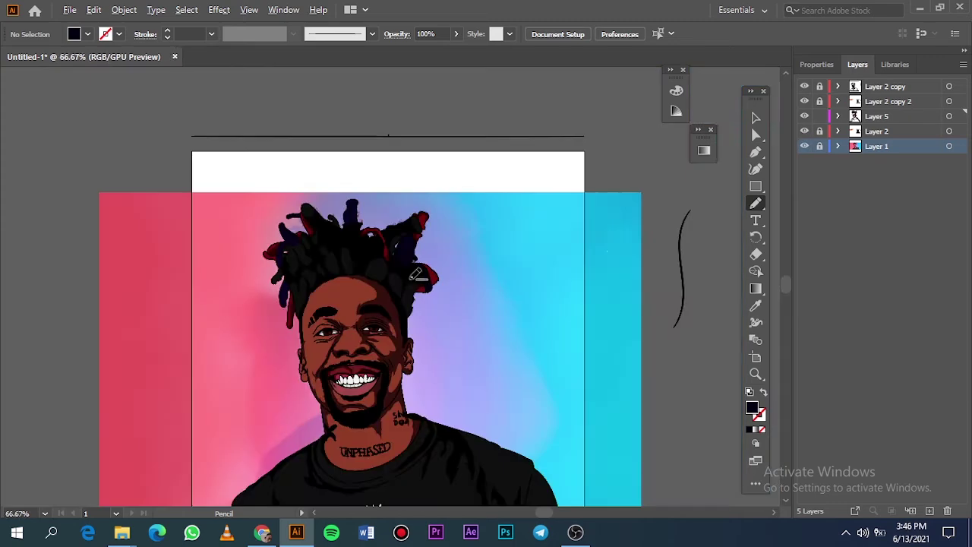
- Sample the dark red fill and draw jagged shadows on the far-right red lock's inner side and the small red lock below it
key(i)
scroll(425, 279, up, 6)
click(457, 185)
scroll(457, 185, up, 1)
click(805, 132)
key(n)
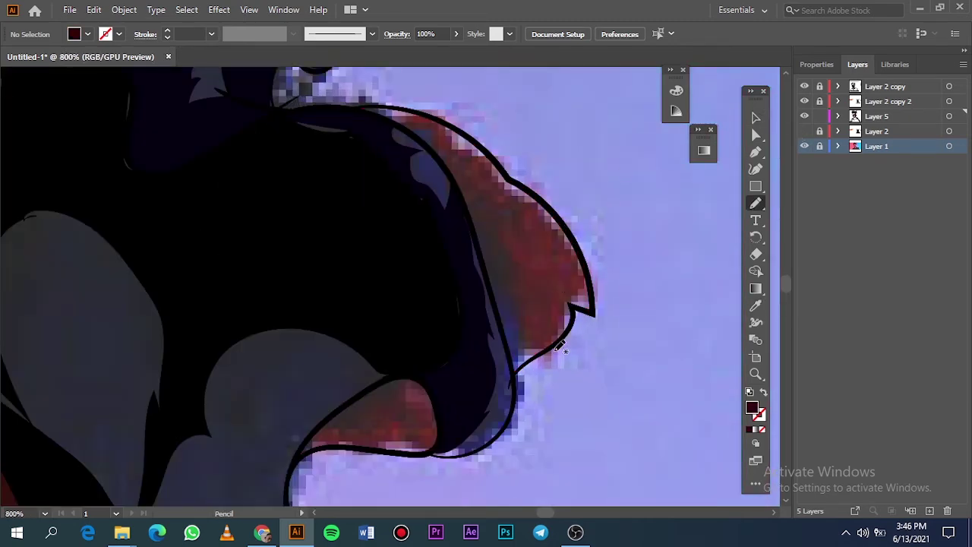
mouse_move(539, 262)
mouse_down()
mouse_move(510, 212)
mouse_move(428, 116)
mouse_up()
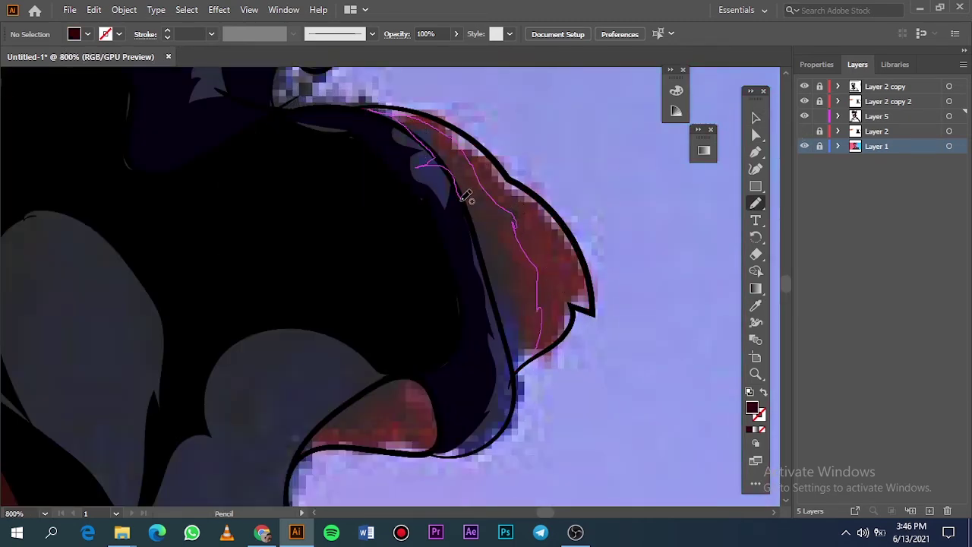
mouse_move(463, 194)
mouse_down()
mouse_move(523, 367)
mouse_move(507, 403)
mouse_up()
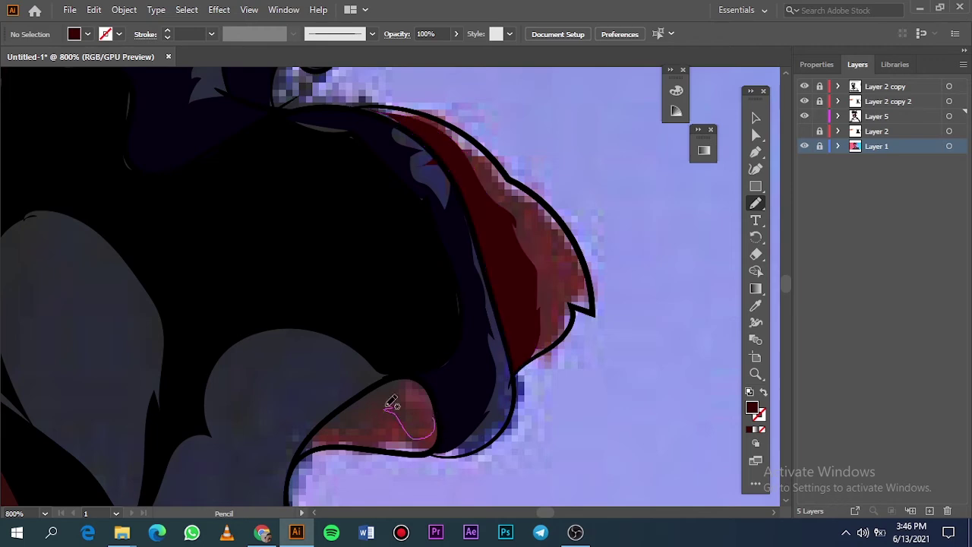
drag(423, 395, 425, 398)
key(ctrl+0)
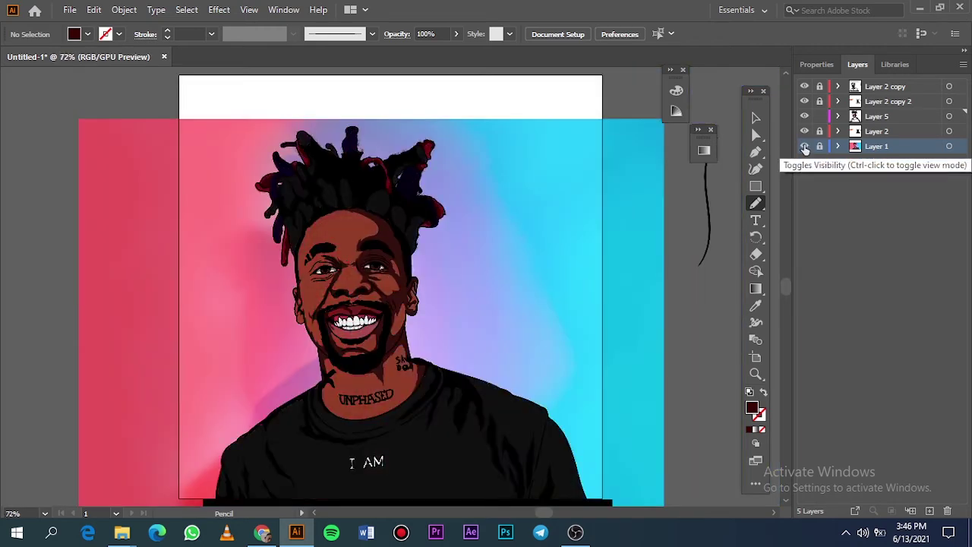
- Hide the photo layer and create a new layer directly above Layer 2
click(805, 146)
click(879, 131)
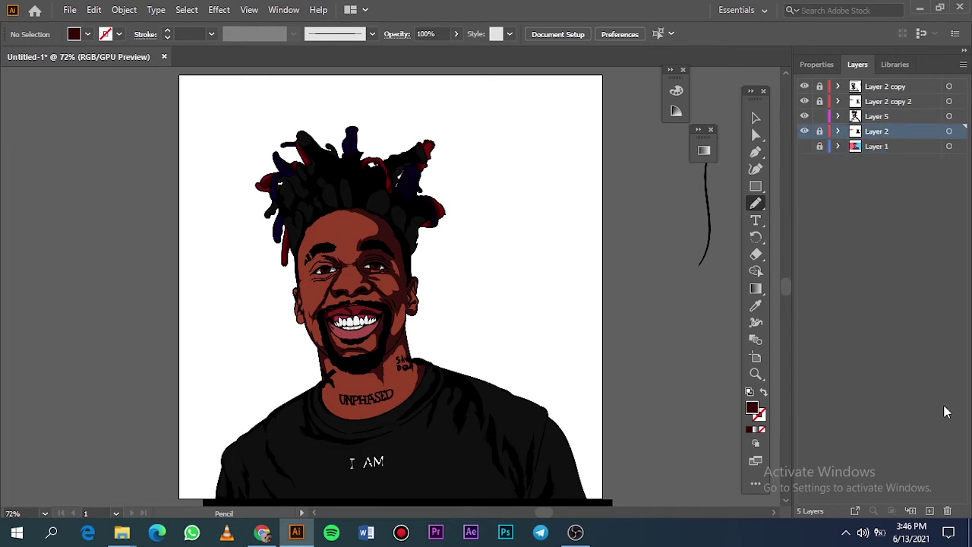
click(930, 511)
- Sample a reddish-brown fill for mid-tone skin shadows and ready the Pencil tool at the forehead
scroll(330, 252, up, 3)
key(i)
scroll(162, 336, left, 3)
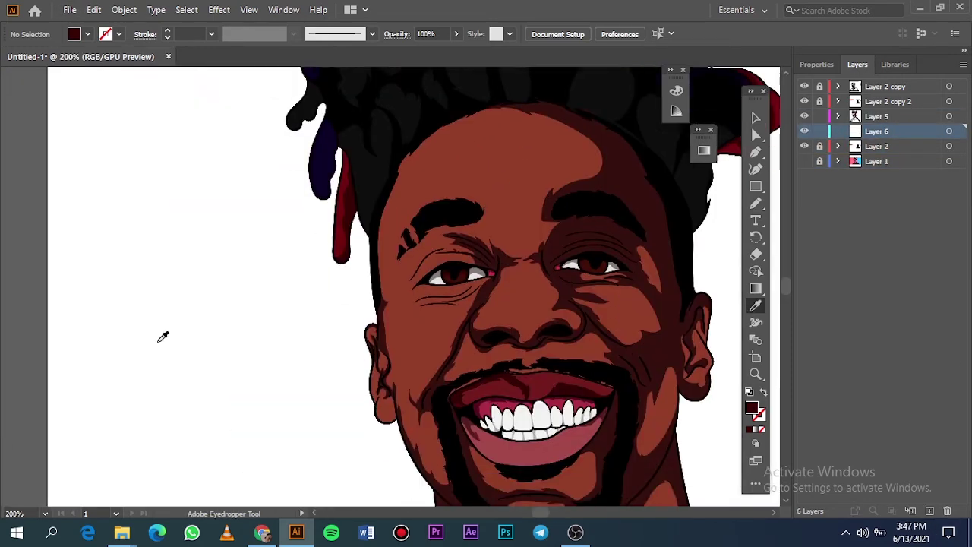
scroll(162, 340, down, 4)
scroll(159, 342, left, 5)
click(100, 247)
scroll(228, 288, right, 2)
scroll(452, 302, up, 5)
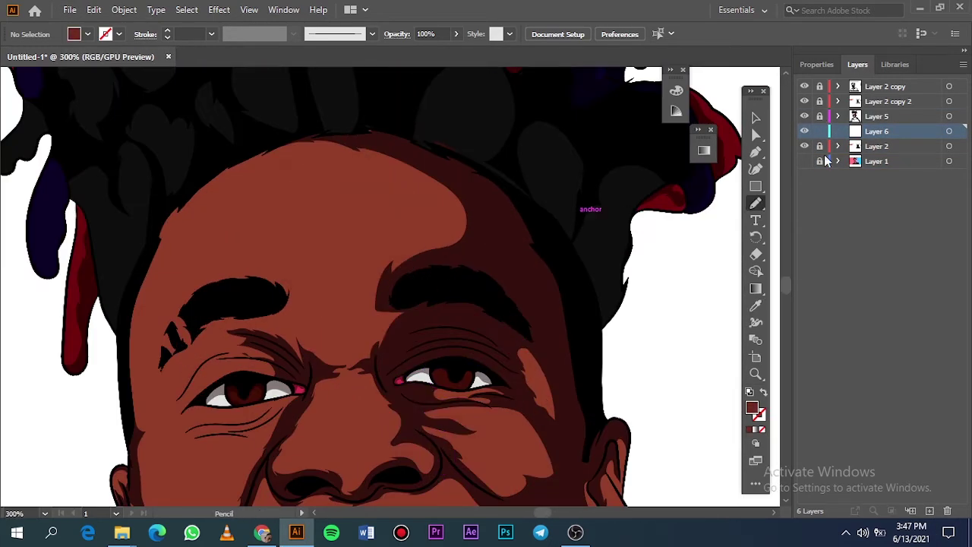
- Draw a reddish-brown mid-tone shadow around the forehead's edge and the left eyebrow, and check it with the photo hidden
drag(490, 329, 541, 266)
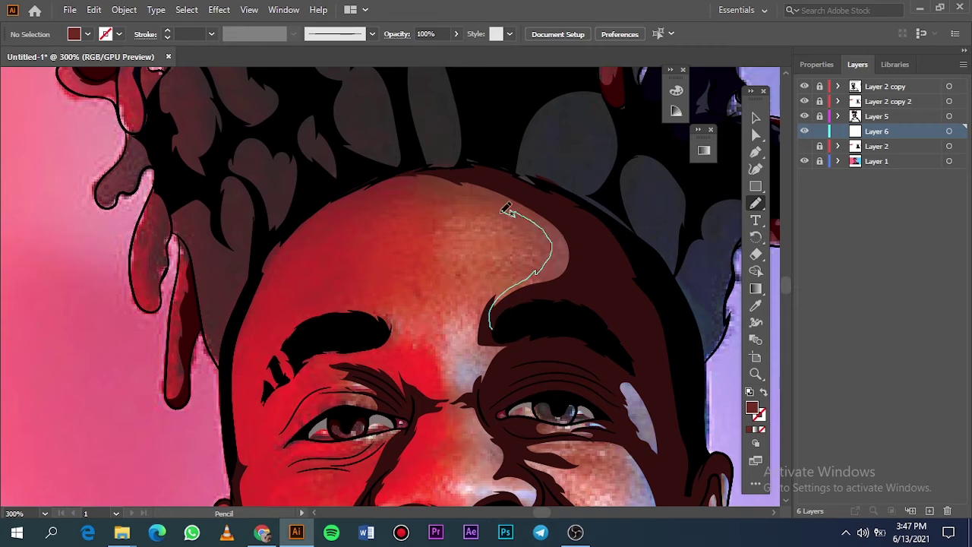
mouse_move(507, 209)
mouse_down()
mouse_move(437, 190)
mouse_move(311, 249)
mouse_up()
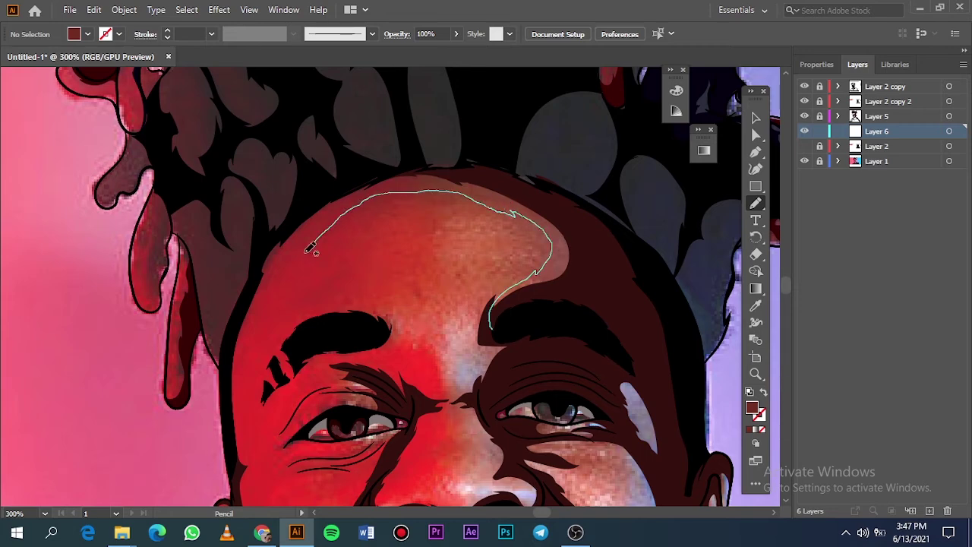
mouse_move(380, 377)
mouse_down()
mouse_move(336, 366)
mouse_move(249, 370)
mouse_up()
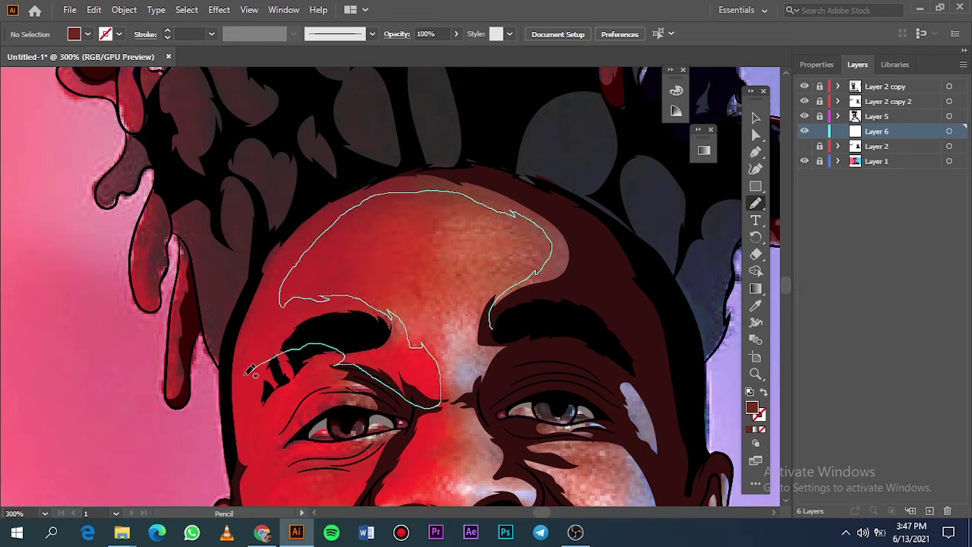
mouse_move(445, 165)
mouse_down()
mouse_move(610, 250)
mouse_move(492, 328)
mouse_up()
key(ctrl+0)
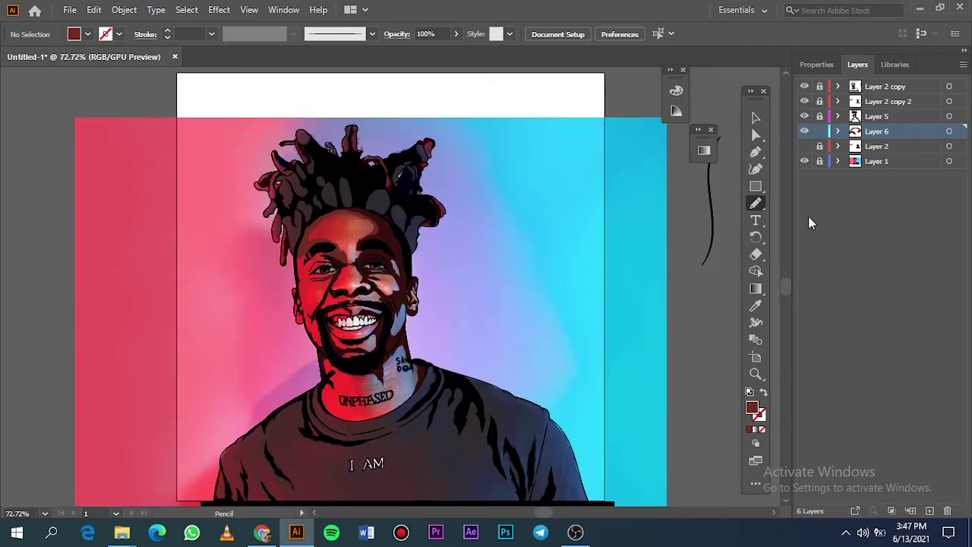
click(805, 161)
click(805, 161)
- Draw reddish-brown shadows from the left eyebrow down the temple and beneath the left eye onto the cheek
scroll(326, 262, up, 5)
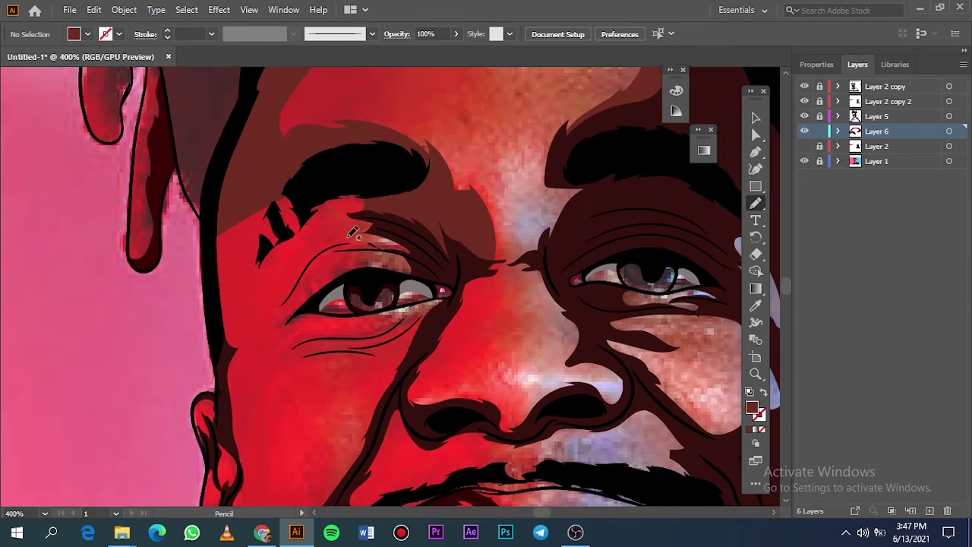
drag(353, 170, 213, 245)
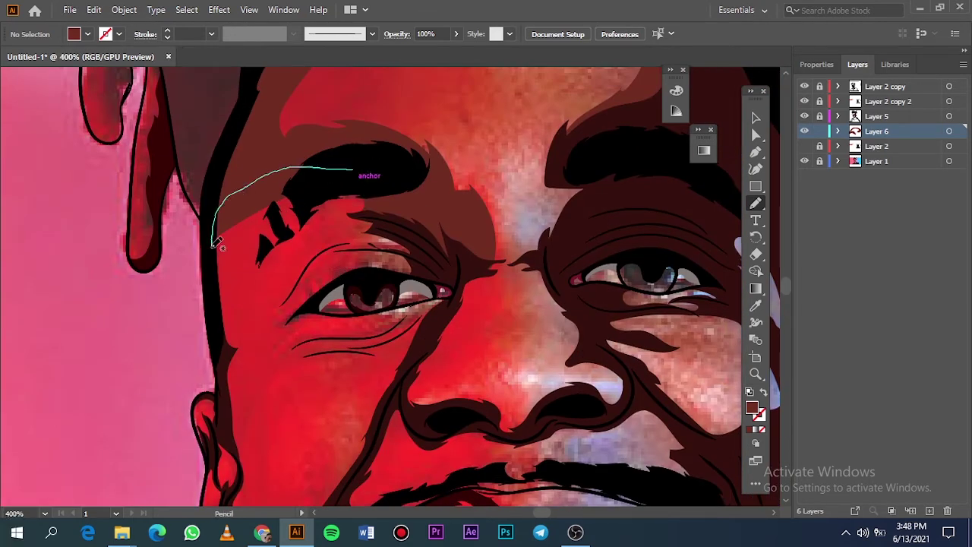
drag(236, 345, 337, 157)
scroll(353, 154, down, 3)
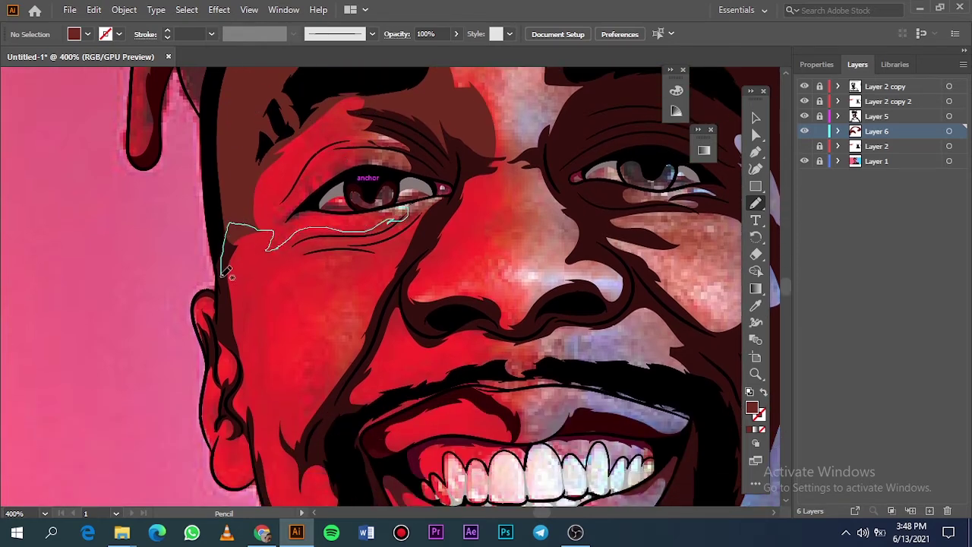
mouse_move(353, 365)
mouse_down()
mouse_move(418, 267)
mouse_move(448, 192)
mouse_move(397, 204)
mouse_up()
- Draw reddish-brown shadows around the lower left cheek and along the left jaw, and check them with the photo hidden
scroll(296, 236, down, 4)
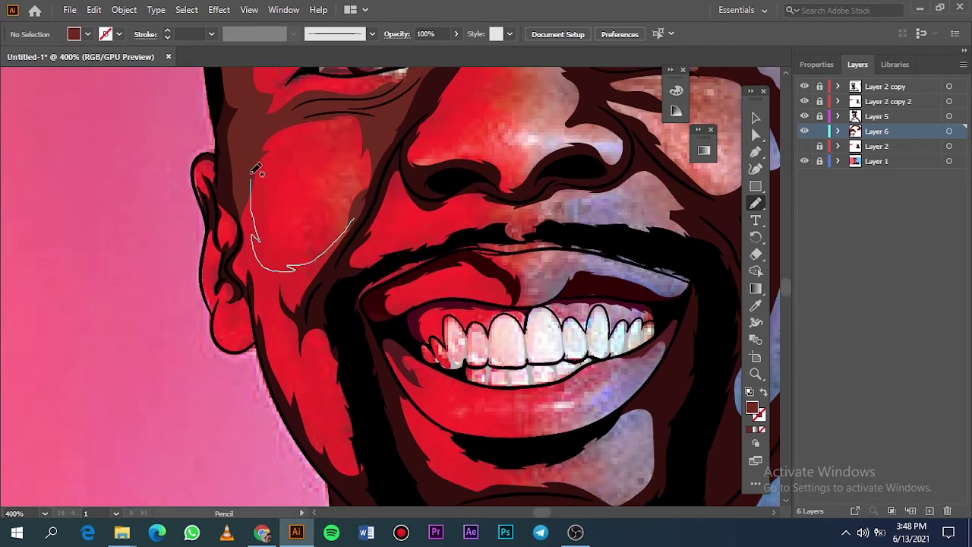
mouse_move(252, 173)
mouse_down()
mouse_move(241, 238)
mouse_move(249, 298)
mouse_up()
mouse_move(288, 366)
mouse_down()
mouse_move(291, 304)
mouse_move(353, 220)
mouse_up()
drag(297, 314, 298, 360)
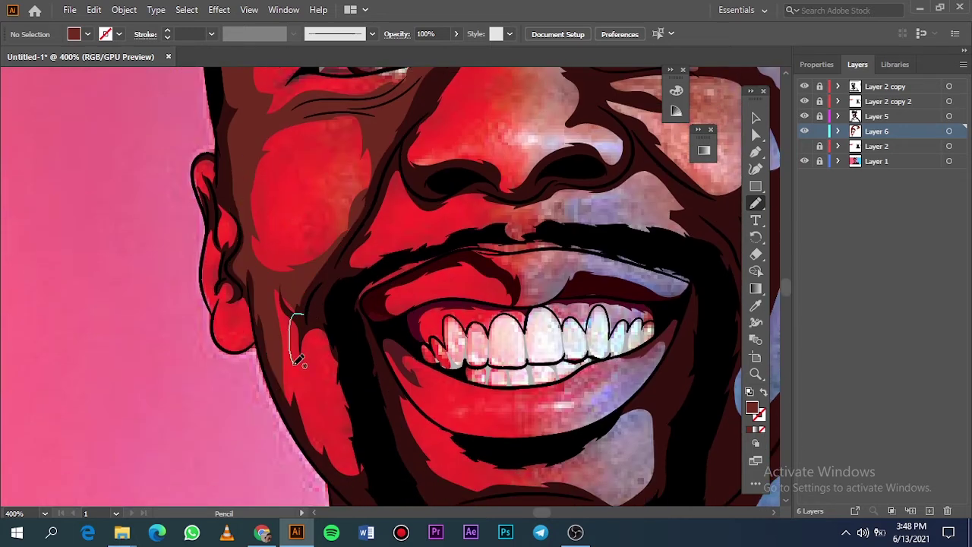
mouse_move(331, 306)
mouse_down()
mouse_move(368, 484)
mouse_move(271, 359)
mouse_move(304, 314)
mouse_up()
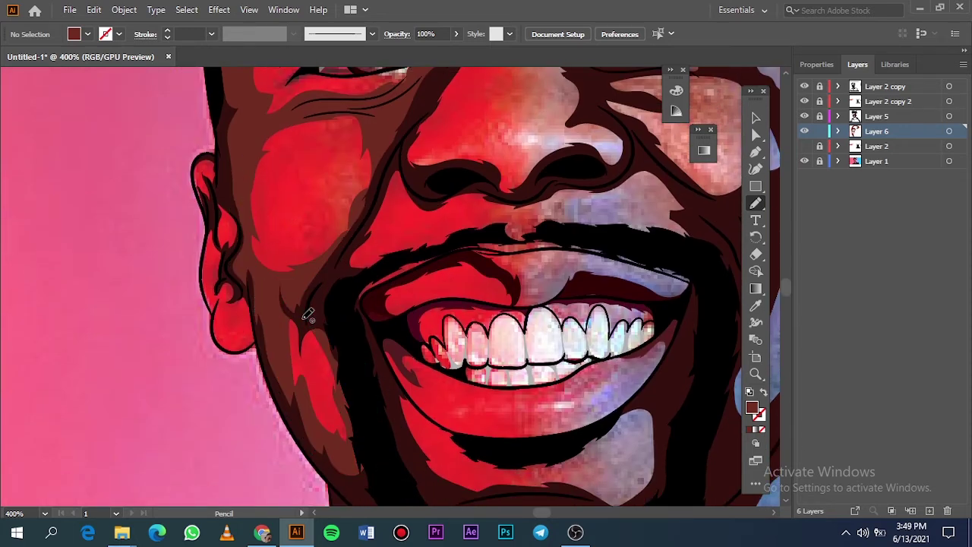
key(ctrl+0)
click(805, 161)
click(807, 162)
click(807, 147)
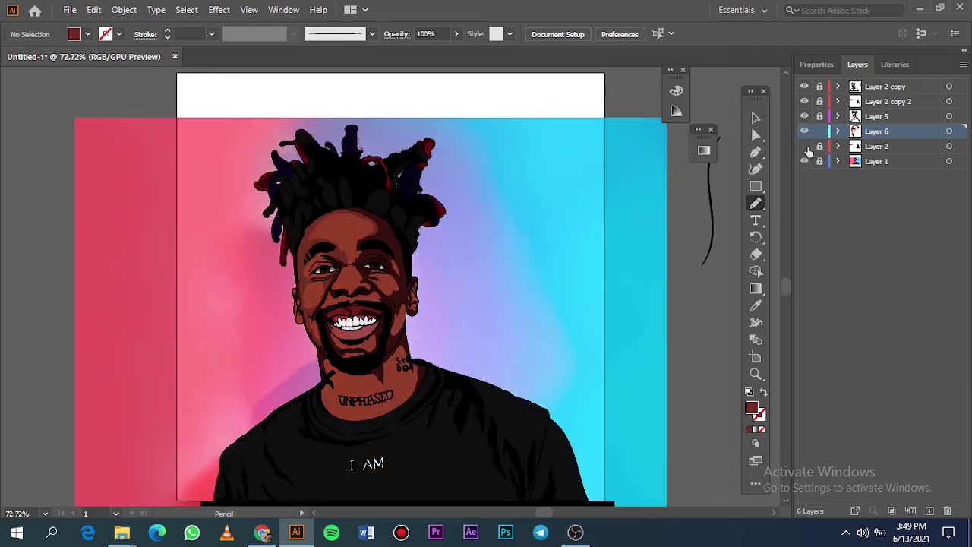
- Draw a reddish-brown shadow around the right cheek below the eye, leaving a highlight in its middle
scroll(388, 272, up, 5)
mouse_move(287, 280)
mouse_down()
mouse_move(401, 307)
mouse_move(358, 361)
mouse_up()
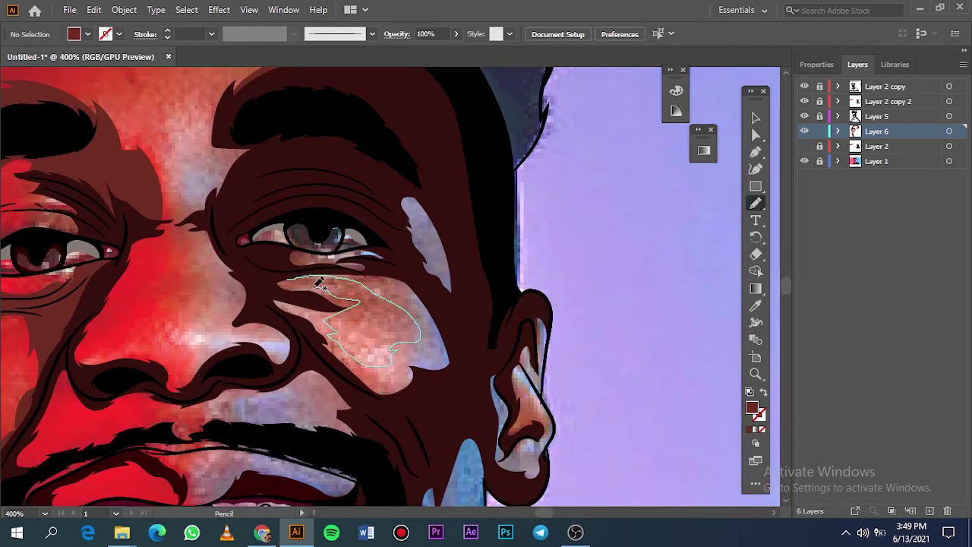
mouse_move(315, 288)
mouse_down()
mouse_move(273, 278)
mouse_move(383, 399)
mouse_move(456, 357)
mouse_move(355, 267)
mouse_move(278, 286)
mouse_up()
drag(278, 286, 287, 281)
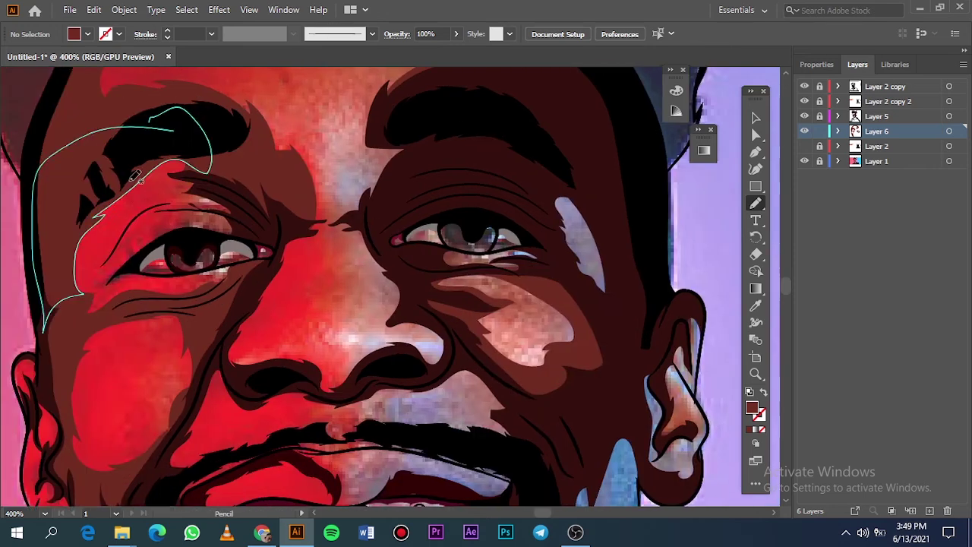
- Draw reddish-brown shadows down both sides of the nose and beside the right eyebrow at the bridge, and check them without the photo
scroll(301, 206, down, 1)
scroll(301, 208, down, 1)
drag(303, 236, 325, 259)
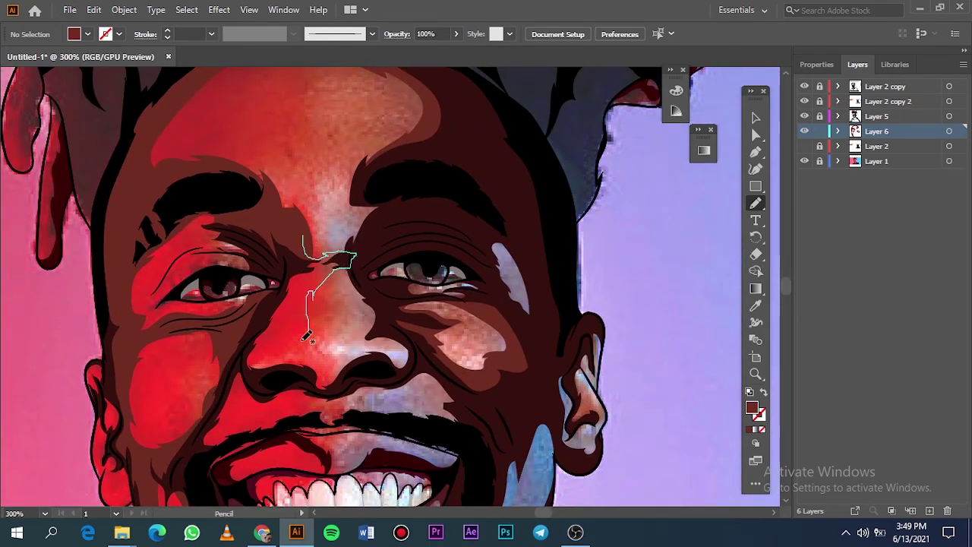
drag(271, 366, 310, 237)
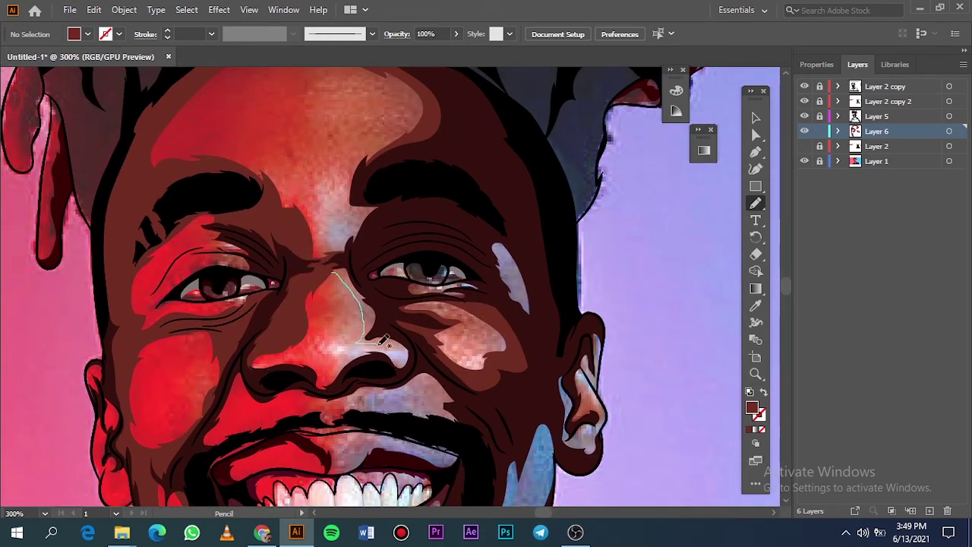
mouse_move(384, 342)
mouse_down()
mouse_move(361, 281)
mouse_move(333, 270)
mouse_up()
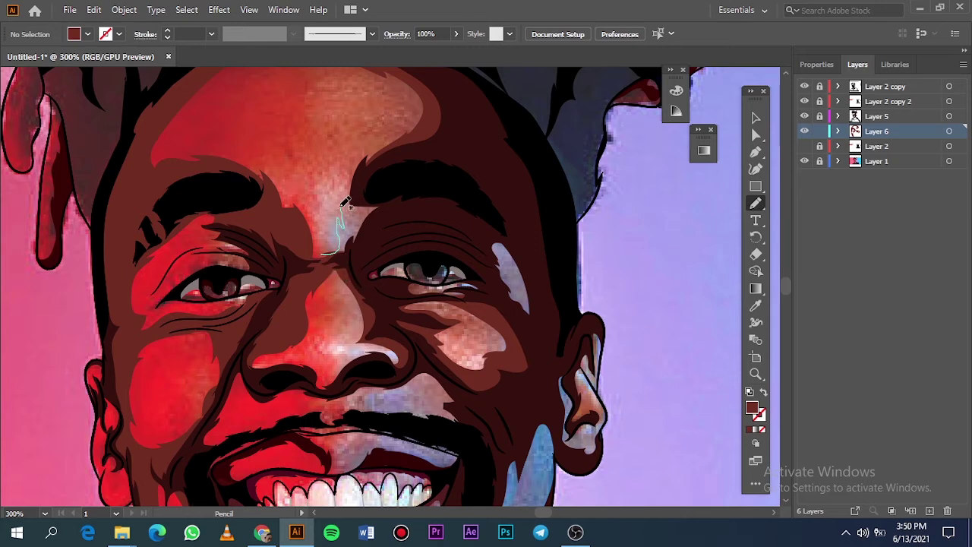
mouse_move(345, 202)
mouse_down()
mouse_move(359, 251)
mouse_move(323, 256)
mouse_up()
key(ctrl+0)
click(804, 161)
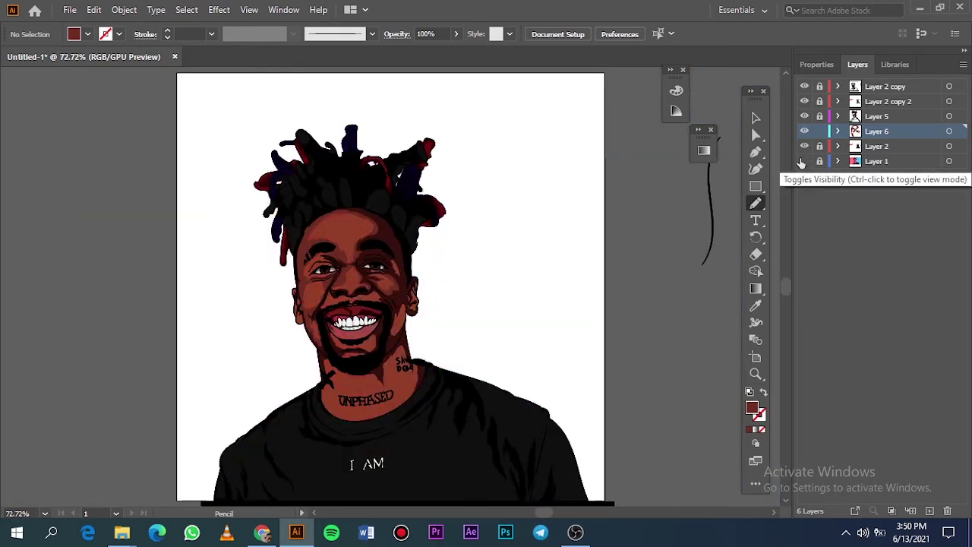
click(802, 162)
click(804, 146)
- Draw reddish-brown mid-tone shadows on the chin below the lower lip and check them with the photo hidden
scroll(339, 360, up, 7)
mouse_move(716, 170)
mouse_down()
mouse_move(547, 262)
mouse_move(669, 260)
mouse_move(691, 310)
mouse_move(578, 322)
mouse_up()
drag(416, 338, 718, 395)
mouse_move(456, 337)
mouse_down()
mouse_move(351, 315)
mouse_move(337, 250)
mouse_move(205, 125)
mouse_move(454, 338)
mouse_up()
mouse_move(411, 448)
mouse_down()
mouse_move(521, 410)
mouse_move(495, 355)
mouse_move(410, 460)
mouse_up()
key(ctrl+0)
click(805, 161)
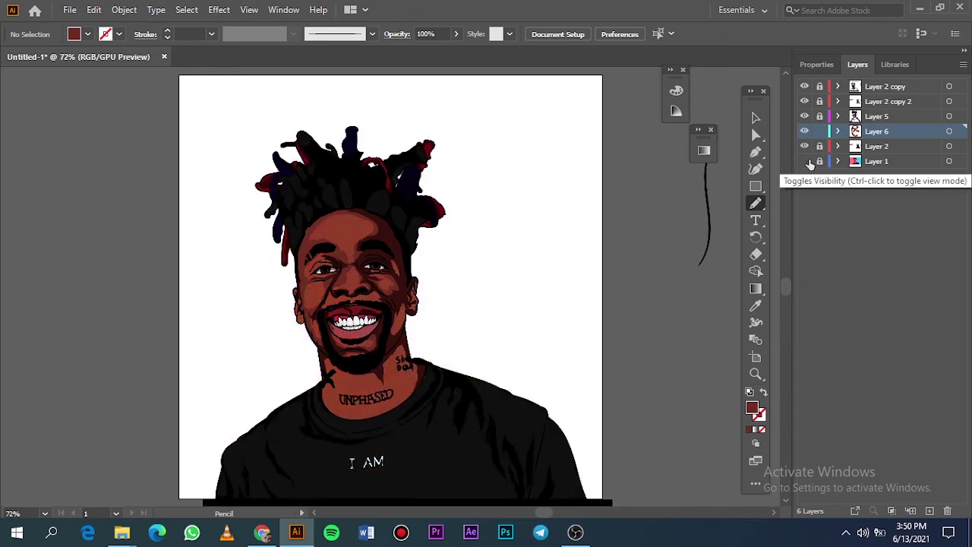
click(805, 161)
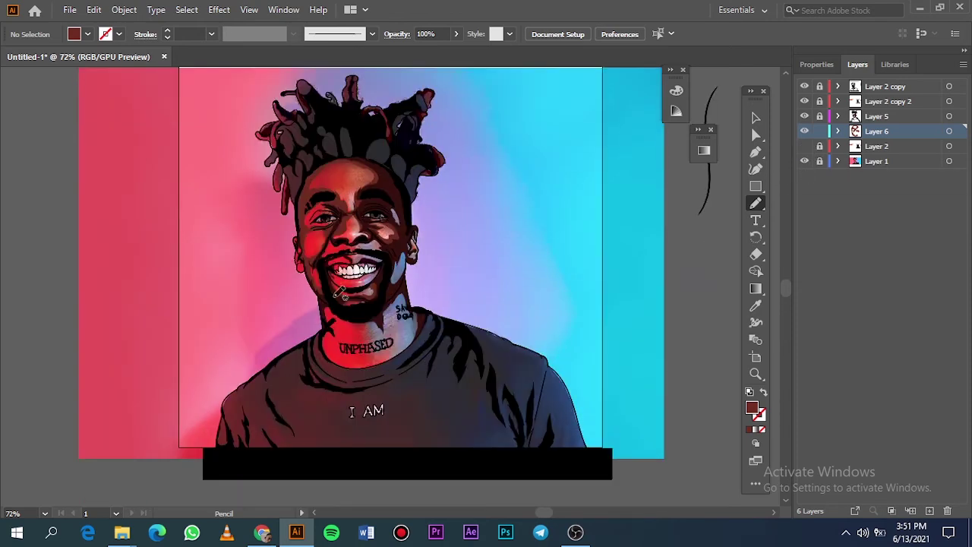
- Draw reddish-brown shadows on the neck below the beard and along the right side to the collar, and check them without the photo
scroll(425, 365, up, 6)
scroll(460, 319, down, 2)
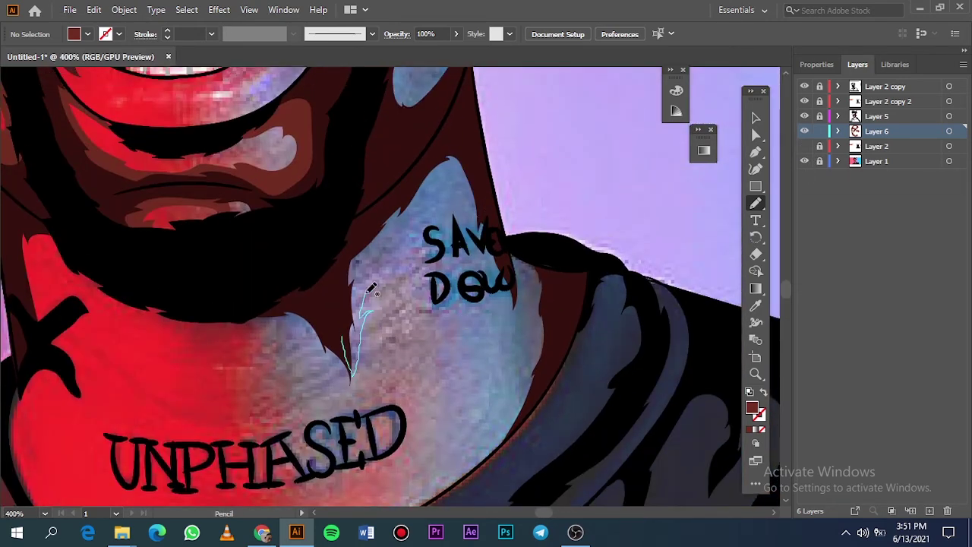
mouse_move(468, 282)
mouse_down()
mouse_move(493, 367)
mouse_move(448, 477)
mouse_move(463, 480)
mouse_move(545, 391)
mouse_move(541, 252)
mouse_move(424, 106)
mouse_move(301, 282)
mouse_move(350, 359)
mouse_up()
drag(164, 432, 348, 341)
mouse_move(472, 219)
mouse_down()
mouse_move(421, 308)
mouse_move(481, 400)
mouse_move(553, 443)
mouse_up()
mouse_move(366, 484)
mouse_down()
mouse_move(201, 394)
mouse_move(208, 247)
mouse_move(281, 162)
mouse_move(471, 220)
mouse_up()
key(ctrl+0)
click(804, 146)
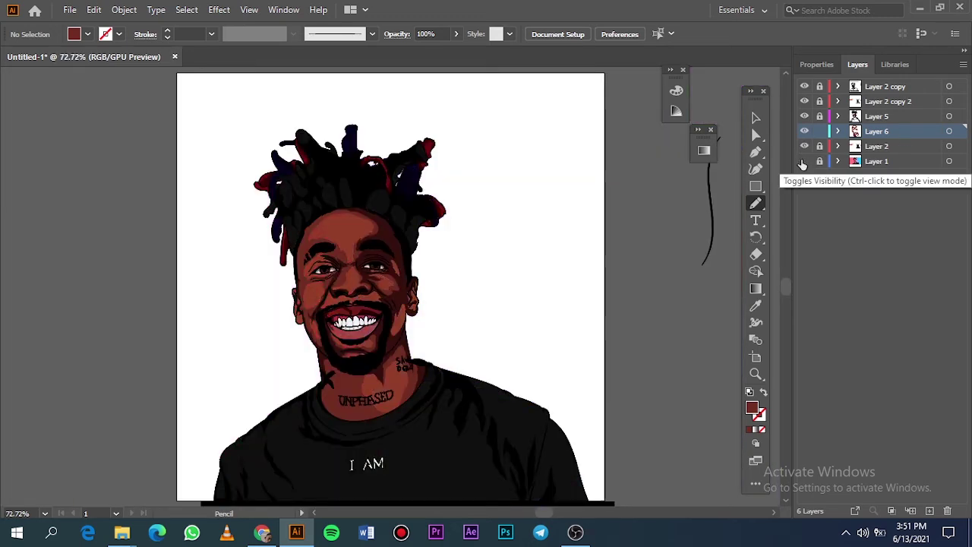
- Draw a reddish-brown mid-tone shadow inside the right ear
scroll(419, 300, up, 10)
mouse_move(316, 231)
mouse_down()
mouse_move(299, 387)
mouse_move(318, 298)
mouse_up()
mouse_move(319, 347)
mouse_down()
mouse_move(376, 386)
mouse_move(317, 325)
mouse_move(319, 338)
mouse_up()
mouse_move(333, 368)
mouse_down()
mouse_move(428, 335)
mouse_move(379, 259)
mouse_move(397, 281)
mouse_up()
drag(407, 236, 351, 82)
key(ctrl+0)
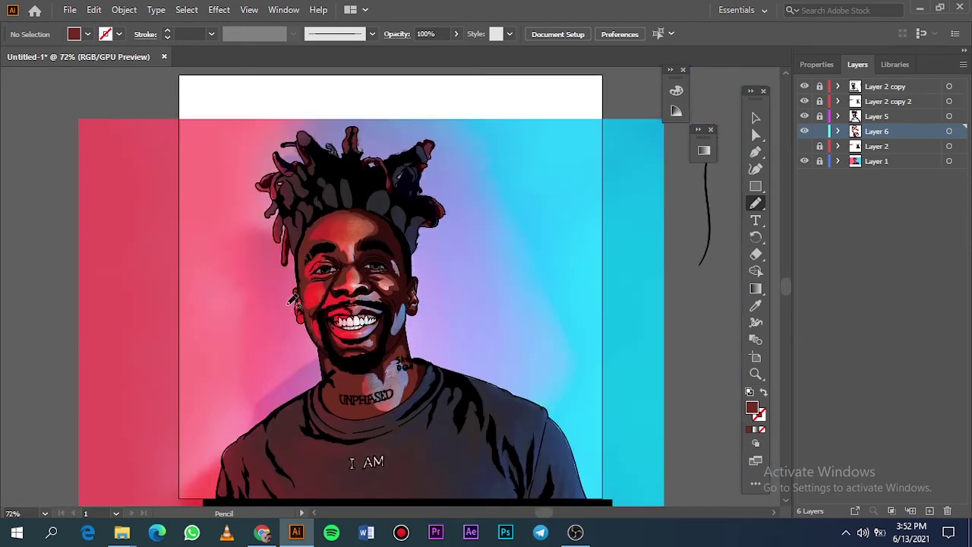
- Draw a reddish-brown shadow over the left ear, leaving highlights on the rim and lobe, and check it with the photo hidden
scroll(532, 330, up, 10)
mouse_move(506, 315)
mouse_down()
mouse_move(461, 397)
mouse_move(466, 291)
mouse_up()
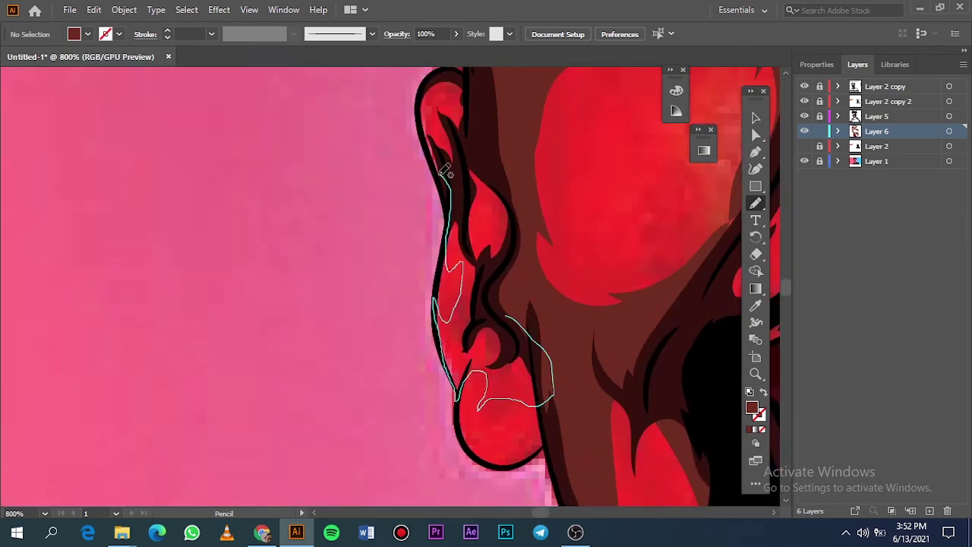
mouse_move(486, 136)
mouse_down()
mouse_move(492, 186)
mouse_move(507, 311)
mouse_up()
key(ctrl+0)
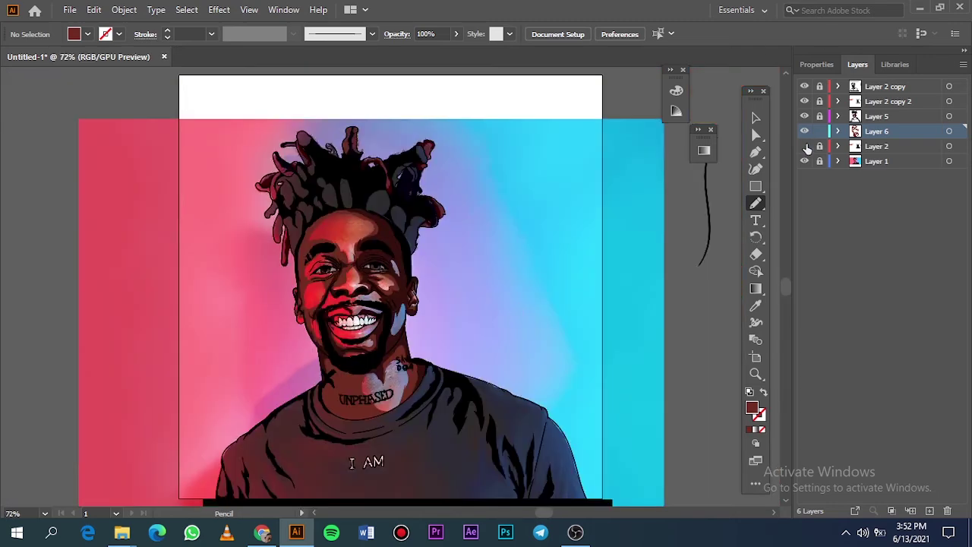
click(805, 161)
scroll(349, 338, up, 10)
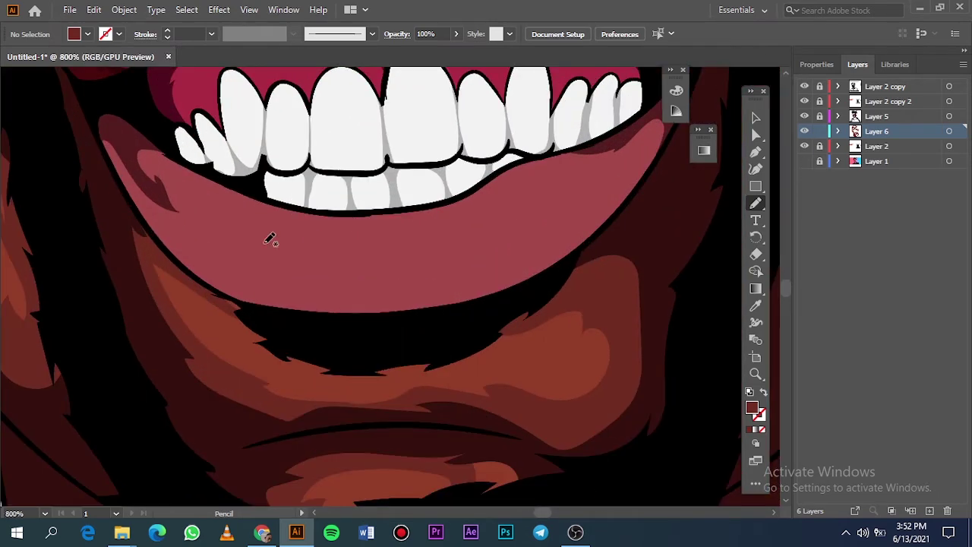
- Draw a slightly darker red shadow along the lower lip, leaving a highlight in its centre, and check it with the photo hidden
key(i)
double_click(751, 411)
click(650, 156)
click(886, 81)
click(804, 161)
click(806, 146)
key(n)
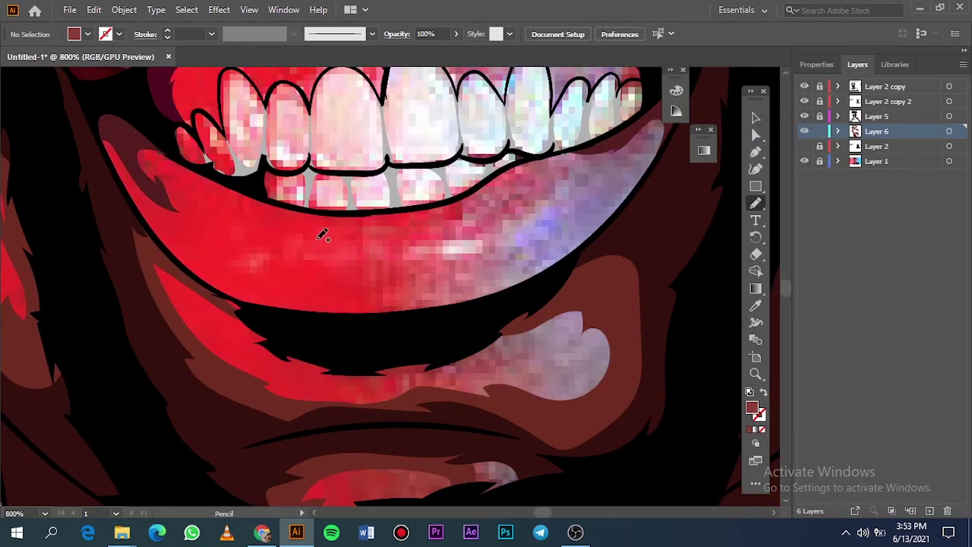
drag(334, 214, 252, 223)
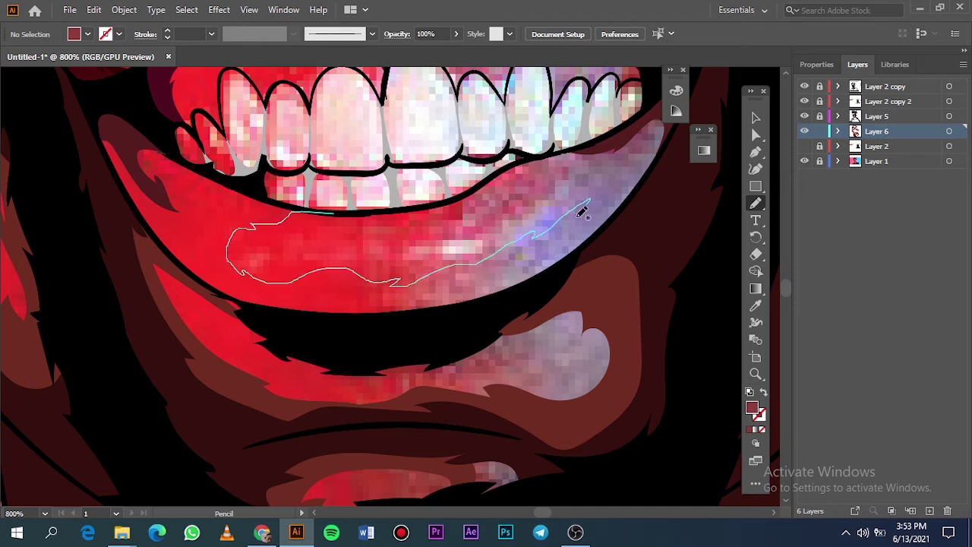
mouse_move(583, 213)
mouse_down()
mouse_move(408, 313)
mouse_move(246, 303)
mouse_move(203, 282)
mouse_move(116, 205)
mouse_move(164, 143)
mouse_move(236, 184)
mouse_move(345, 212)
mouse_up()
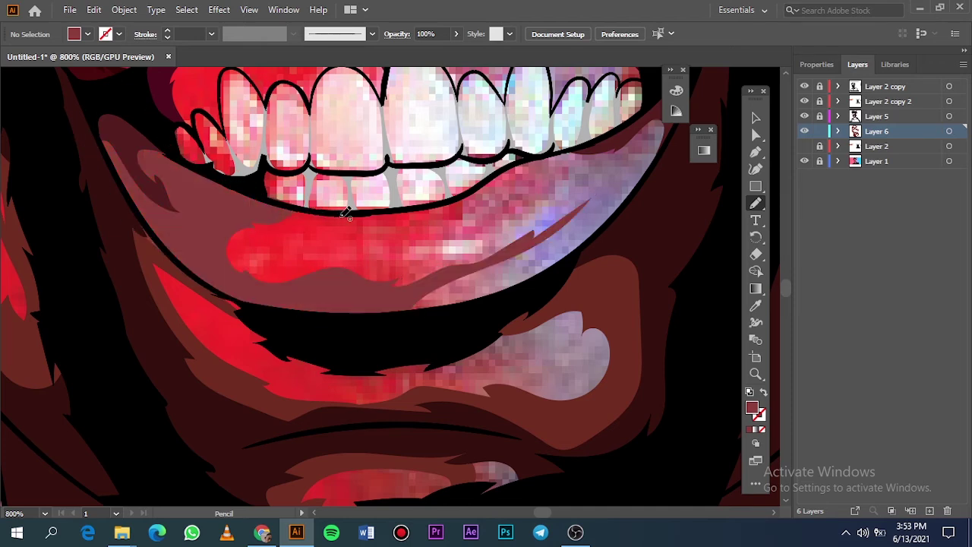
scroll(350, 338, down, 10)
click(804, 146)
click(805, 161)
click(804, 161)
- Draw darker red shadows on both halves of the upper lip, using a deeper shade of the sampled lip colour
scroll(348, 300, up, 6)
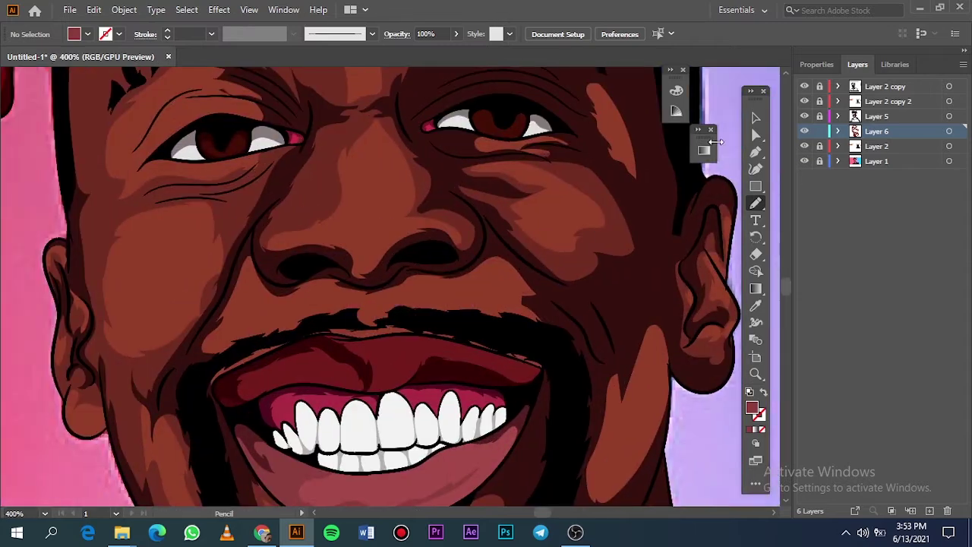
click(805, 148)
click(806, 149)
key(i)
click(392, 351)
double_click(751, 410)
click(694, 192)
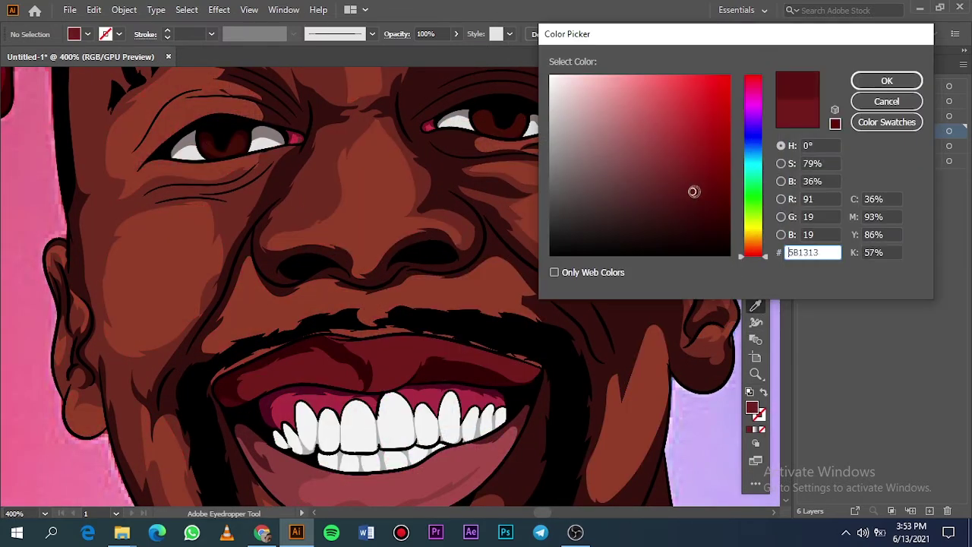
click(888, 80)
key(n)
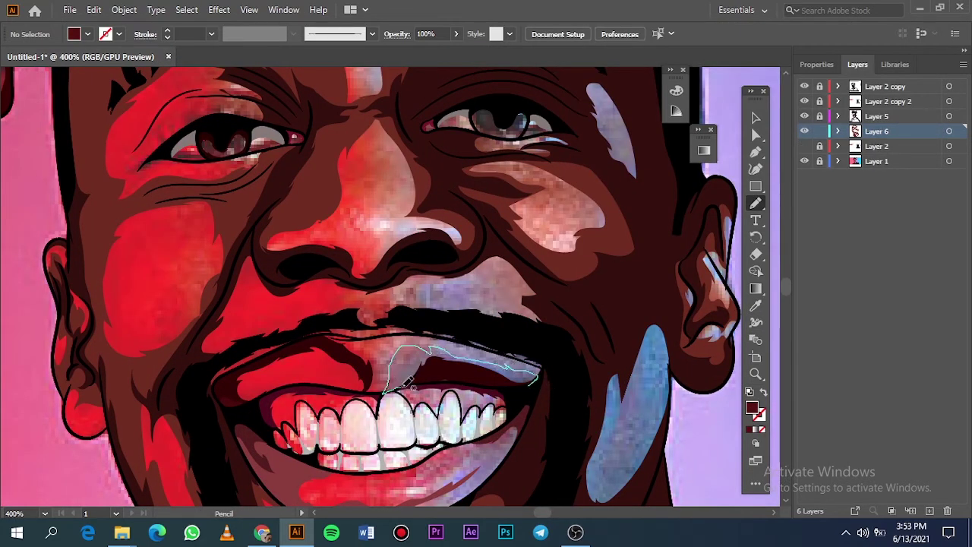
drag(546, 386, 544, 384)
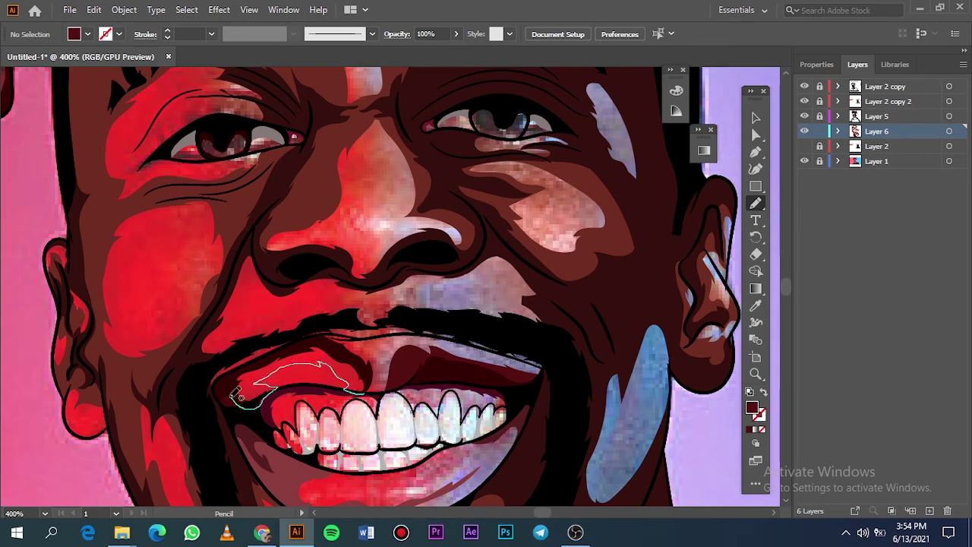
drag(359, 356, 360, 357)
- Examine the whole portrait with the photo hidden, and compare it with the photo while the base colours are hidden
key(ctrl+0)
click(804, 161)
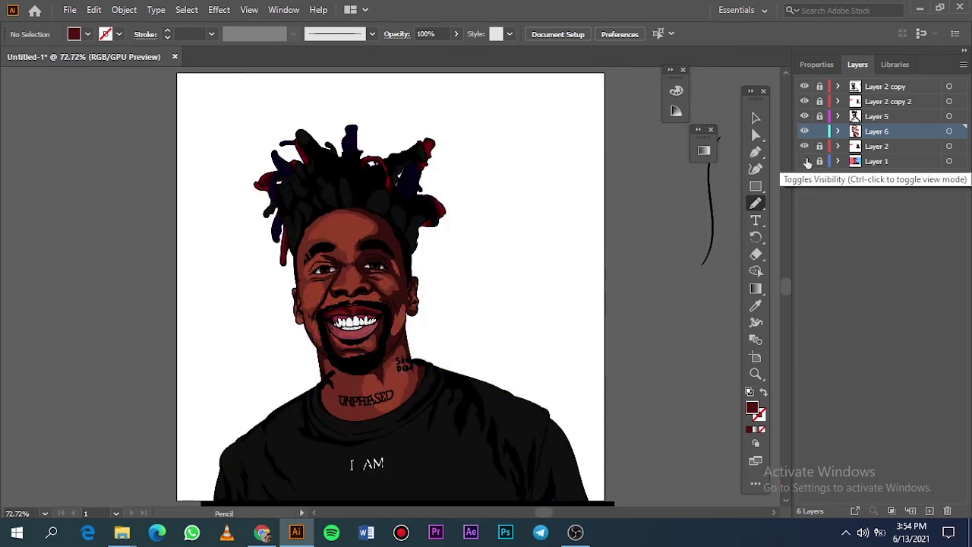
click(804, 161)
click(804, 146)
scroll(372, 384, down, 2)
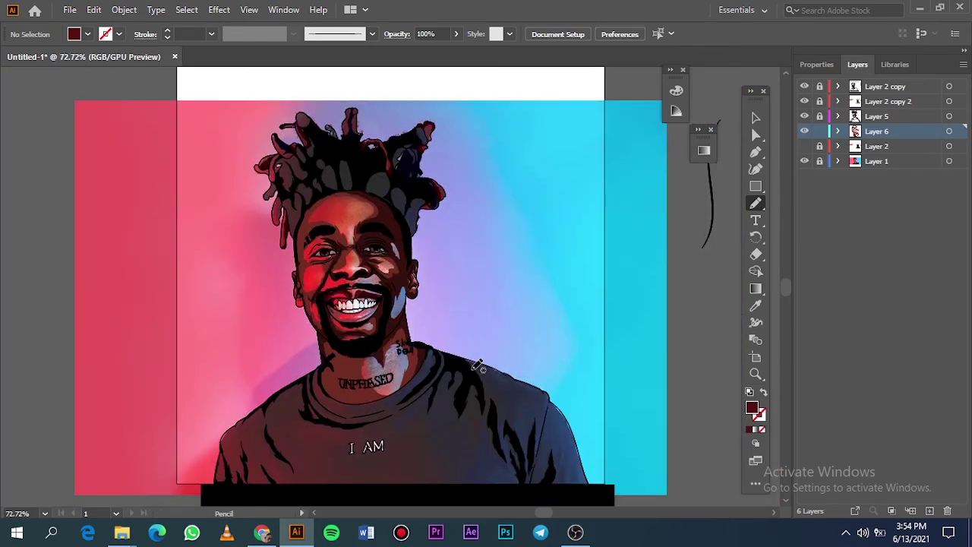
scroll(366, 385, down, 3)
scroll(367, 384, up, 1)
click(804, 146)
scroll(334, 166, down, 1)
- Draw a slightly darker crimson shadow on the gums above the left teeth, based on the sampled gum colour
scroll(334, 165, up, 8)
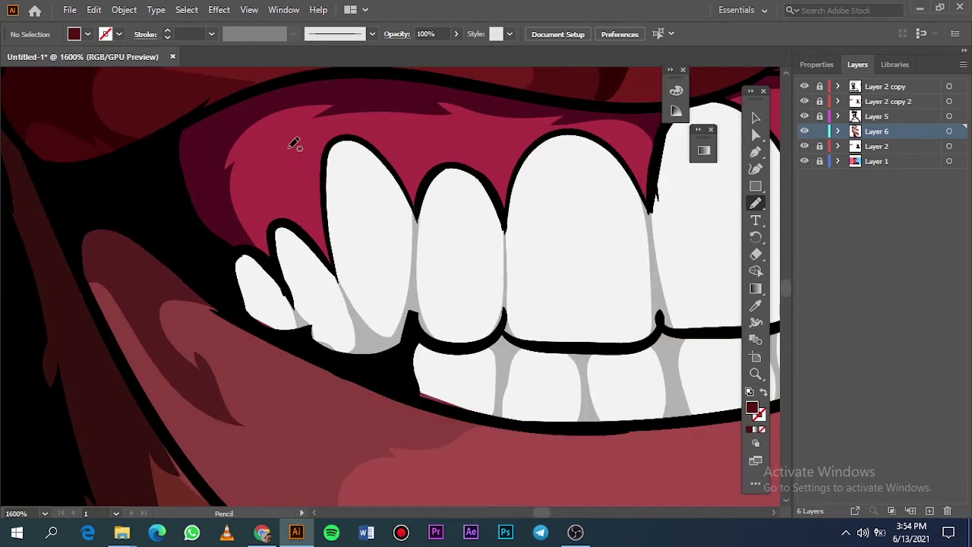
key(i)
click(293, 147)
double_click(752, 408)
key(Return)
key(n)
mouse_move(273, 257)
mouse_down()
mouse_move(284, 159)
mouse_move(384, 124)
mouse_move(532, 156)
mouse_move(612, 140)
mouse_move(650, 196)
mouse_move(293, 89)
mouse_move(274, 256)
mouse_up()
key(ctrl+0)
- Draw the matching crimson shadow on the gums above the right teeth and check the portrait without the photo
scroll(367, 321, up, 9)
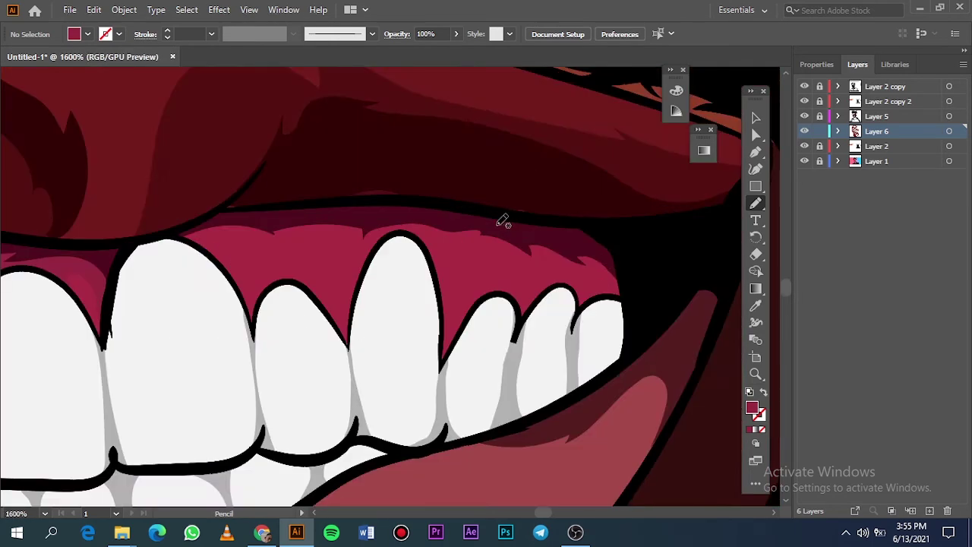
mouse_move(520, 260)
mouse_down()
mouse_move(371, 242)
mouse_move(228, 253)
mouse_move(348, 214)
mouse_move(633, 304)
mouse_move(579, 334)
mouse_up()
key(ctrl+0)
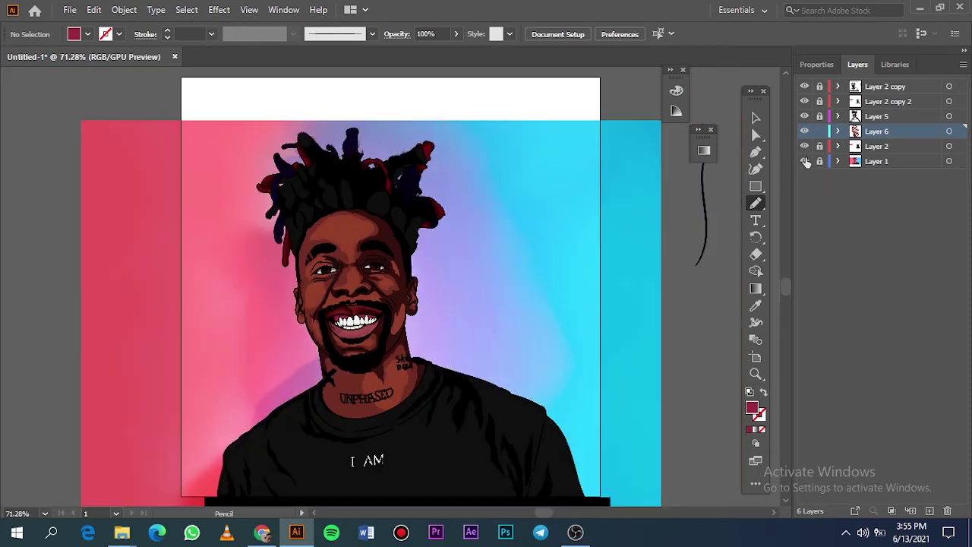
click(806, 161)
- Draw near-black fold shadows from the left shoulder down the shirt front, using a darker shade of the sampled shirt colour
scroll(312, 363, down, 2)
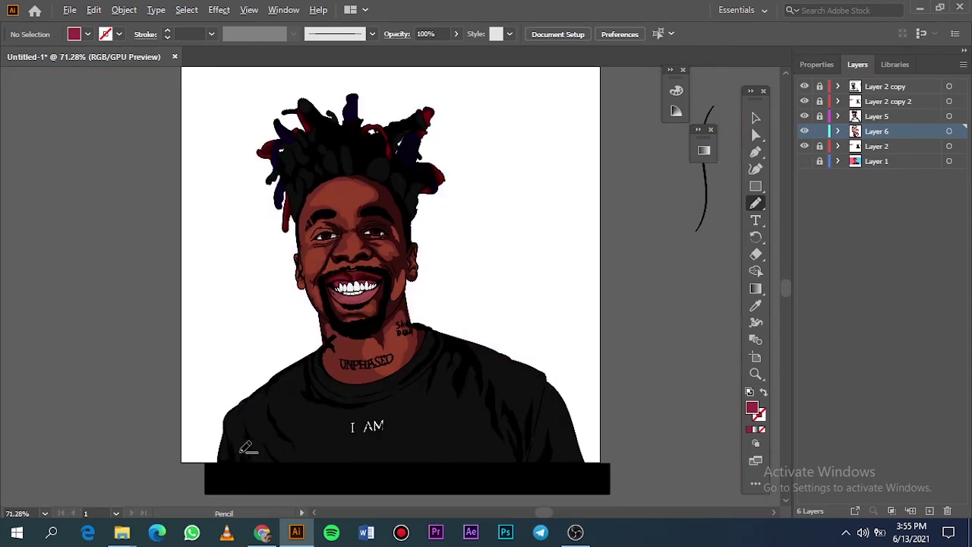
scroll(245, 447, up, 4)
key(i)
click(246, 447)
double_click(752, 408)
click(558, 248)
click(559, 245)
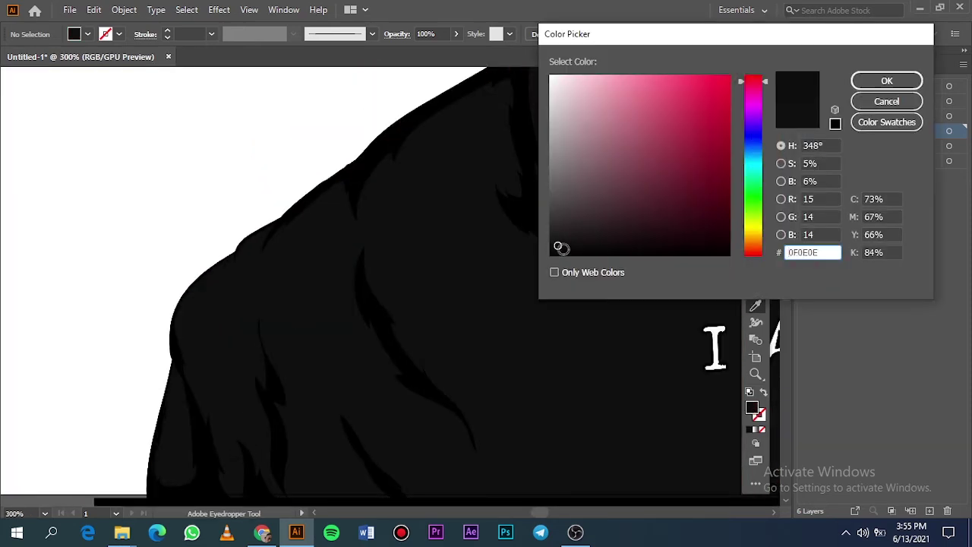
click(887, 81)
key(n)
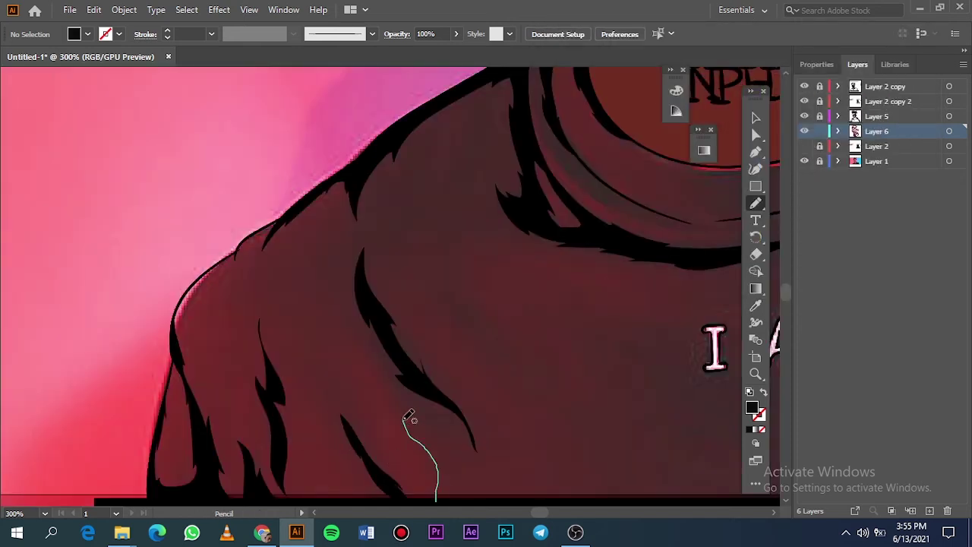
drag(405, 420, 335, 270)
mouse_move(302, 213)
mouse_down()
mouse_move(402, 184)
mouse_move(432, 343)
mouse_move(494, 512)
mouse_up()
drag(338, 194, 344, 181)
click(805, 146)
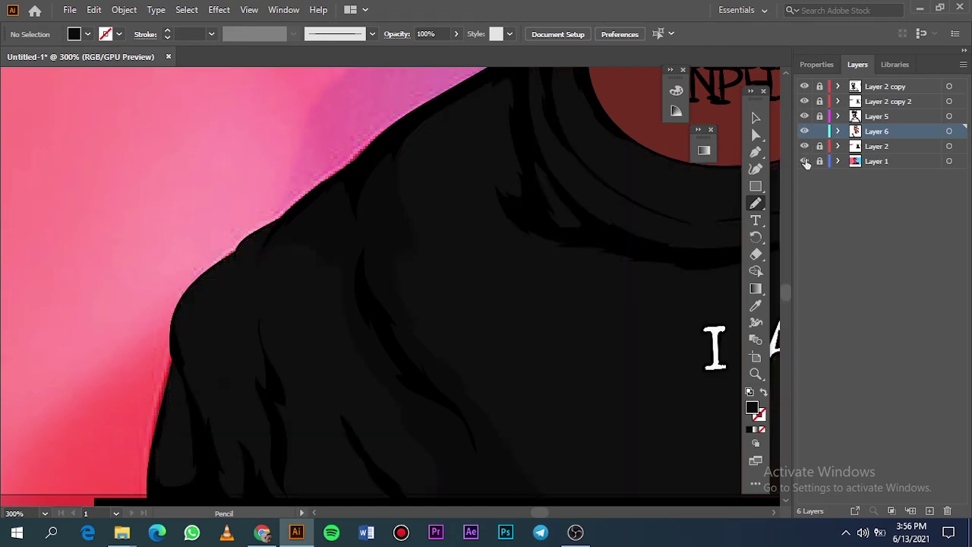
click(804, 161)
- Draw near-black fold shadows down the left sleeve and along its outer edge, and check them with the photo hidden
scroll(309, 365, down, 6)
click(805, 161)
click(804, 146)
scroll(312, 369, up, 7)
scroll(317, 364, down, 2)
mouse_move(565, 393)
mouse_down()
mouse_move(482, 347)
mouse_move(436, 112)
mouse_up()
mouse_move(291, 128)
mouse_down()
mouse_move(334, 372)
mouse_move(384, 465)
mouse_up()
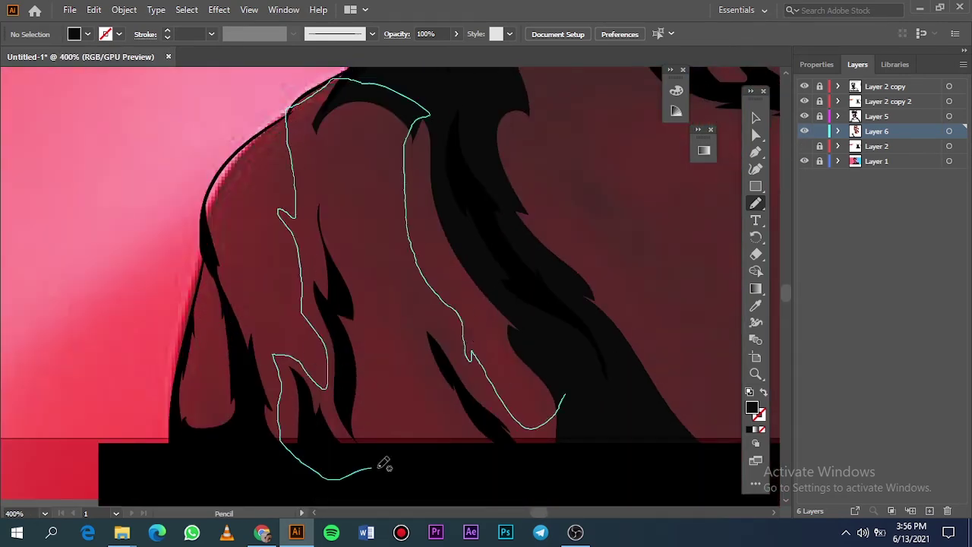
mouse_move(362, 323)
mouse_down()
mouse_move(421, 388)
mouse_move(532, 468)
mouse_up()
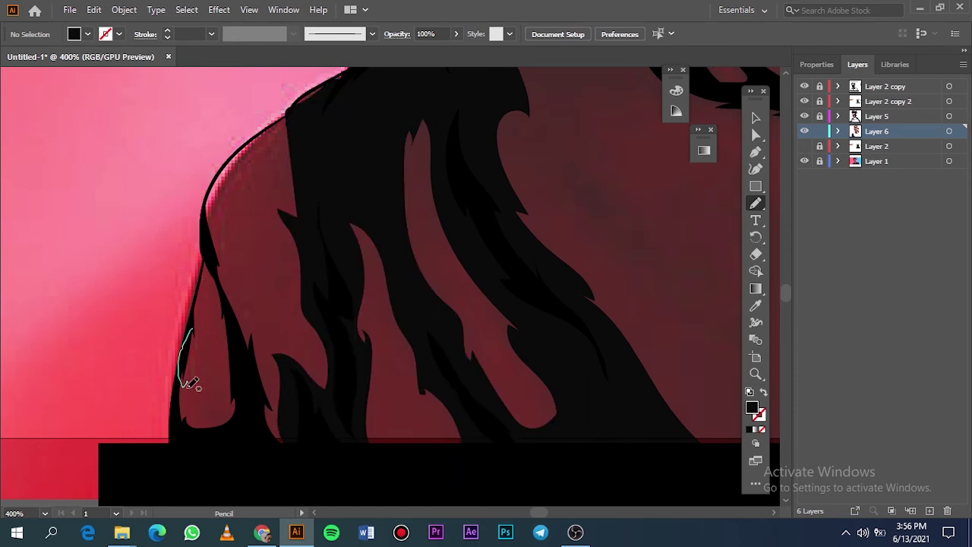
mouse_move(190, 384)
mouse_down()
mouse_move(210, 256)
mouse_move(179, 465)
mouse_move(184, 395)
mouse_up()
key(ctrl+0)
click(805, 161)
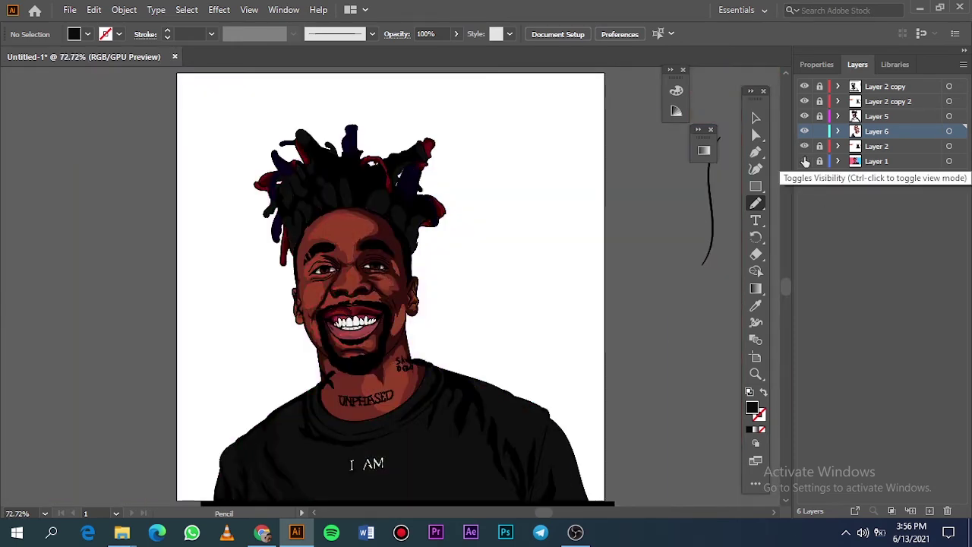
- Draw near-black shadows over the shirt's front collar and central chest, leaving a lighter patch around the I AM lettering
click(806, 161)
scroll(486, 365, down, 2)
click(806, 146)
scroll(414, 434, up, 3)
mouse_move(455, 395)
mouse_down()
mouse_move(405, 293)
mouse_move(383, 195)
mouse_move(456, 202)
mouse_move(445, 126)
mouse_move(308, 152)
mouse_up()
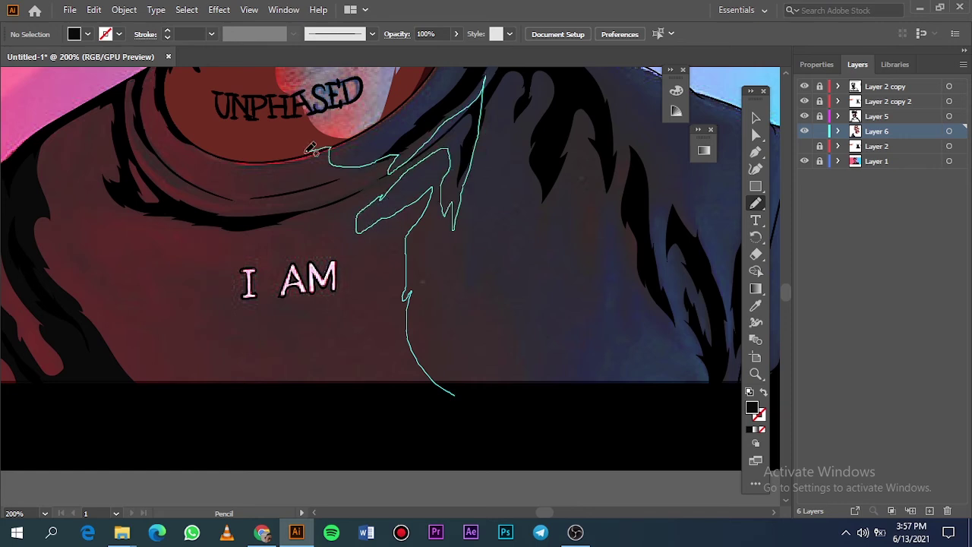
drag(328, 251, 359, 400)
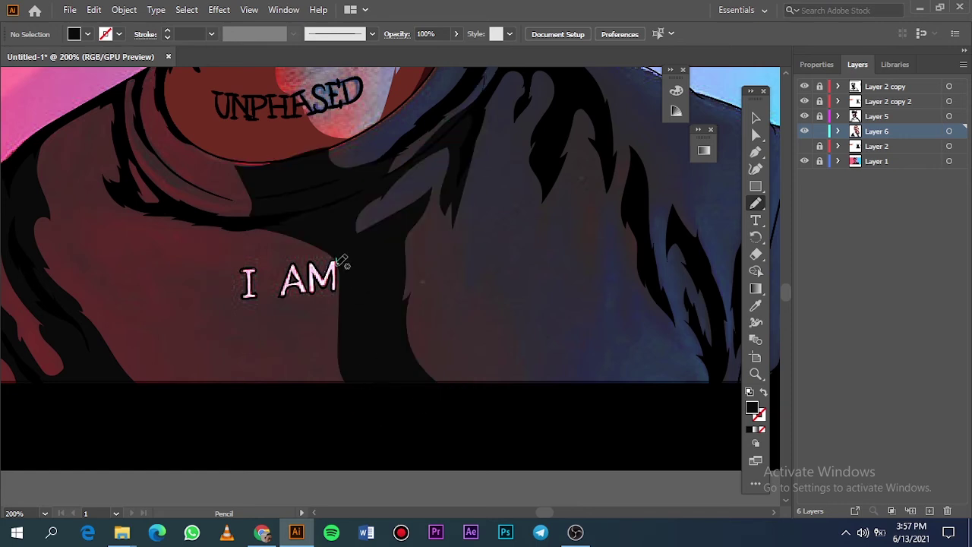
mouse_move(337, 266)
mouse_down()
mouse_move(174, 256)
mouse_move(375, 289)
mouse_move(339, 258)
mouse_up()
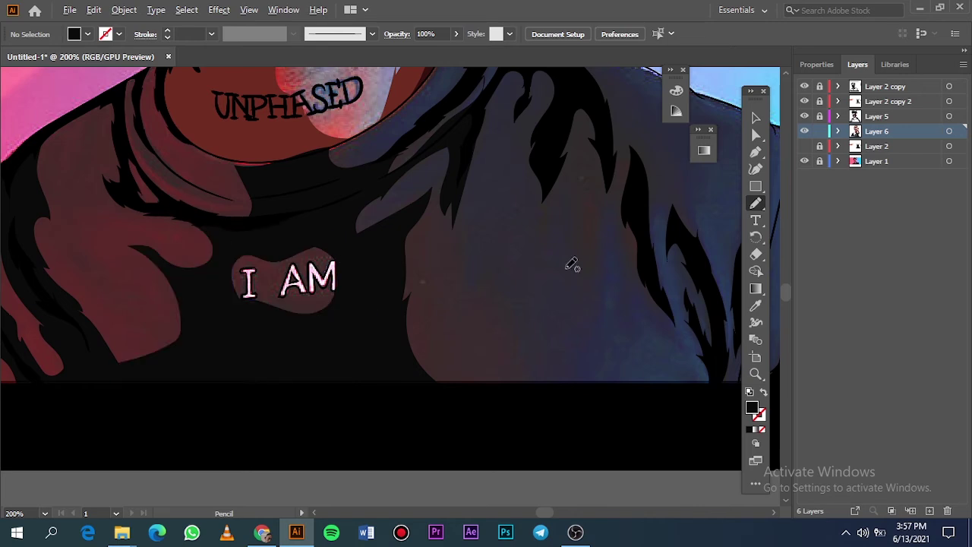
click(805, 147)
- Draw near-black fold shadows over the right sleeve, shoulder and right side of the chest, leaving highlights between the folds
scroll(640, 294, down, 4)
scroll(712, 251, right, 1)
click(804, 147)
scroll(545, 365, up, 4)
mouse_move(617, 420)
mouse_down()
mouse_move(626, 416)
mouse_move(555, 224)
mouse_up()
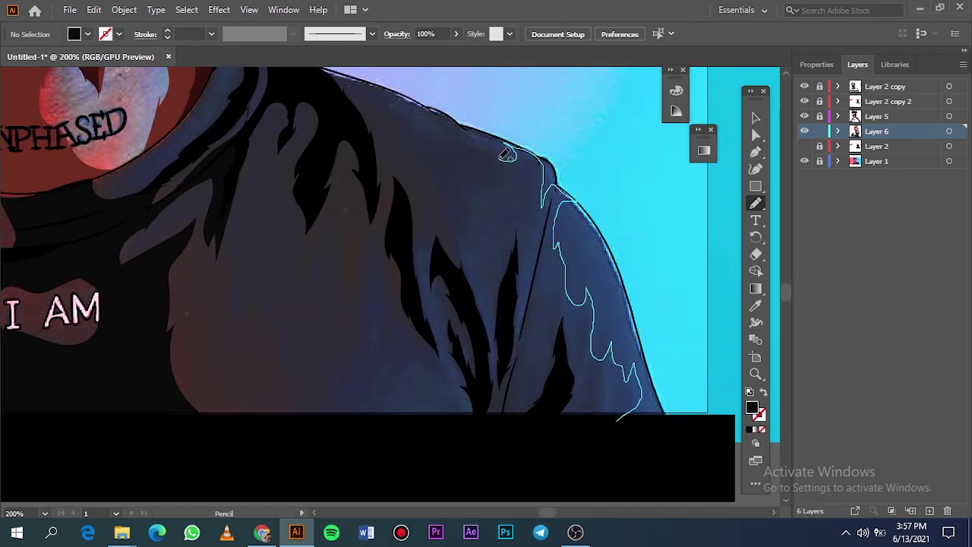
mouse_move(508, 154)
mouse_down()
mouse_move(492, 192)
mouse_move(499, 354)
mouse_move(609, 441)
mouse_up()
mouse_move(500, 252)
mouse_down()
mouse_move(584, 319)
mouse_move(479, 160)
mouse_move(449, 223)
mouse_move(444, 357)
mouse_move(466, 418)
mouse_up()
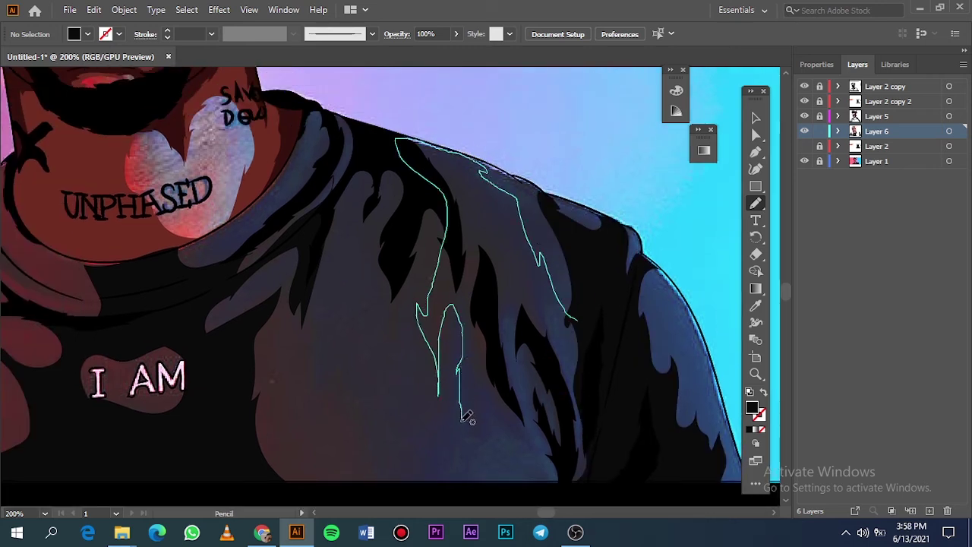
mouse_move(529, 446)
mouse_down()
mouse_move(525, 326)
mouse_move(574, 364)
mouse_move(592, 313)
mouse_move(492, 331)
mouse_move(443, 188)
mouse_move(537, 311)
mouse_up()
- Draw near-black shadows along the right and left sides of the shirt collar and check the whole portrait
scroll(585, 314, left, 3)
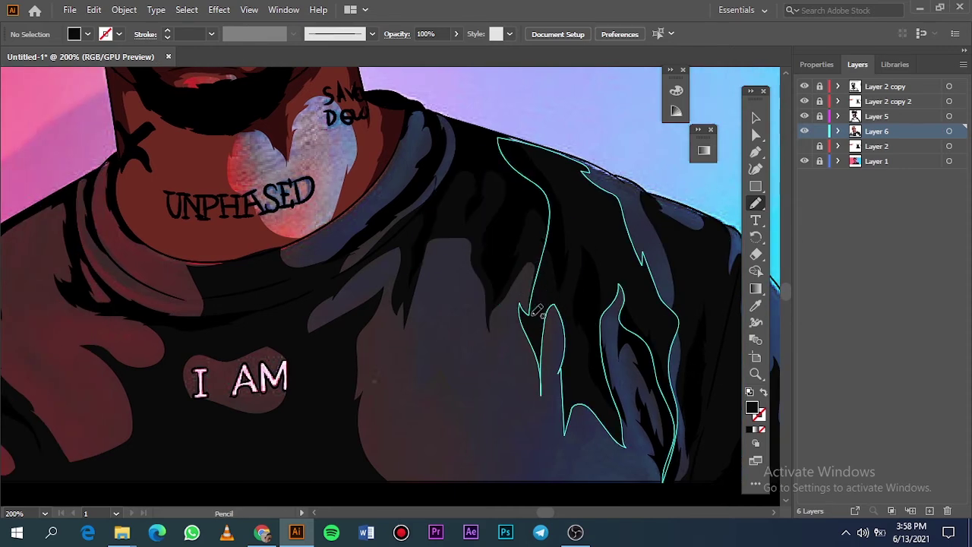
drag(337, 238, 418, 201)
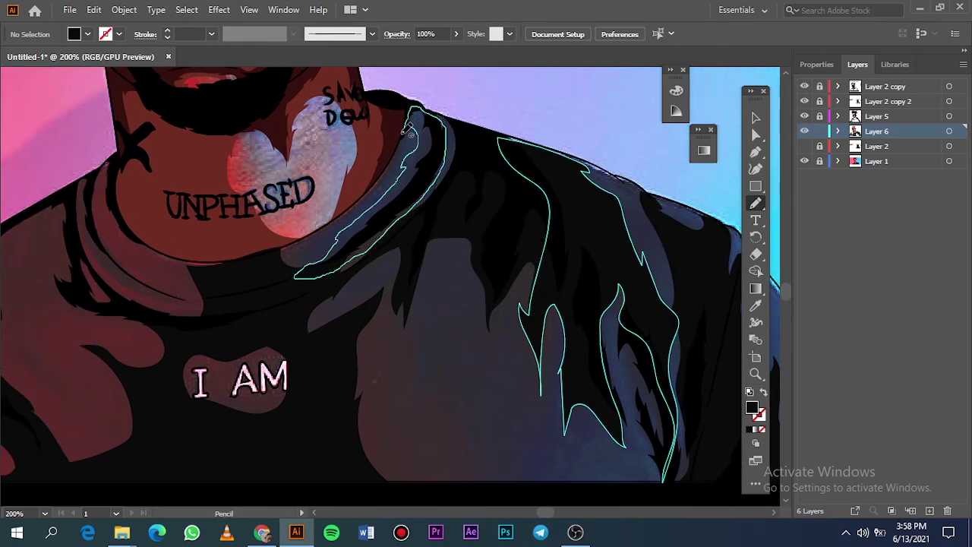
scroll(380, 187, left, 8)
drag(392, 285, 381, 244)
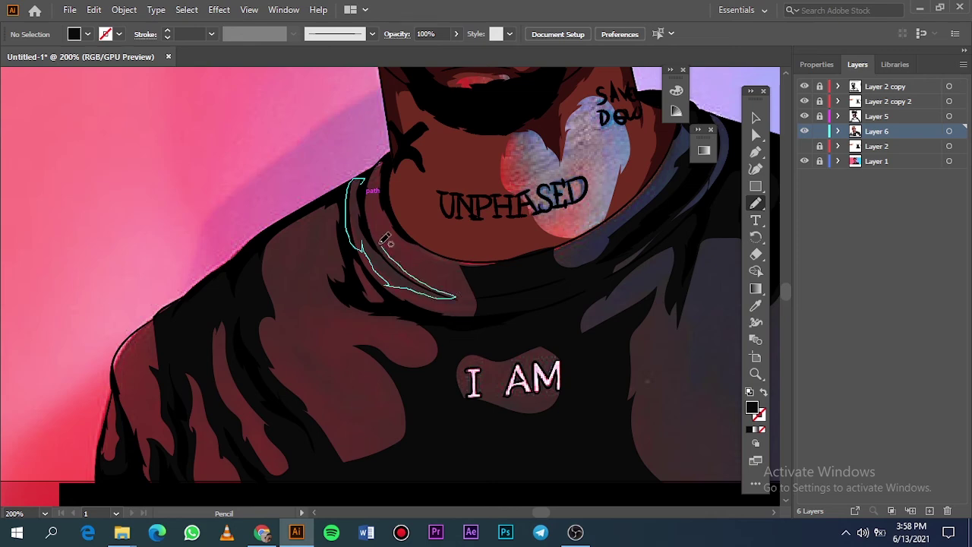
drag(384, 162, 386, 157)
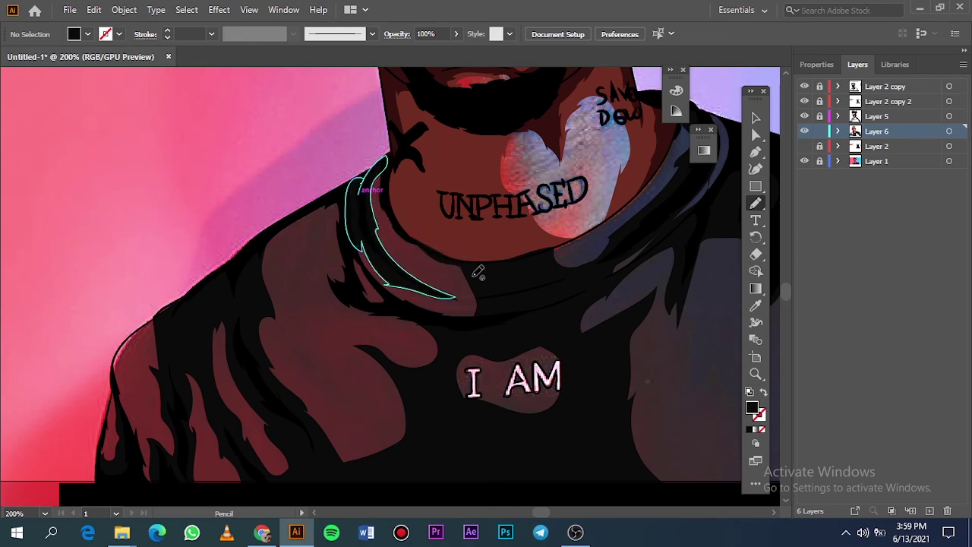
scroll(478, 271, down, 5)
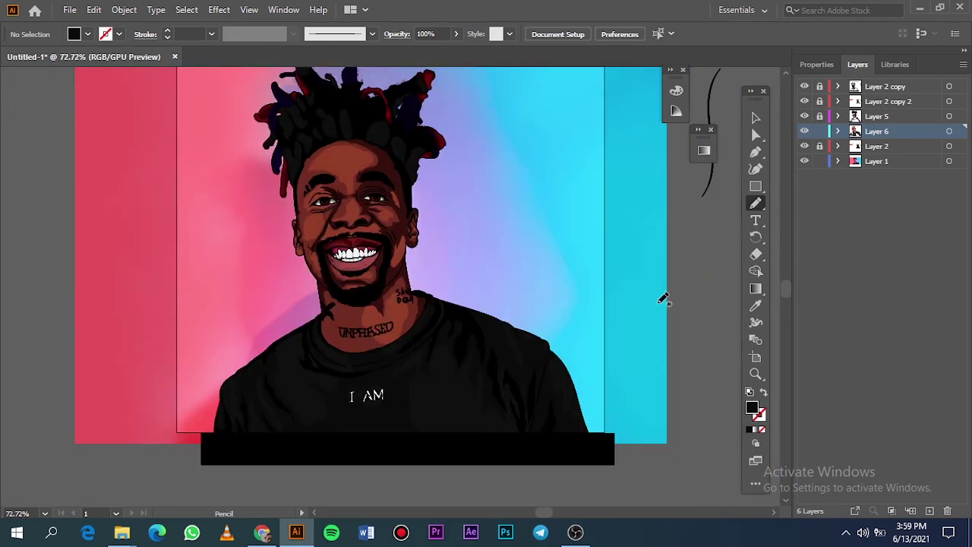
- Try to draw a near-black shadow on the dreadlocks beside the left temple, based on the sampled hair colour
scroll(292, 116, up, 5)
key(i)
click(284, 252)
double_click(752, 407)
click(548, 245)
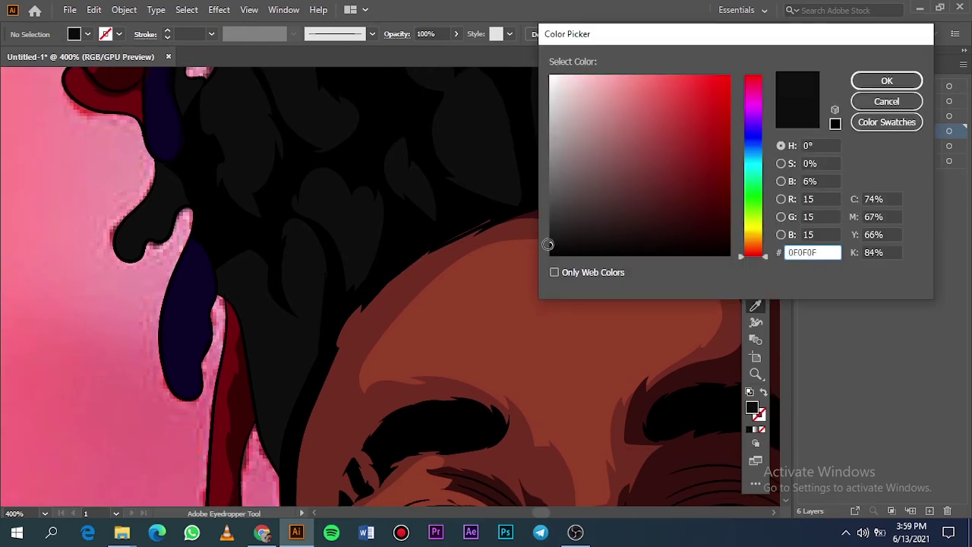
click(551, 236)
double_click(752, 408)
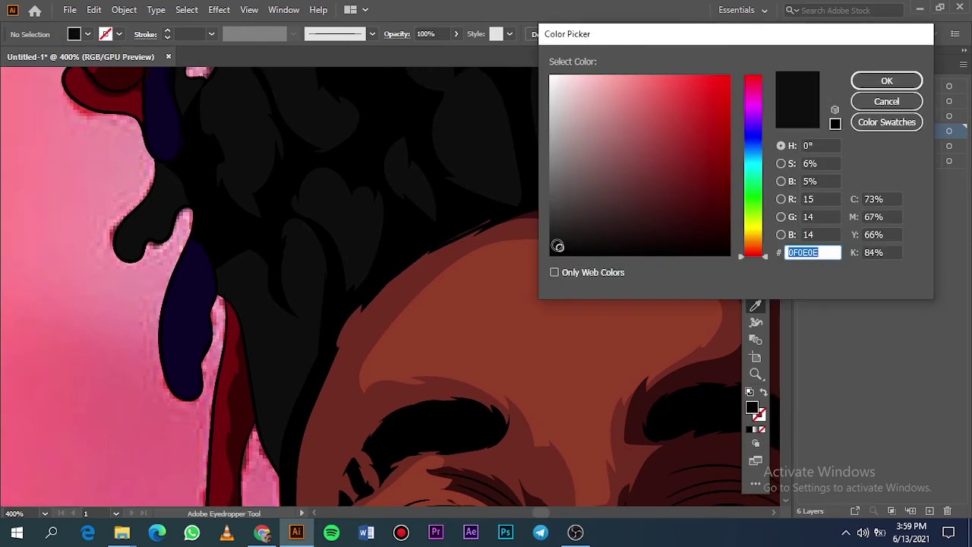
key(Return)
key(n)
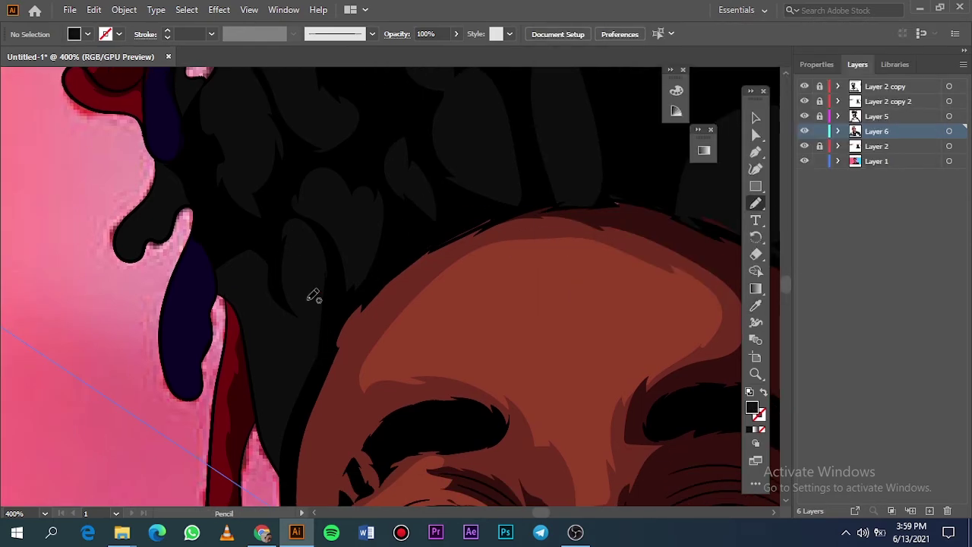
drag(331, 301, 306, 386)
- Sample the hair colour, darken the fill to near-black 070707, and draw a shadow around the dreadlocks beside the left temple
key(i)
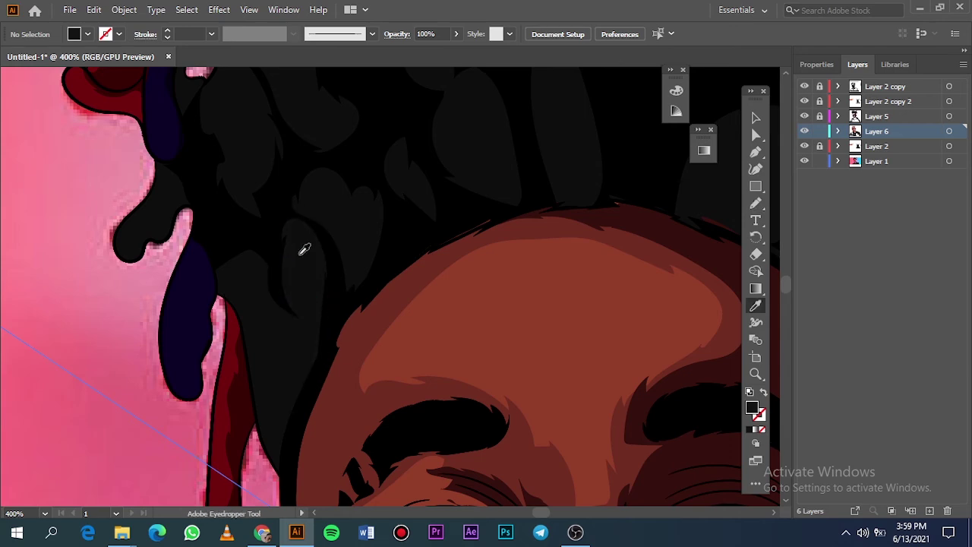
click(300, 254)
double_click(752, 408)
drag(549, 243, 552, 252)
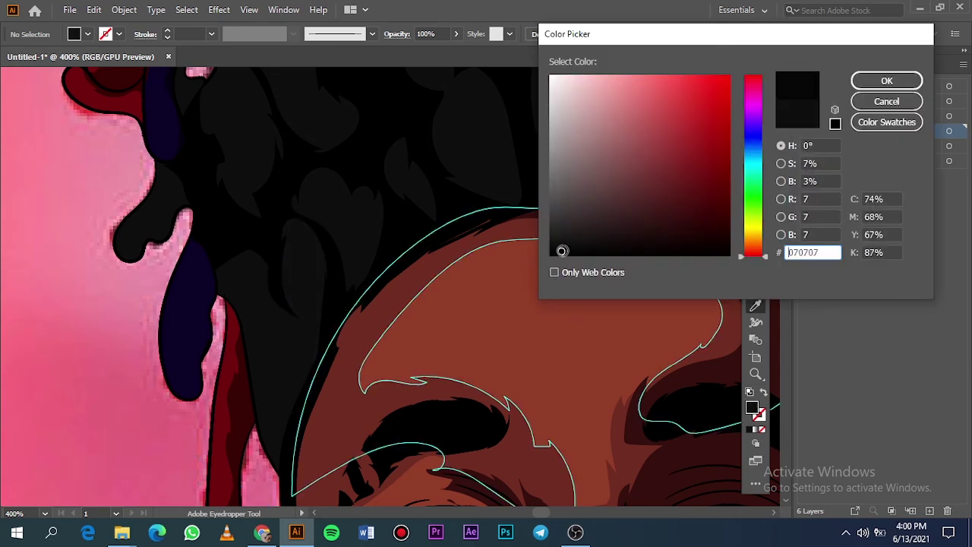
click(887, 80)
key(n)
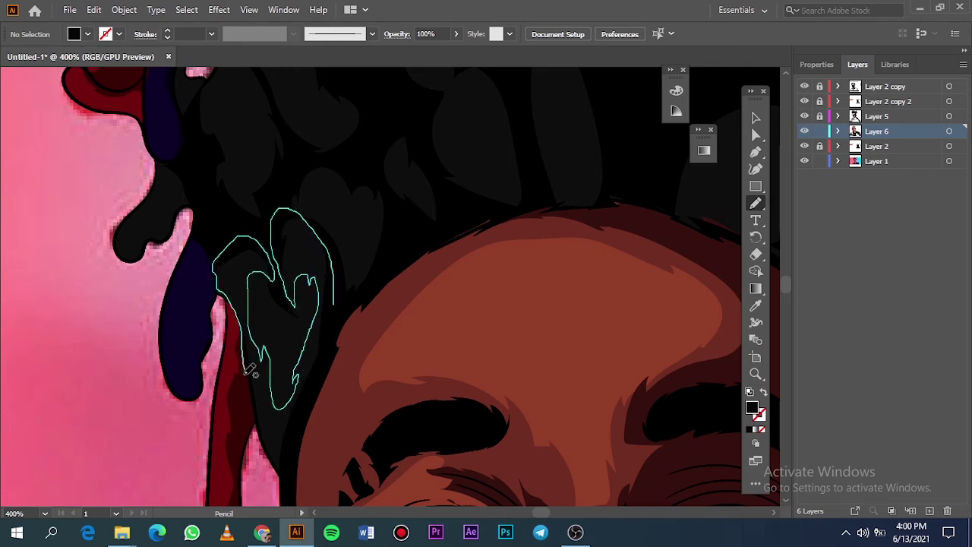
drag(302, 382, 321, 340)
drag(320, 342, 330, 318)
key(ctrl+0)
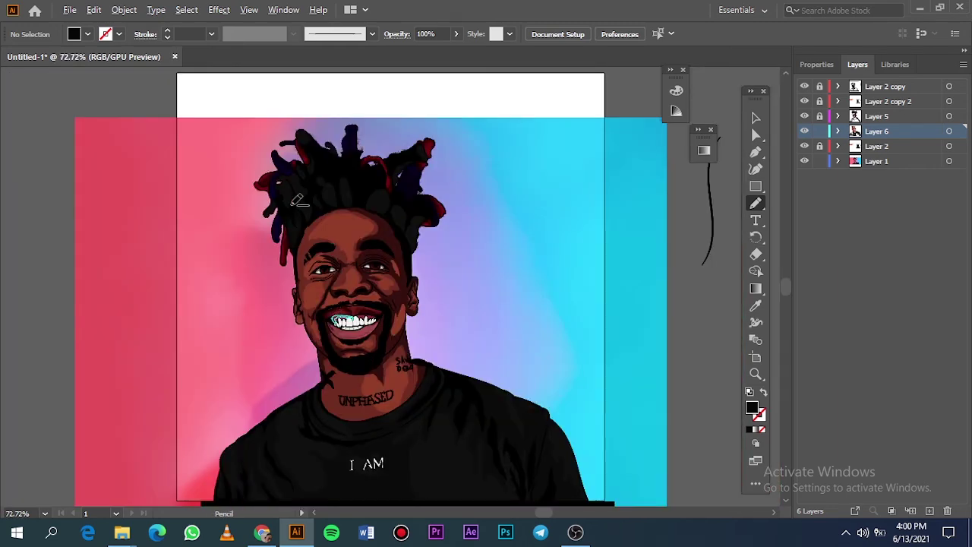
- Draw near-black Pencil shadows around the edges of the dreadlocks above the left temple
scroll(288, 211, up, 8)
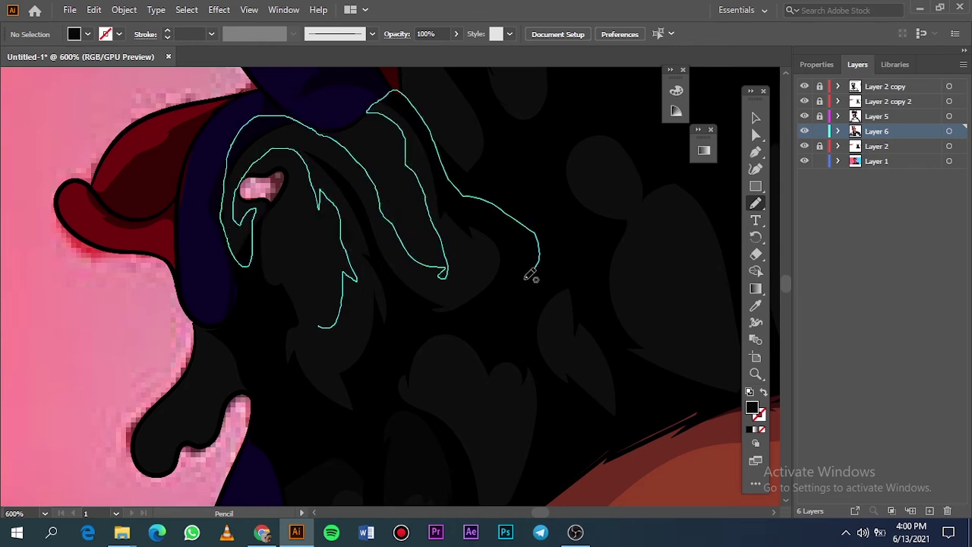
key(ctrl+0)
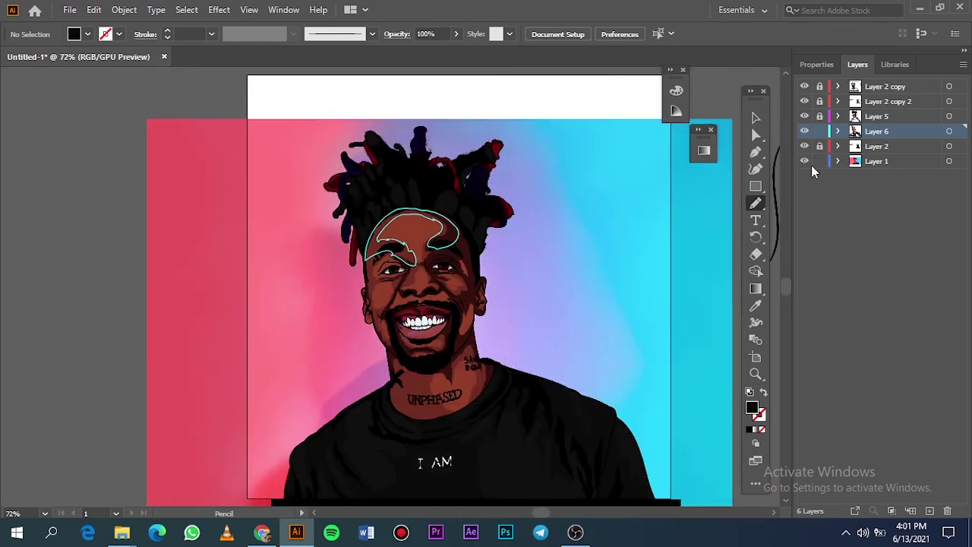
scroll(448, 266, up, 5)
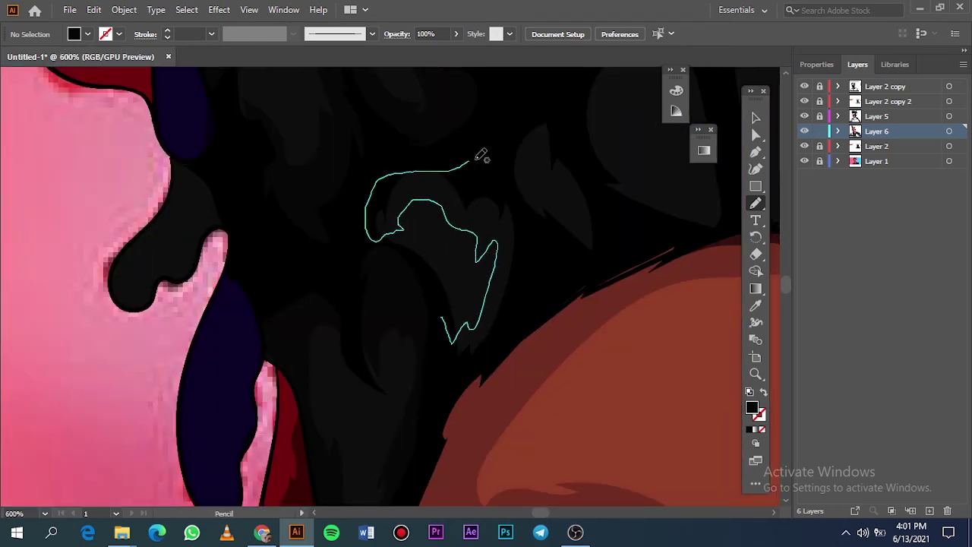
mouse_move(477, 160)
mouse_down()
mouse_move(471, 324)
mouse_move(364, 182)
mouse_move(430, 334)
mouse_up()
key(ctrl+0)
- Draw a near-black shadow around the tip of the raised black dreadlock next to the red and blue strands
scroll(456, 314, up, 5)
scroll(556, 347, up, 10)
scroll(455, 251, up, 2)
drag(454, 265, 446, 235)
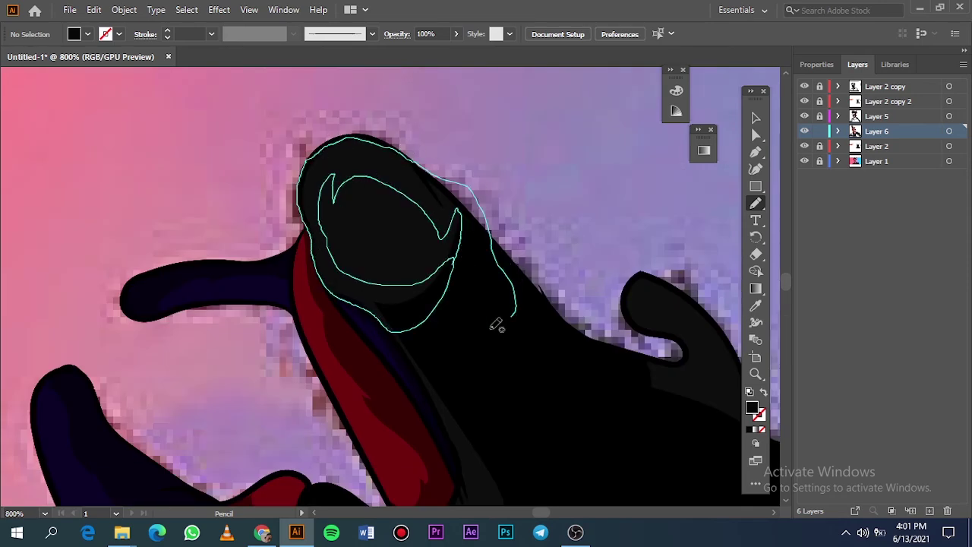
drag(496, 325, 497, 325)
key(ctrl+0)
- Draw near-black shadows along the edges of the dreadlocks above the centre of the forehead
scroll(341, 202, up, 5)
mouse_move(234, 393)
mouse_down()
mouse_move(173, 331)
mouse_move(196, 392)
mouse_up()
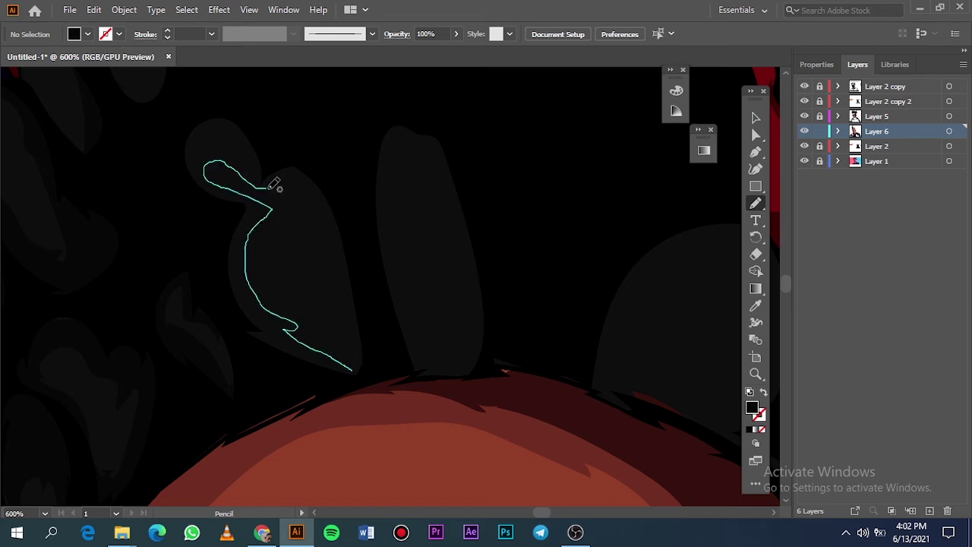
mouse_move(365, 270)
mouse_down()
mouse_move(218, 102)
mouse_move(258, 346)
mouse_up()
key(ctrl+0)
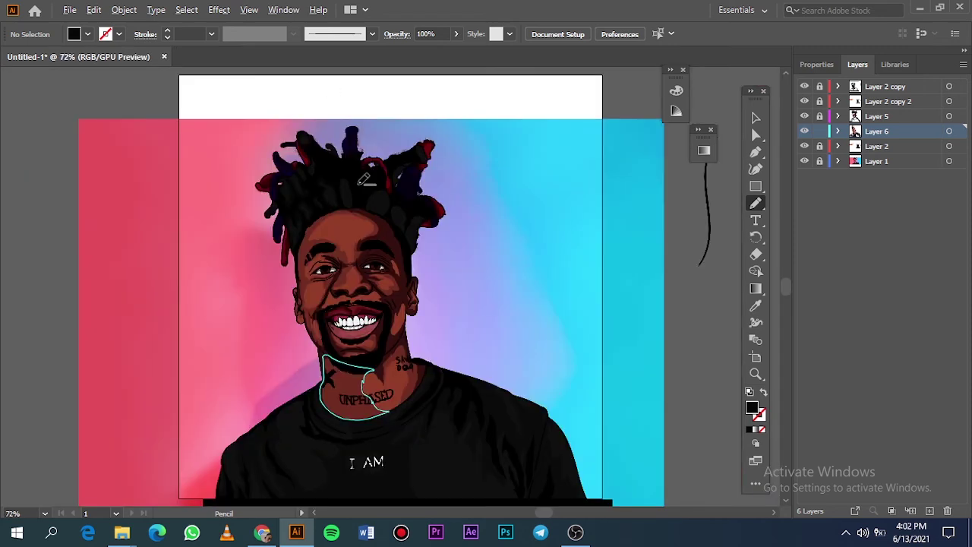
- Draw near-black shadows on the dreadlocks beside the right temple, down to the hairline
scroll(364, 179, up, 5)
mouse_move(483, 420)
mouse_down()
mouse_move(440, 119)
mouse_move(560, 123)
mouse_move(469, 425)
mouse_move(482, 423)
mouse_up()
scroll(501, 411, down, 1)
scroll(547, 384, right, 5)
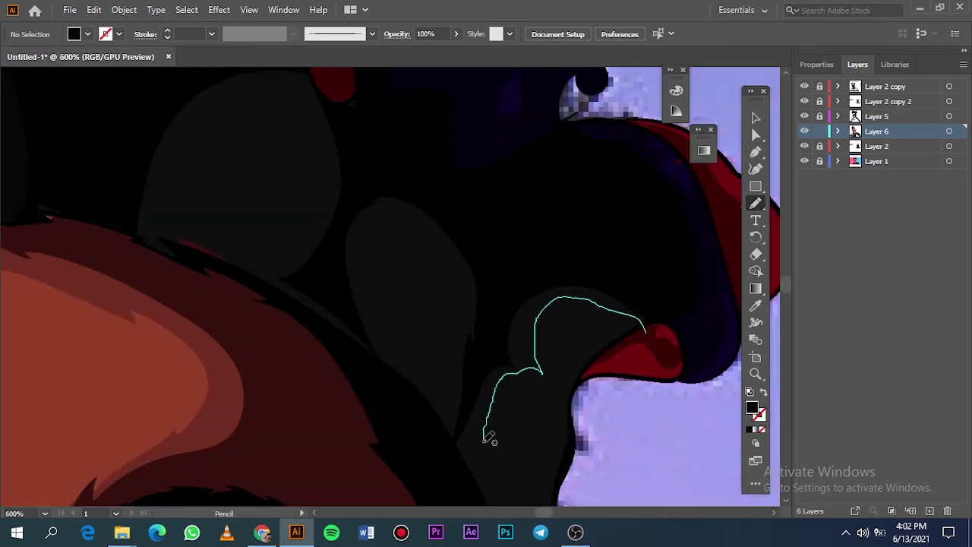
drag(492, 329, 493, 326)
scroll(494, 285, down, 3)
drag(556, 367, 488, 293)
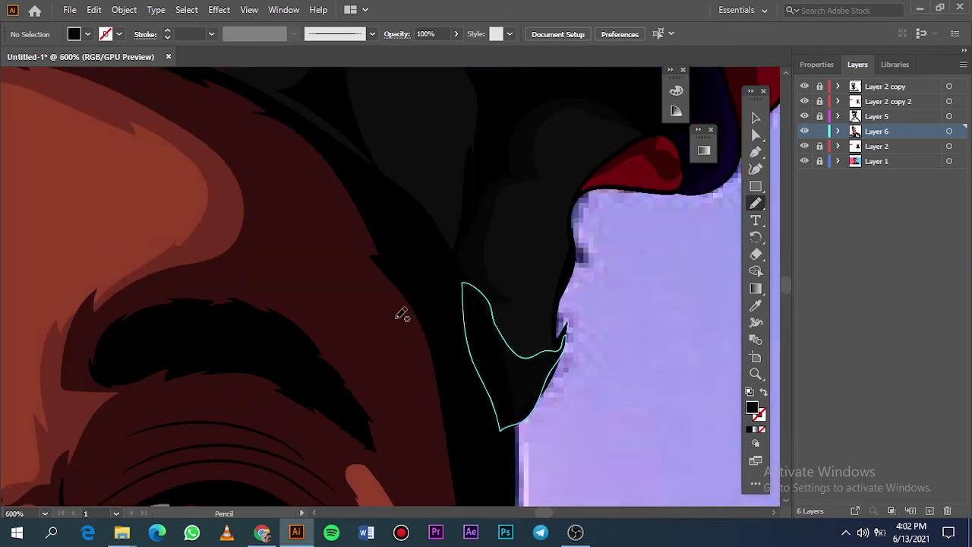
- Draw near-black shadows on the dreadlocks above the right side of the forehead, and hide Layer 1 to check the portrait
drag(229, 106, 349, 307)
mouse_move(556, 462)
mouse_down()
mouse_move(532, 383)
mouse_move(617, 313)
mouse_move(556, 462)
mouse_up()
scroll(486, 380, up, 1)
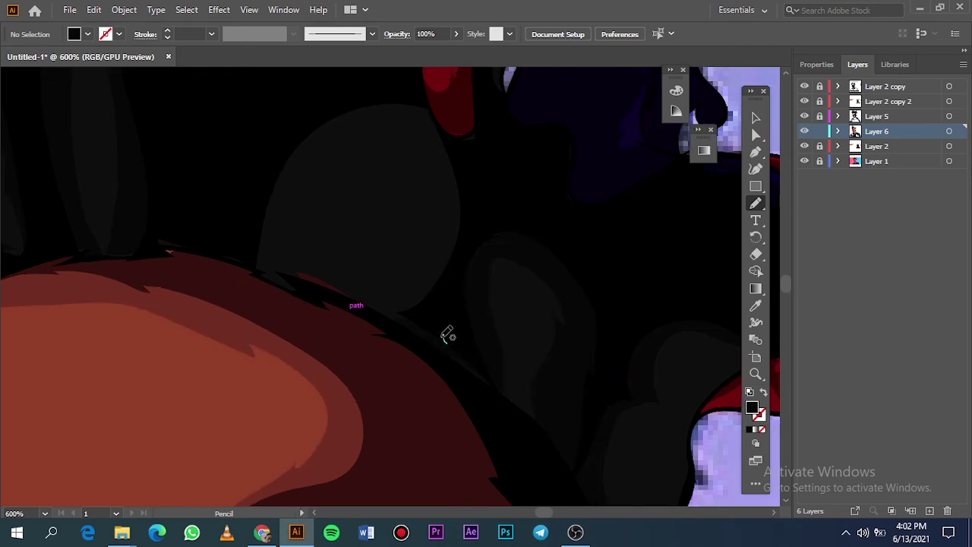
mouse_move(446, 342)
mouse_down()
mouse_move(226, 197)
mouse_move(448, 344)
mouse_up()
key(ctrl+0)
click(805, 162)
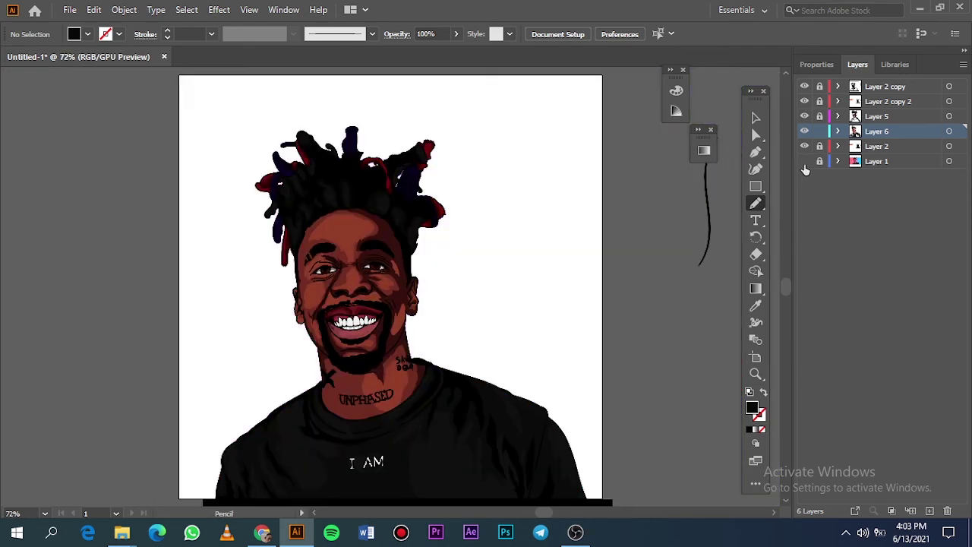
- Set the fill to a dark reddish brown and draw a jagged curved tone inside the left eye's iris
scroll(308, 260, up, 12)
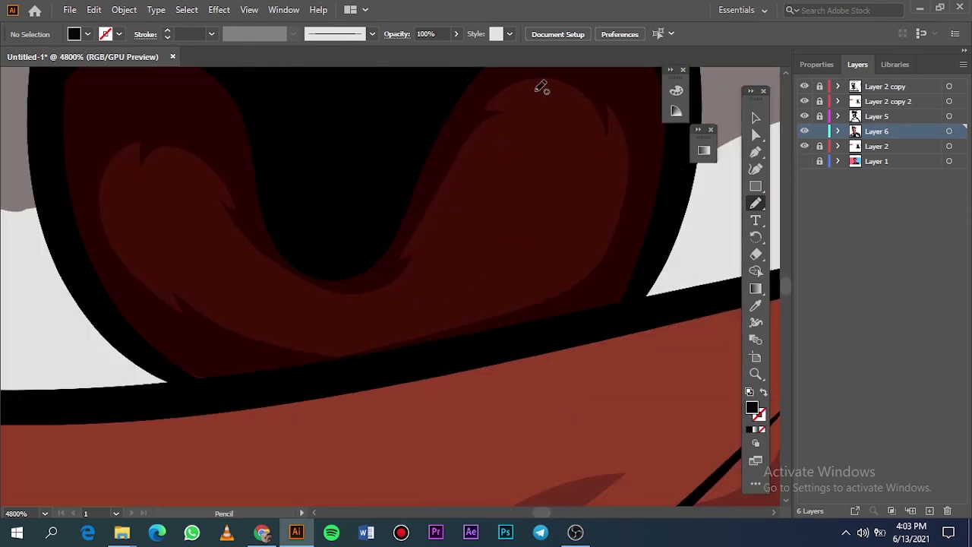
double_click(752, 408)
click(719, 215)
click(898, 82)
key(n)
drag(370, 294, 438, 252)
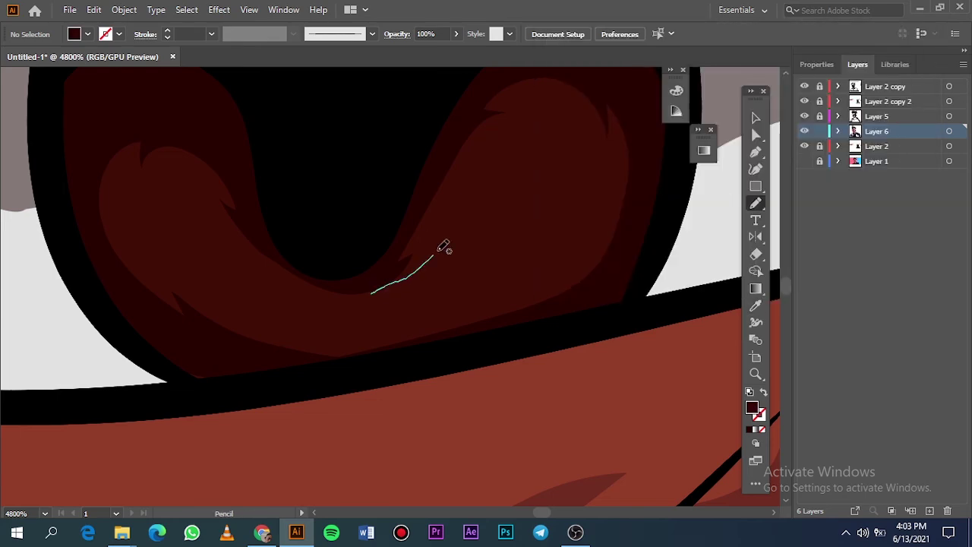
mouse_move(298, 290)
mouse_down()
mouse_move(333, 251)
mouse_move(108, 292)
mouse_move(471, 340)
mouse_move(628, 79)
mouse_up()
drag(372, 295, 373, 294)
scroll(374, 294, down, 12)
- Draw a matching jagged dark reddish-brown tone in the right eye's iris and compare the portrait with the photo
scroll(395, 276, up, 11)
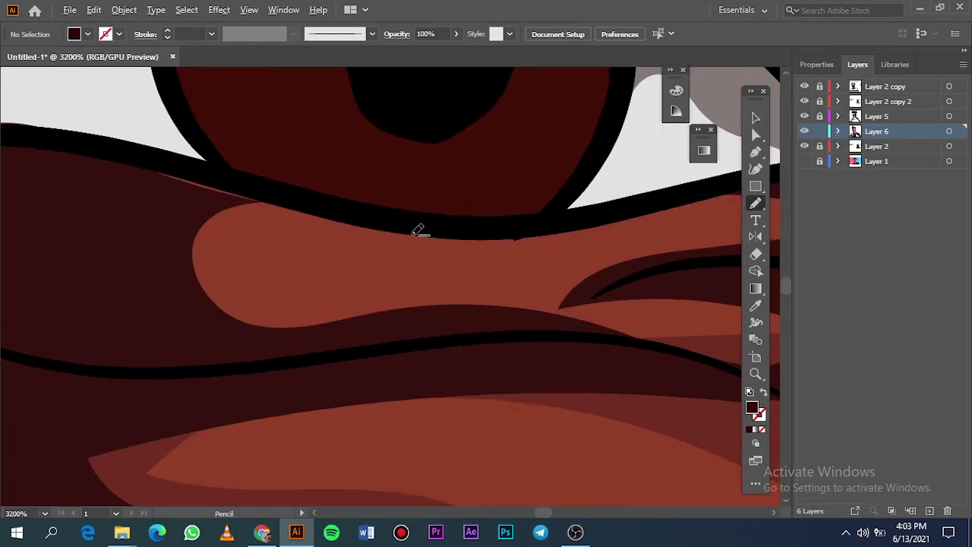
scroll(414, 231, up, 3)
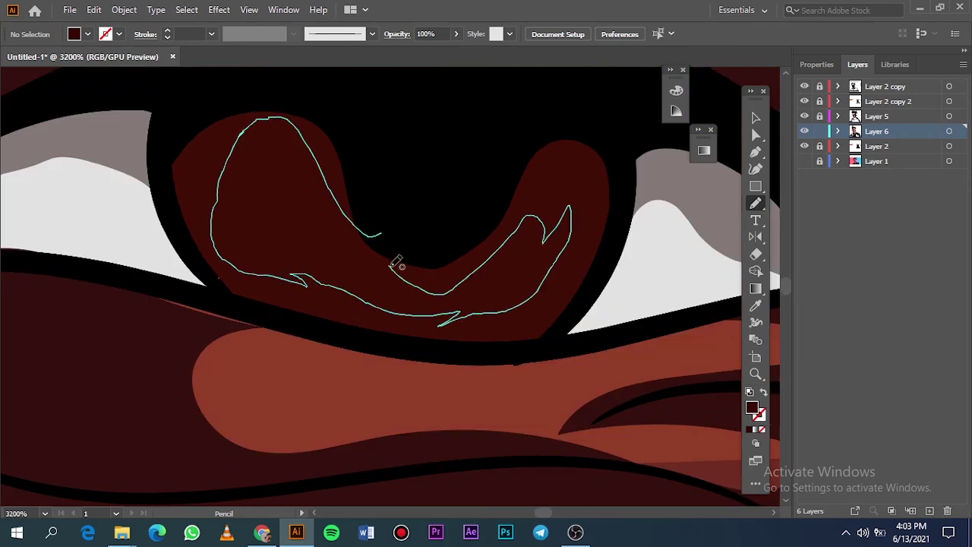
mouse_move(390, 266)
mouse_down()
mouse_move(435, 353)
mouse_move(364, 123)
mouse_move(380, 233)
mouse_up()
key(ctrl+0)
click(807, 162)
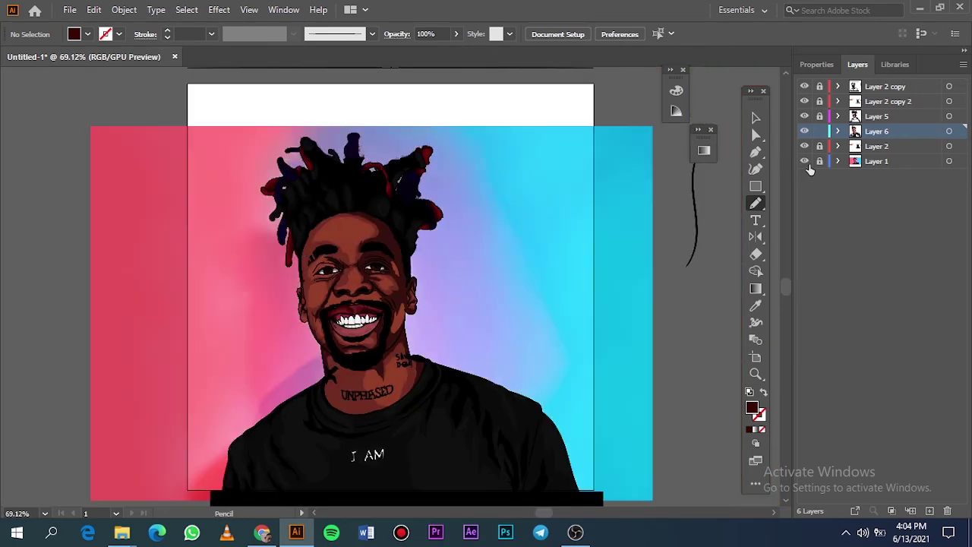
click(805, 162)
- Sample an orange palette swatch, create a new layer above Layer 2, and draw a highlight on the forehead between the eyebrows
scroll(280, 224, left, 10)
key(i)
click(113, 167)
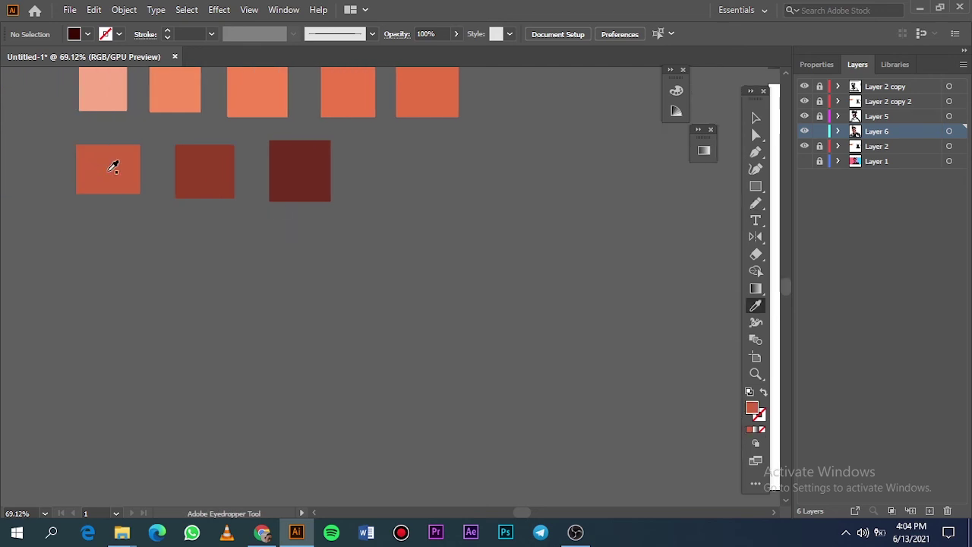
scroll(403, 320, right, 10)
scroll(536, 278, up, 6)
key(n)
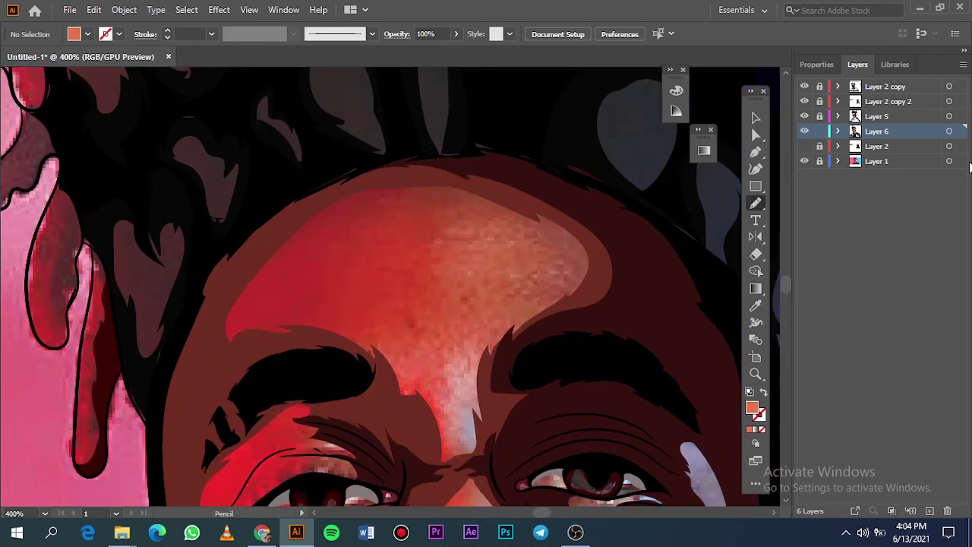
key(ctrl+l)
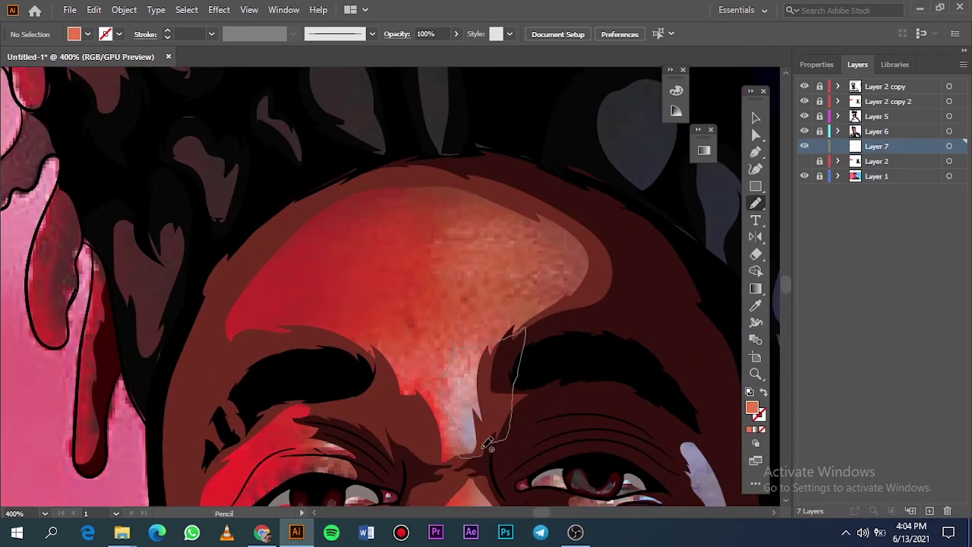
drag(488, 443, 484, 454)
key(ctrl+0)
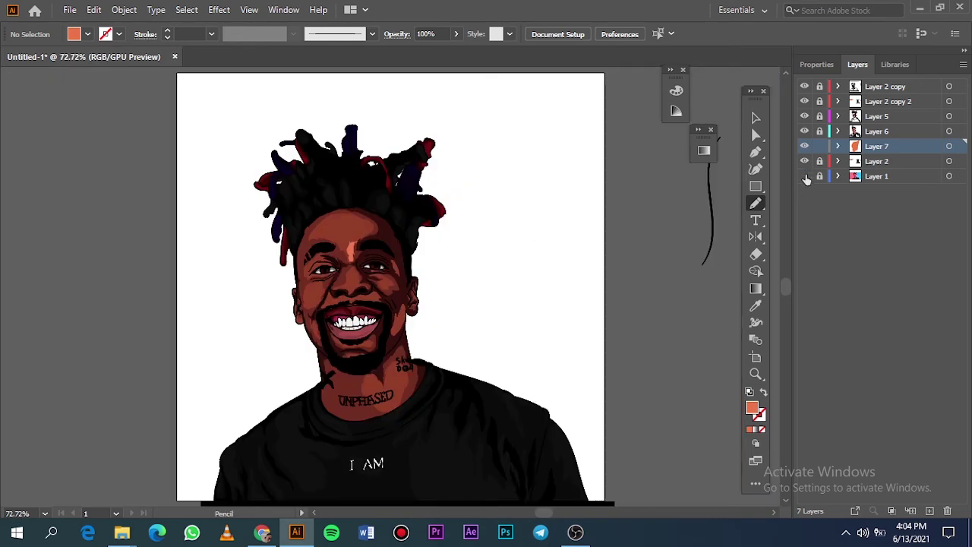
- Recolour the highlight between the eyebrows with the darker terracotta swatch from the palette
click(806, 177)
scroll(745, 126, left, 5)
key(v)
click(575, 250)
scroll(294, 223, left, 5)
key(i)
scroll(124, 284, right, 4)
key(v)
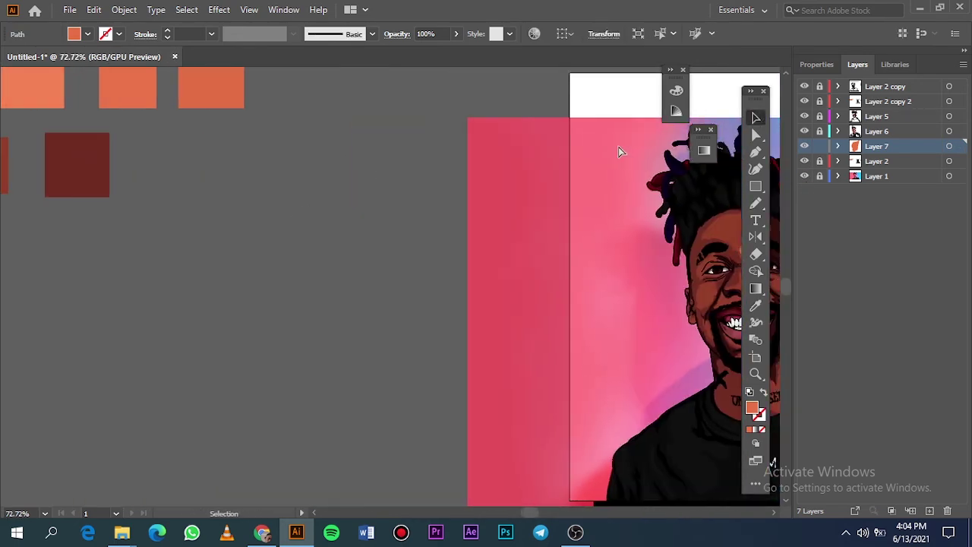
scroll(618, 152, right, 3)
scroll(210, 337, left, 6)
scroll(364, 300, right, 5)
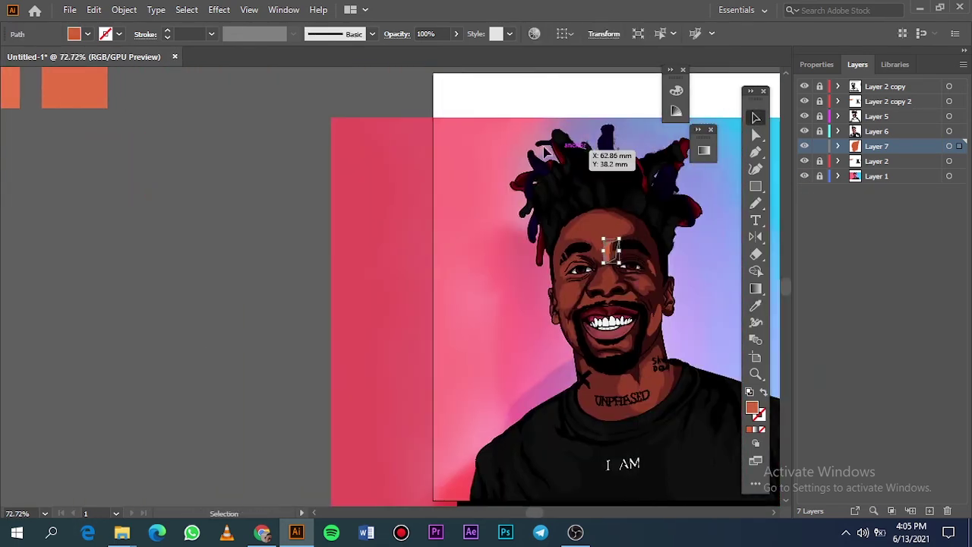
click(544, 152)
- Hide Layer 2 to expose the photo and draw terracotta highlights on the left eyelid and the left cheek
scroll(350, 299, right, 3)
click(804, 161)
scroll(440, 228, up, 5)
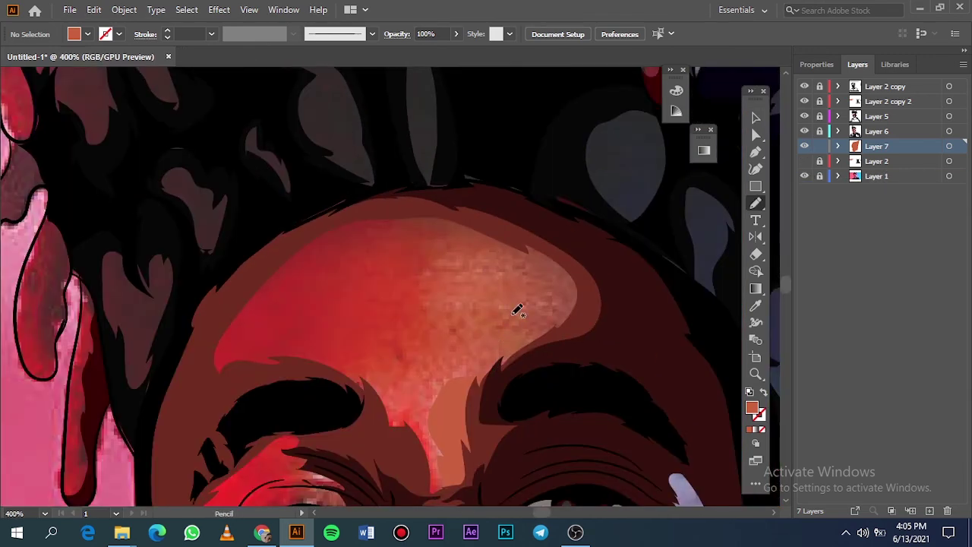
scroll(483, 342, down, 4)
scroll(403, 284, up, 5)
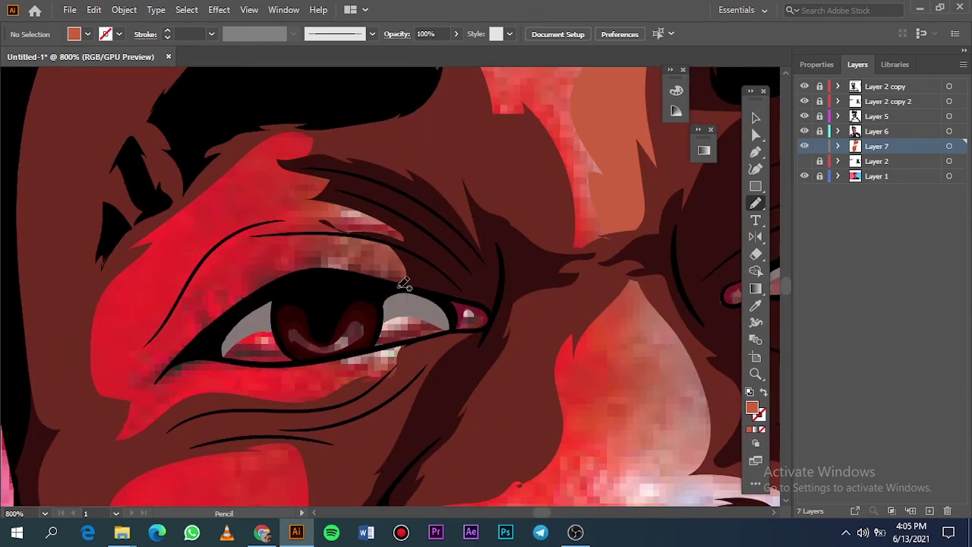
scroll(416, 285, down, 4)
scroll(386, 384, up, 4)
drag(367, 408, 379, 370)
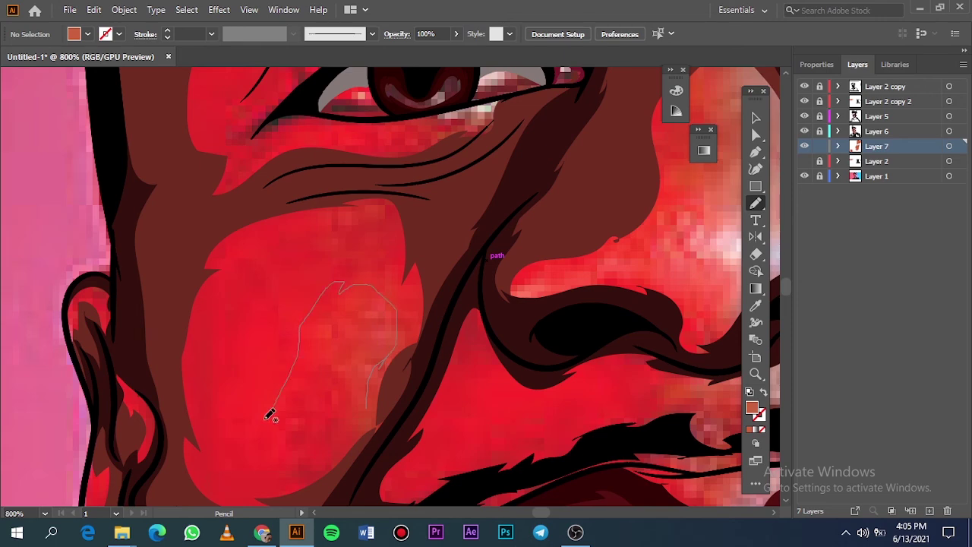
drag(270, 415, 364, 408)
scroll(364, 408, down, 4)
scroll(395, 331, up, 4)
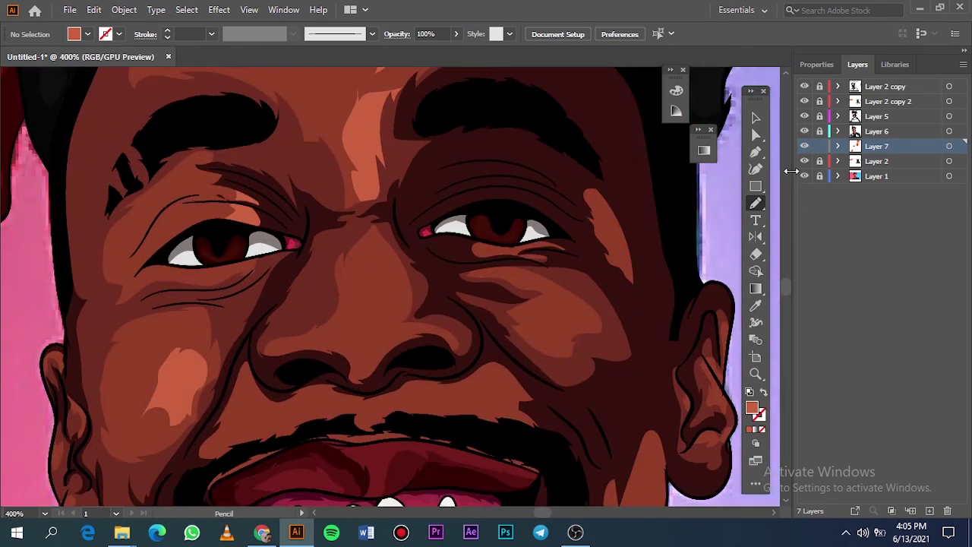
- Draw terracotta highlights over the right side of the nose and on the chin below the lower lip
click(805, 161)
scroll(395, 334, up, 2)
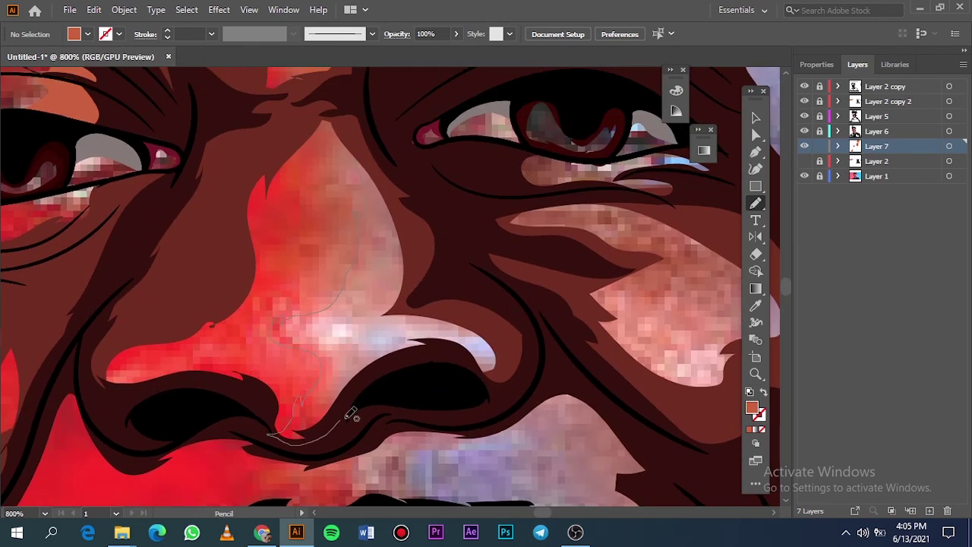
drag(341, 135, 341, 134)
scroll(585, 271, down, 3)
scroll(397, 329, up, 2)
drag(386, 339, 340, 378)
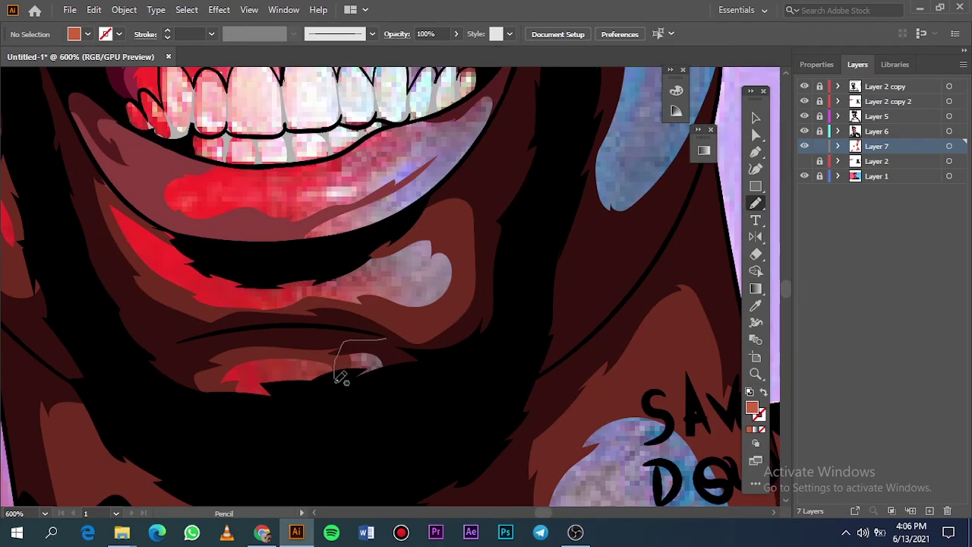
drag(461, 199, 401, 306)
- Draw terracotta highlights on the right side of the jaw and on the skin above the moustache's right half
scroll(544, 274, down, 3)
scroll(530, 282, up, 4)
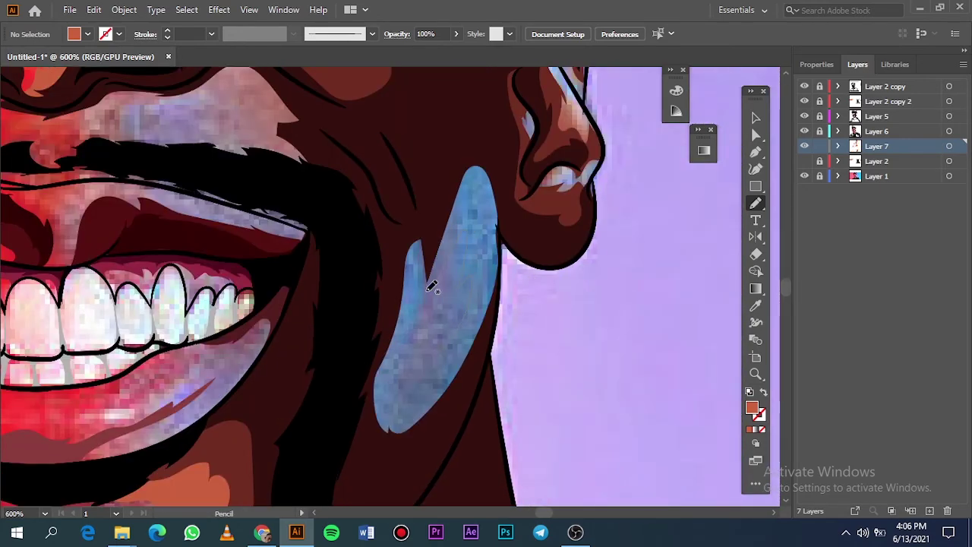
scroll(261, 250, up, 3)
mouse_move(449, 367)
mouse_down()
mouse_move(401, 413)
mouse_move(290, 388)
mouse_up()
scroll(260, 250, left, 2)
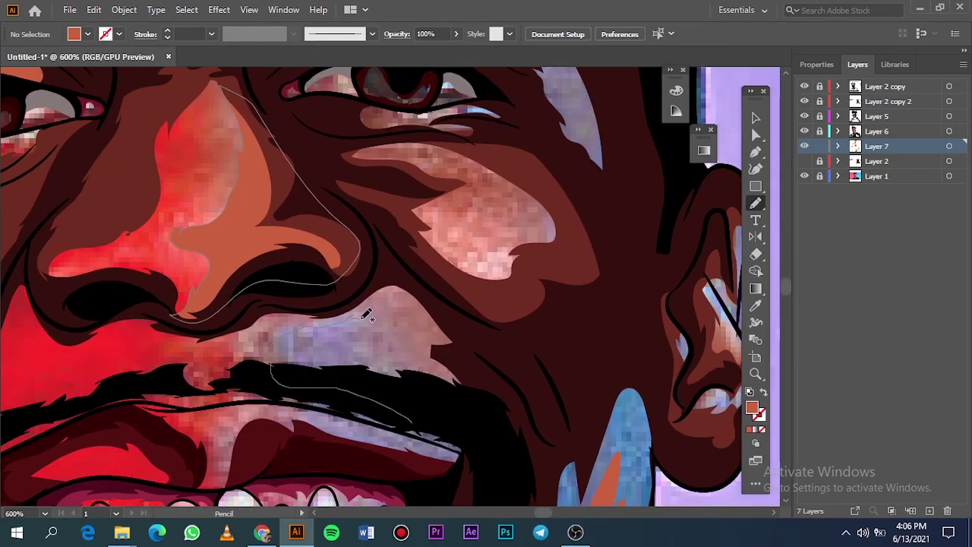
drag(367, 315, 414, 418)
- Draw terracotta highlights on the right temple and right cheek, and hide the photo layer to check the portrait
scroll(419, 411, down, 2)
scroll(509, 321, up, 2)
drag(566, 348, 566, 348)
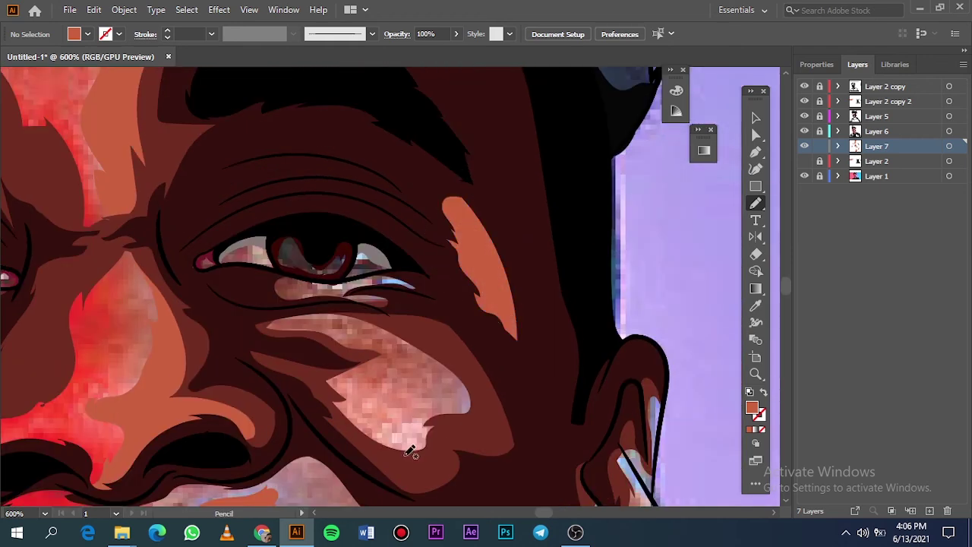
drag(463, 360, 352, 463)
key(ctrl+0)
click(805, 176)
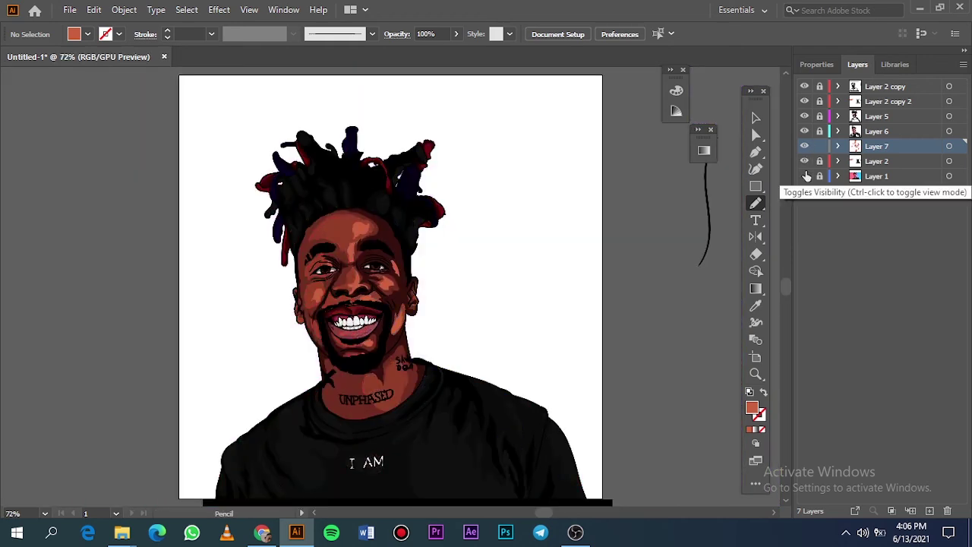
- Expose the photo and draw terracotta highlights on the neck around the UNPHASED and DOW tattoos, and hide the photo layer again
click(805, 176)
click(806, 162)
scroll(391, 396, up, 6)
drag(267, 262, 242, 205)
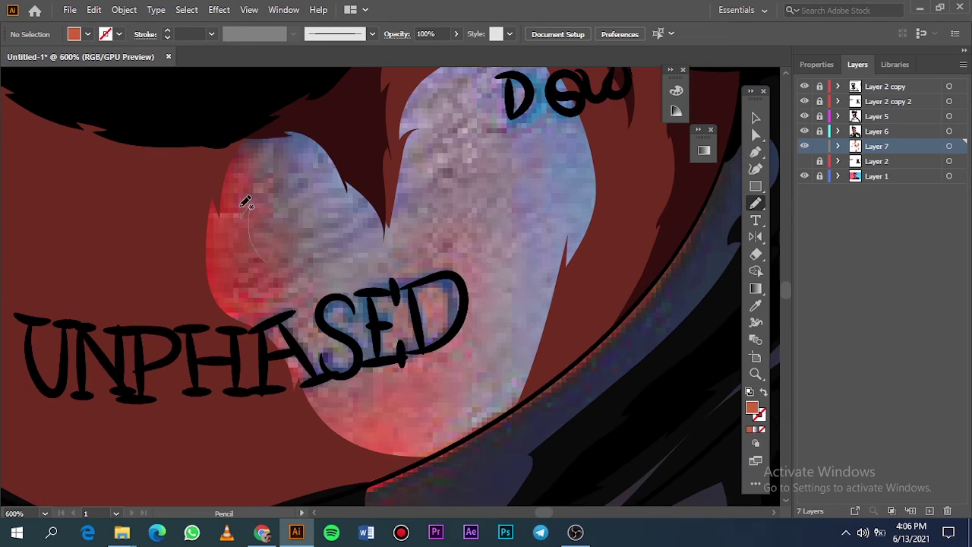
drag(316, 302, 267, 268)
mouse_move(440, 126)
mouse_down()
mouse_move(372, 190)
mouse_move(346, 247)
mouse_up()
key(ctrl+0)
click(805, 161)
click(805, 176)
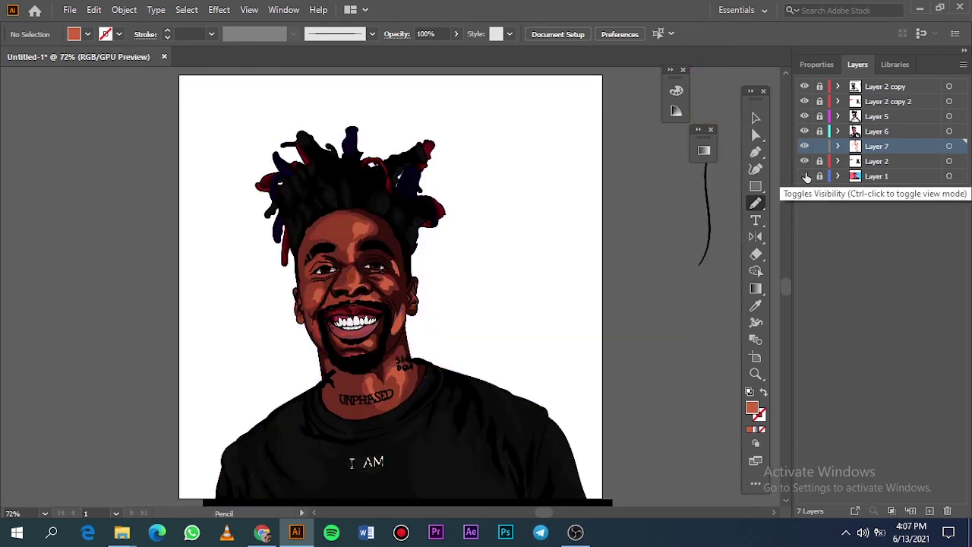
- Show the photo with Layer 2 hidden and draw terracotta highlights on the upper part of the right ear
click(805, 175)
scroll(429, 294, up, 2)
scroll(410, 273, up, 8)
drag(322, 396, 349, 105)
scroll(304, 148, down, 5)
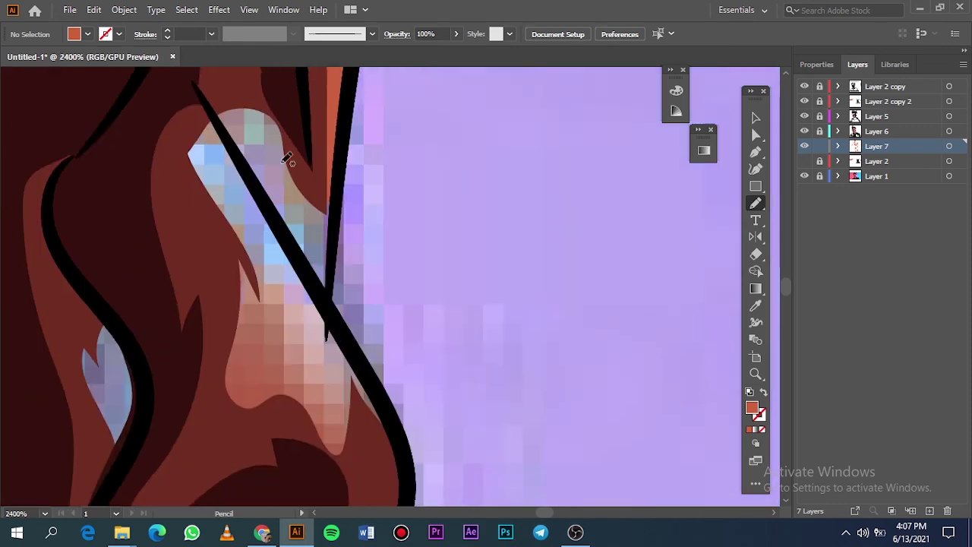
scroll(284, 159, up, 3)
mouse_move(256, 327)
mouse_down()
mouse_move(291, 127)
mouse_move(258, 329)
mouse_up()
- Draw further terracotta highlights lower on the ear, show Layer 2 and hide the photo layer
scroll(243, 326, down, 5)
mouse_move(113, 348)
mouse_down()
mouse_move(15, 261)
mouse_move(113, 349)
mouse_up()
drag(266, 394, 376, 230)
mouse_move(360, 325)
mouse_down()
mouse_move(373, 389)
mouse_move(363, 326)
mouse_up()
scroll(320, 410, up, 5)
scroll(297, 438, down, 5)
scroll(304, 452, left, 4)
scroll(456, 471, down, 2)
key(ctrl+0)
click(806, 161)
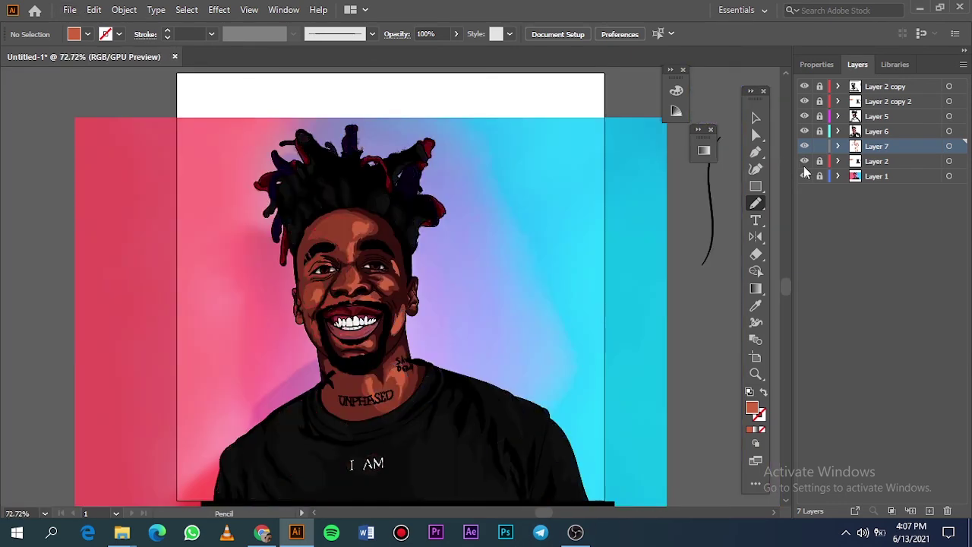
click(805, 176)
- Pick a lighter pink fill and draw Pencil highlights on the lower lip over the exposed photo, and show Layer 2 again
scroll(610, 204, down, 6)
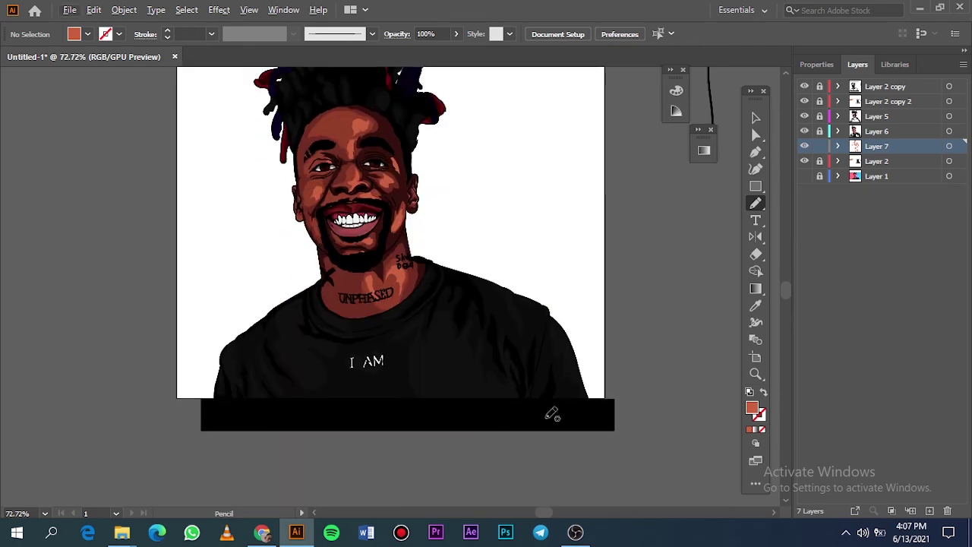
scroll(356, 226, up, 8)
double_click(748, 414)
click(944, 80)
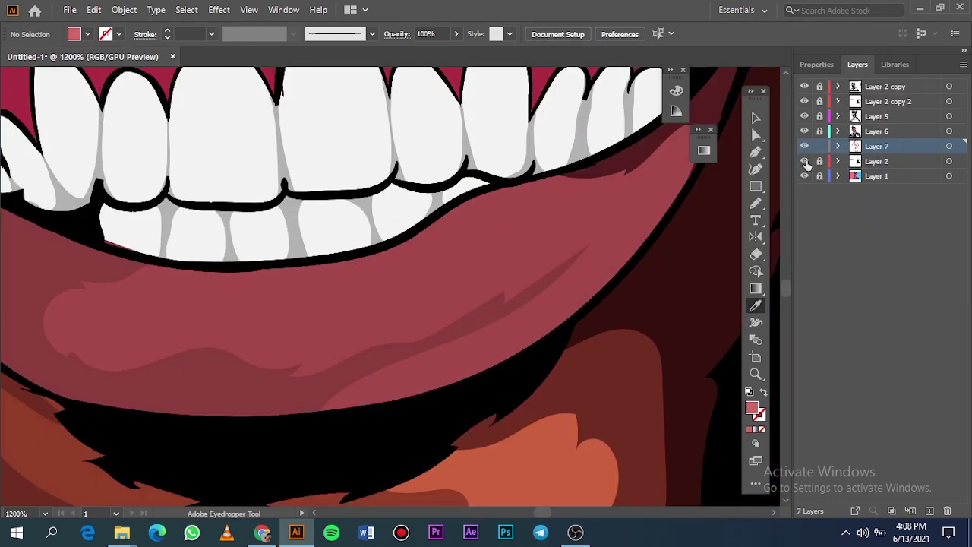
click(805, 176)
key(n)
drag(393, 349, 413, 341)
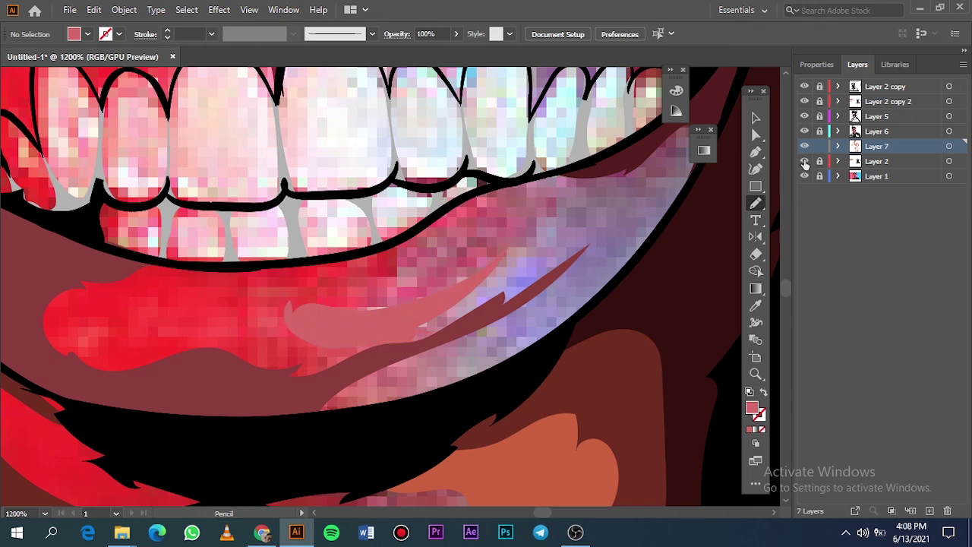
click(806, 162)
key(ctrl+0)
scroll(361, 325, up, 9)
scroll(429, 251, down, 5)
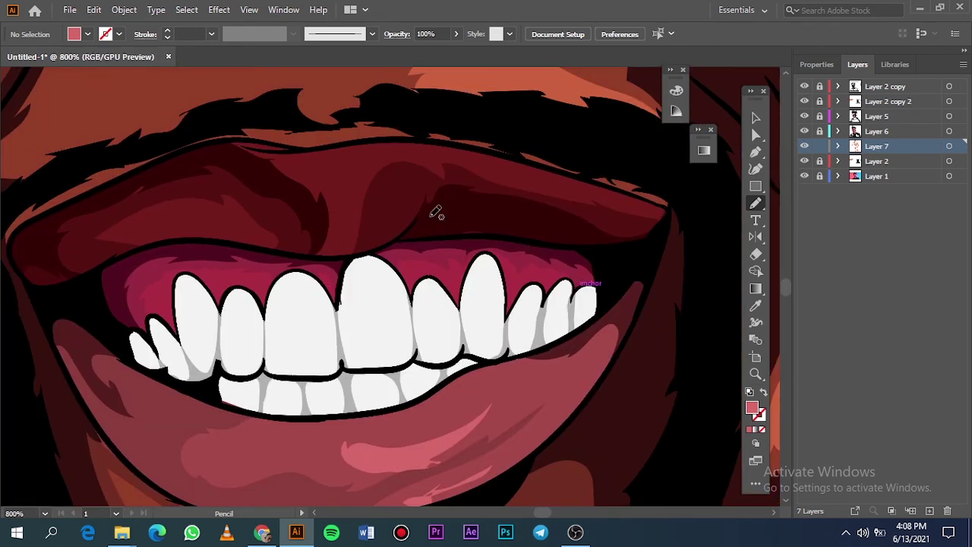
- Sample the shirt's near-black colour and set the fill to the lighter grey 282828
key(ctrl+0)
click(804, 176)
click(804, 177)
click(805, 162)
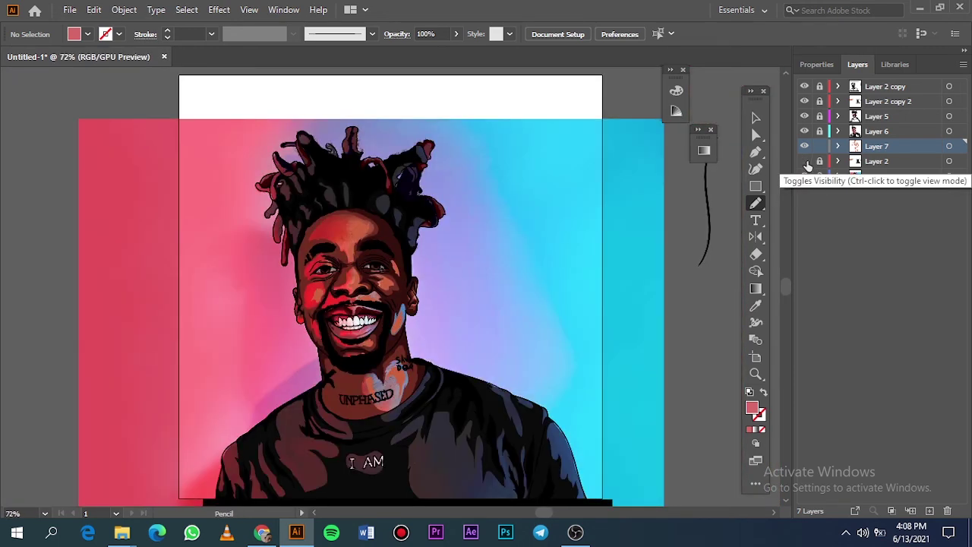
scroll(426, 304, down, 2)
click(805, 161)
key(i)
click(471, 403)
double_click(752, 408)
click(550, 228)
click(866, 84)
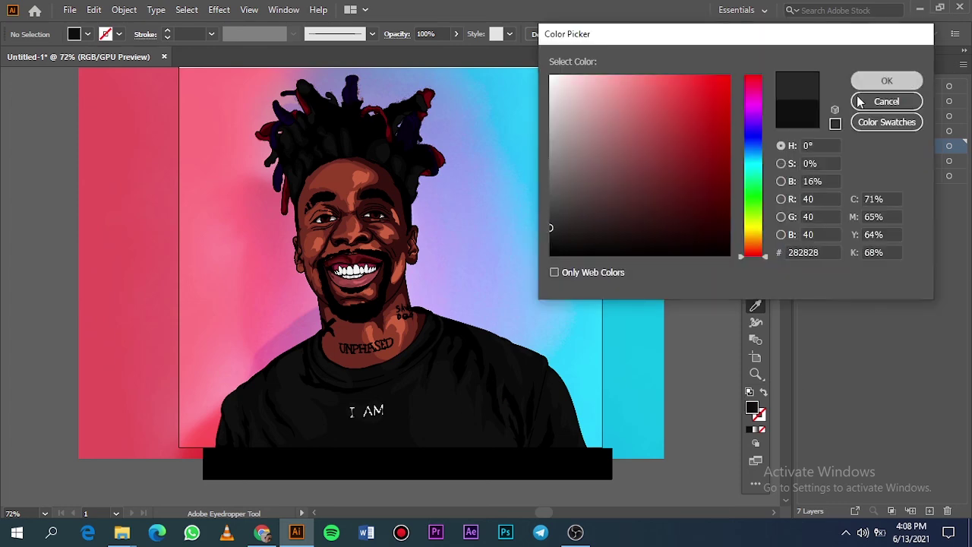
- Hide Layer 2 and draw a dark grey Pencil highlight on the right sleeve, and show the layer again
click(806, 162)
scroll(493, 425, up, 3)
scroll(494, 410, right, 2)
scroll(604, 445, up, 1)
key(n)
drag(546, 339, 538, 326)
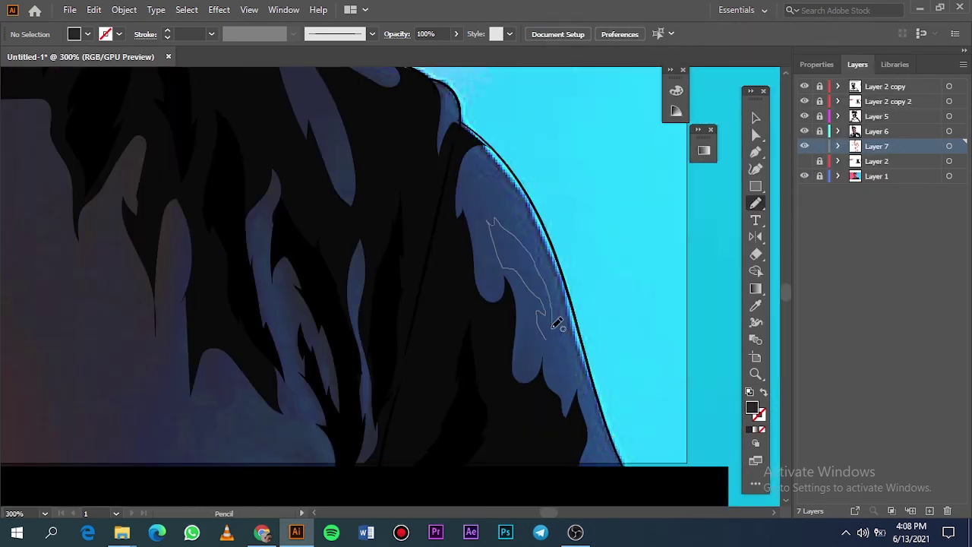
click(805, 161)
key(ctrl+0)
- Draw a long dark grey highlight along the fold below the right shoulder of the shirt
scroll(486, 486, up, 5)
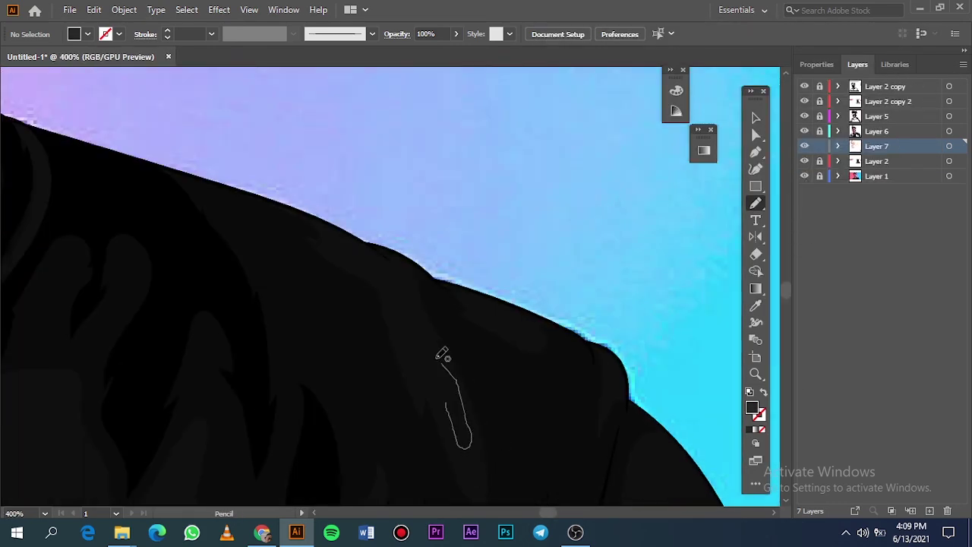
drag(395, 296, 389, 291)
key(ctrl+0)
- Try to draw a large dark grey highlight on the lower front of the shirt
scroll(476, 290, up, 3)
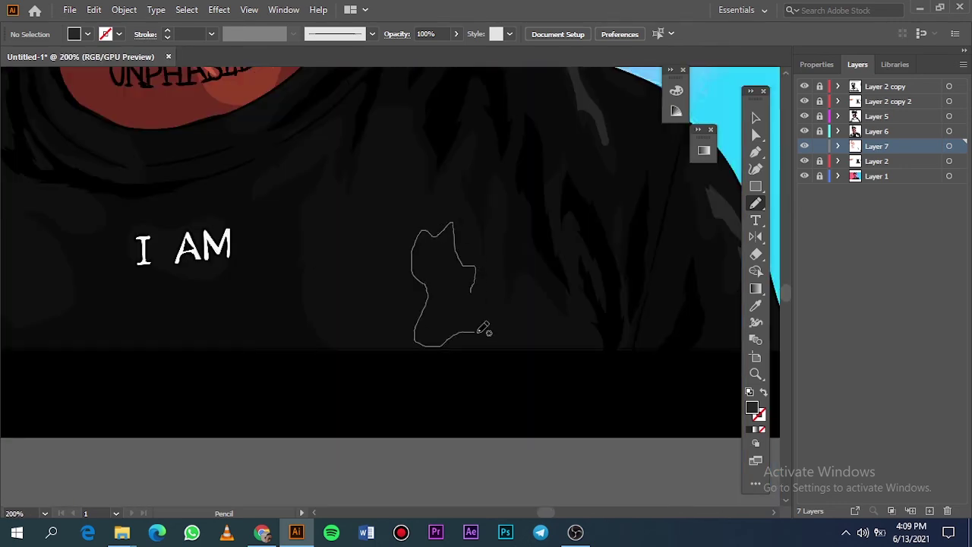
drag(479, 332, 472, 292)
key(ctrl+0)
key(ctrl+z)
- Draw a curved dark grey highlight along the right side of the collar and erase its part outside the shirt outline
scroll(427, 384, up, 6)
scroll(453, 349, down, 3)
mouse_move(486, 337)
mouse_down()
mouse_move(642, 153)
mouse_move(487, 334)
mouse_up()
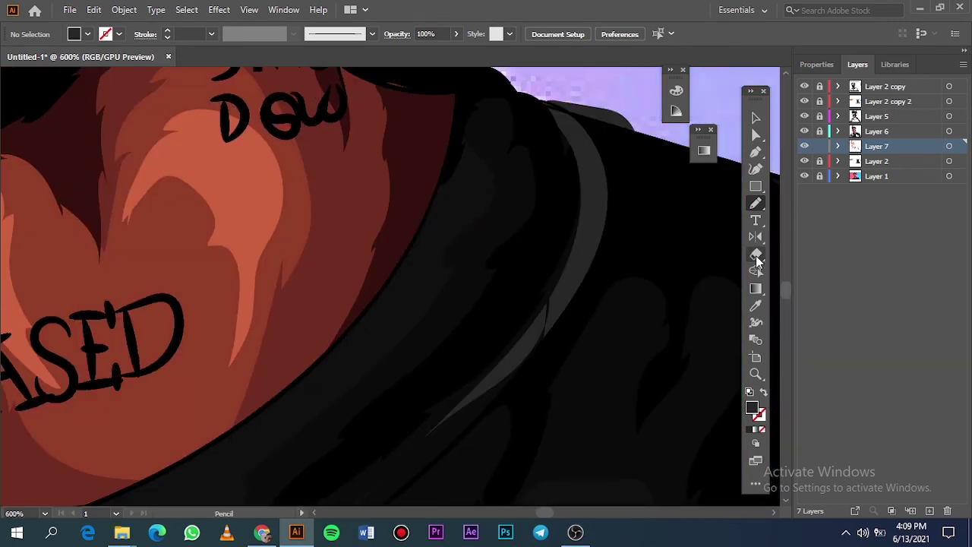
click(756, 257)
drag(644, 111, 540, 83)
- Draw another dark grey Pencil highlight on the shirt and hide the photo layer to check the portrait
click(756, 203)
scroll(545, 263, down, 3)
mouse_move(375, 328)
mouse_down()
mouse_move(449, 233)
mouse_move(377, 327)
mouse_up()
key(ctrl+0)
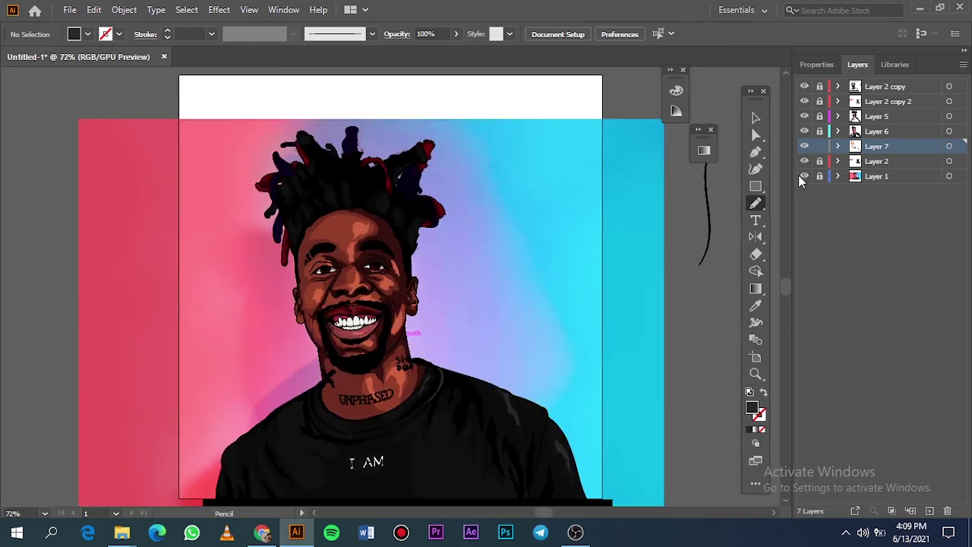
click(805, 175)
scroll(586, 380, down, 3)
scroll(340, 339, up, 3)
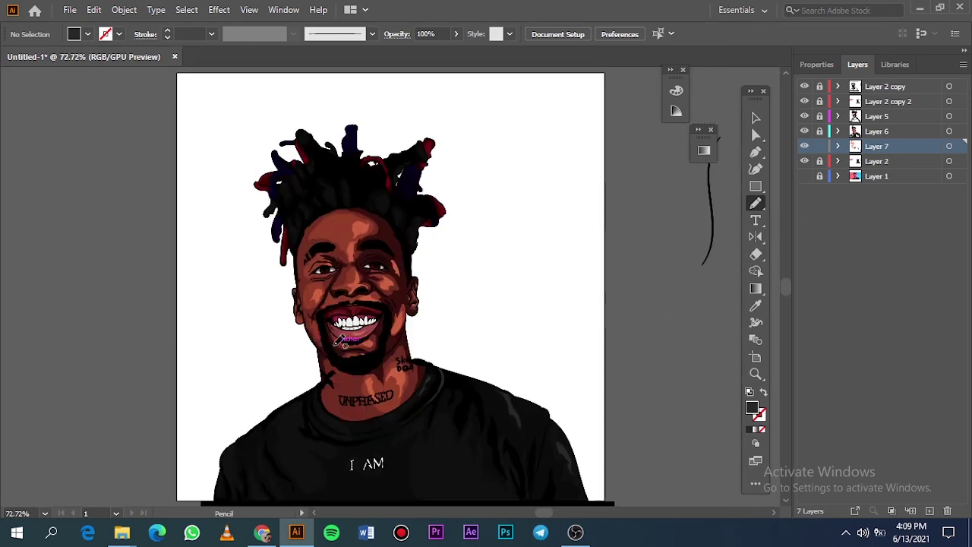
- Sample the left eye's iris colour and set the fill to the brighter red 721407
alt+scroll(326, 269, up, 10)
key(i)
click(359, 310)
double_click(753, 408)
click(720, 175)
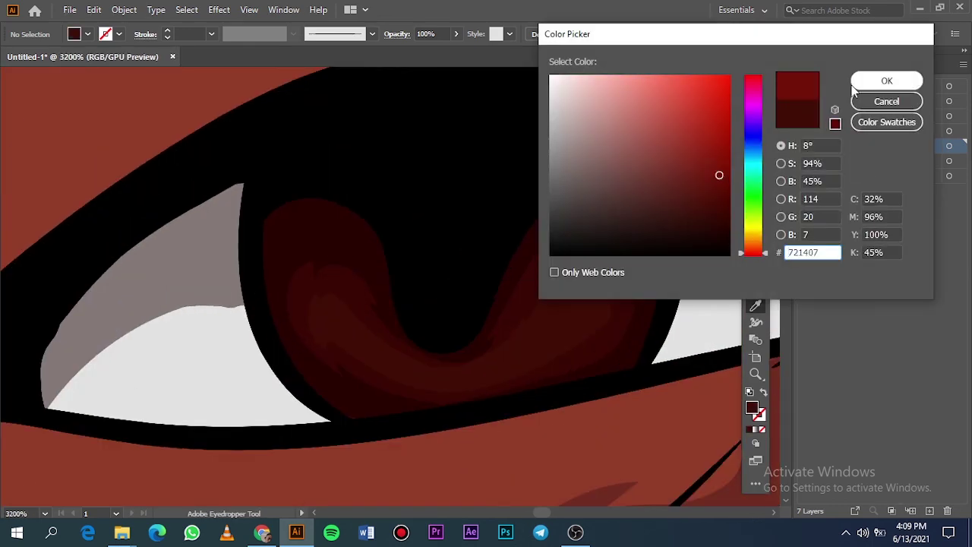
click(863, 86)
- Draw dark red Pencil highlights on both sides of the left eye's iris below the pupil
key(n)
drag(526, 336, 544, 305)
mouse_move(429, 379)
mouse_down()
mouse_move(362, 346)
mouse_move(424, 376)
mouse_up()
key(ctrl+0)
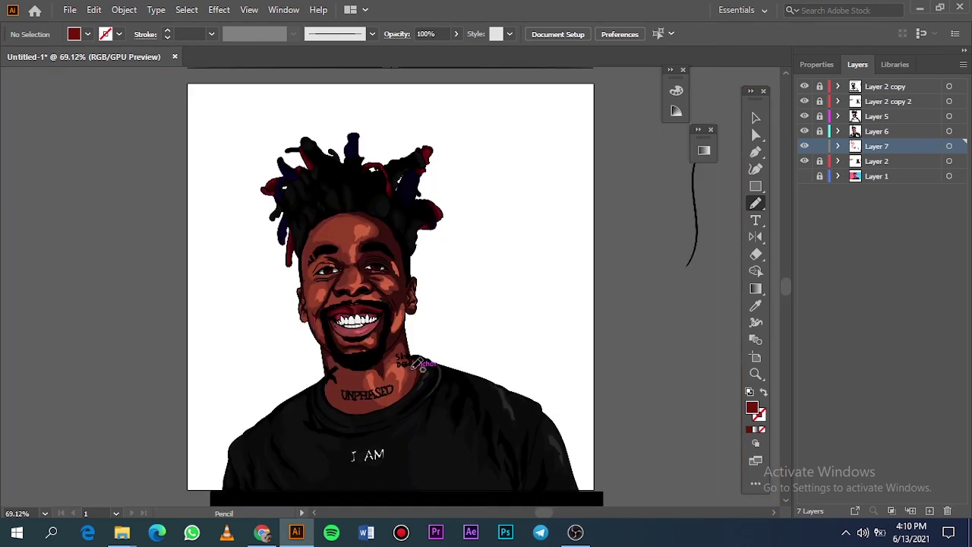
- Add a new layer above Layer 2 copy and choose the 5 pt. Round brush for the Paintbrush
click(923, 87)
click(930, 512)
scroll(319, 271, up, 7)
scroll(456, 205, up, 5)
key(b)
click(372, 34)
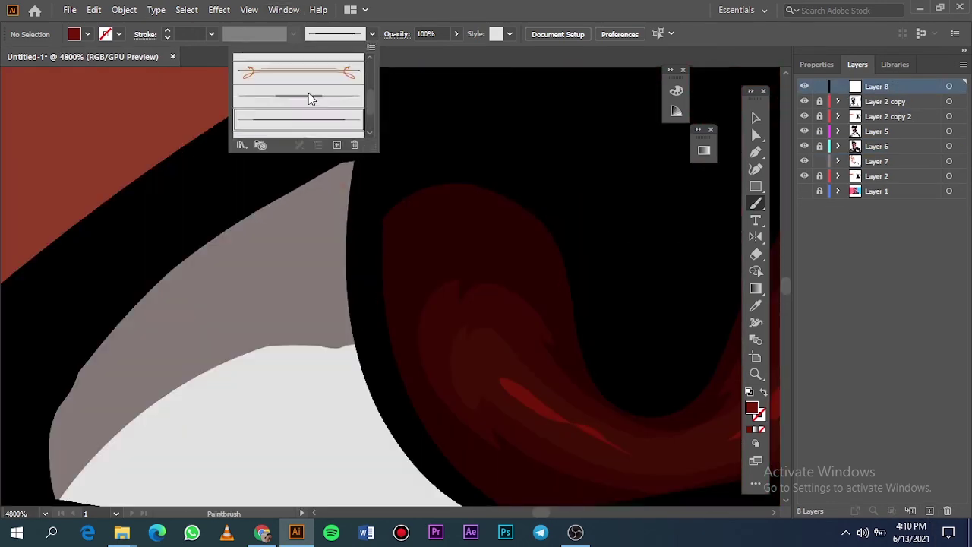
scroll(310, 98, up, 3)
click(244, 64)
click(217, 55)
- Set the colour for the eye reflections to white, ffffff
double_click(764, 415)
text(ffffff)
key(Return)
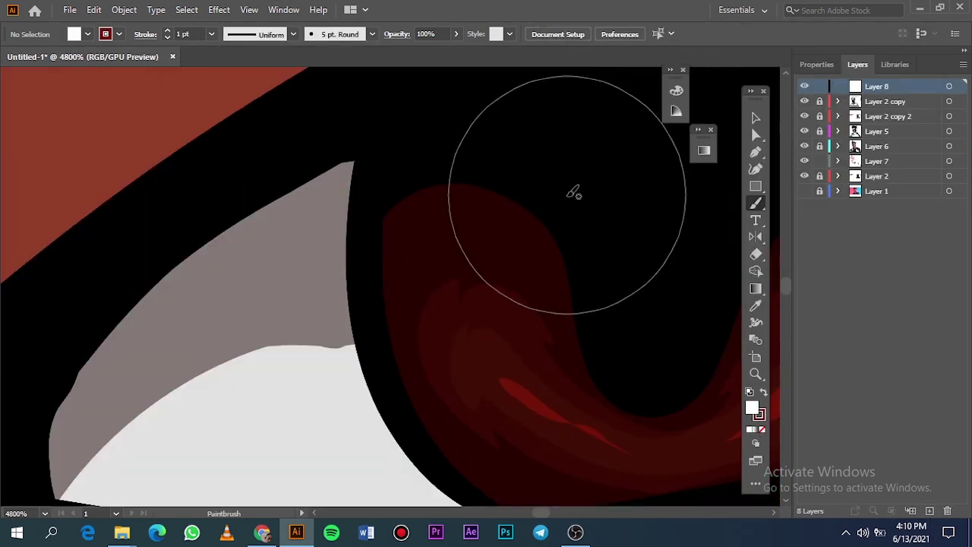
- Try to paint a white reflection dot with a 1 pt stroke on the left eye's iris
click(532, 172)
scroll(556, 183, down, 3)
key(ctrl+0)
scroll(326, 258, up, 9)
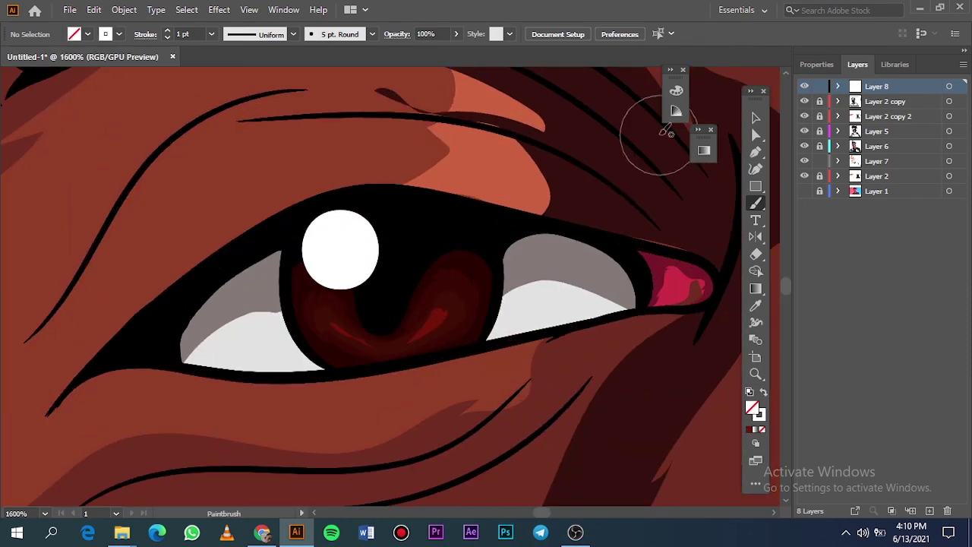
key(ctrl+z)
- Set the stroke weight to 0.5 pt and paint a white reflection dot on the upper left of the left iris
click(211, 34)
click(231, 64)
click(325, 258)
- Try to paint a second 0.5 pt white dot on the lower right of the left iris
click(211, 34)
click(231, 64)
click(468, 321)
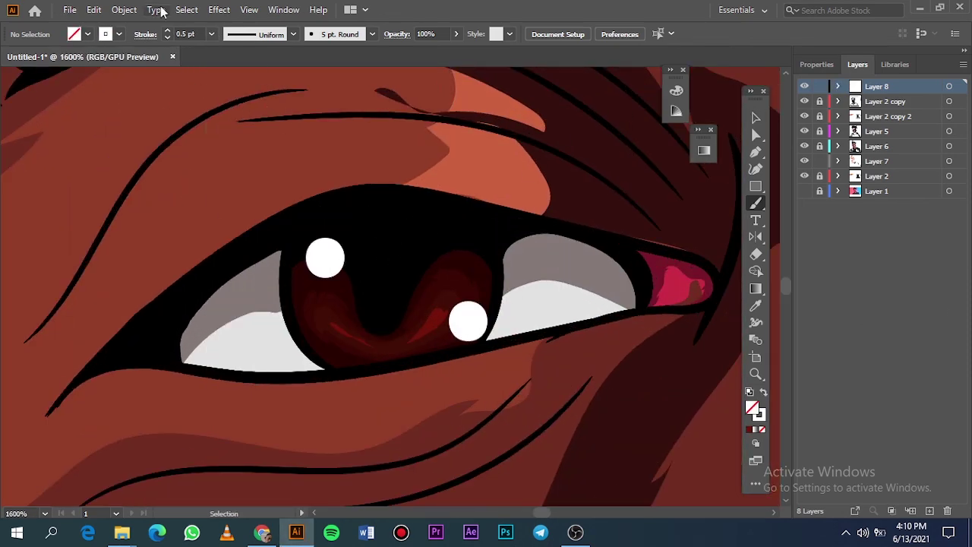
key(ctrl+z)
- Choose a thinner stroke weight and paint a smaller white reflection dot on the lower right of the left iris
click(211, 34)
click(231, 50)
click(466, 328)
key(ctrl+0)
scroll(394, 269, up, 7)
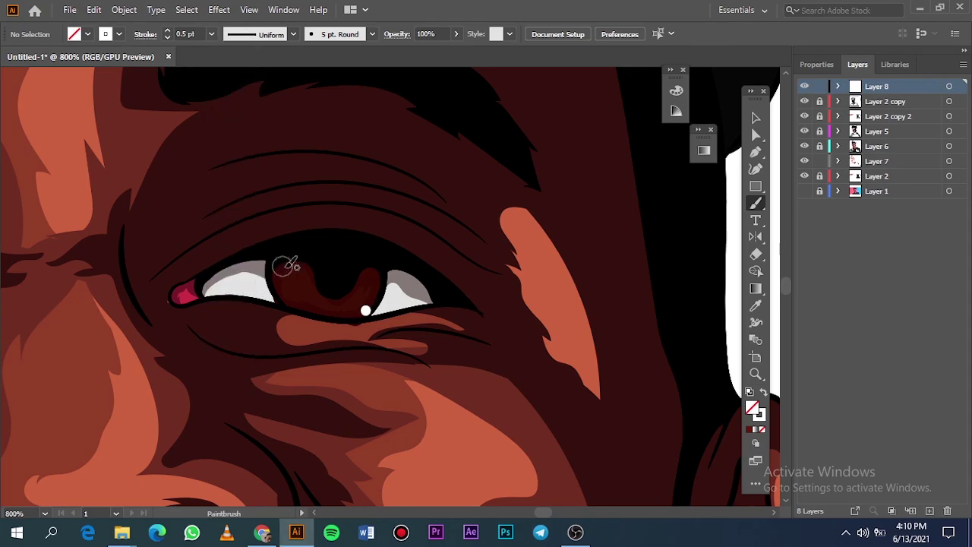